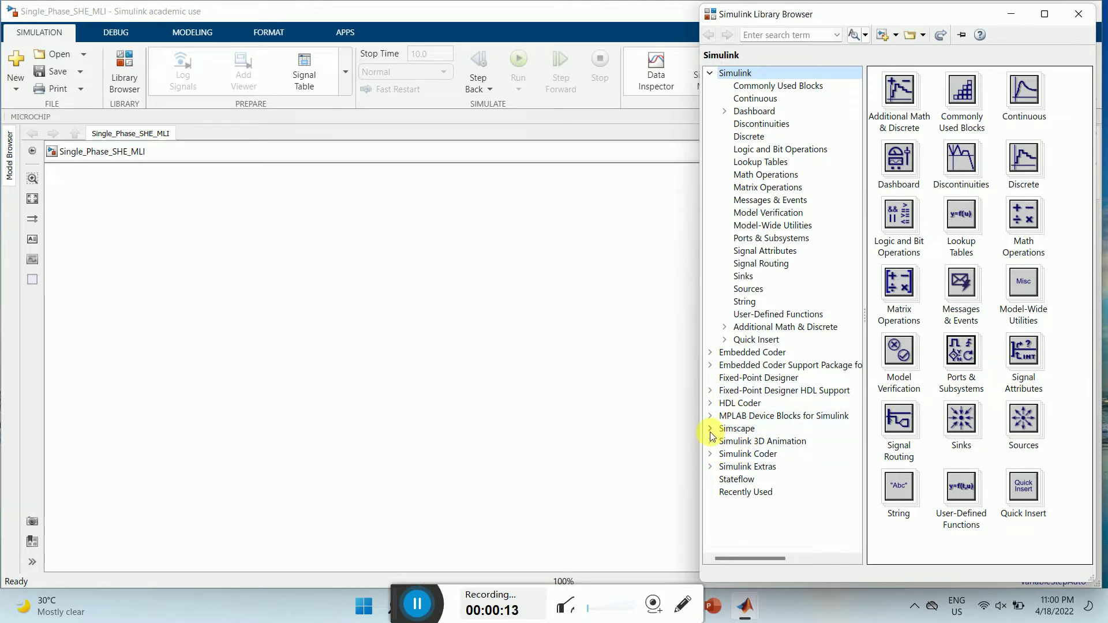
Step: Add a powergui block from the Simscape Electrical Specialized Power Systems library to the model's upper-left area
{"action": "left_click", "coordinate": [711, 430]}
{"action": "left_click", "coordinate": [725, 467]}
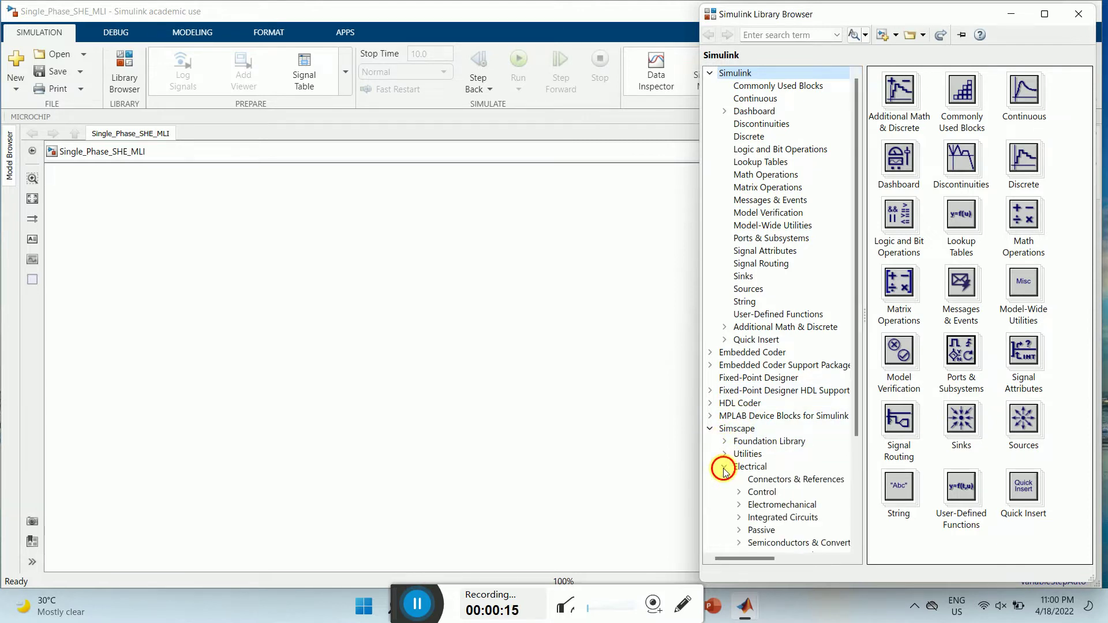
{"action": "left_click_drag", "start_coordinate": [858, 372], "coordinate": [853, 484]}
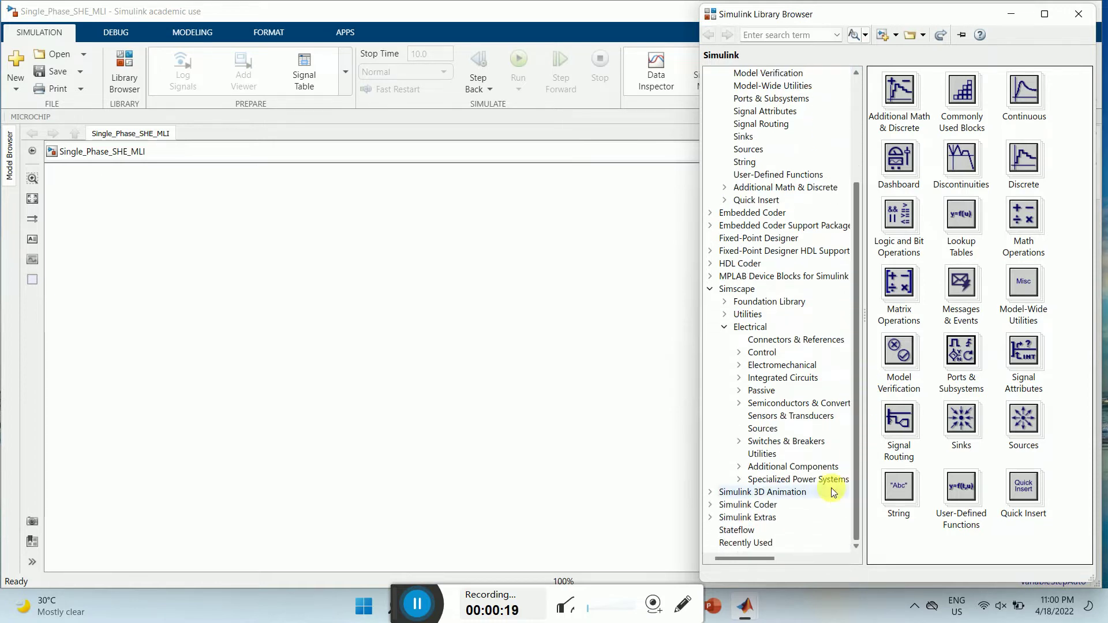
{"action": "left_click", "coordinate": [801, 480]}
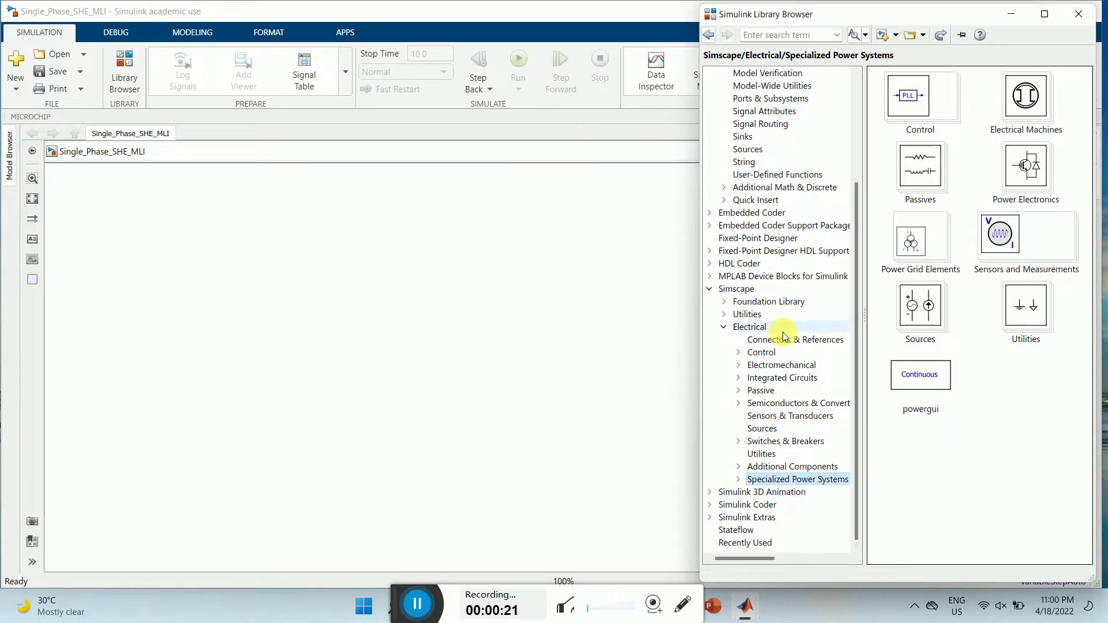
{"action": "left_click_drag", "start_coordinate": [912, 377], "coordinate": [113, 223]}
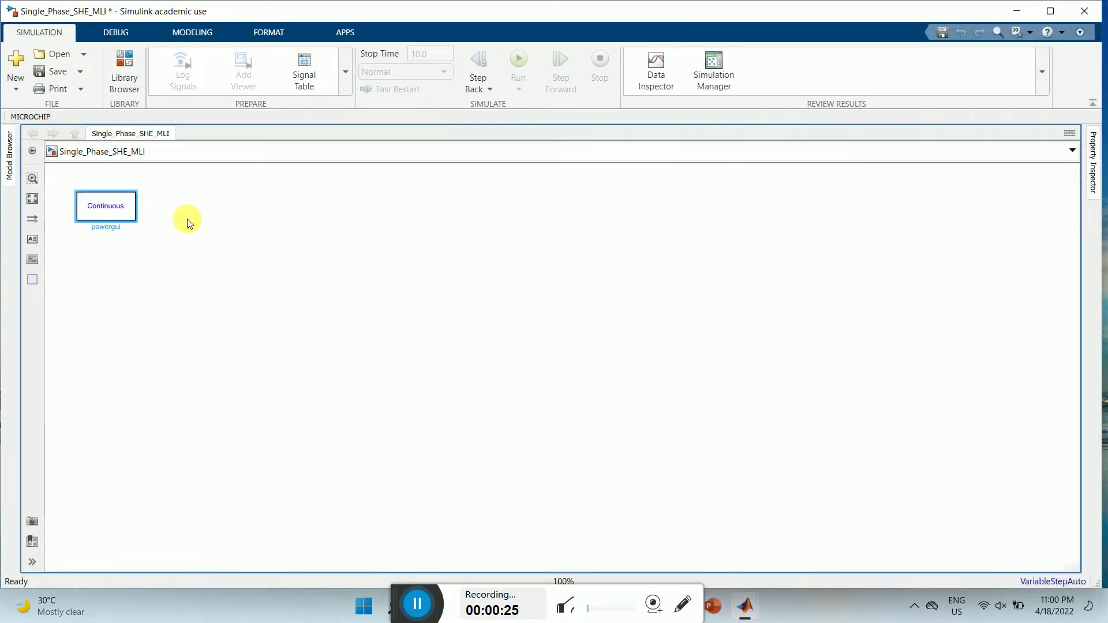
Step: Set the powergui block's simulation type to Discrete and apply it
{"action": "left_click", "coordinate": [98, 210]}
{"action": "double_click", "coordinate": [96, 207]}
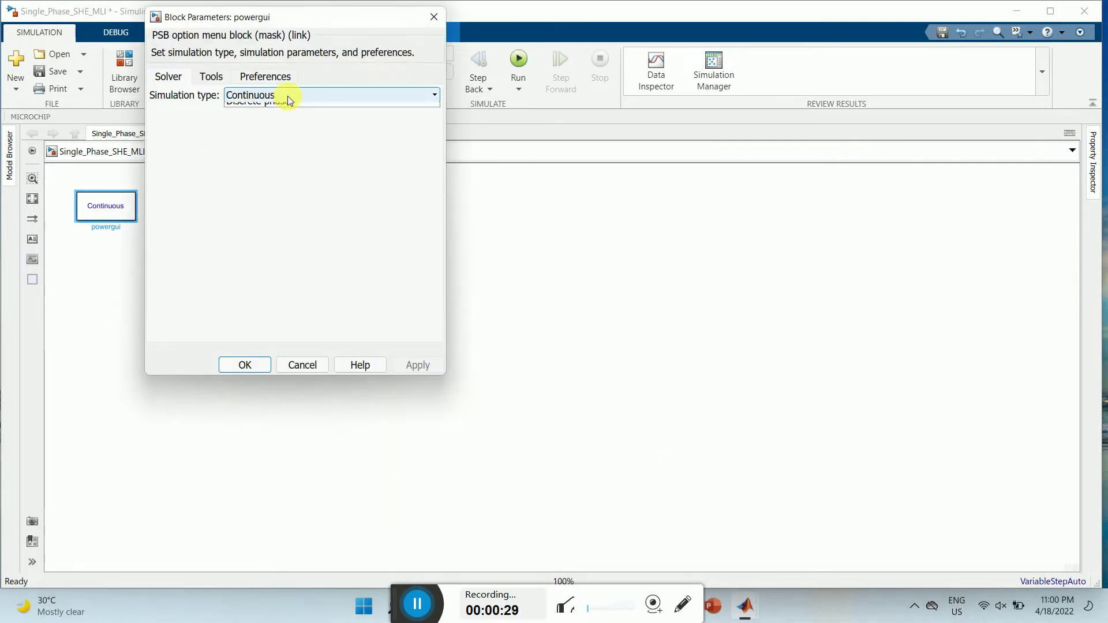
{"action": "left_click", "coordinate": [288, 96]}
{"action": "left_click", "coordinate": [275, 121]}
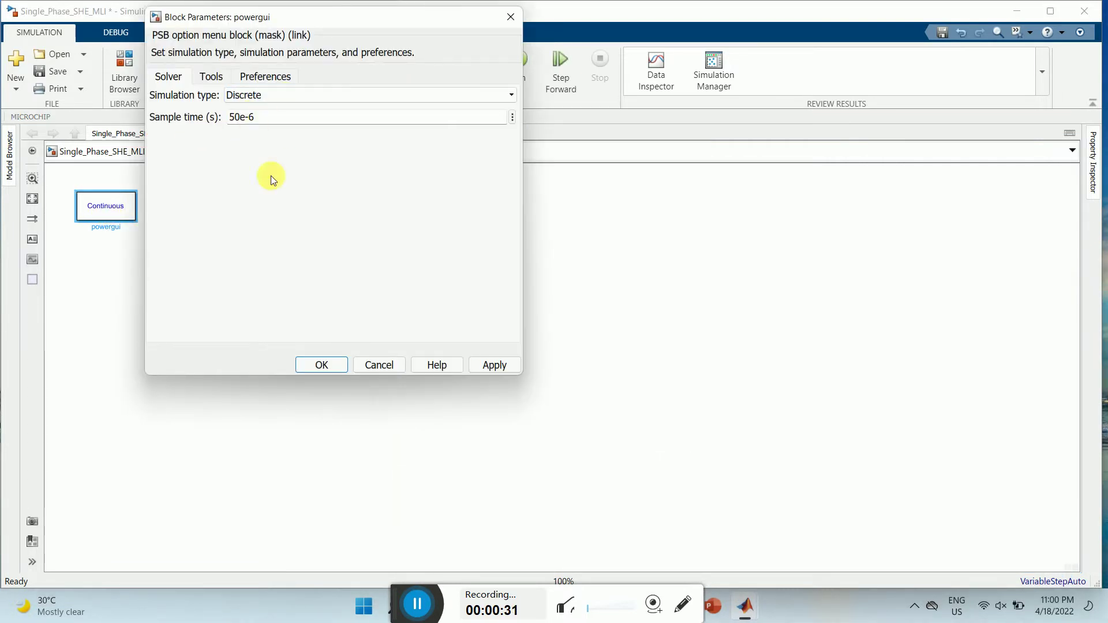
{"action": "left_click", "coordinate": [484, 367]}
{"action": "left_click", "coordinate": [320, 365]}
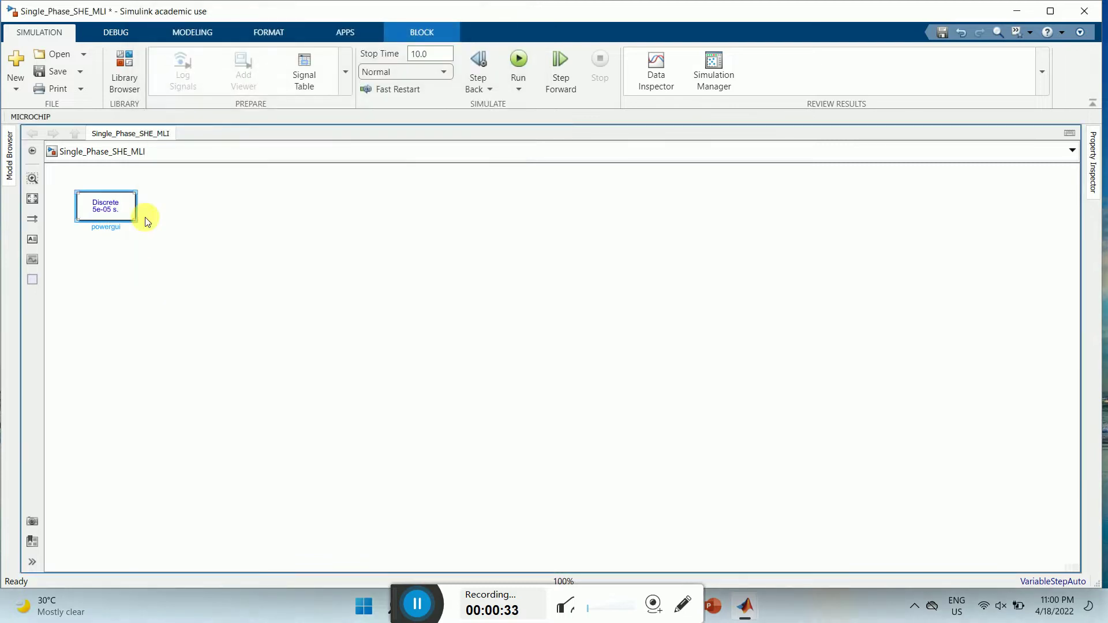
{"action": "left_click", "coordinate": [473, 462]}
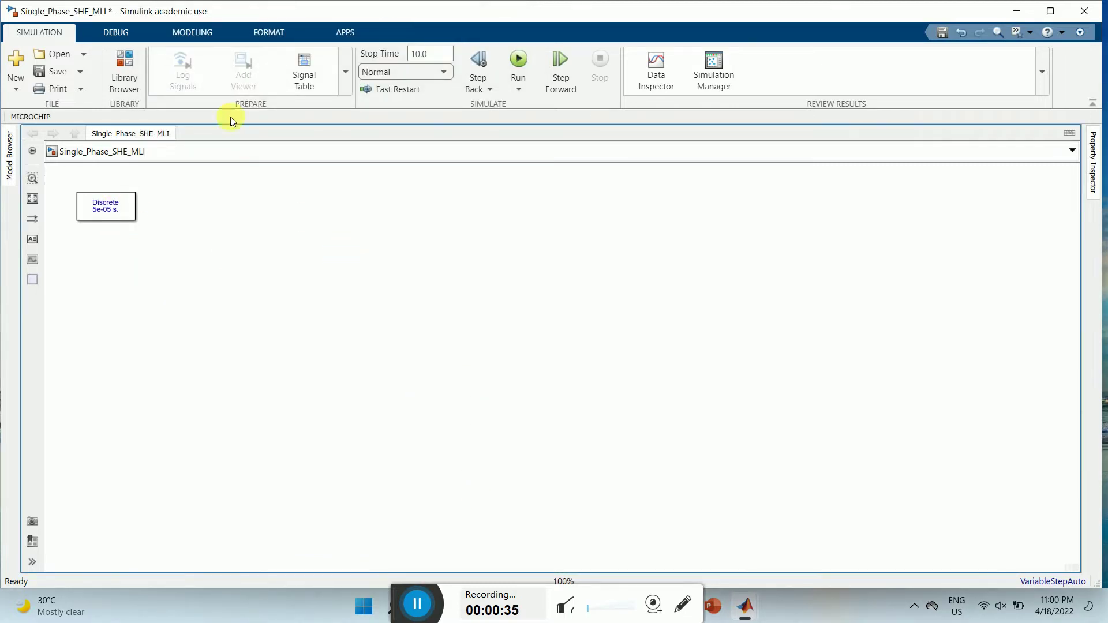
Step: Add a DC Voltage Source from the Specialized Power Systems Sources library below and to the right of the powergui block
{"action": "left_click", "coordinate": [131, 65]}
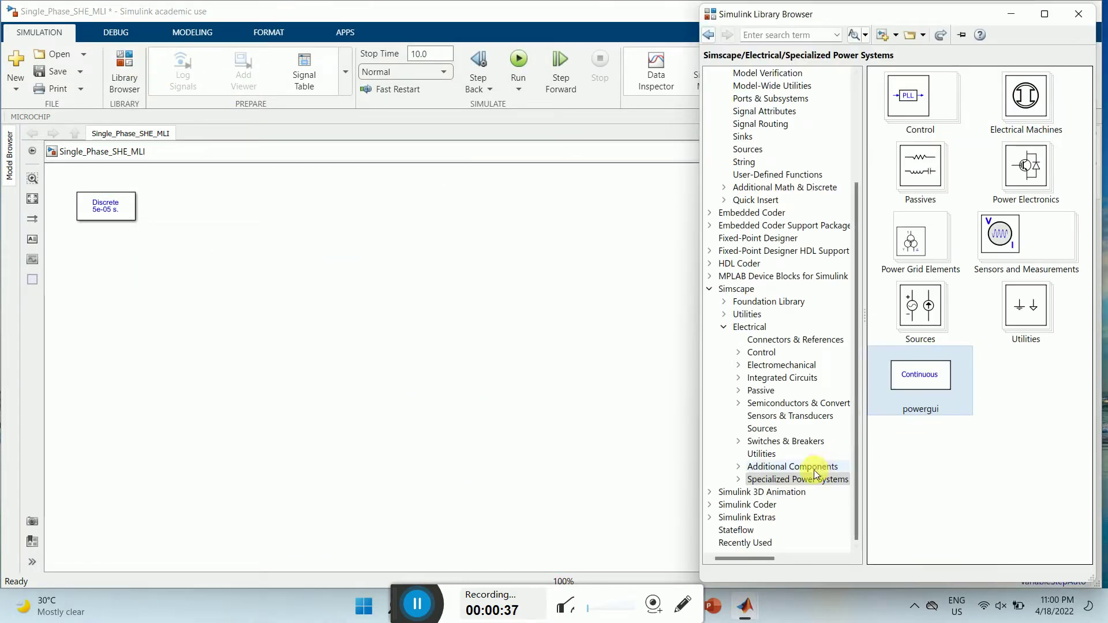
{"action": "left_click", "coordinate": [768, 432]}
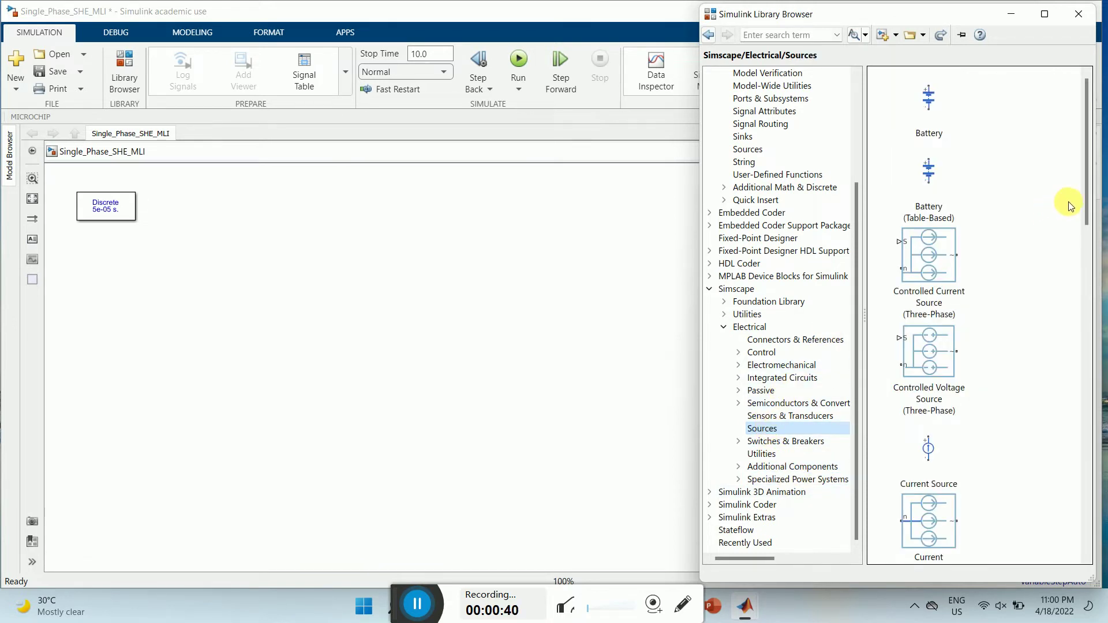
{"action": "left_click", "coordinate": [738, 479]}
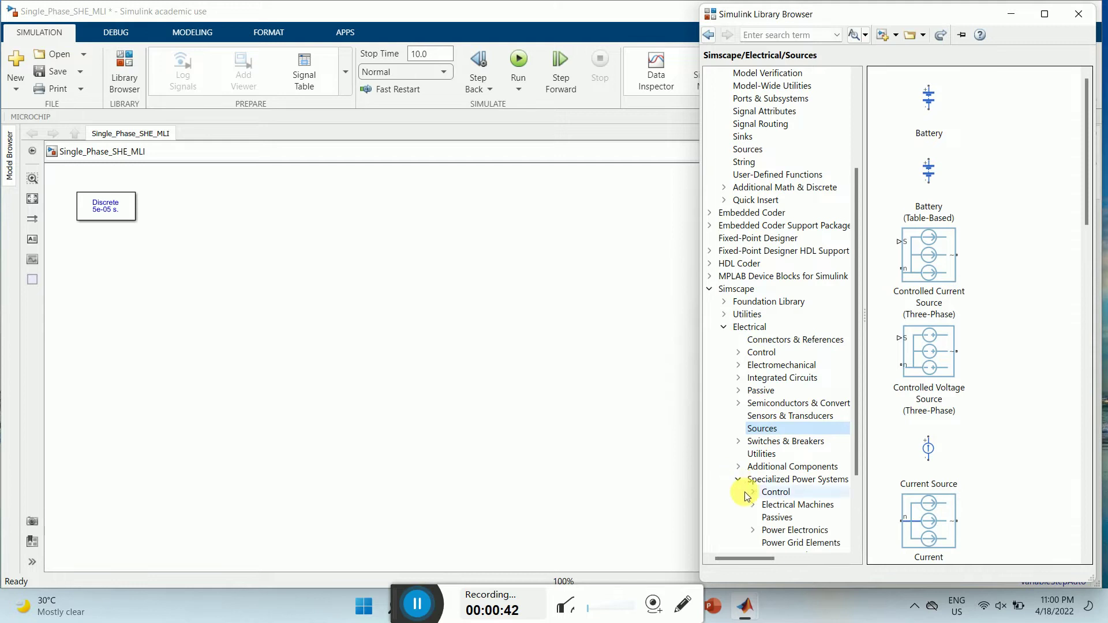
{"action": "scroll", "coordinate": [848, 473], "scroll_direction": "down", "scroll_amount": 3}
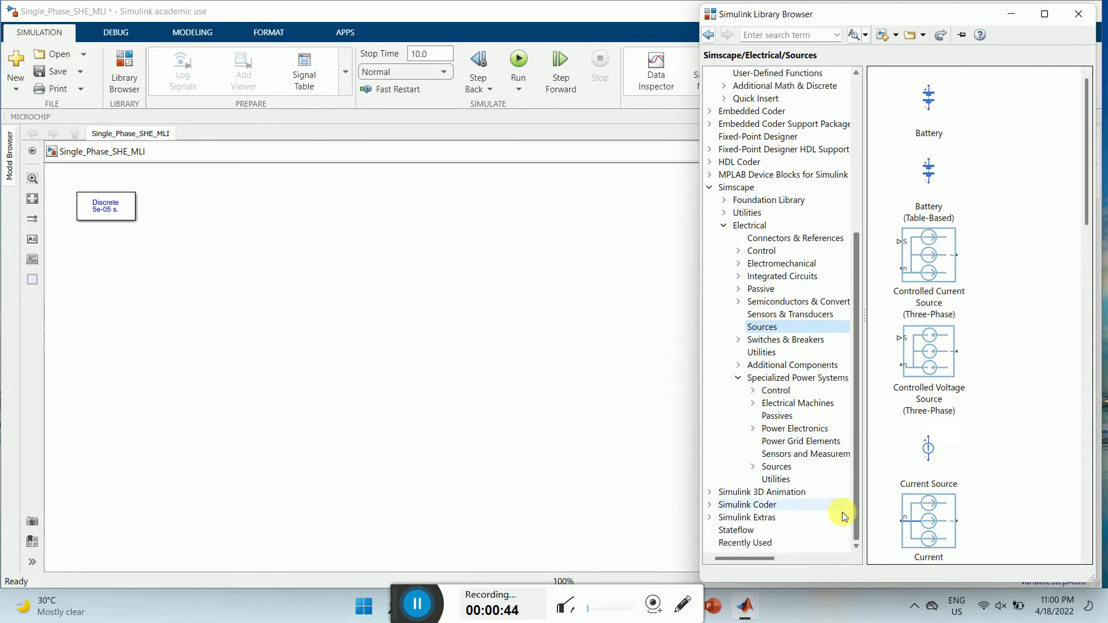
{"action": "left_click", "coordinate": [774, 468]}
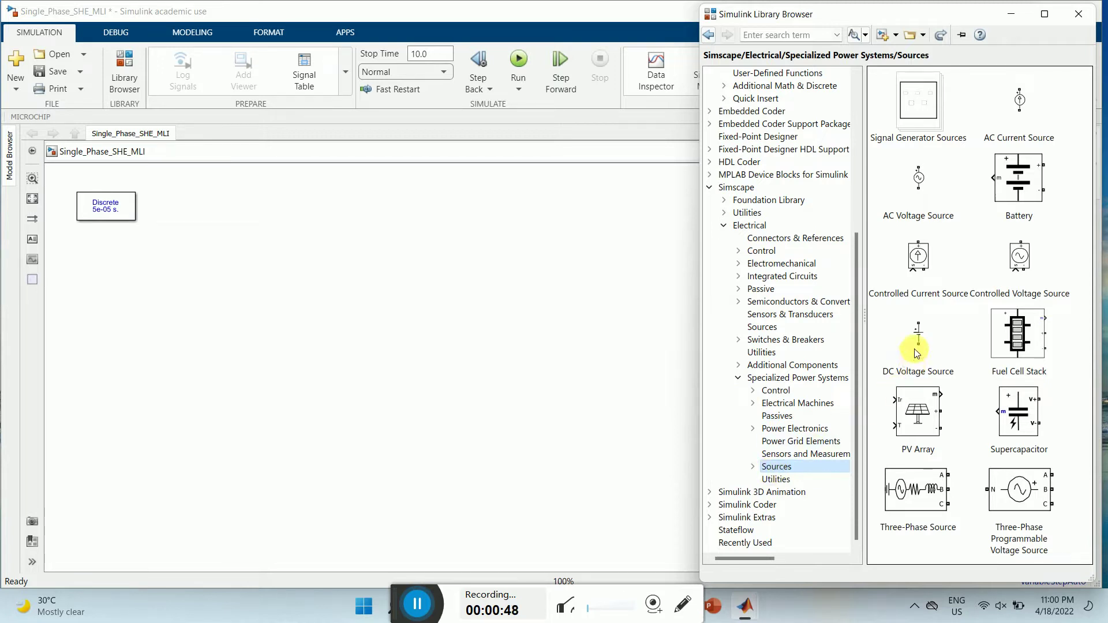
{"action": "left_click", "coordinate": [920, 341]}
{"action": "left_click_drag", "start_coordinate": [918, 334], "coordinate": [245, 298]}
{"action": "left_click", "coordinate": [294, 279]}
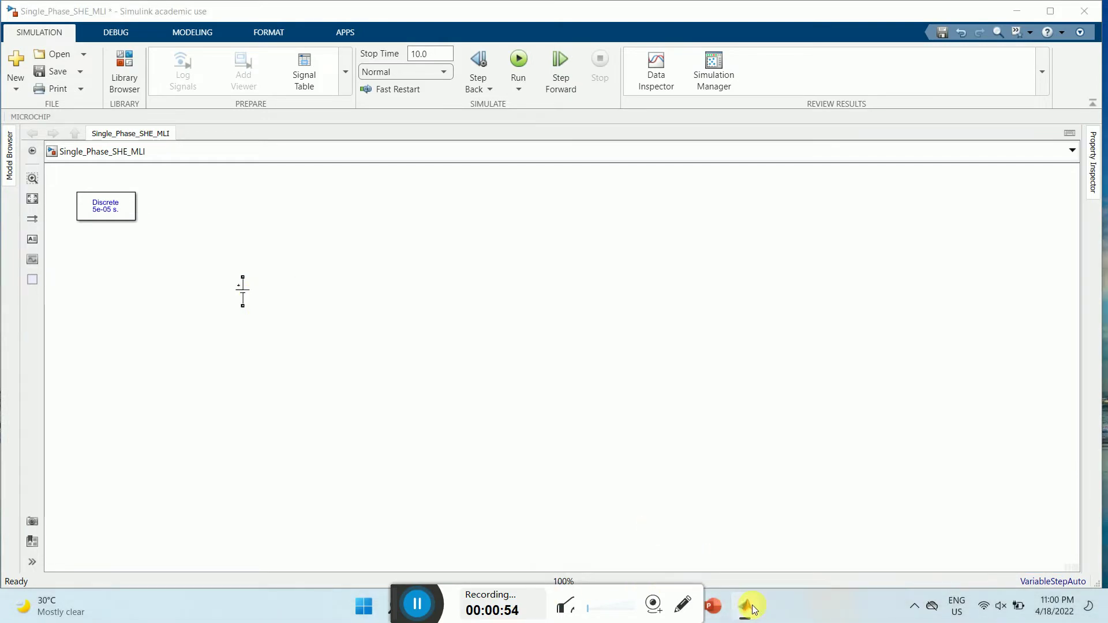
Step: Add an IGBT/Diode block from the Specialized Power Systems Power Electronics library to the right of the DC source
{"action": "mouse_move", "coordinate": [745, 606]}
{"action": "left_click", "coordinate": [902, 549]}
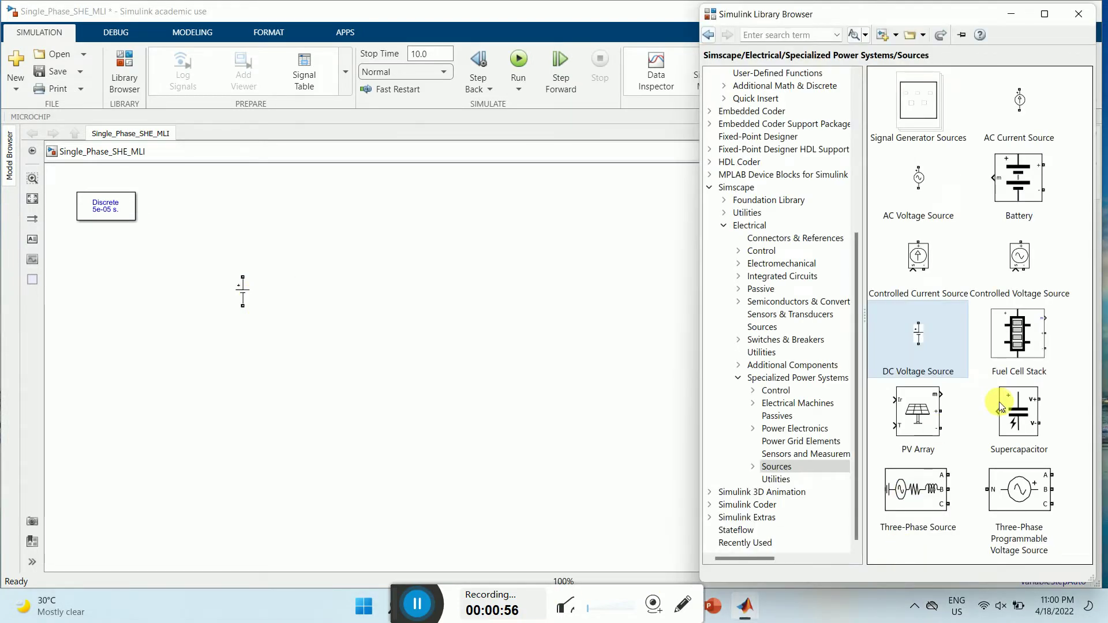
{"action": "left_click", "coordinate": [792, 430]}
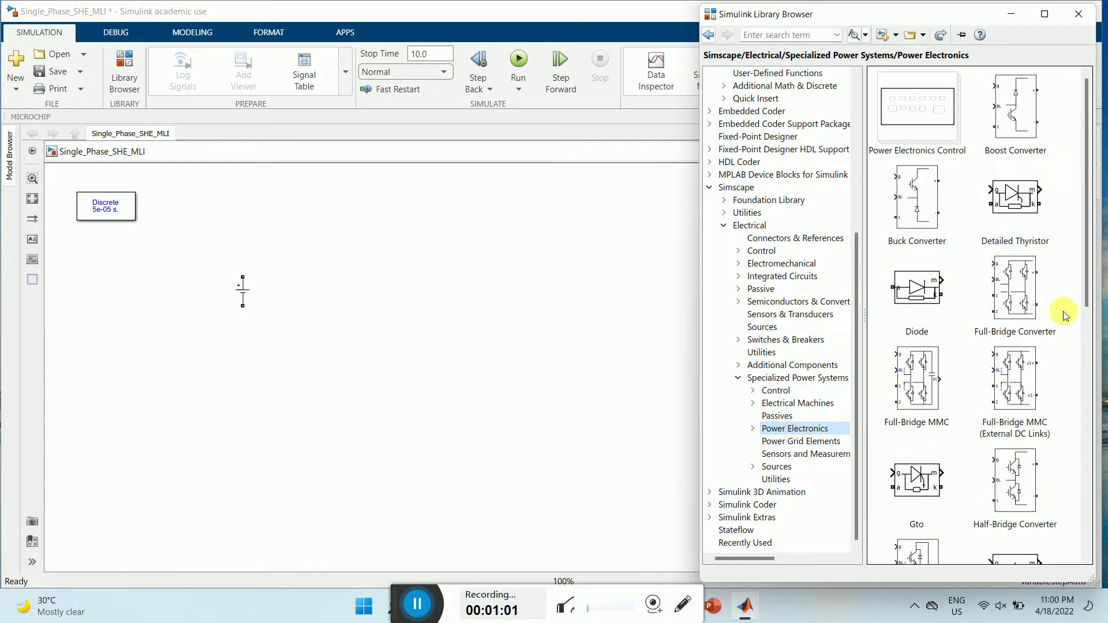
{"action": "left_click_drag", "start_coordinate": [1091, 291], "coordinate": [1096, 418]}
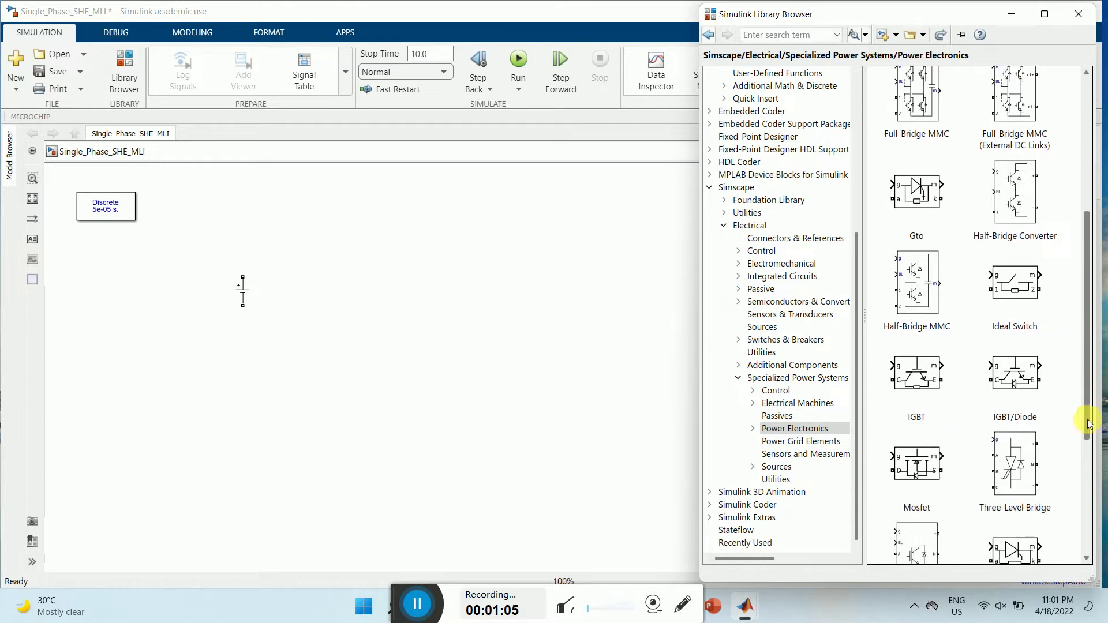
{"action": "left_click", "coordinate": [915, 374]}
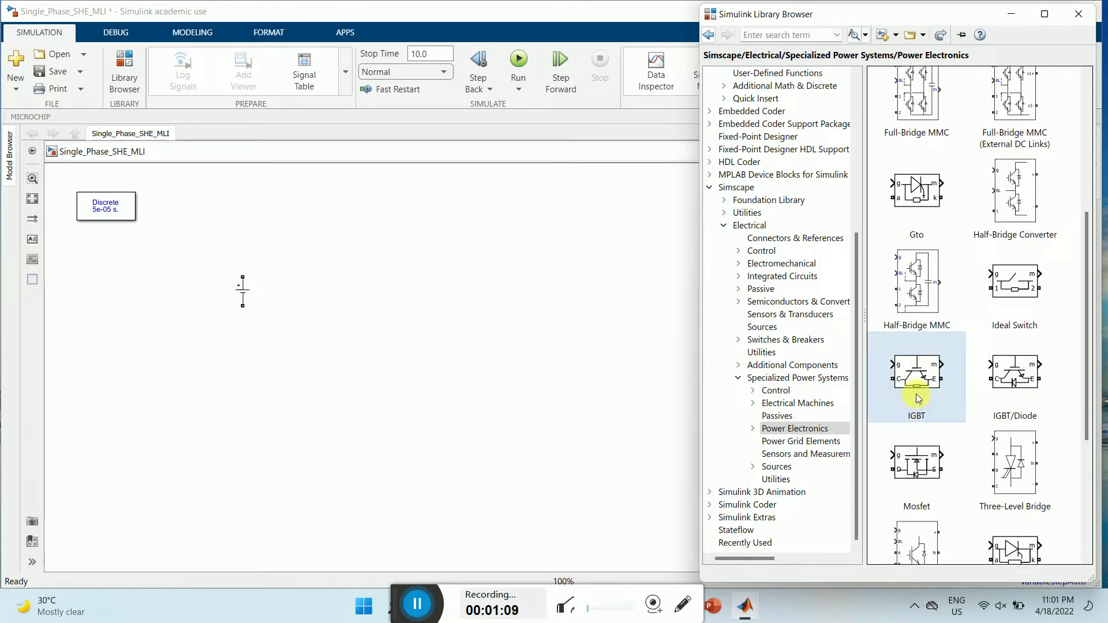
{"action": "left_click", "coordinate": [992, 397]}
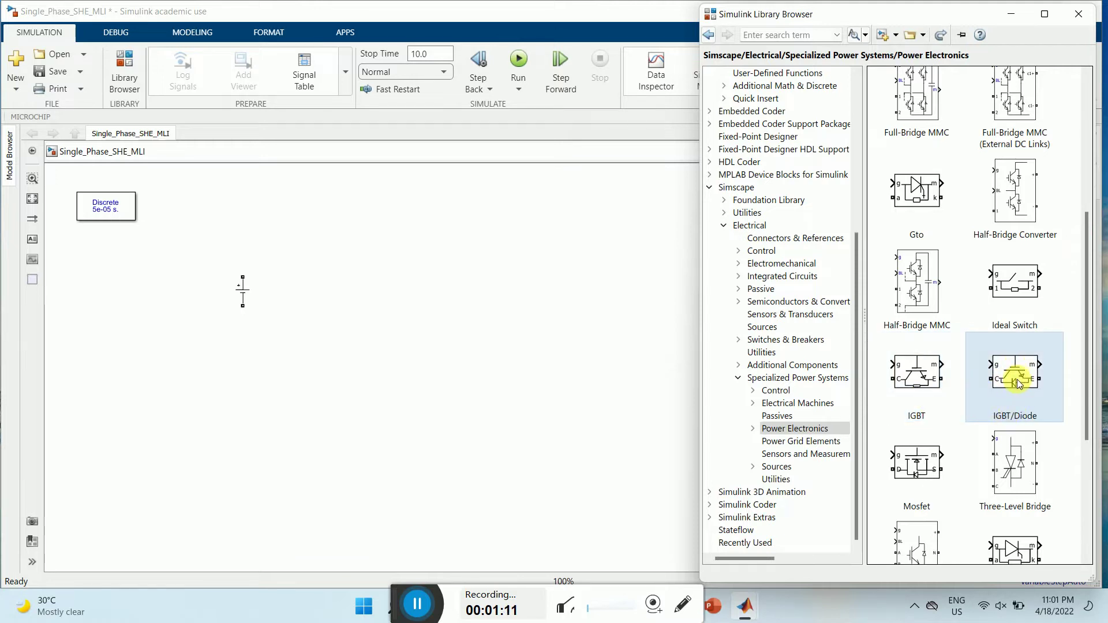
{"action": "left_click_drag", "start_coordinate": [1009, 372], "coordinate": [364, 265]}
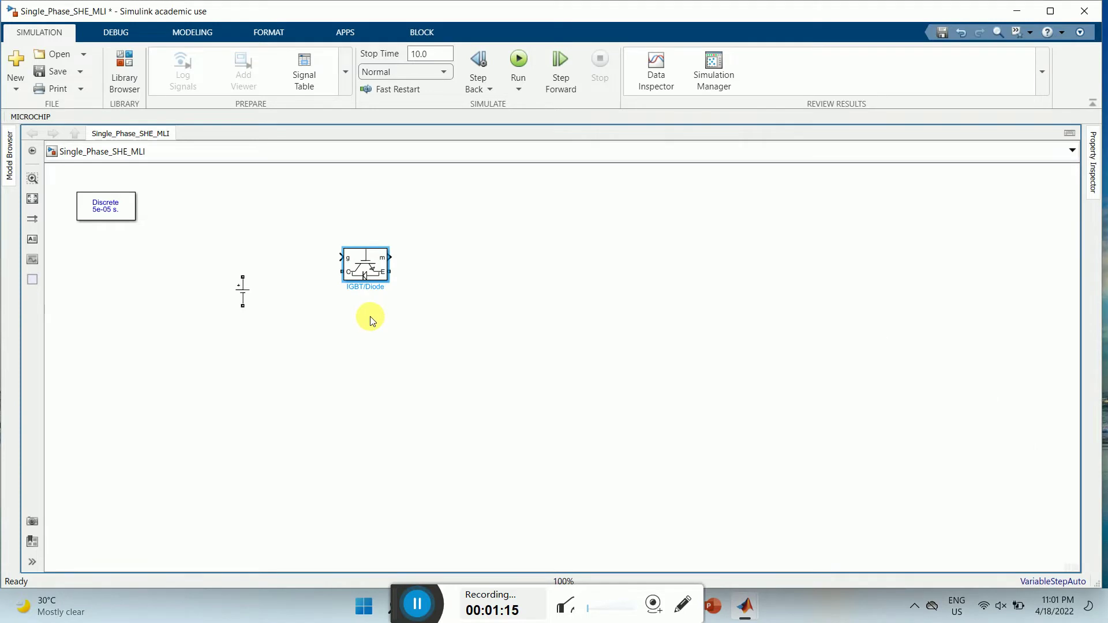
Step: Rotate the IGBT/Diode block to vertical, then move the DC source lower and the IGBT closer to it
{"action": "key", "text": "ctrl+r"}
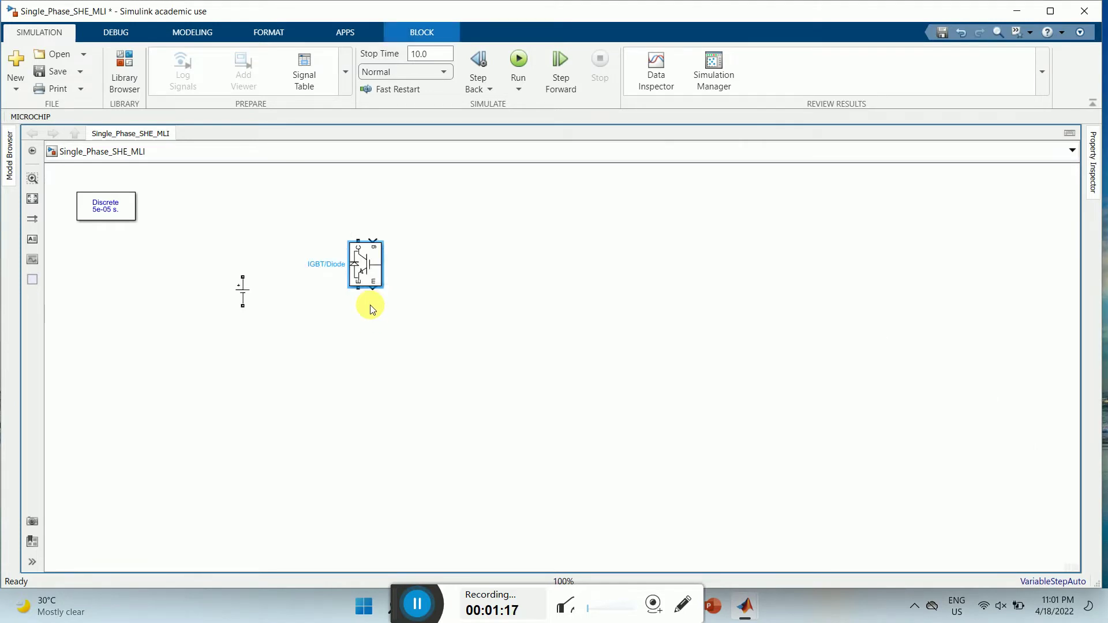
{"action": "left_click", "coordinate": [407, 289]}
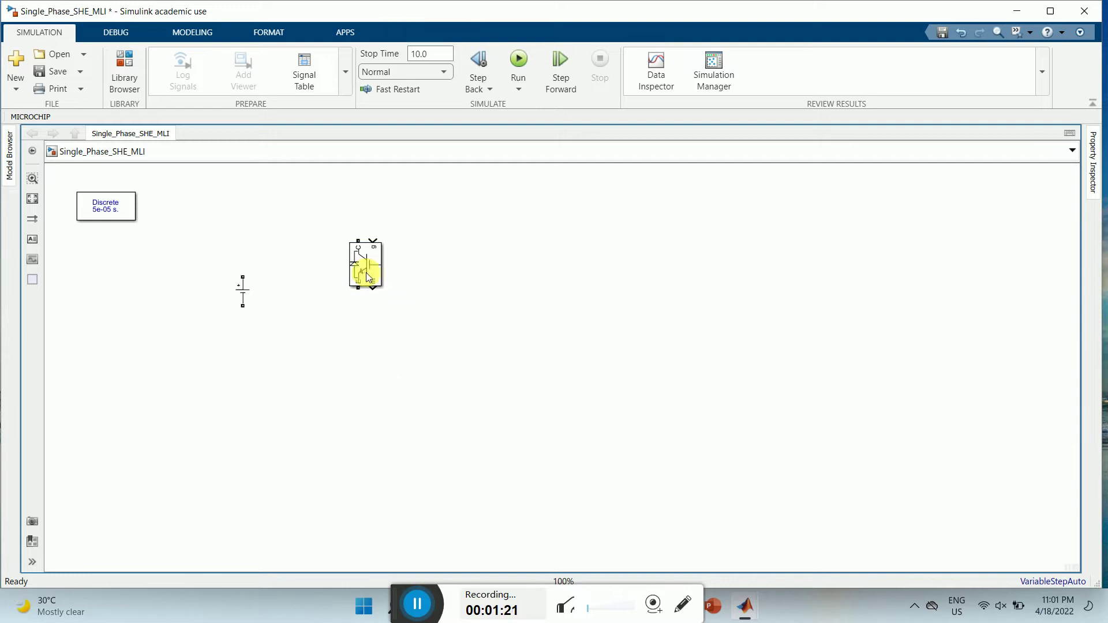
{"action": "left_click_drag", "start_coordinate": [242, 297], "coordinate": [228, 341]}
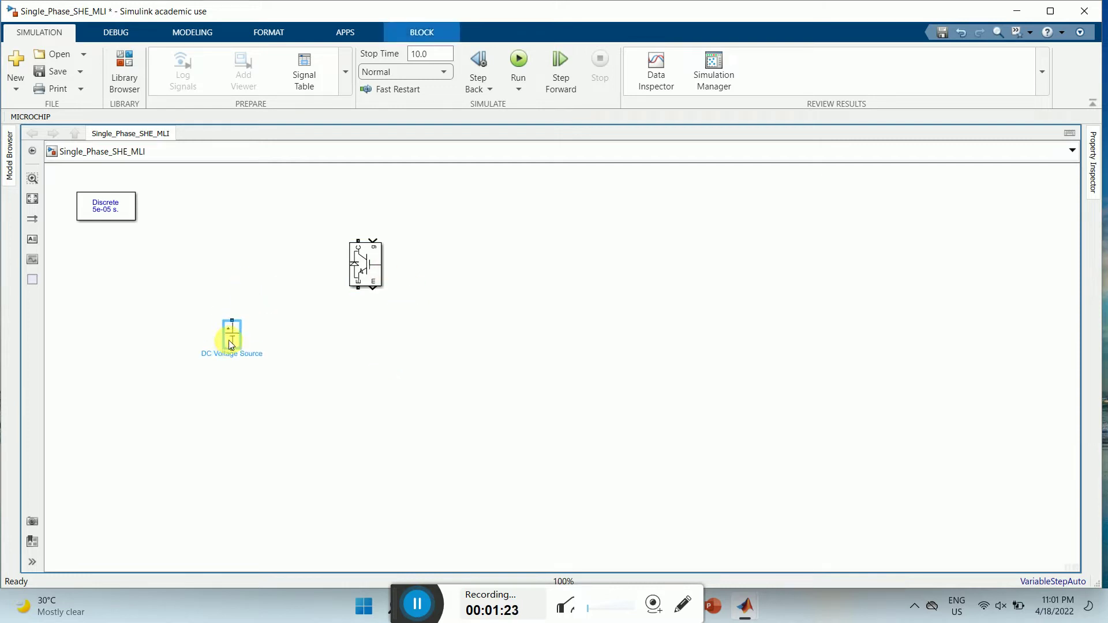
{"action": "left_click_drag", "start_coordinate": [365, 275], "coordinate": [319, 270]}
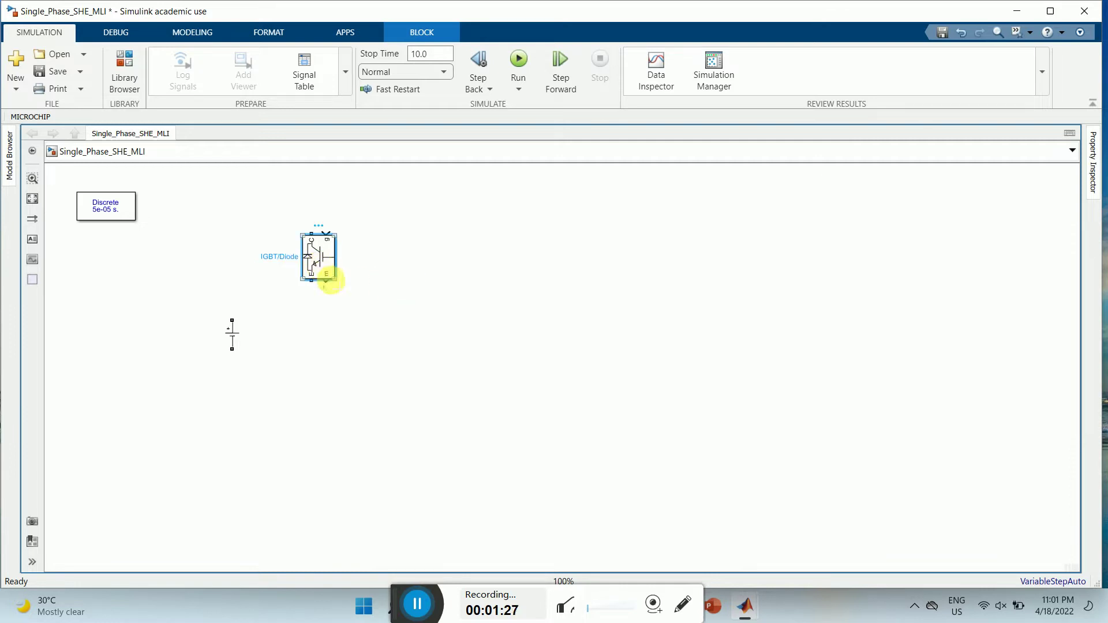
Step: Rename the IGBT/Diode block as I1
{"action": "left_click", "coordinate": [287, 261]}
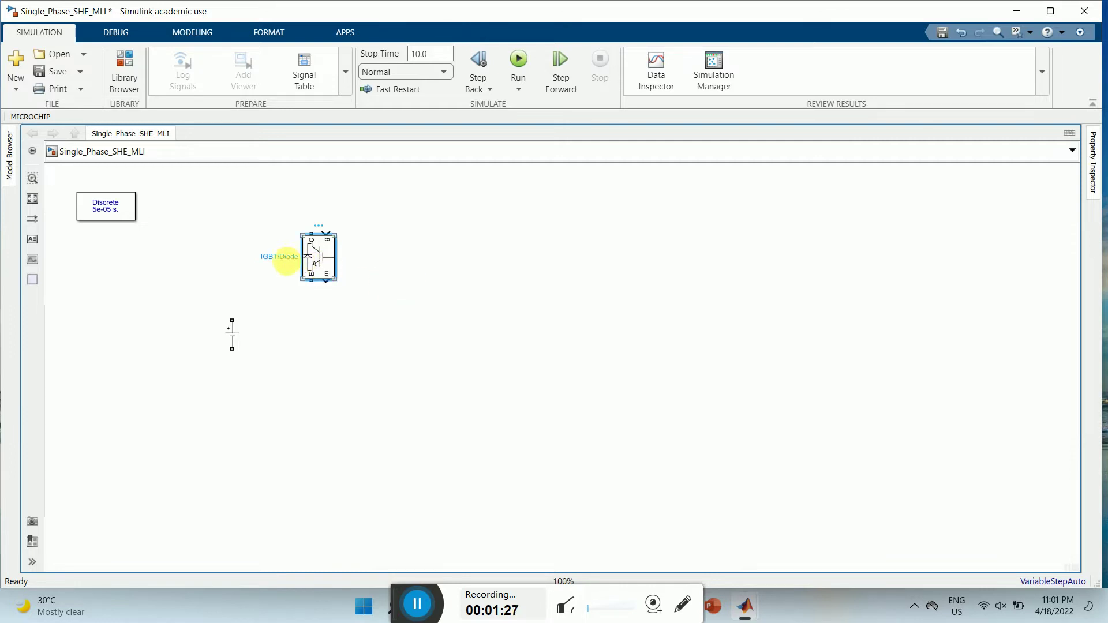
{"action": "left_click", "coordinate": [326, 266]}
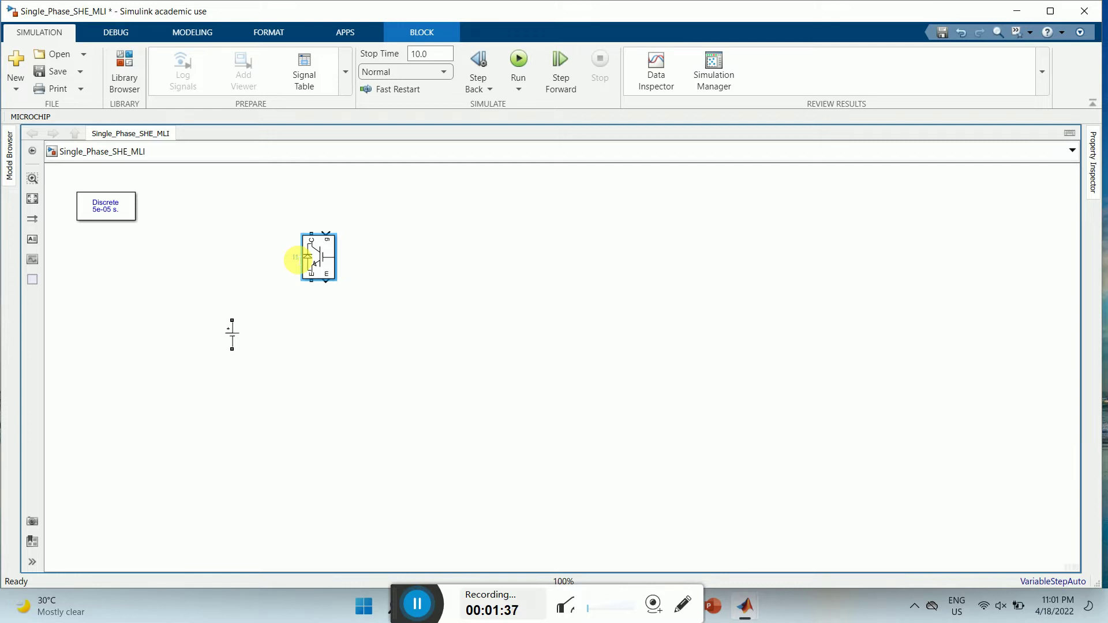
{"action": "left_click", "coordinate": [388, 270]}
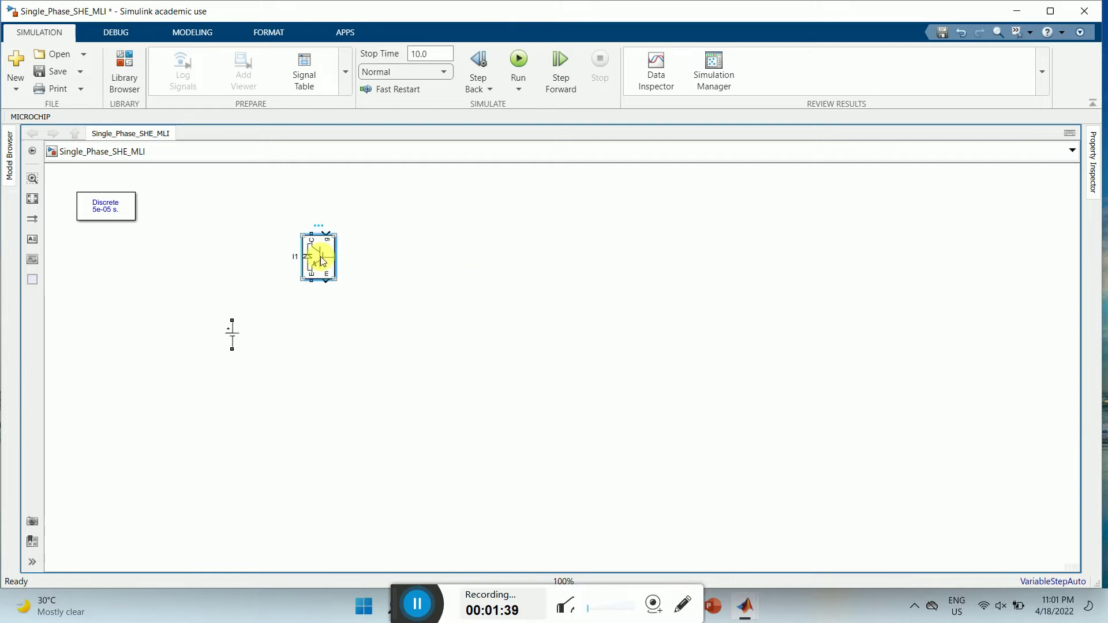
Step: Make three copies of the I1 switch and arrange all four in a two-by-two bridge layout
{"action": "key", "text": "ctrl+c"}
{"action": "key", "text": "ctrl+v"}
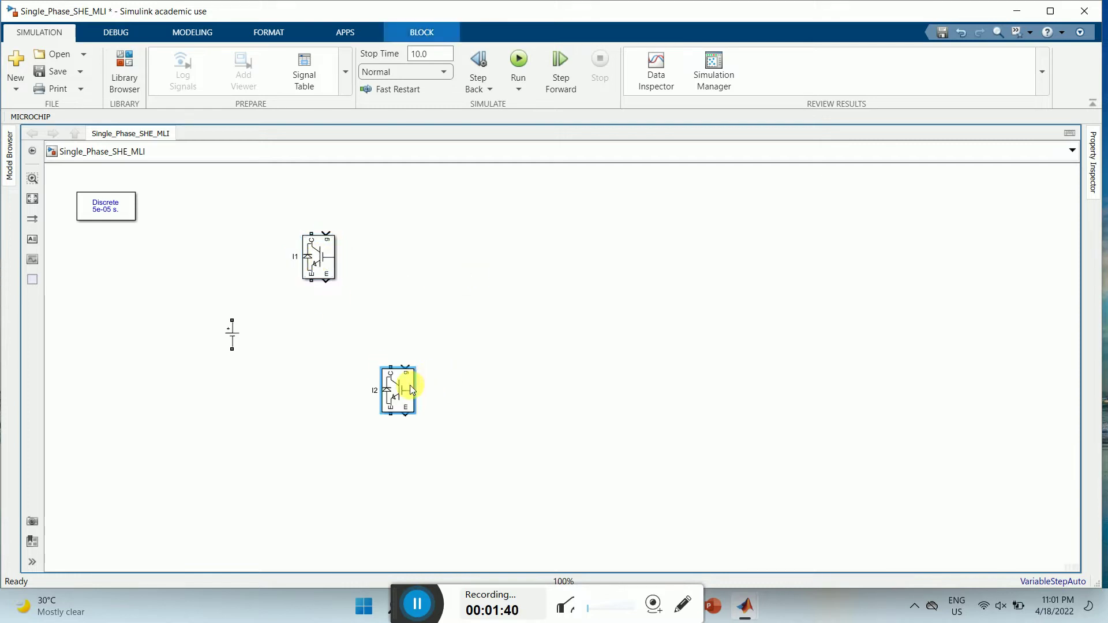
{"action": "left_click", "coordinate": [403, 263]}
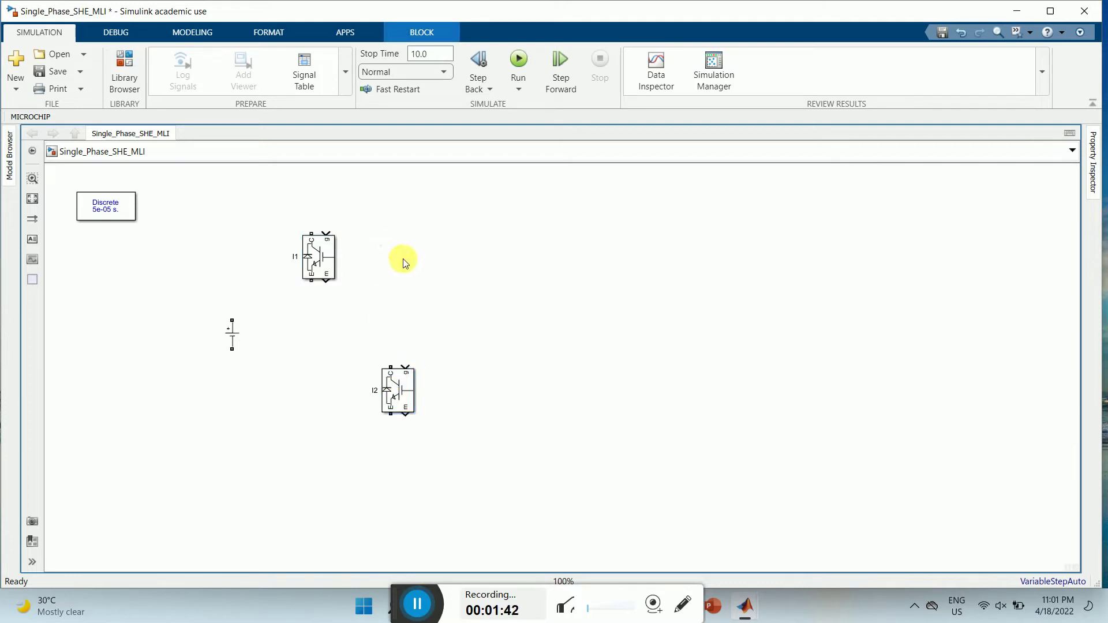
{"action": "left_click_drag", "start_coordinate": [399, 265], "coordinate": [398, 253]}
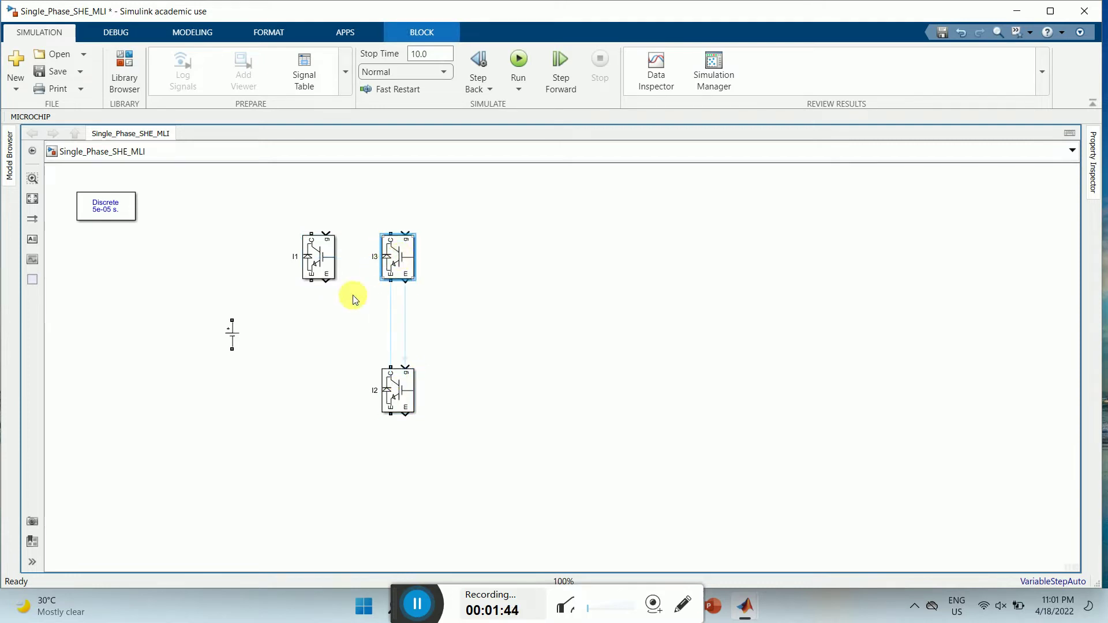
{"action": "left_click", "coordinate": [354, 297]}
{"action": "left_click", "coordinate": [299, 403]}
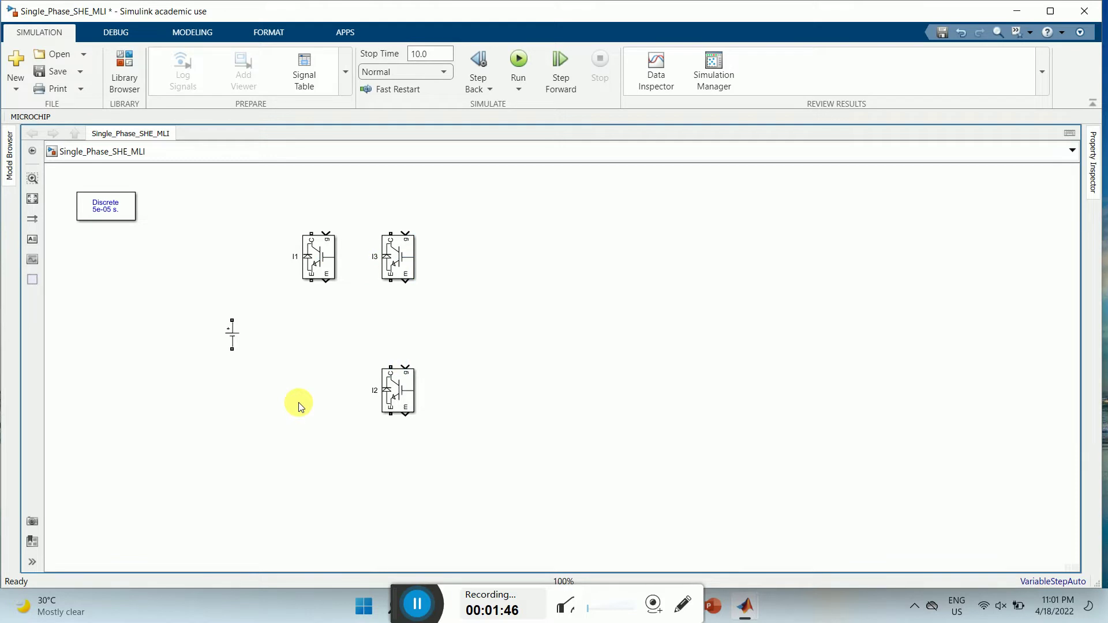
{"action": "key", "text": "ctrl+v"}
{"action": "left_click_drag", "start_coordinate": [322, 412], "coordinate": [317, 397]}
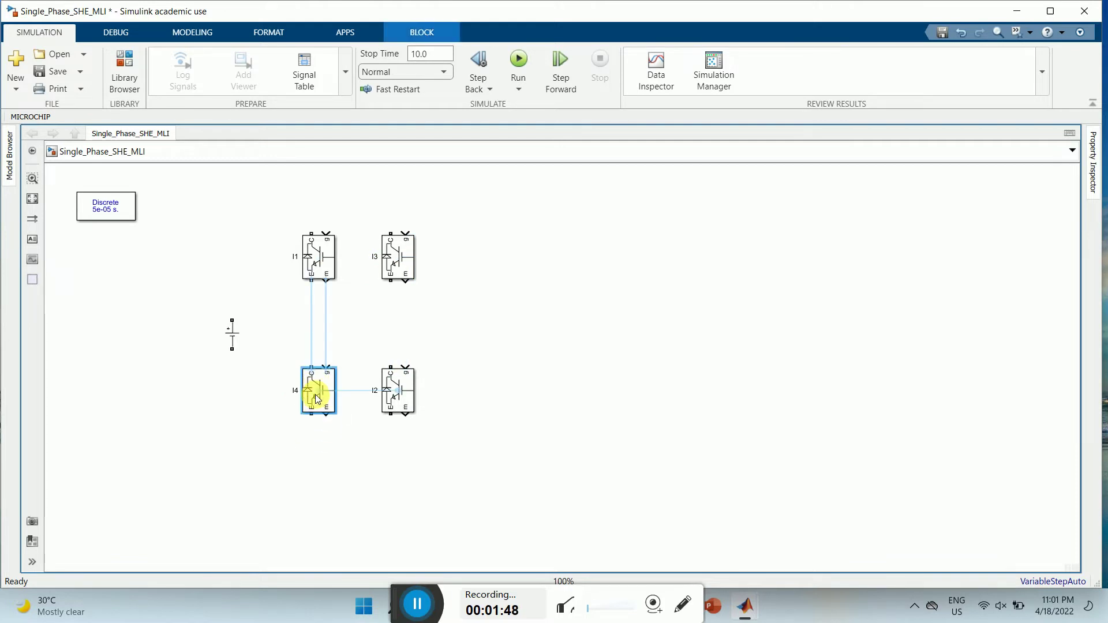
{"action": "left_click", "coordinate": [366, 341]}
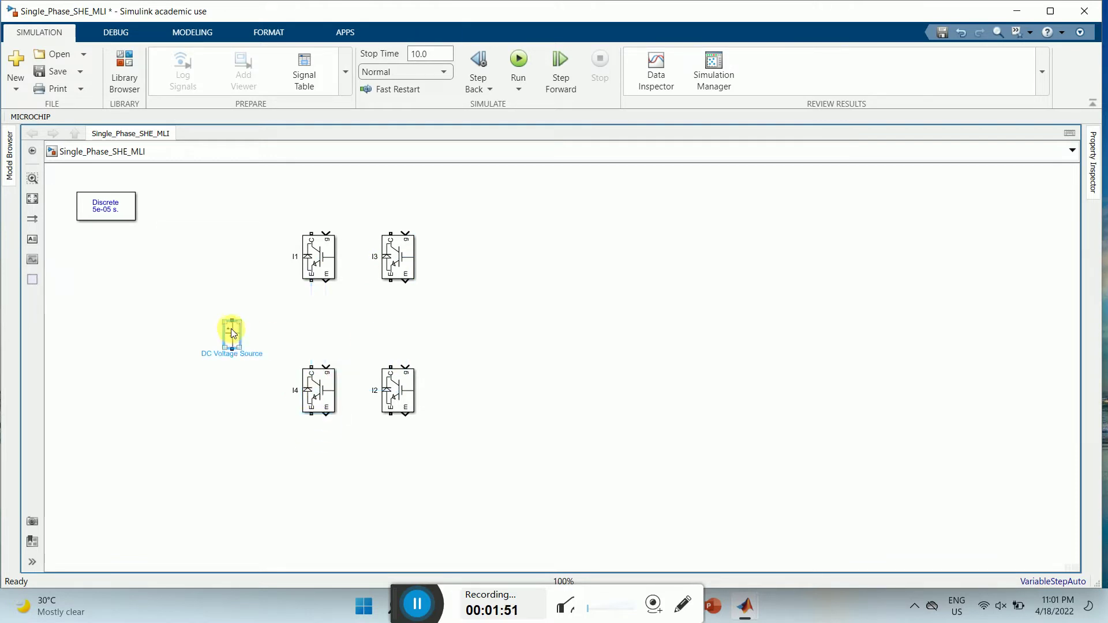
Step: Move the DC voltage source slightly up, midway between the switch rows, and rename it as 100V DC
{"action": "mouse_move", "coordinate": [234, 319]}
{"action": "left_mouse_down"}
{"action": "mouse_move", "coordinate": [215, 346]}
{"action": "mouse_move", "coordinate": [231, 334]}
{"action": "left_mouse_up"}
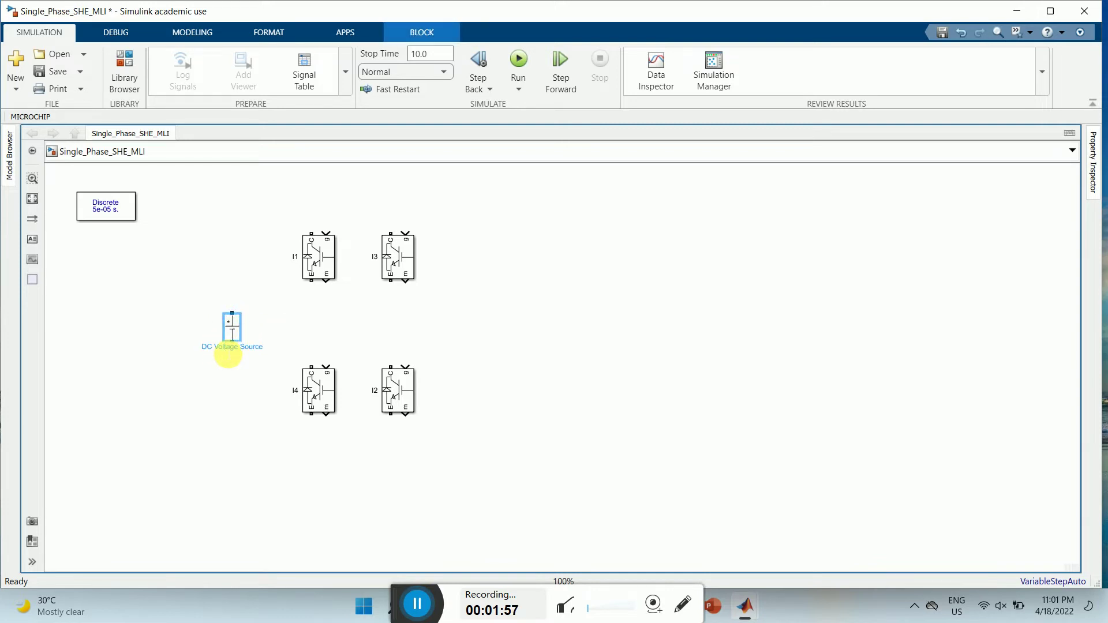
{"action": "left_click", "coordinate": [228, 351]}
{"action": "key", "text": "BackSpace"}
{"action": "key", "text": "BackSpace"}
{"action": "key", "text": "BackSpace"}
{"action": "key", "text": "BackSpace"}
{"action": "key", "text": "BackSpace"}
{"action": "key", "text": "BackSpace"}
{"action": "key", "text": "BackSpace"}
{"action": "left_click", "coordinate": [299, 337]}
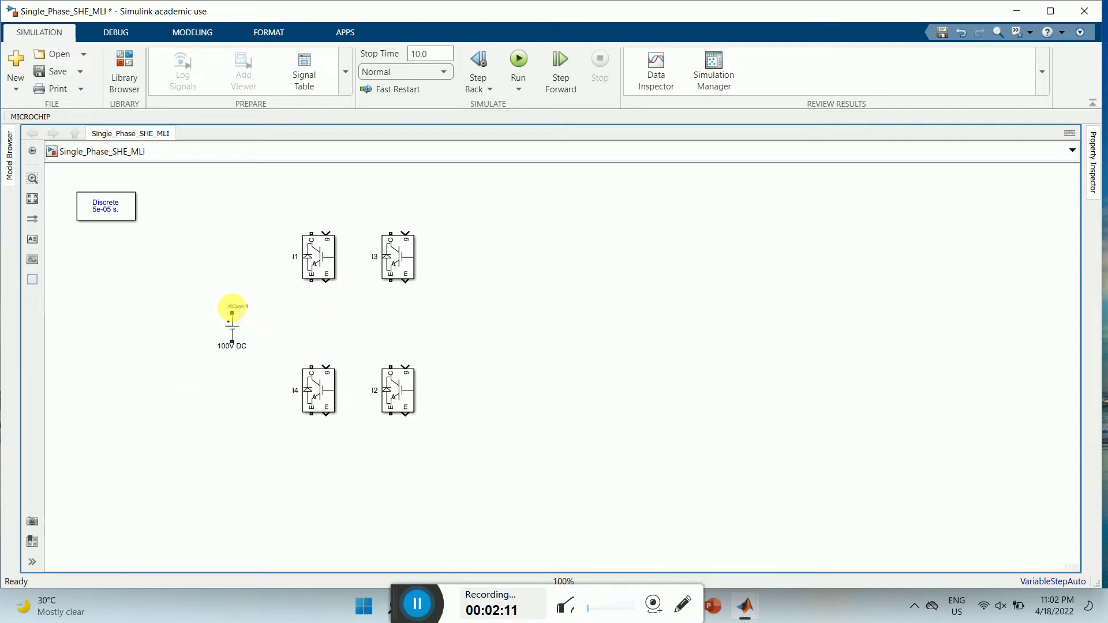
Step: Wire the DC source's positive terminal to the collectors of I1 and I3, then connect I1's emitter to I4's collector and I3's to I2's
{"action": "left_click", "coordinate": [232, 312]}
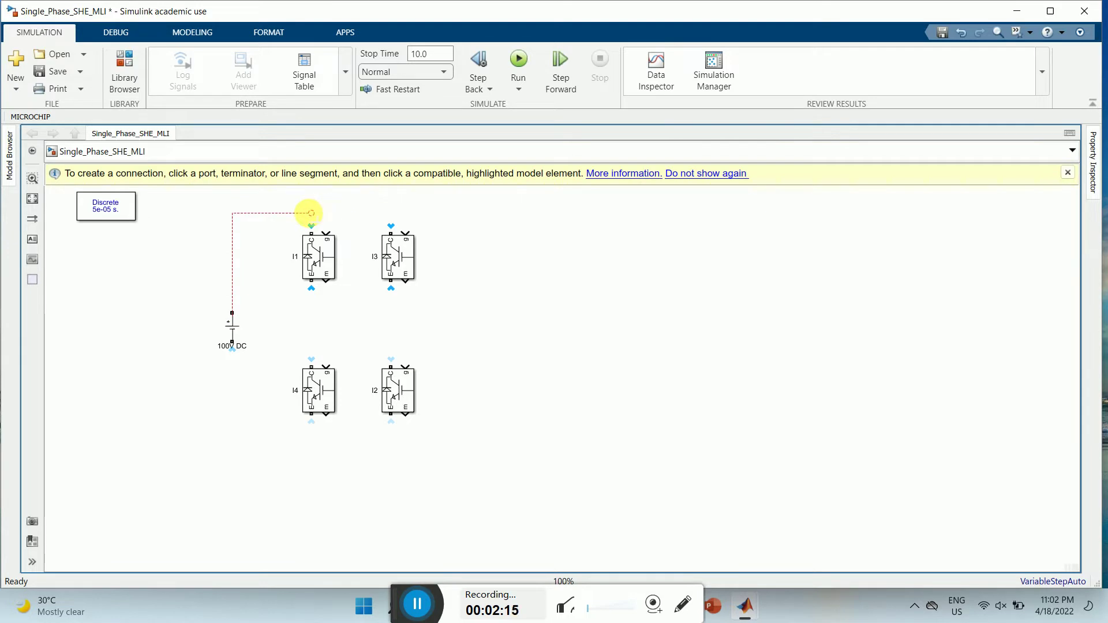
{"action": "left_click", "coordinate": [310, 225]}
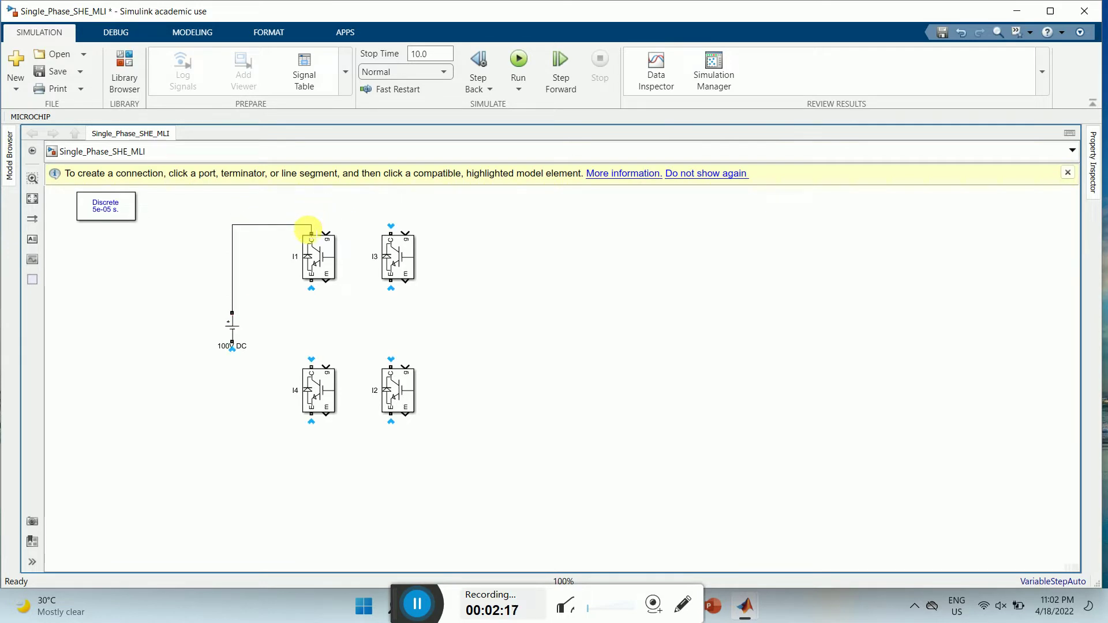
{"action": "left_click", "coordinate": [1067, 173]}
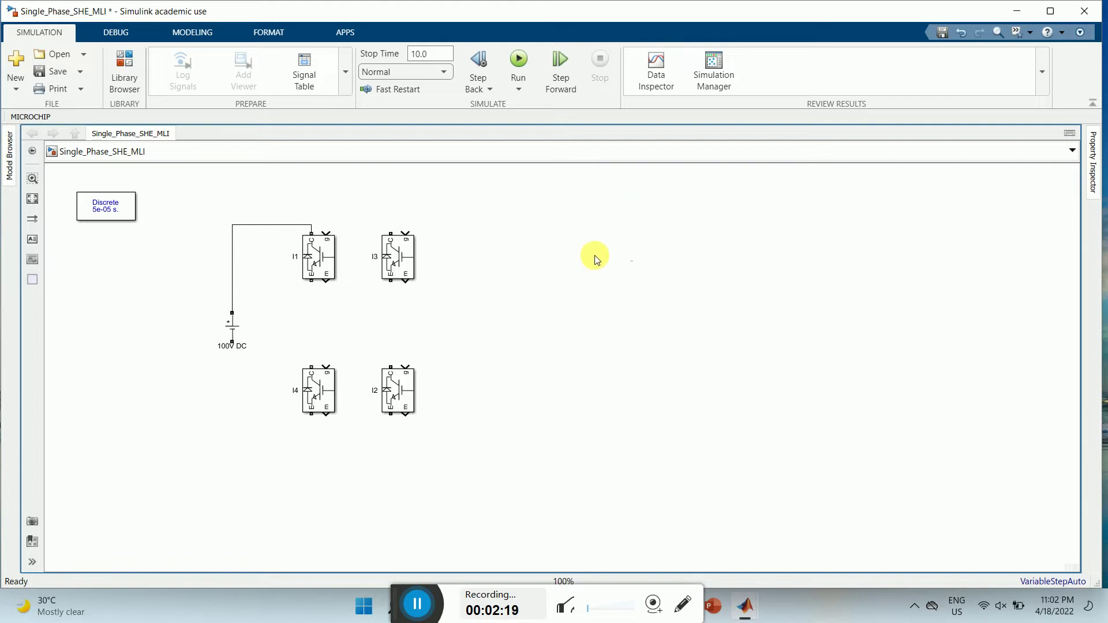
{"action": "left_click", "coordinate": [390, 233]}
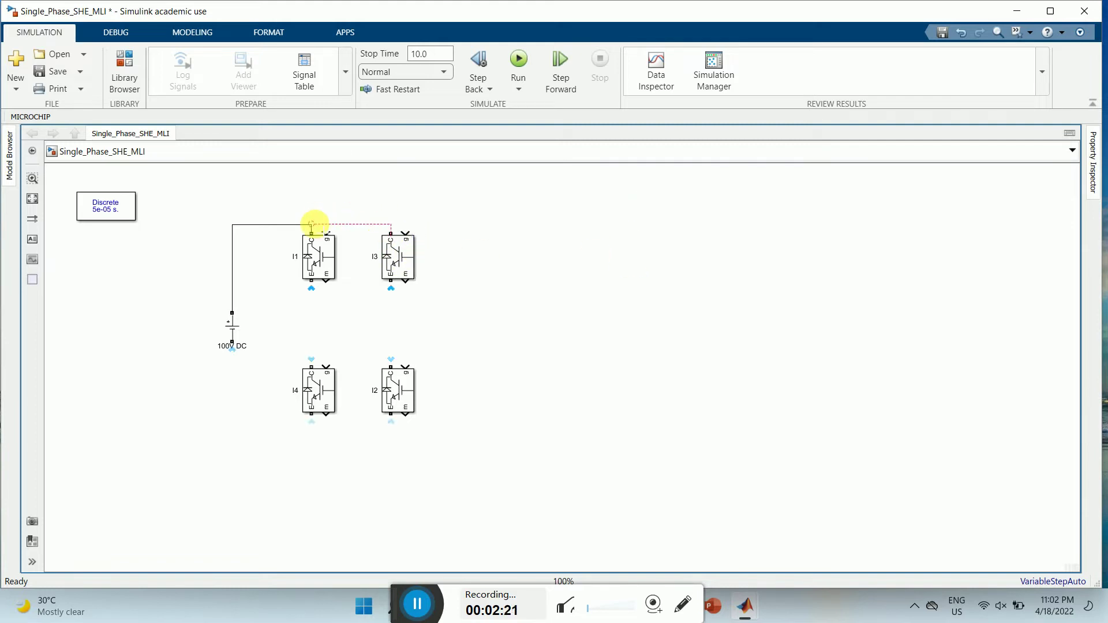
{"action": "left_click", "coordinate": [311, 282]}
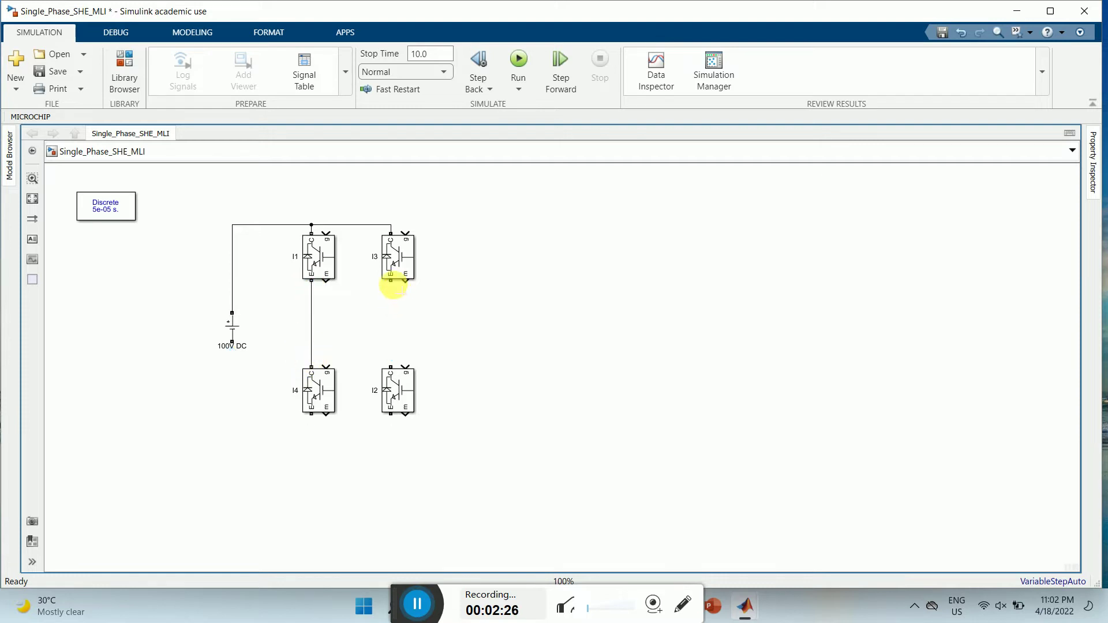
{"action": "left_click", "coordinate": [390, 281]}
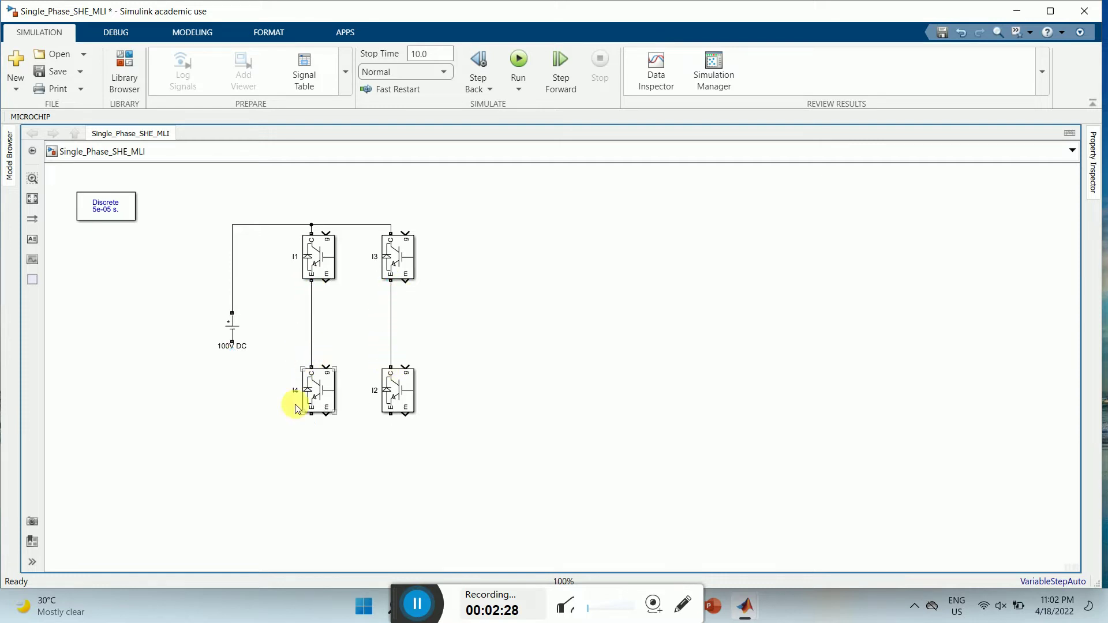
Step: Connect the emitters of I4 and I2 to the negative terminal of the 100V DC source
{"action": "left_click", "coordinate": [311, 415]}
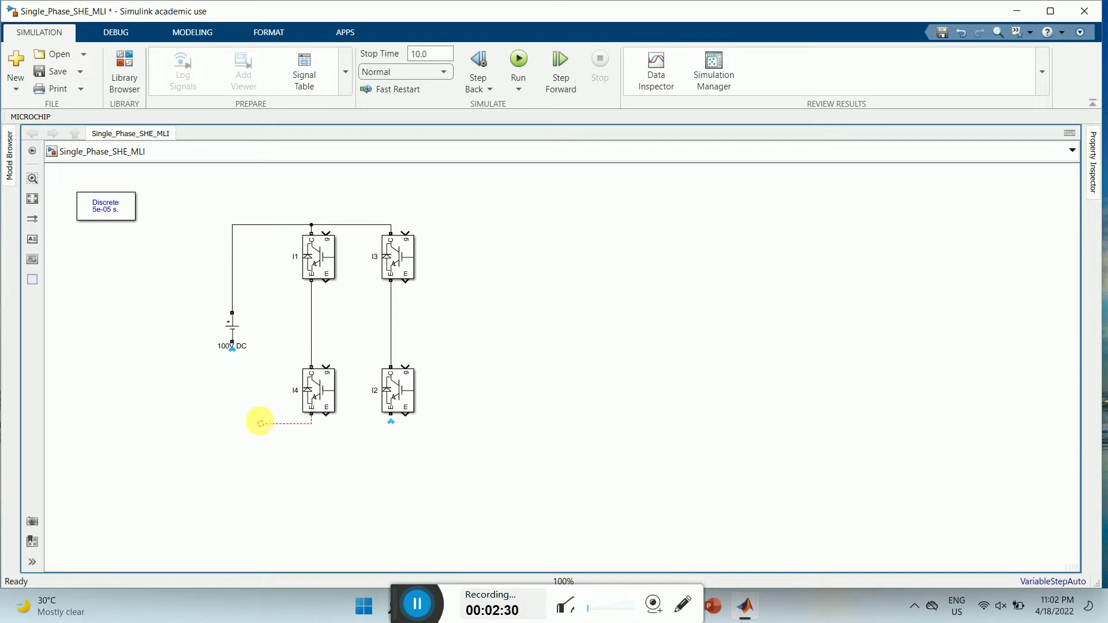
{"action": "left_click_drag", "start_coordinate": [223, 432], "coordinate": [232, 433]}
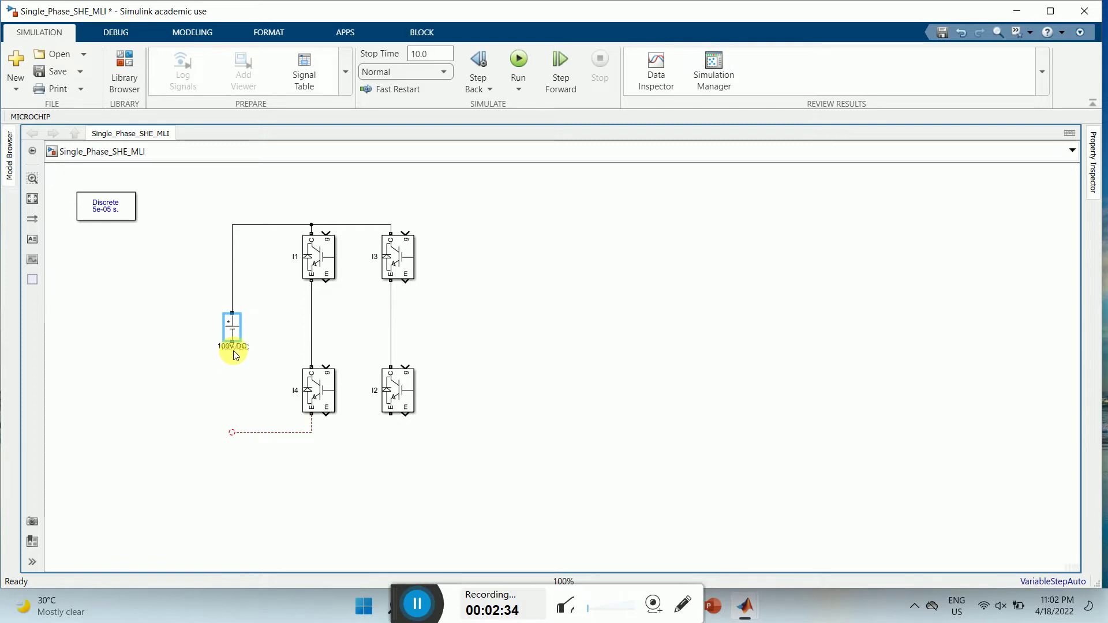
{"action": "left_click", "coordinate": [233, 345]}
{"action": "left_click_drag", "start_coordinate": [232, 345], "coordinate": [231, 434]}
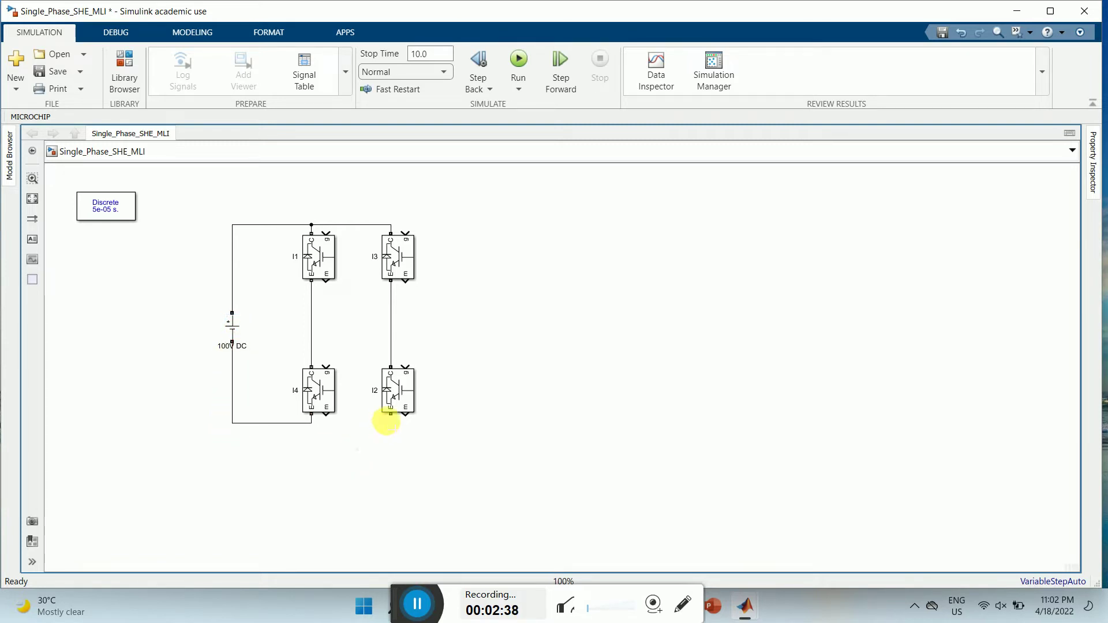
{"action": "left_click_drag", "start_coordinate": [386, 422], "coordinate": [311, 425]}
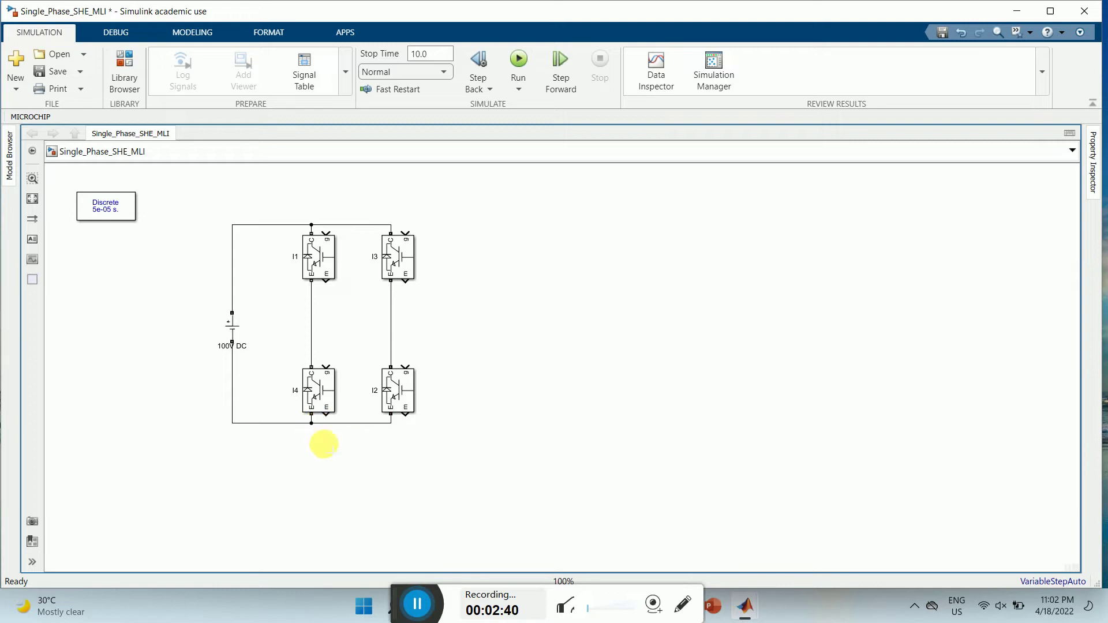
Step: Turn off the measurement port on all four IGBT/Diode switches of the bridge
{"action": "left_click", "coordinate": [323, 400]}
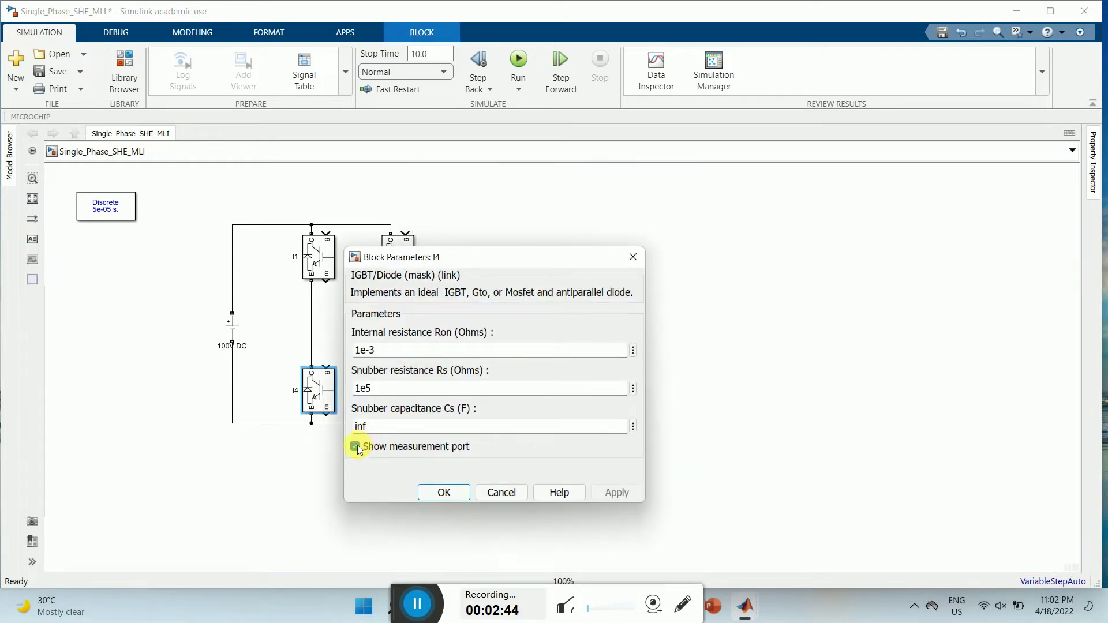
{"action": "left_click", "coordinate": [355, 446]}
{"action": "left_click", "coordinate": [617, 492]}
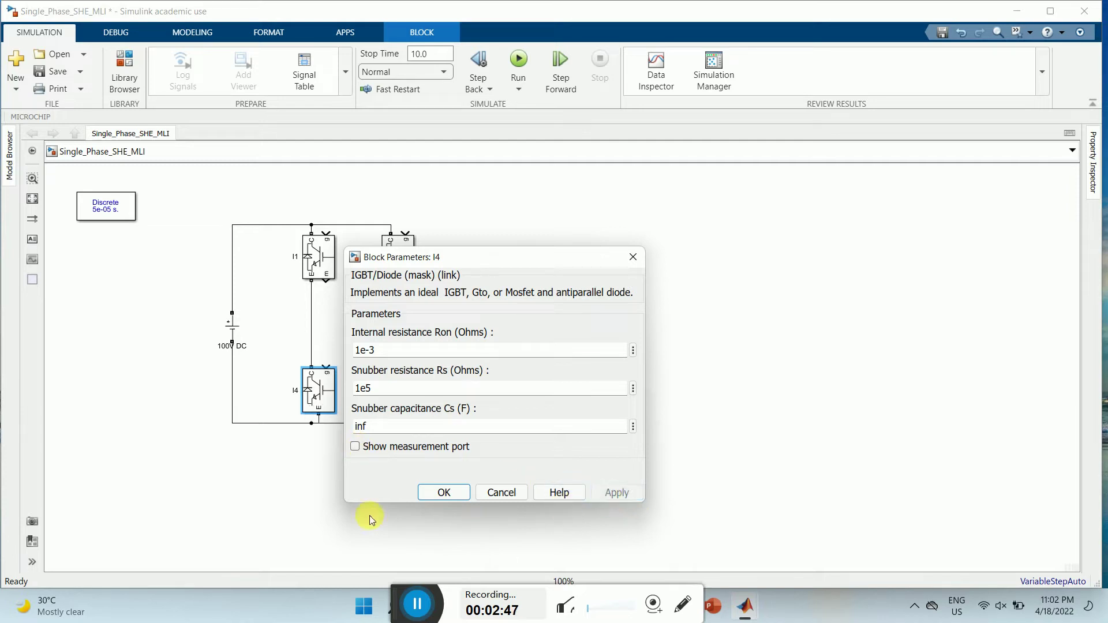
{"action": "left_click", "coordinate": [444, 492]}
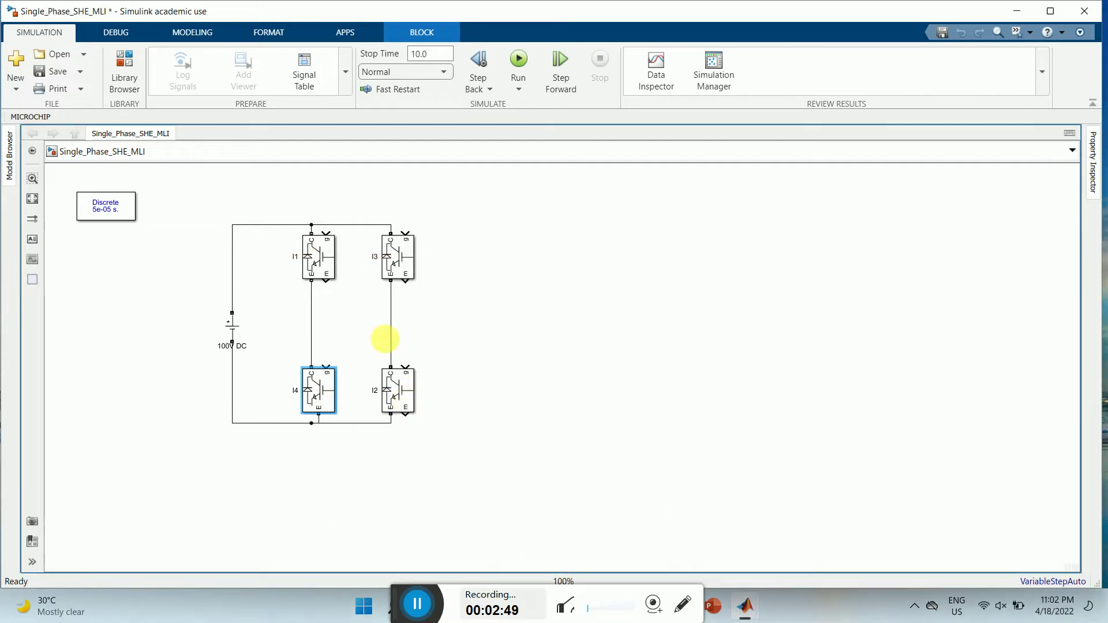
{"action": "left_click", "coordinate": [319, 257]}
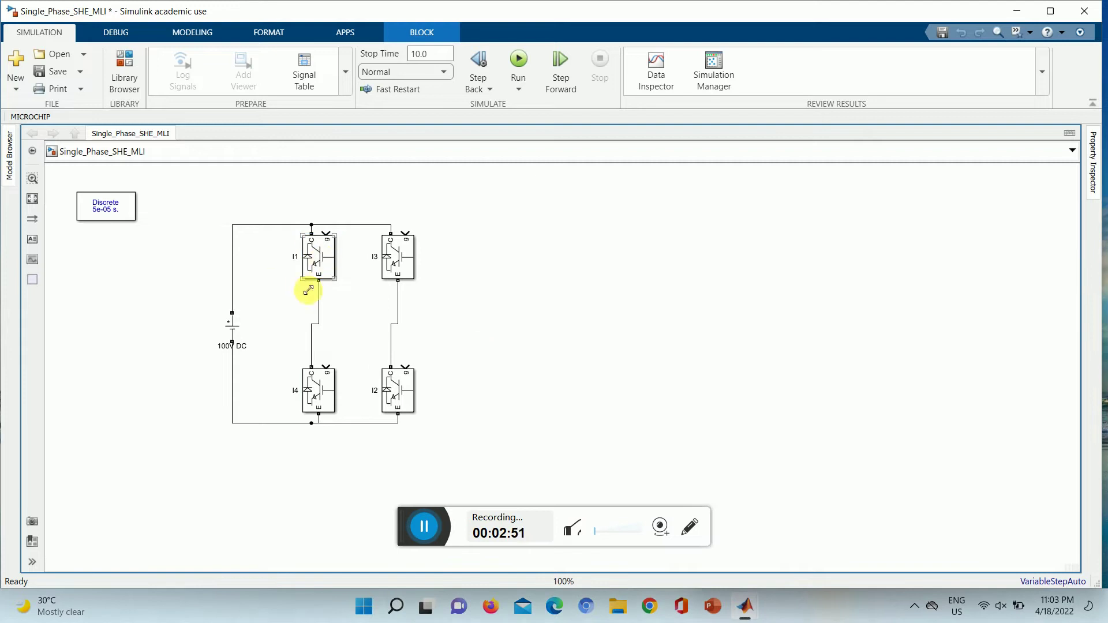
{"action": "left_click", "coordinate": [352, 289]}
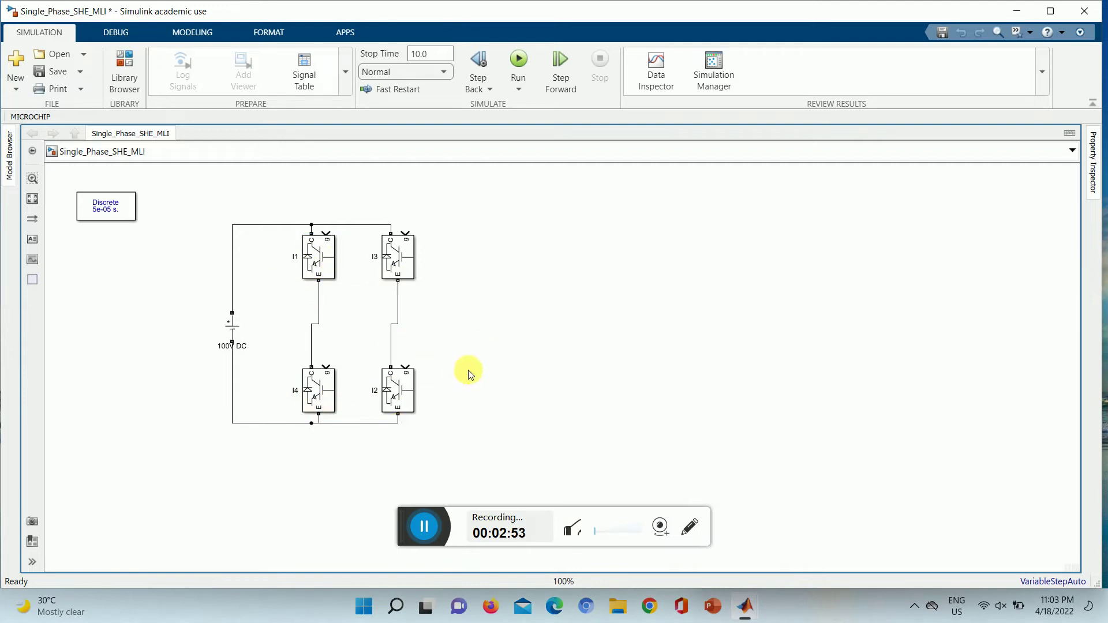
{"action": "left_click_drag", "start_coordinate": [408, 529], "coordinate": [399, 613]}
{"action": "left_click", "coordinate": [473, 393]}
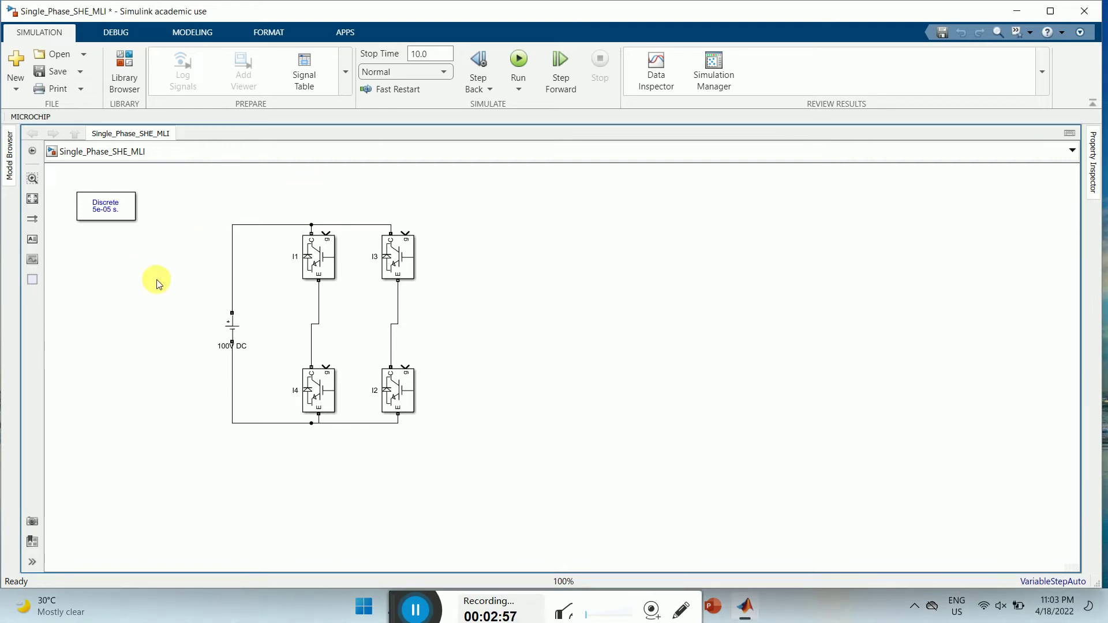
Step: Add a Series RLC Branch from the Specialized Power Systems passives beside the bridge and rotate it to vertical
{"action": "left_click", "coordinate": [134, 66]}
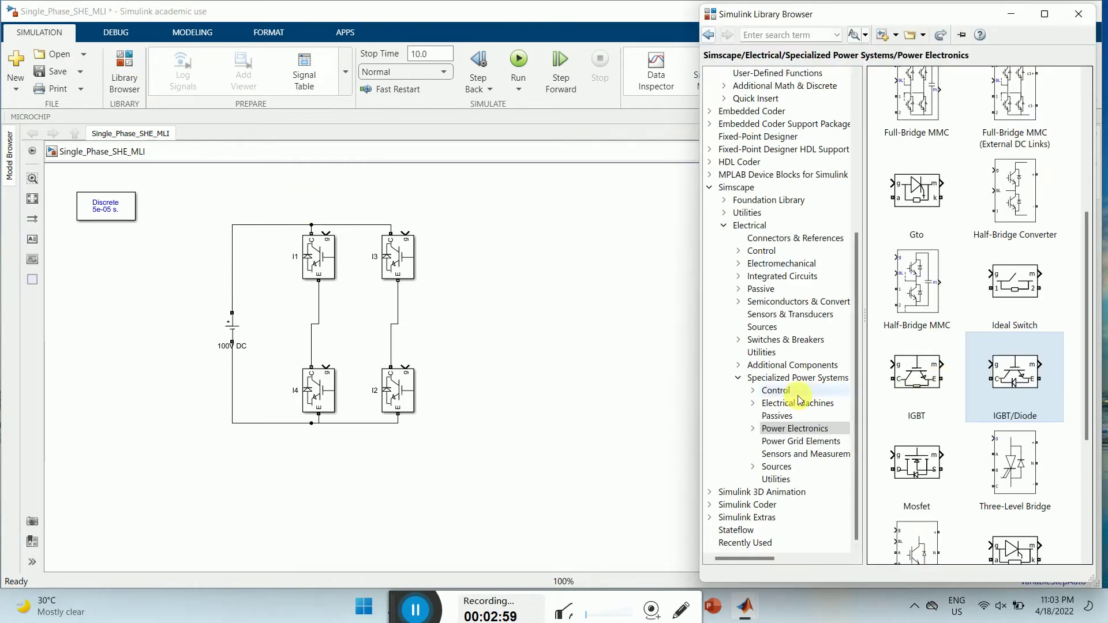
{"action": "left_click", "coordinate": [782, 416]}
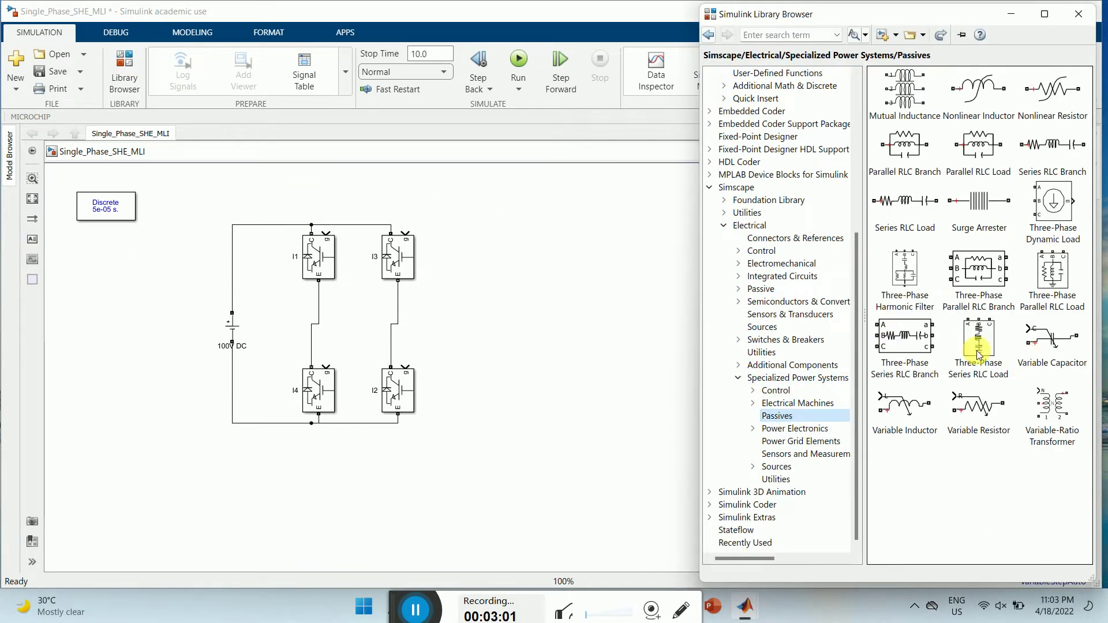
{"action": "left_click_drag", "start_coordinate": [1030, 159], "coordinate": [524, 324]}
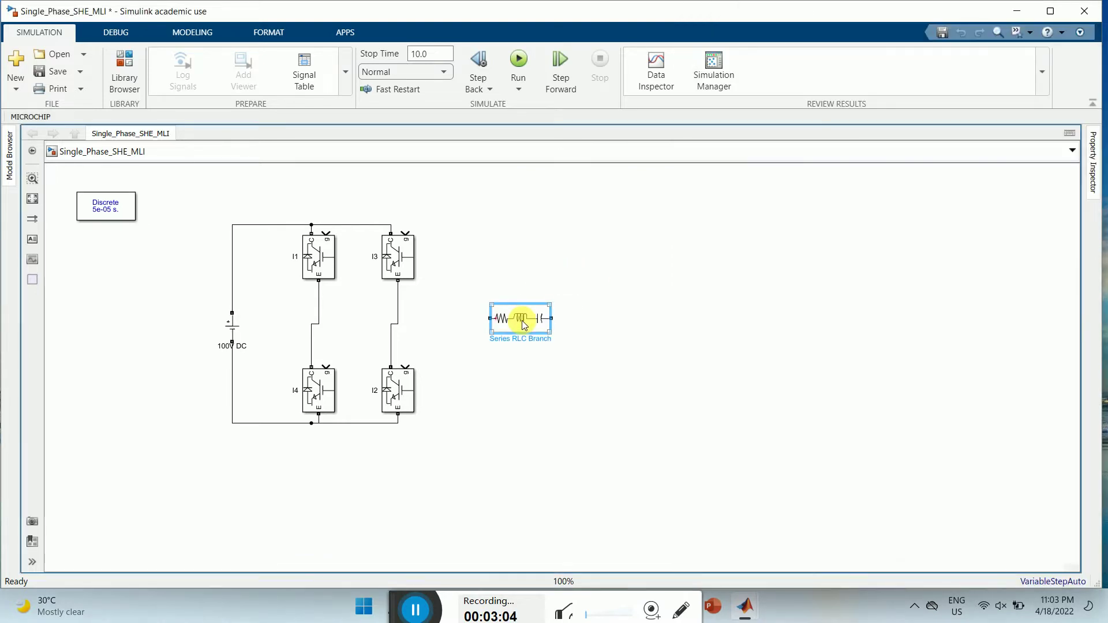
{"action": "key", "text": "ctrl+r"}
{"action": "left_click", "coordinate": [600, 297]}
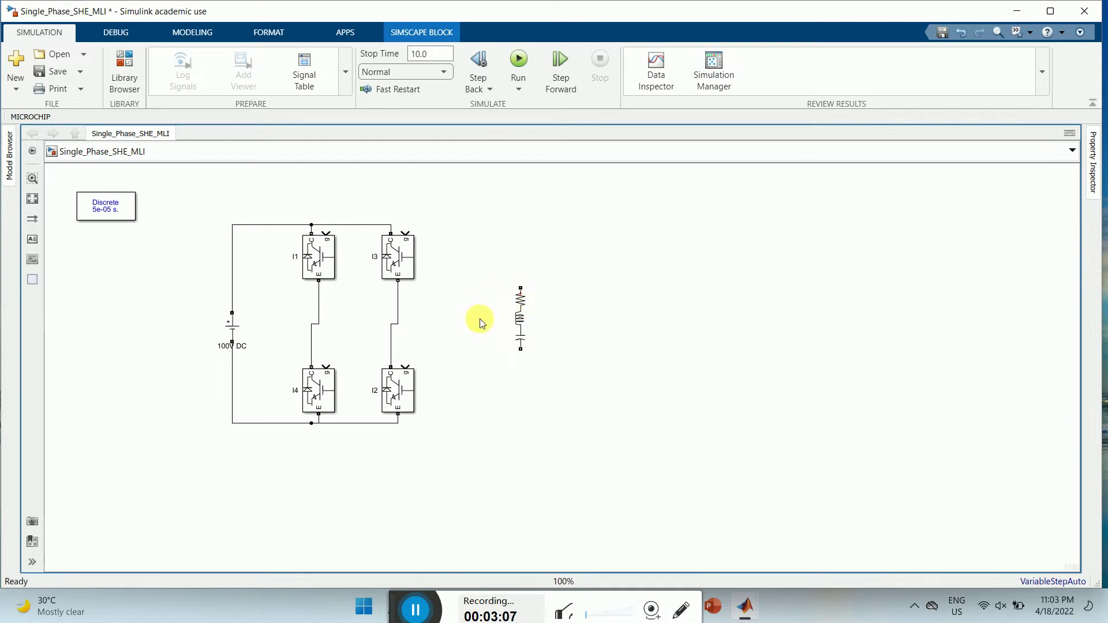
Step: Rename the Series RLC Branch as R Load
{"action": "left_click", "coordinate": [521, 319]}
{"action": "double_click", "coordinate": [505, 321]}
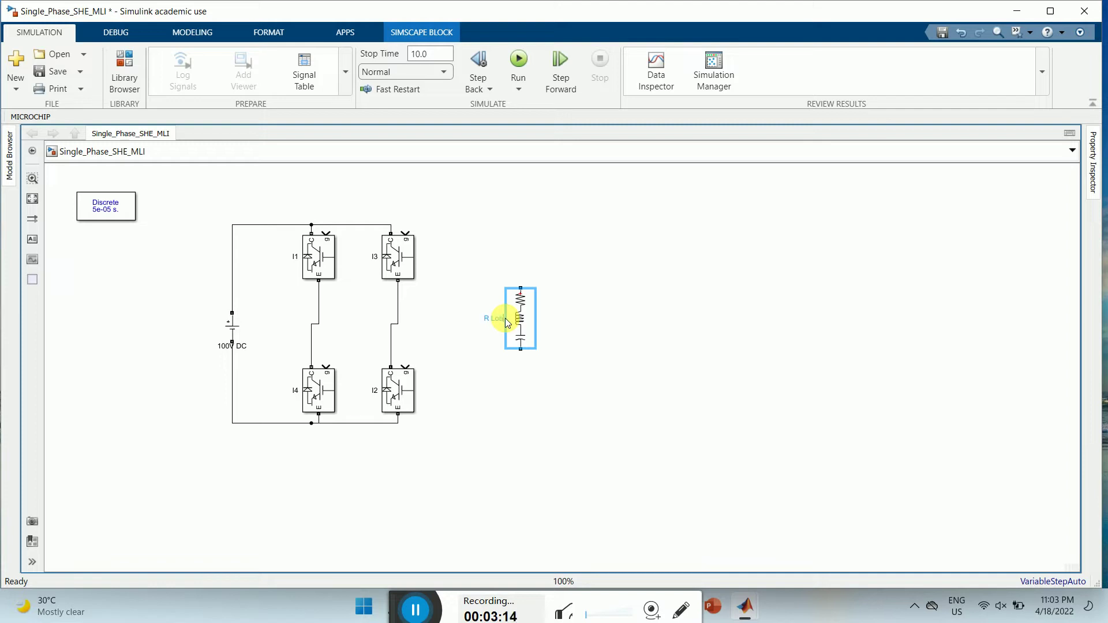
{"action": "left_click", "coordinate": [500, 250]}
Step: Set the R Load branch type to R and its resistance to 10 ohms
{"action": "left_click", "coordinate": [517, 322]}
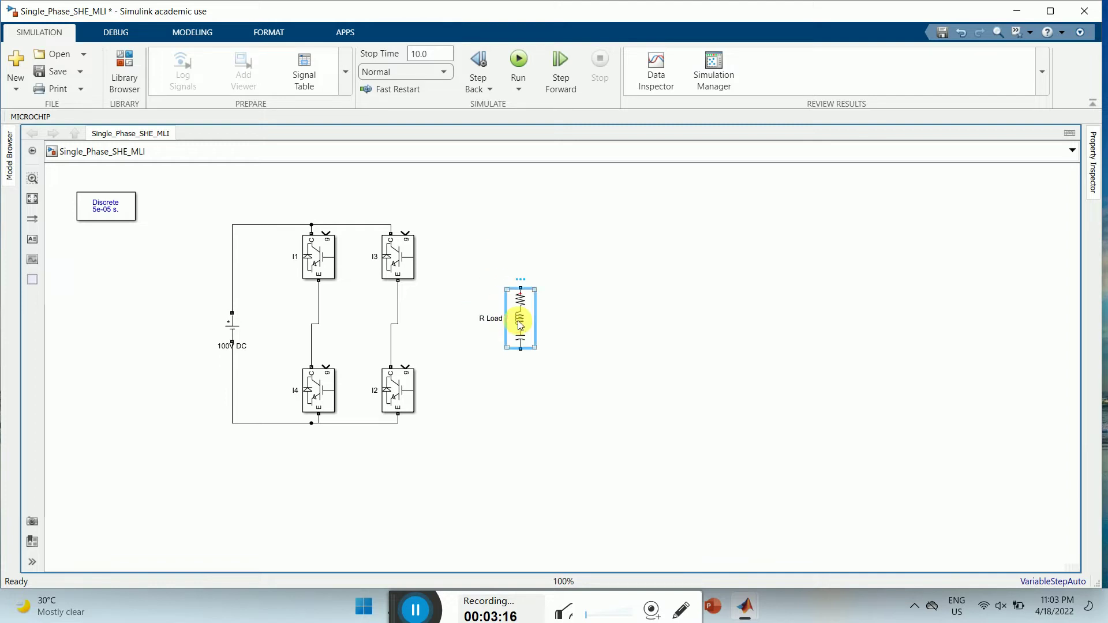
{"action": "double_click", "coordinate": [518, 320]}
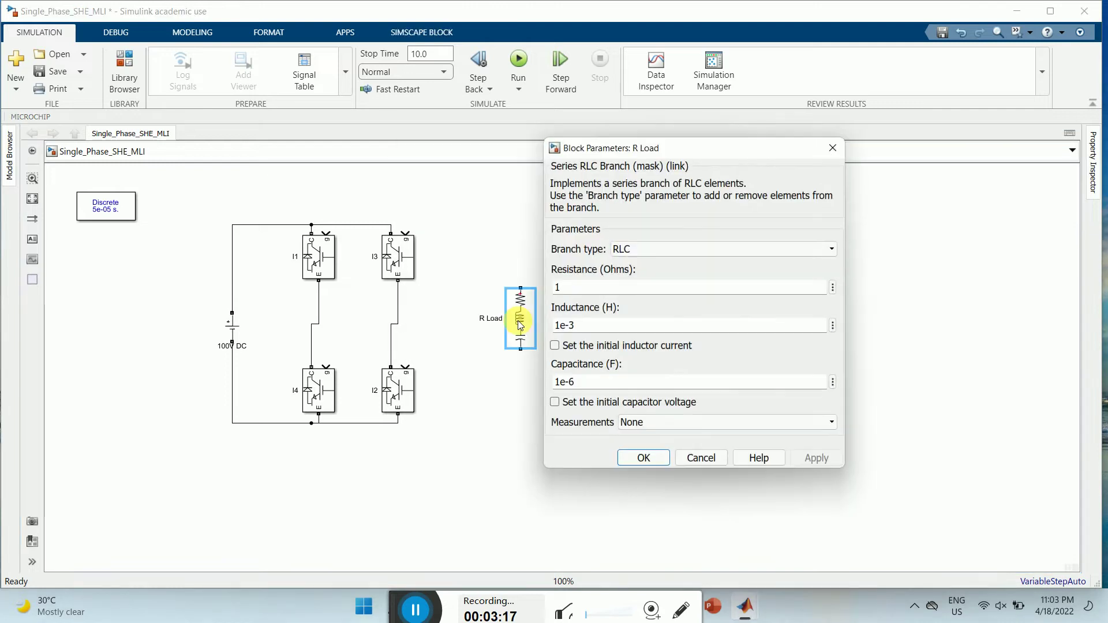
{"action": "left_click", "coordinate": [660, 254]}
{"action": "left_click", "coordinate": [629, 274]}
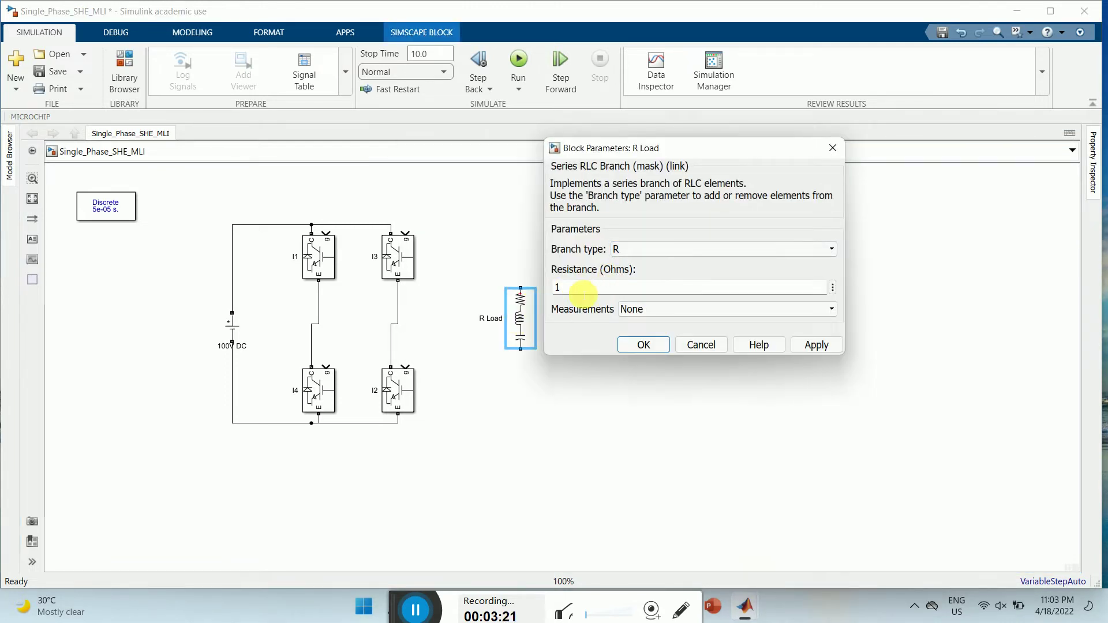
{"action": "double_click", "coordinate": [583, 288]}
{"action": "type", "text": "1"}
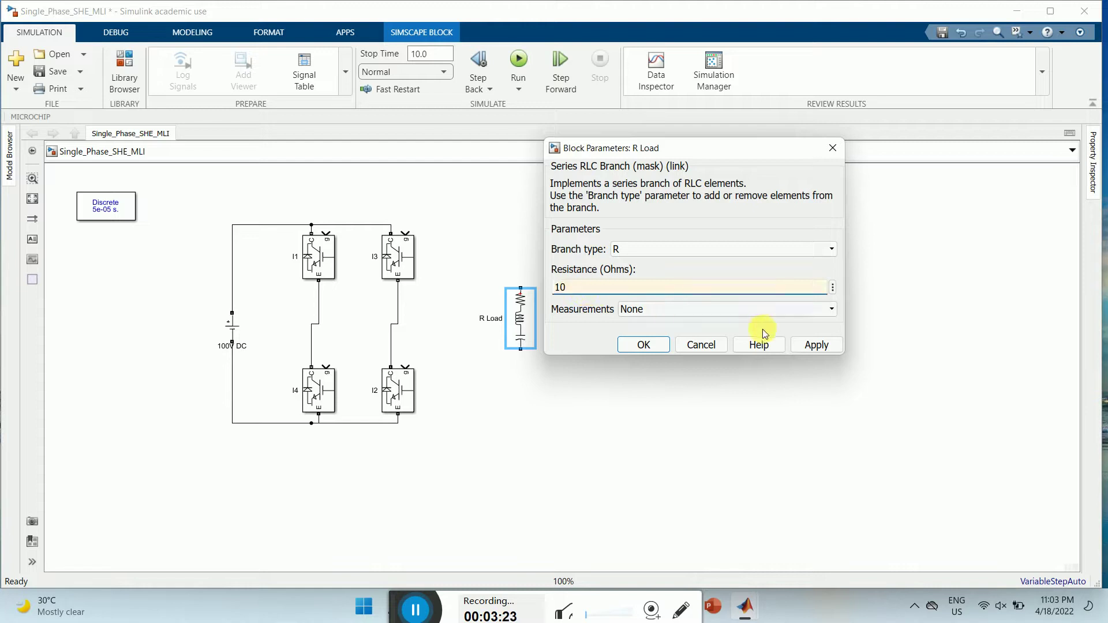
{"action": "left_click", "coordinate": [814, 345]}
{"action": "left_click", "coordinate": [635, 344]}
{"action": "left_click", "coordinate": [584, 337]}
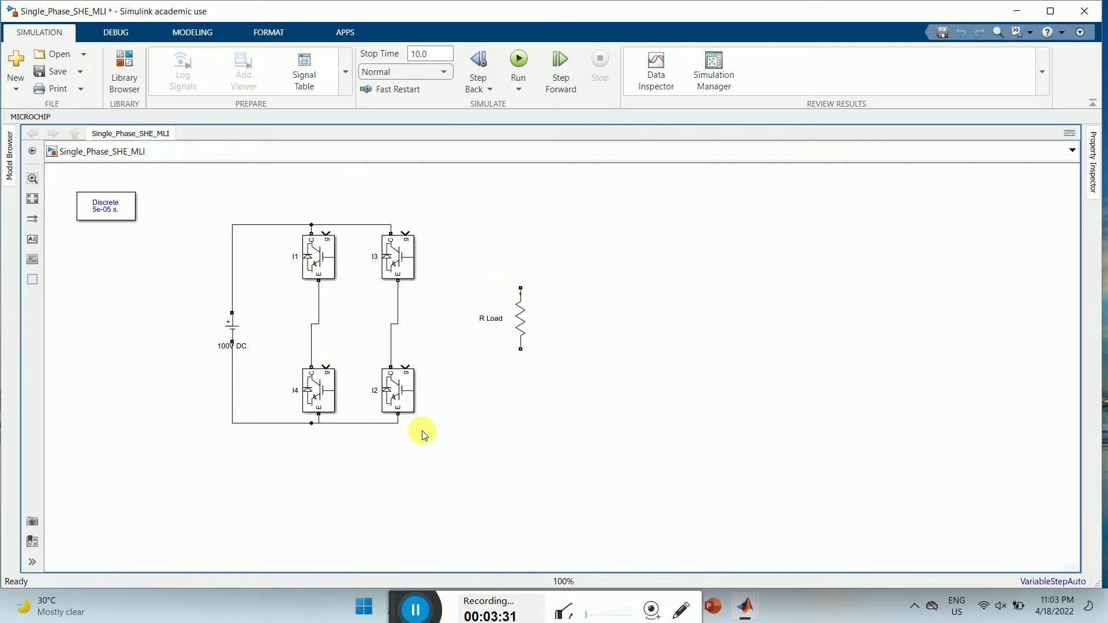
Step: Add a Current Measurement block from the Sensors and Measurements library above the load, near the top of switch I3
{"action": "left_click", "coordinate": [126, 72]}
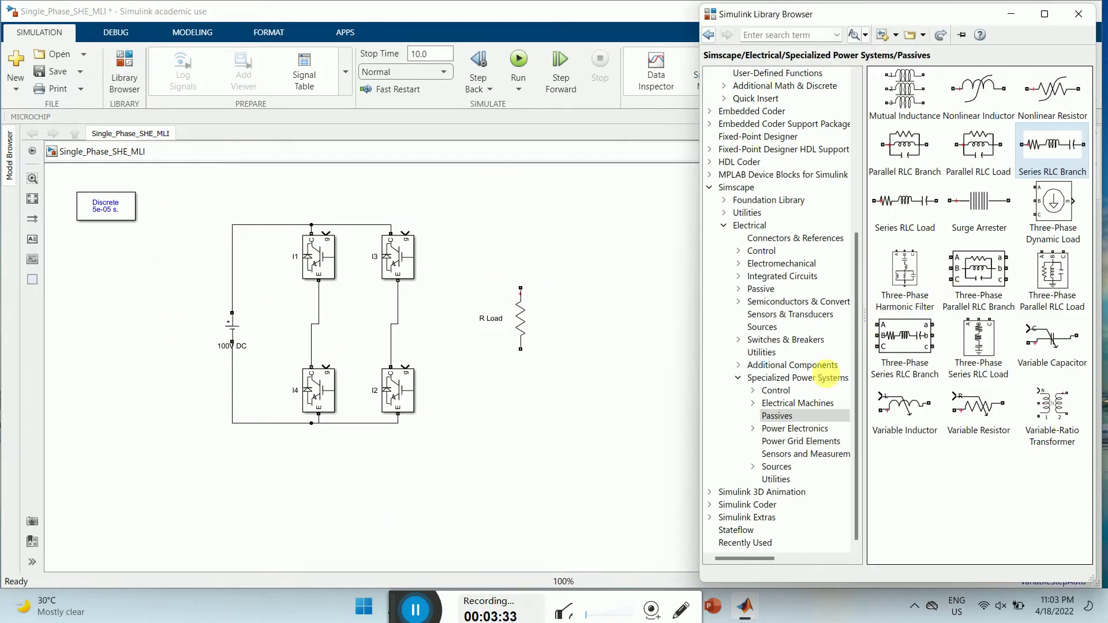
{"action": "left_click", "coordinate": [795, 456]}
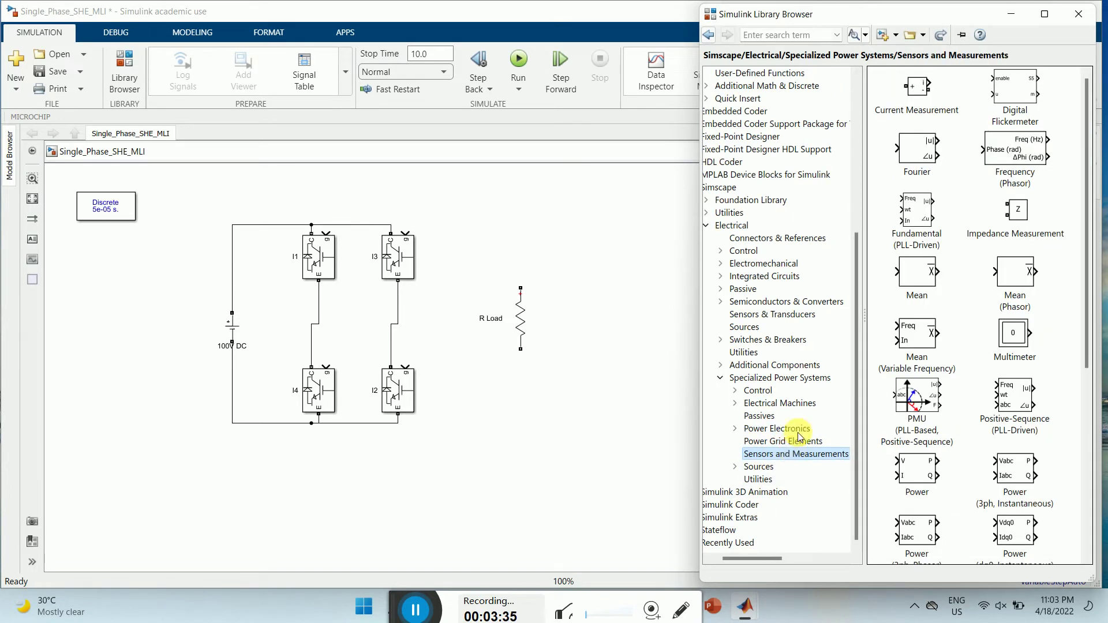
{"action": "left_click_drag", "start_coordinate": [916, 96], "coordinate": [476, 213]}
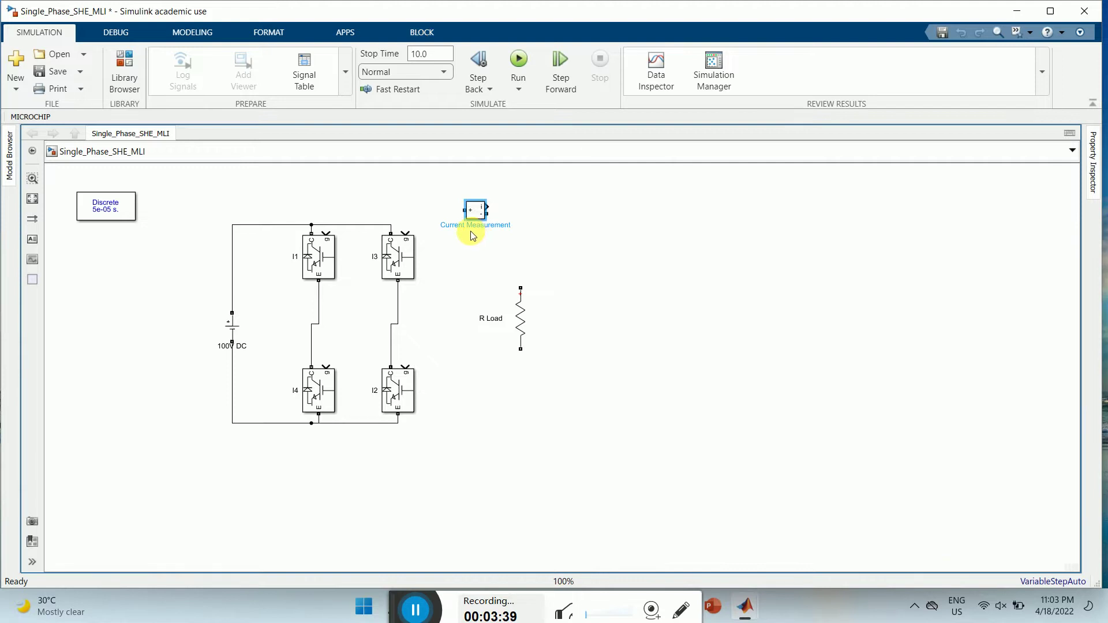
Step: Rename the Current Measurement block as I
{"action": "left_click", "coordinate": [471, 226]}
{"action": "key", "text": "BackSpace"}
{"action": "key", "text": "BackSpace"}
{"action": "key", "text": "BackSpace"}
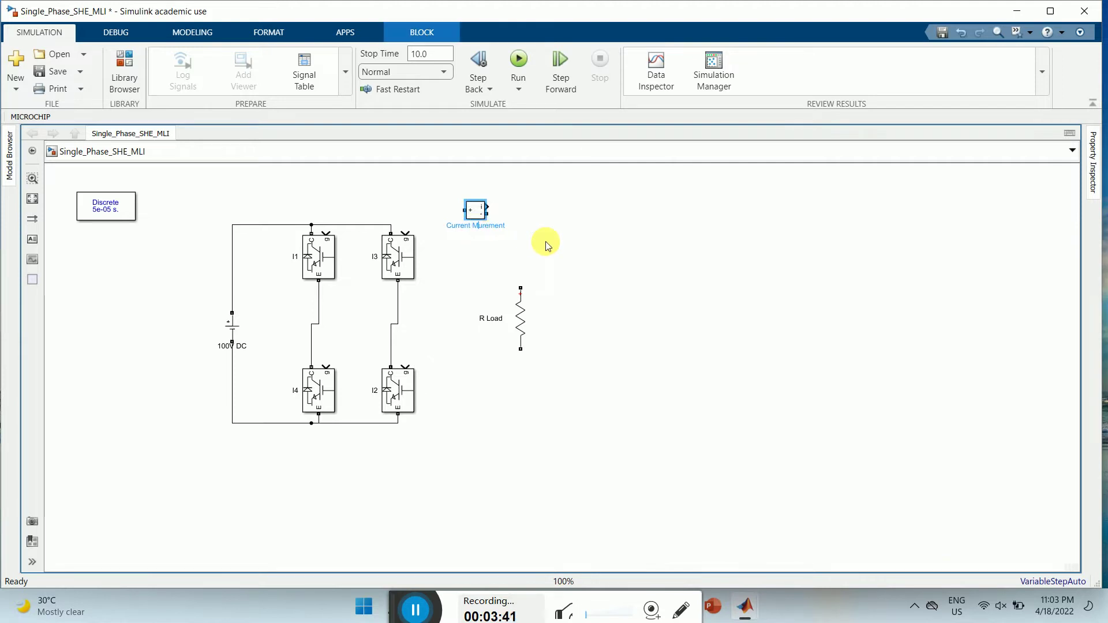
{"action": "key", "text": "BackSpace"}
{"action": "key", "text": "BackSpace"}
{"action": "key", "text": "BackSpace"}
{"action": "key", "text": "BackSpace"}
{"action": "key", "text": "BackSpace"}
{"action": "key", "text": "BackSpace"}
{"action": "key", "text": "BackSpace"}
{"action": "key", "text": "BackSpace"}
{"action": "key", "text": "BackSpace"}
{"action": "key", "text": "Delete"}
{"action": "key", "text": "Delete"}
{"action": "key", "text": "Delete"}
{"action": "key", "text": "Delete"}
{"action": "key", "text": "Delete"}
{"action": "key", "text": "Delete"}
{"action": "key", "text": "Delete"}
{"action": "type", "text": "I"}
{"action": "left_click", "coordinate": [519, 435]}
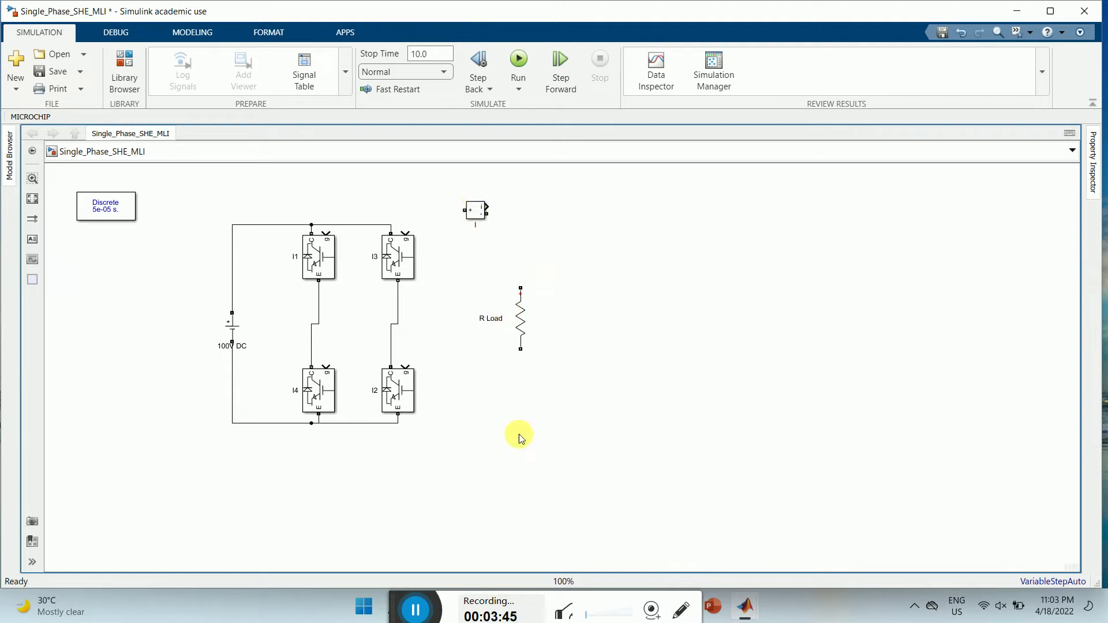
Step: Add a Voltage Measurement block from the Sensors and Measurements library beside R Load and name it V
{"action": "left_click", "coordinate": [122, 72]}
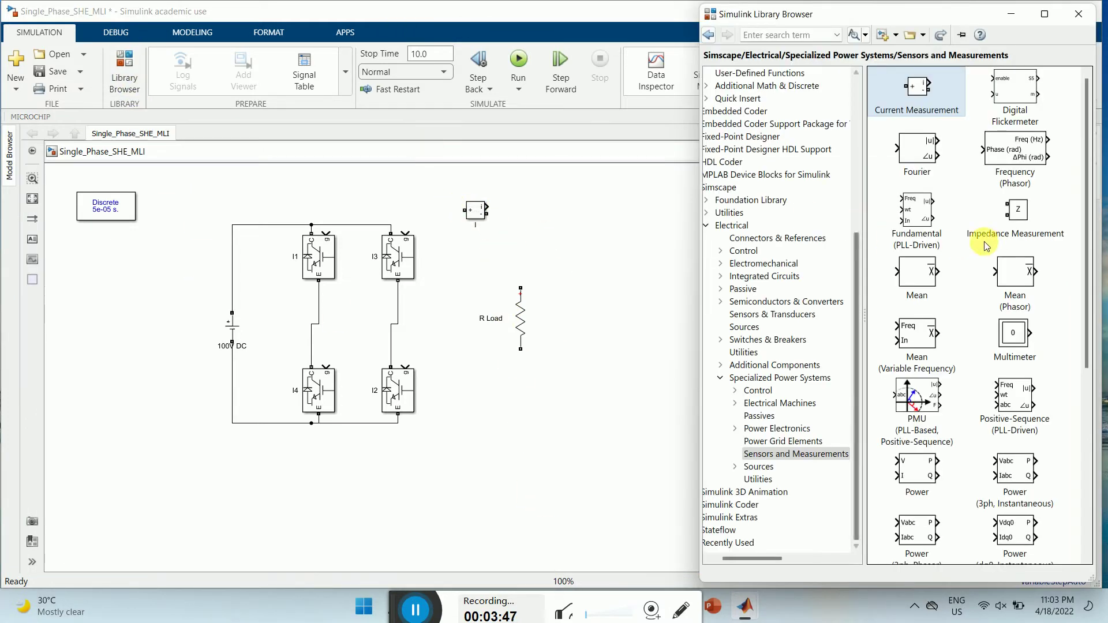
{"action": "left_click_drag", "start_coordinate": [1086, 234], "coordinate": [1087, 419]}
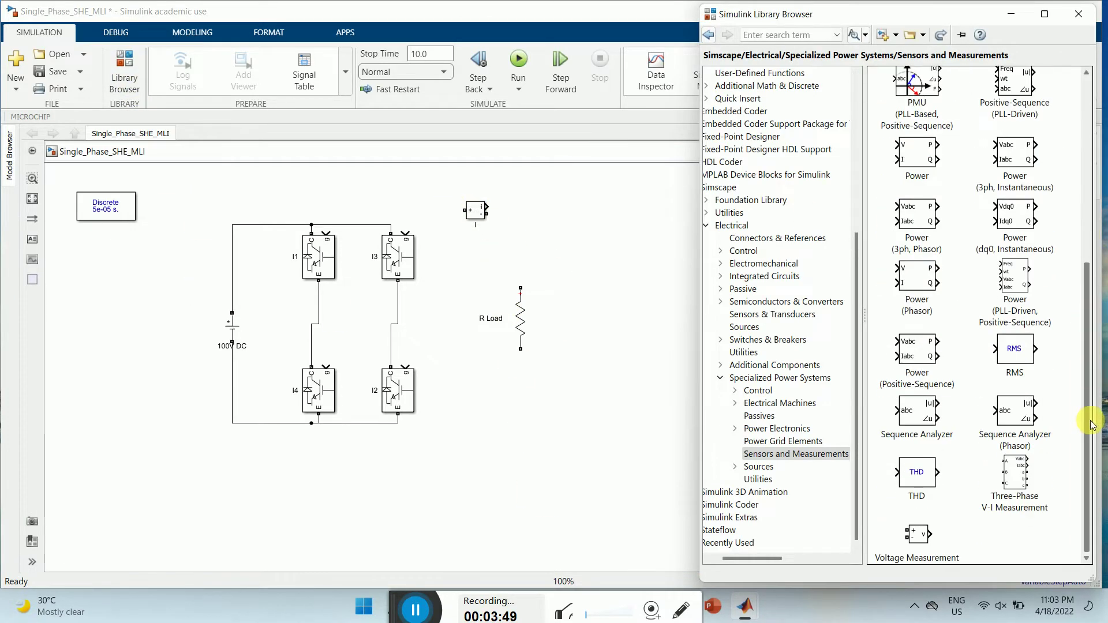
{"action": "left_click", "coordinate": [922, 537]}
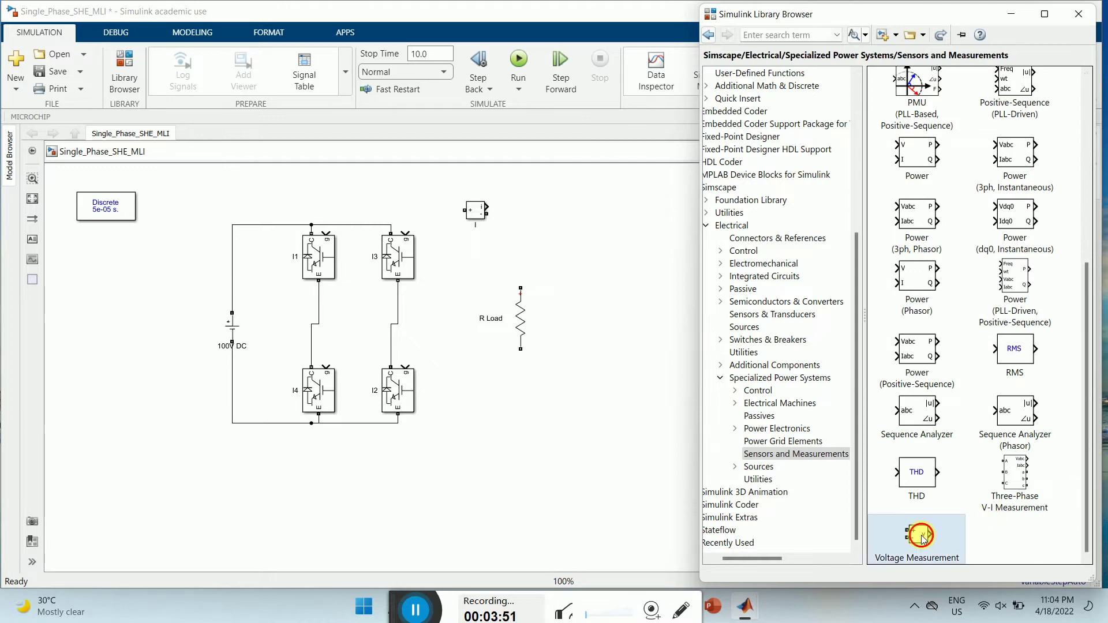
{"action": "left_click_drag", "start_coordinate": [921, 540], "coordinate": [585, 316]}
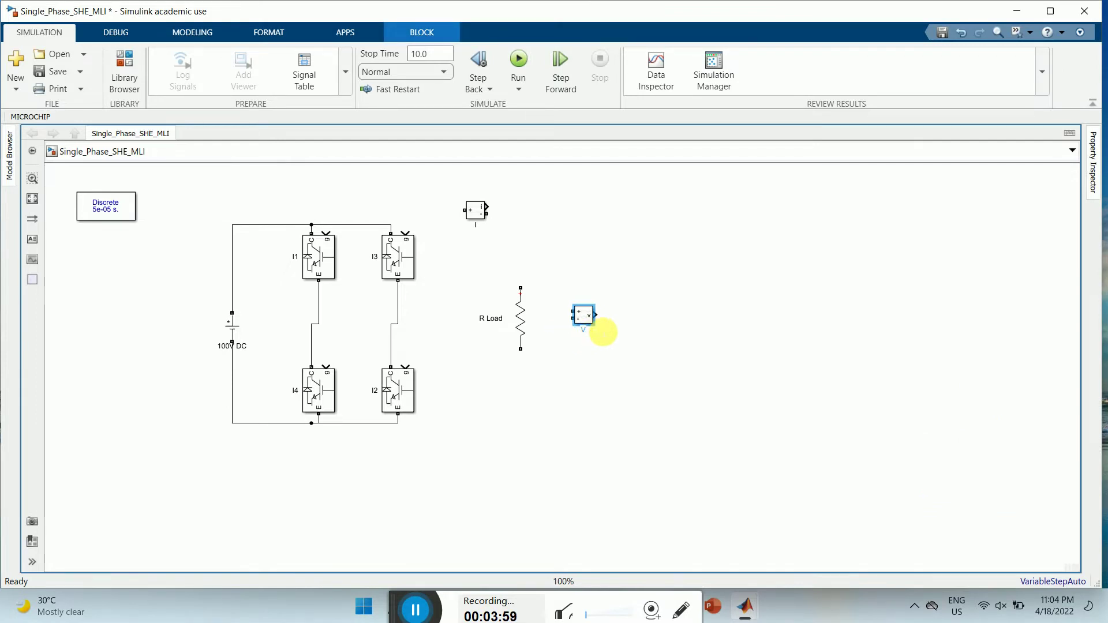
Step: Shift V slightly away from R Load and add a Scope from the Commonly Used Blocks library on the far side of V
{"action": "left_click_drag", "start_coordinate": [584, 319], "coordinate": [604, 319]}
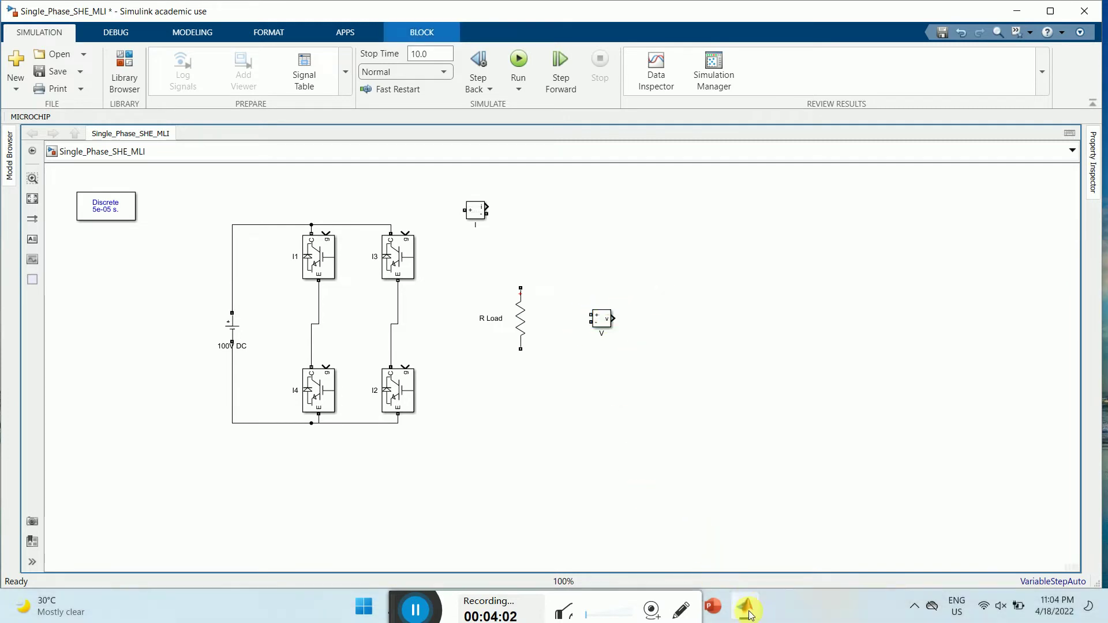
{"action": "left_click", "coordinate": [721, 569]}
{"action": "left_click", "coordinate": [122, 65]}
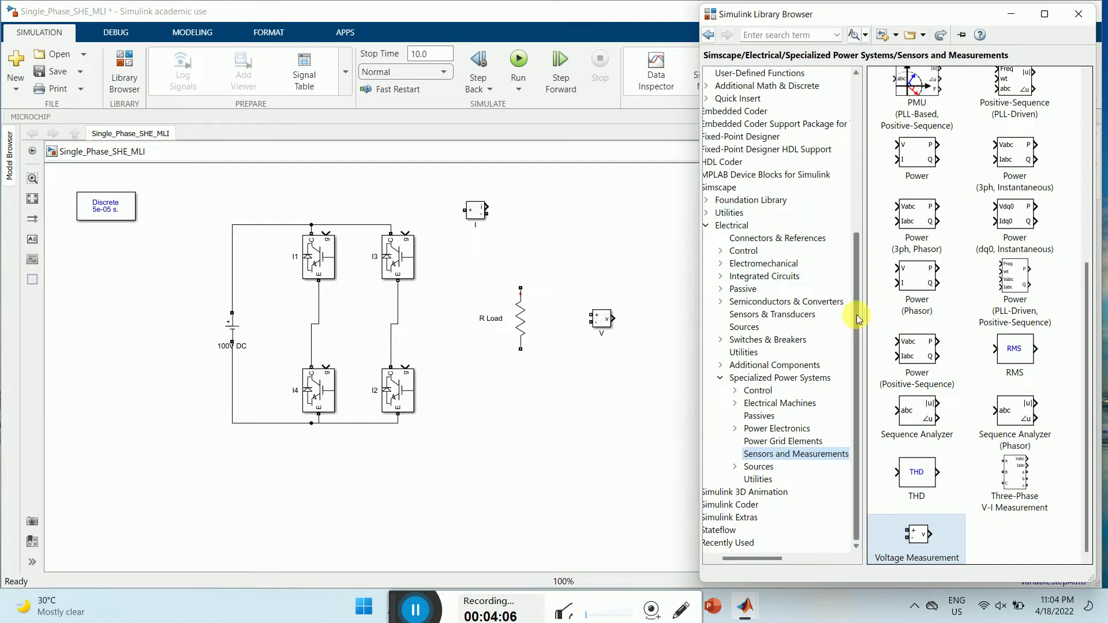
{"action": "left_click_drag", "start_coordinate": [857, 316], "coordinate": [858, 137]}
{"action": "left_click", "coordinate": [773, 86]}
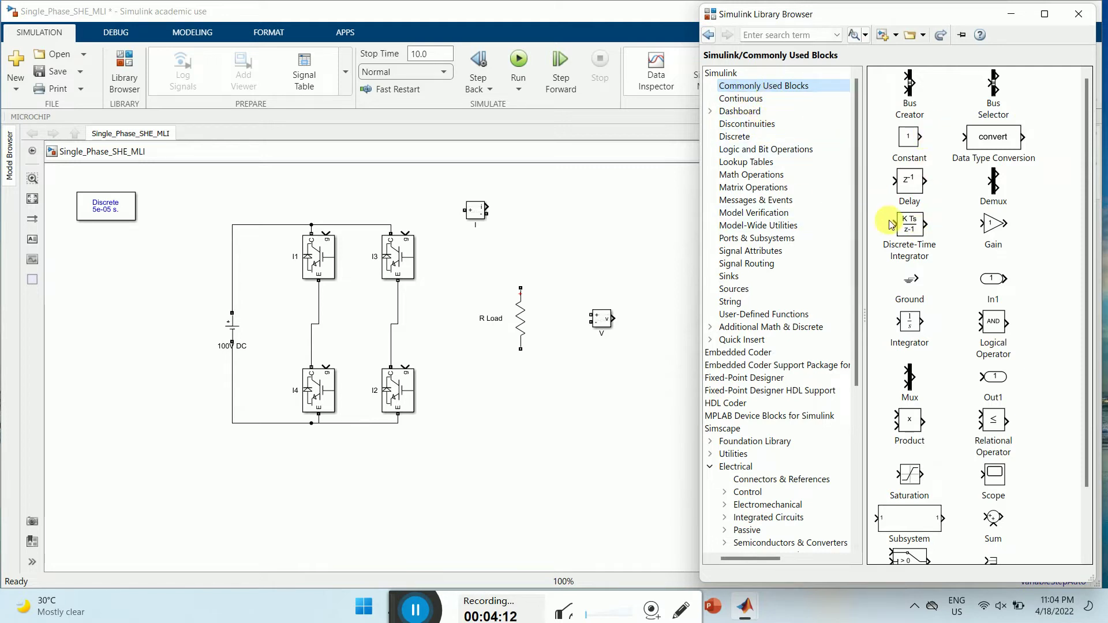
{"action": "scroll", "coordinate": [1088, 236], "scroll_direction": "down", "scroll_amount": 2}
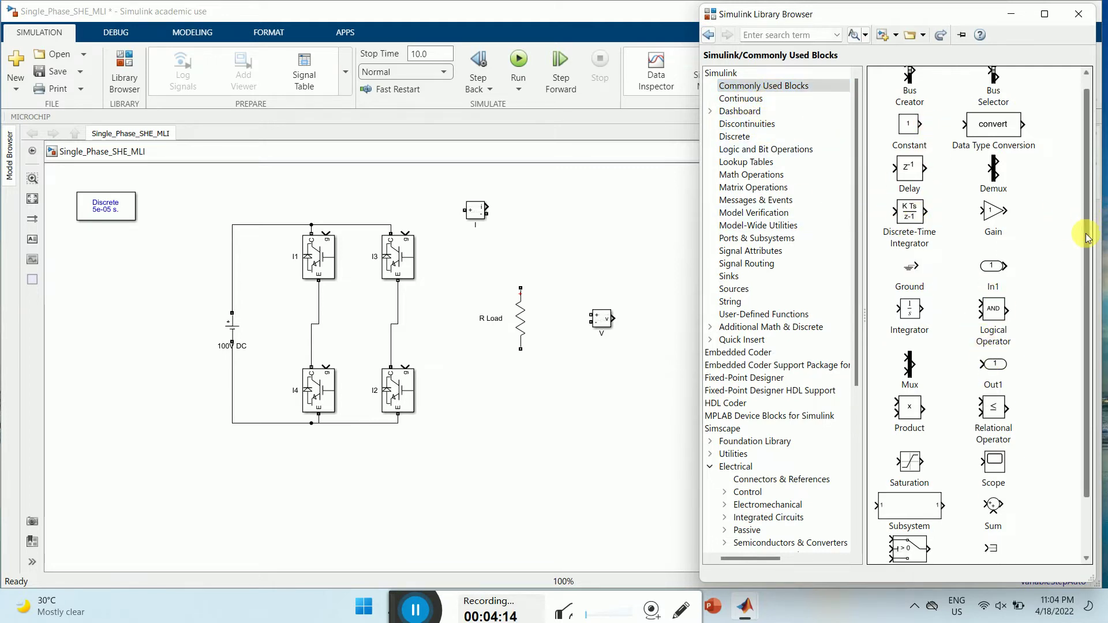
{"action": "scroll", "coordinate": [1093, 243], "scroll_direction": "up", "scroll_amount": 1}
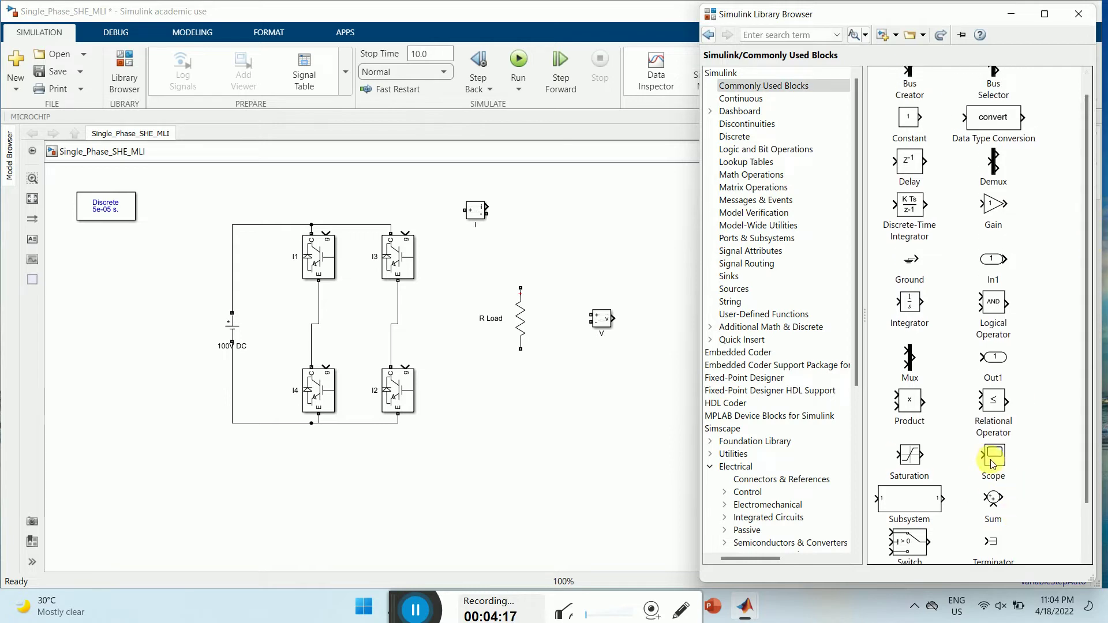
{"action": "left_click_drag", "start_coordinate": [997, 460], "coordinate": [649, 307]}
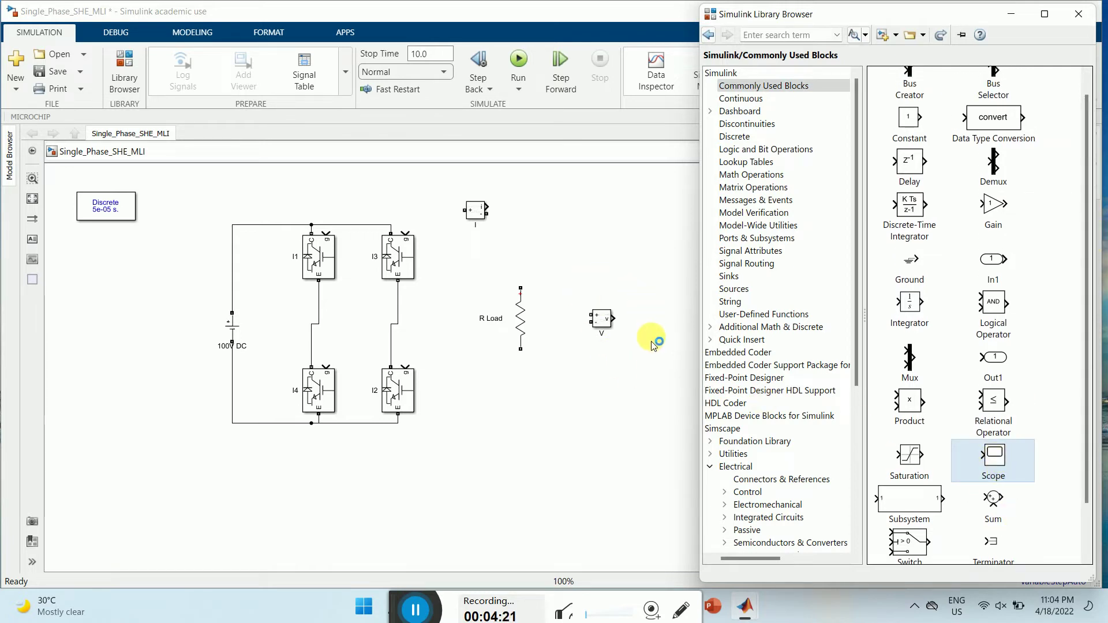
{"action": "left_click_drag", "start_coordinate": [645, 301], "coordinate": [600, 319]}
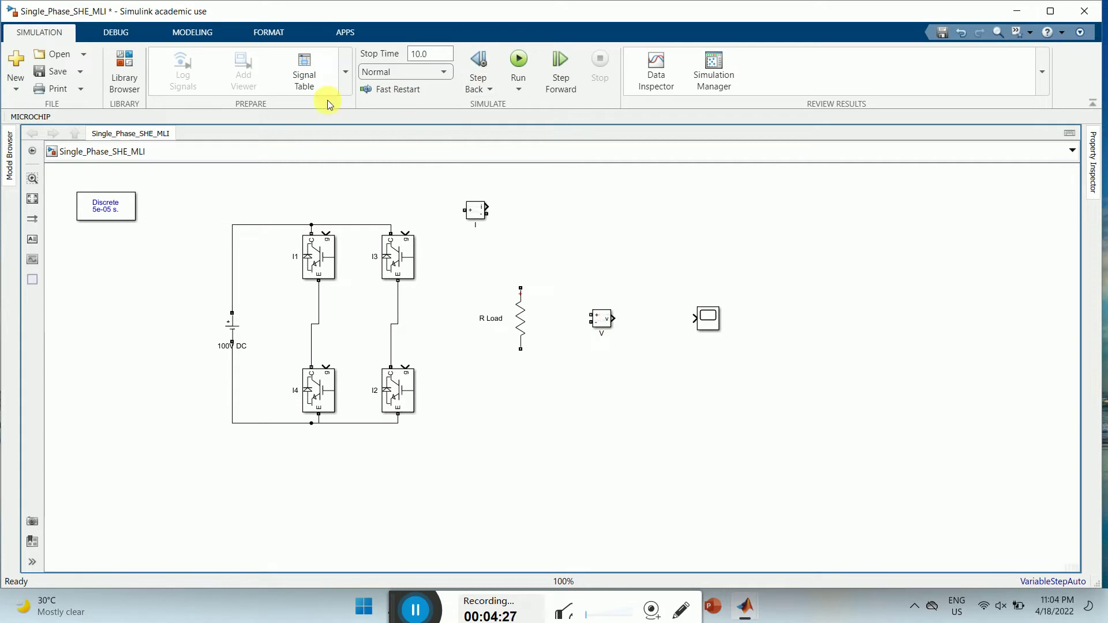
Step: Wire current measurement I and R Load in series between the midpoint of leg I1-I4 and the midpoint of leg I3-I2
{"action": "left_click", "coordinate": [520, 295]}
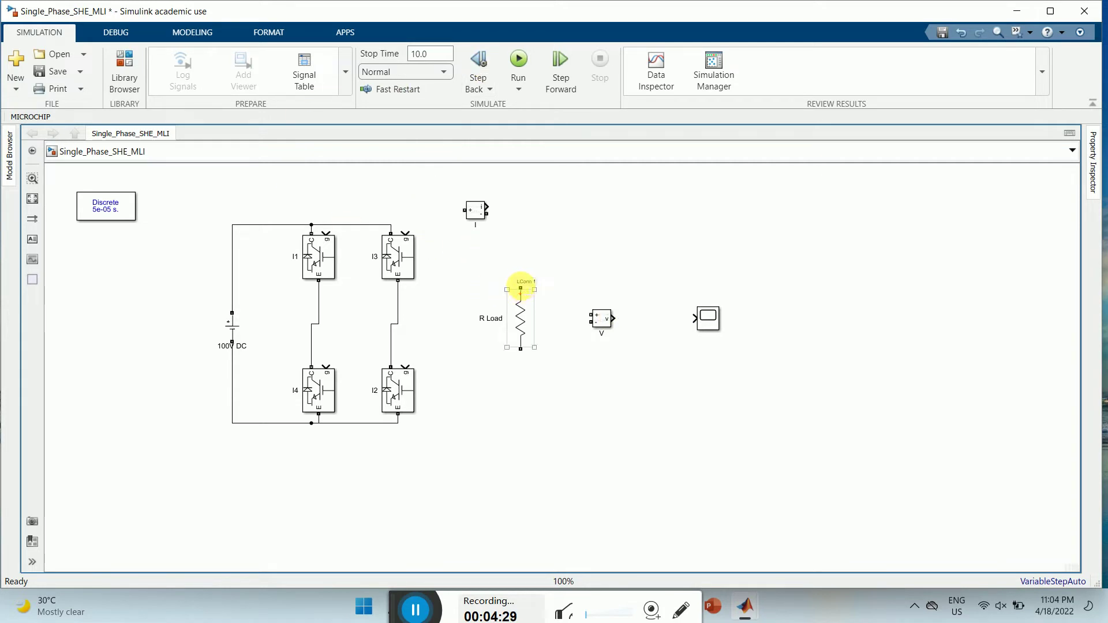
{"action": "left_click_drag", "start_coordinate": [475, 210], "coordinate": [319, 299]}
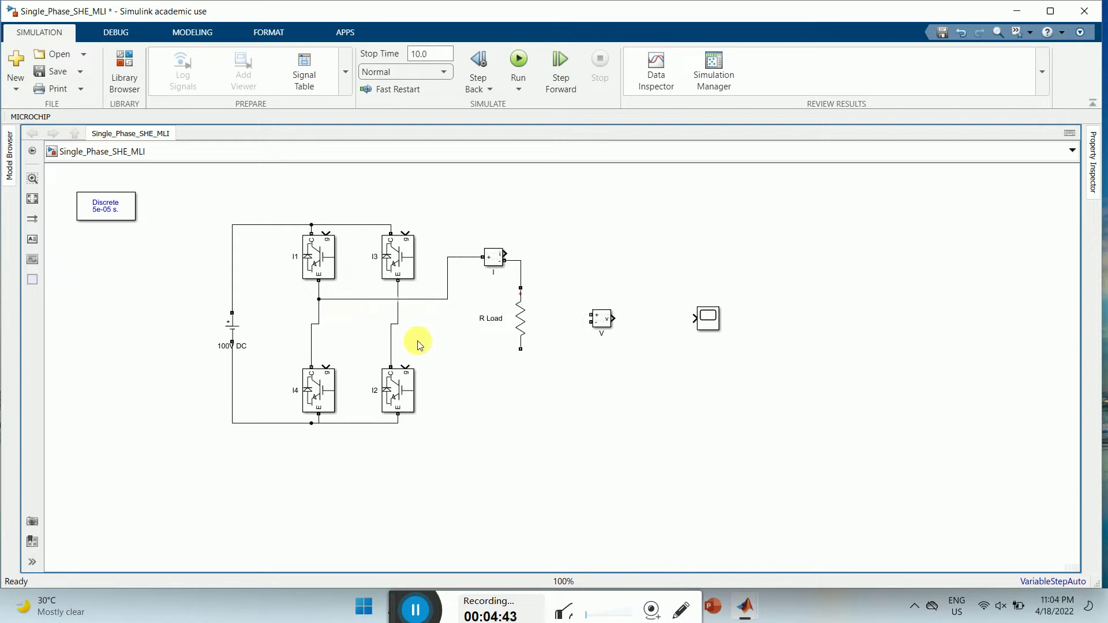
{"action": "left_click_drag", "start_coordinate": [520, 350], "coordinate": [391, 340]}
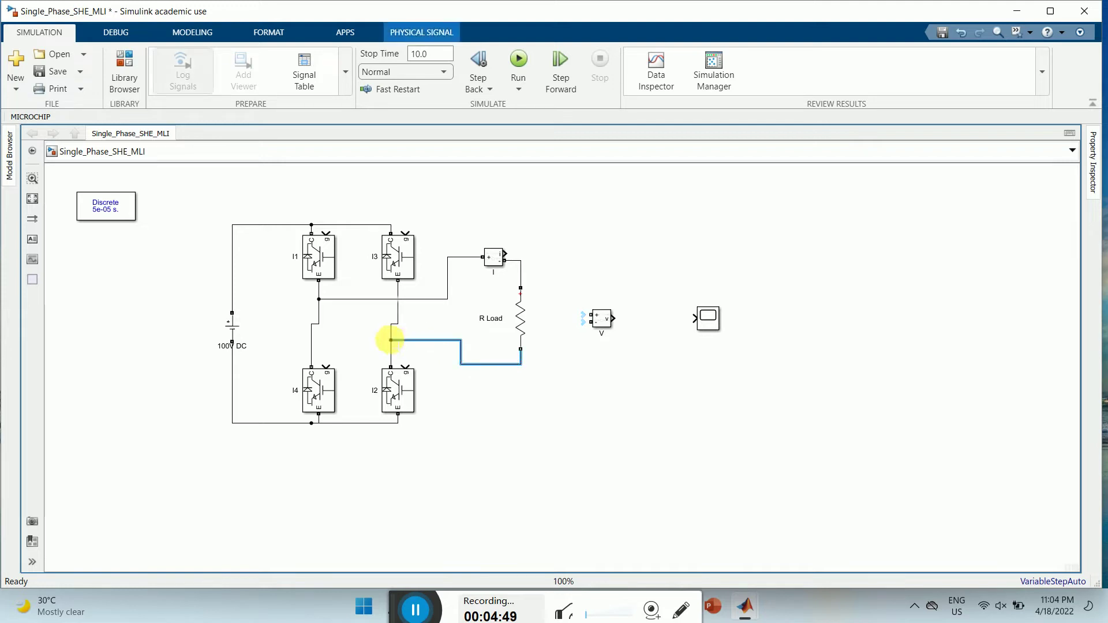
{"action": "left_click", "coordinate": [545, 353]}
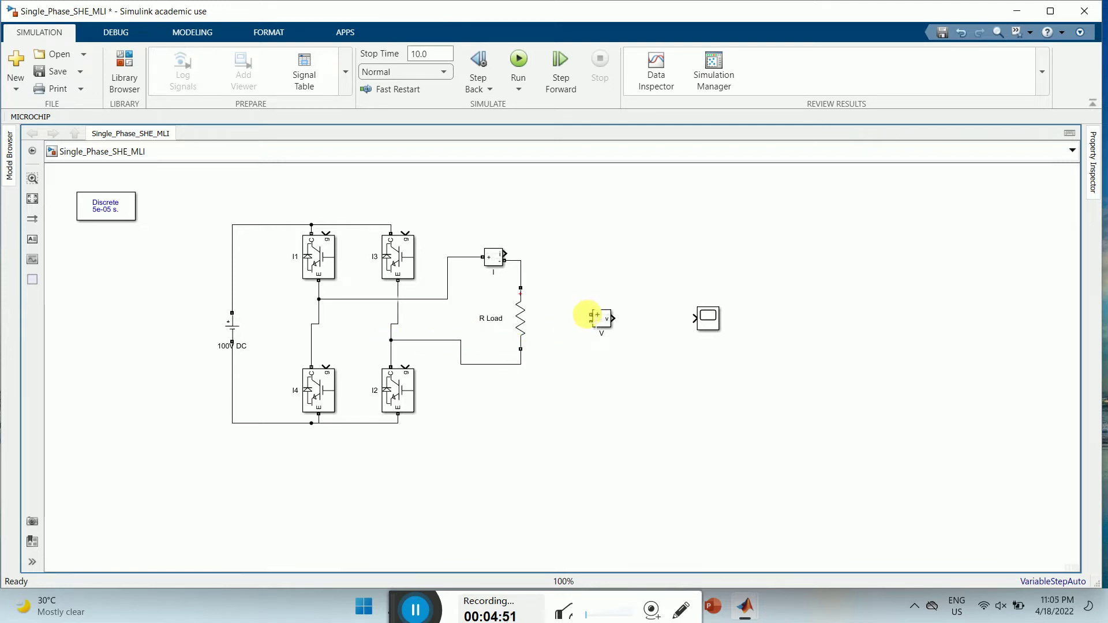
Step: Connect the positive and negative inputs of voltage measurement V across the two ends of R Load
{"action": "left_click_drag", "start_coordinate": [590, 314], "coordinate": [520, 263]}
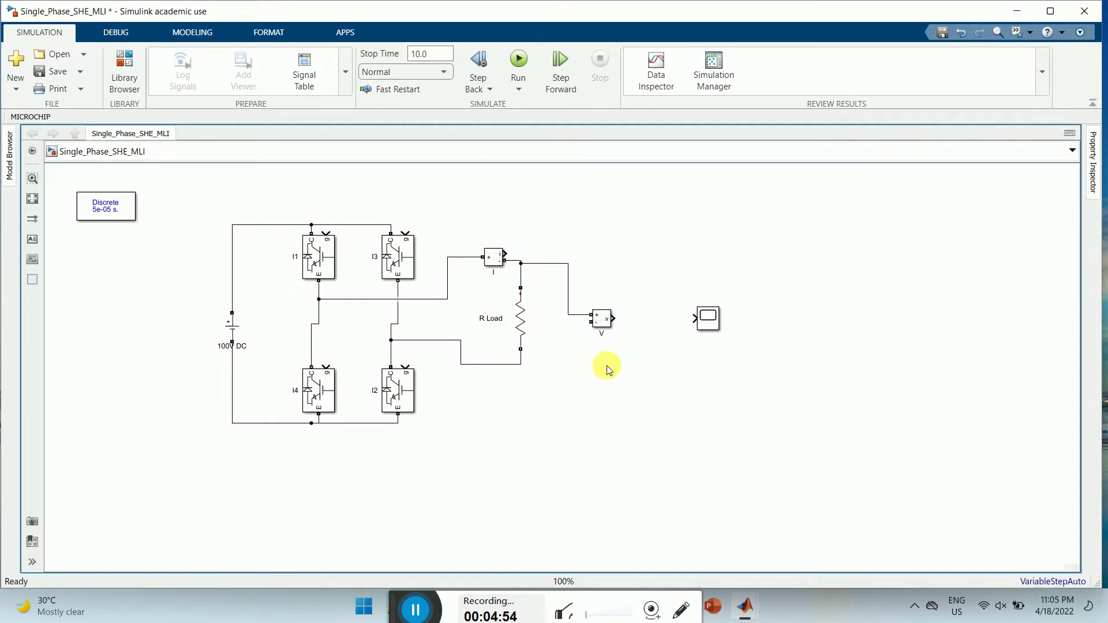
{"action": "left_click_drag", "start_coordinate": [591, 323], "coordinate": [521, 361]}
{"action": "left_click_drag", "start_coordinate": [694, 318], "coordinate": [673, 358]}
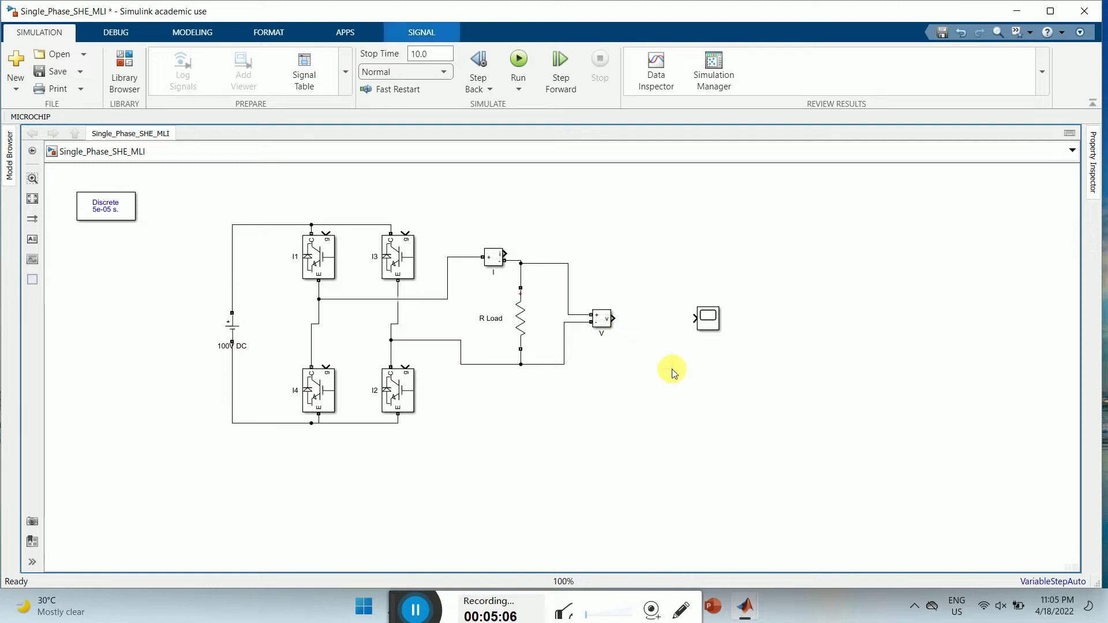
Step: Open the Scope and set its layout to two displays stacked in one column
{"action": "left_click", "coordinate": [714, 325]}
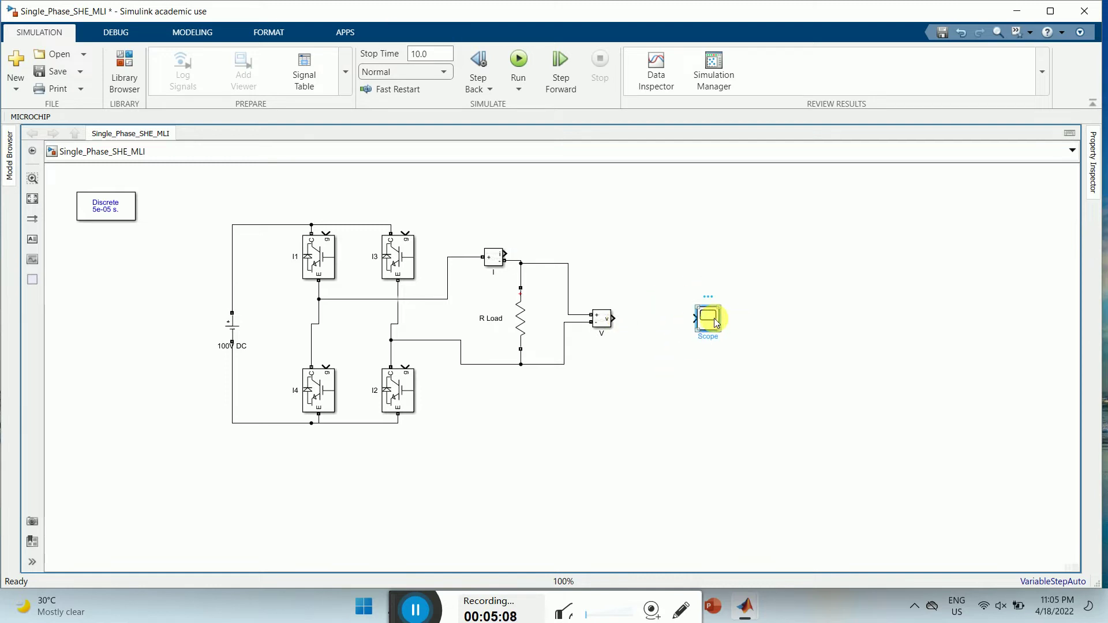
{"action": "double_click", "coordinate": [715, 319]}
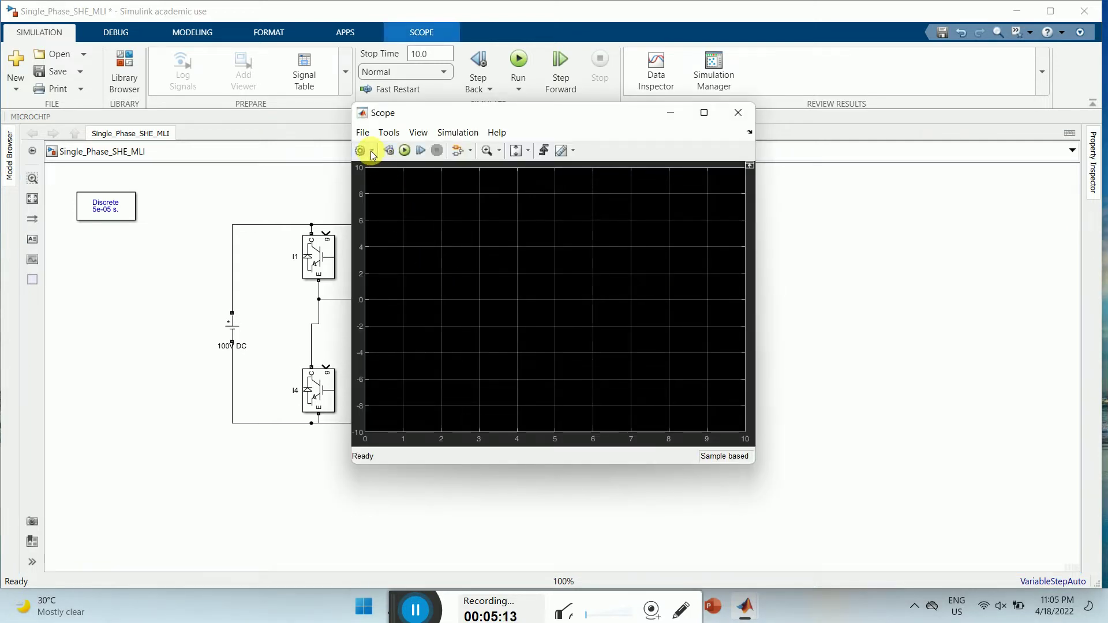
{"action": "left_click", "coordinate": [372, 151]}
{"action": "left_click", "coordinate": [365, 202]}
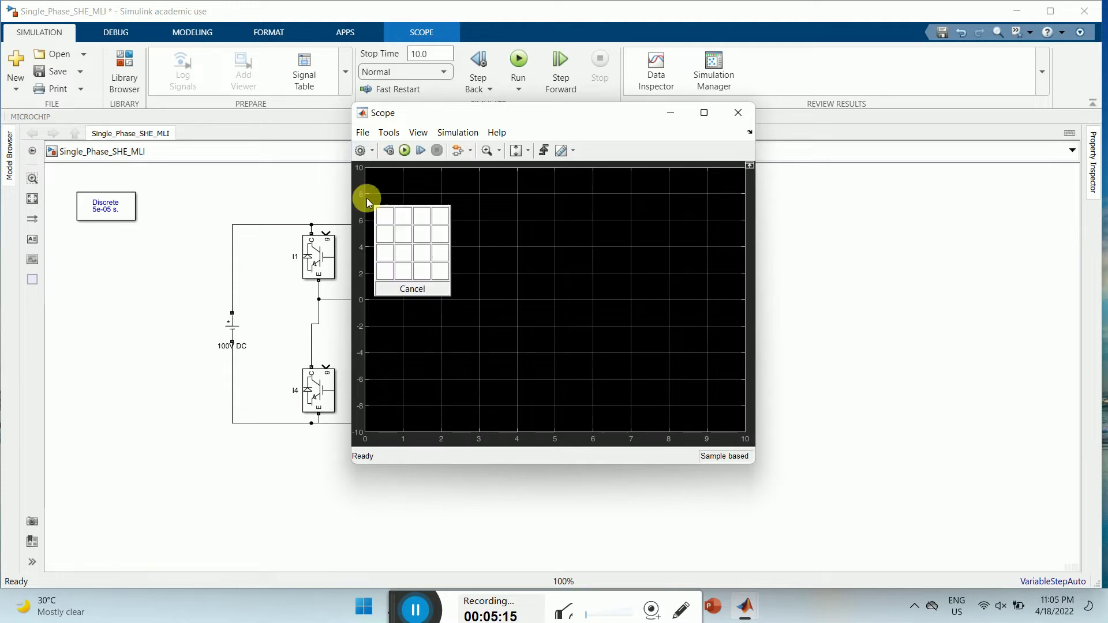
{"action": "left_click", "coordinate": [386, 237]}
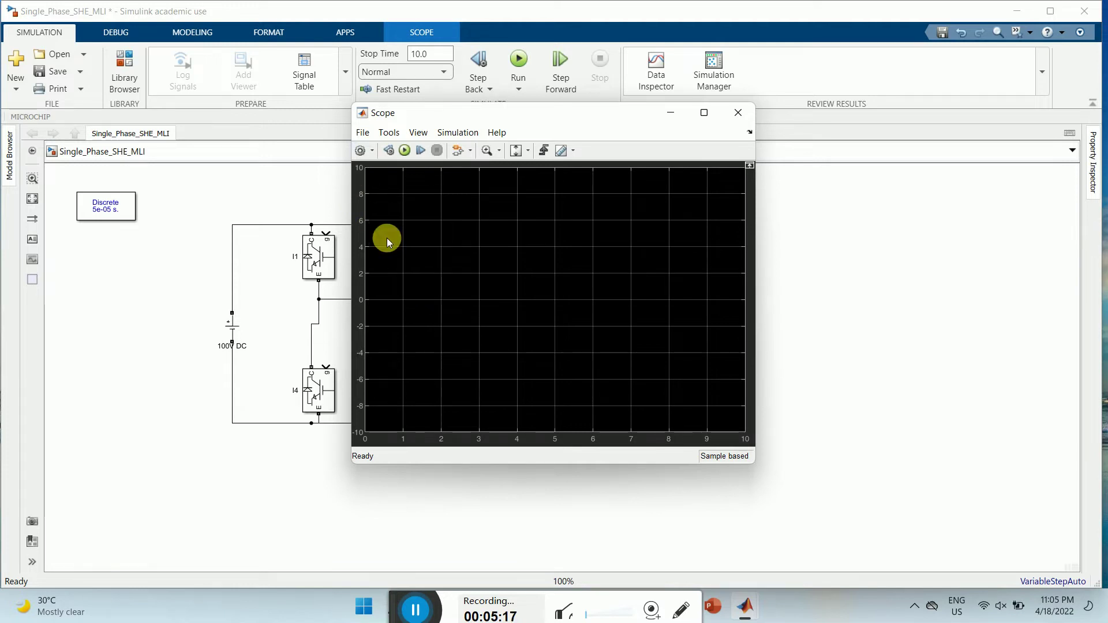
{"action": "left_click", "coordinate": [364, 137]}
{"action": "left_click", "coordinate": [361, 136]}
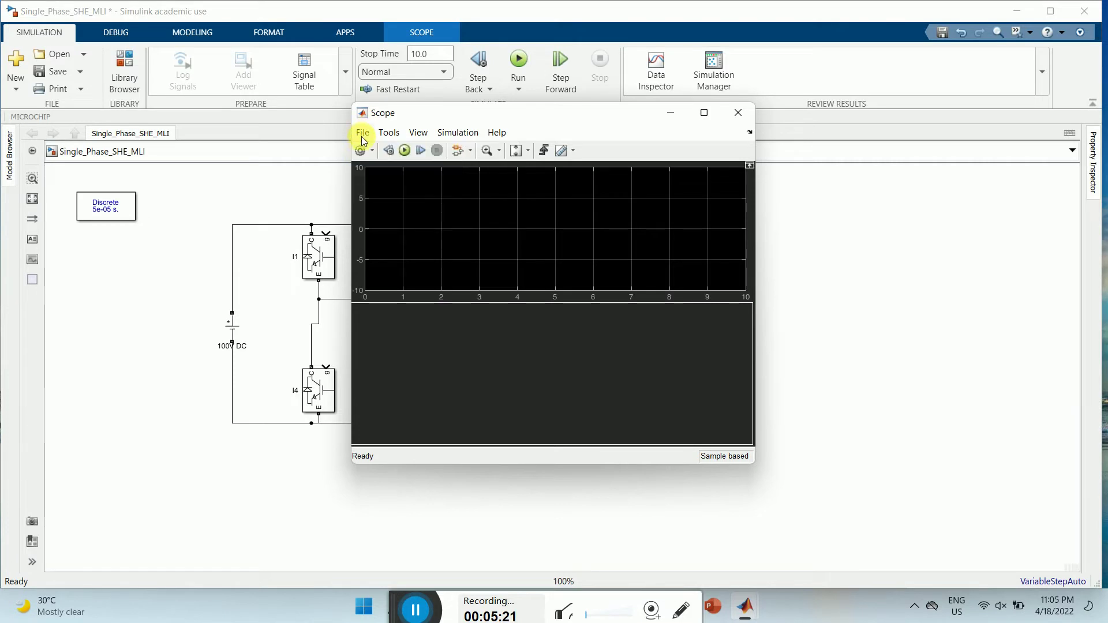
Step: In the Scope's logging properties, enable logging data to the workspace with the save format Structure With Time
{"action": "left_click", "coordinate": [361, 151]}
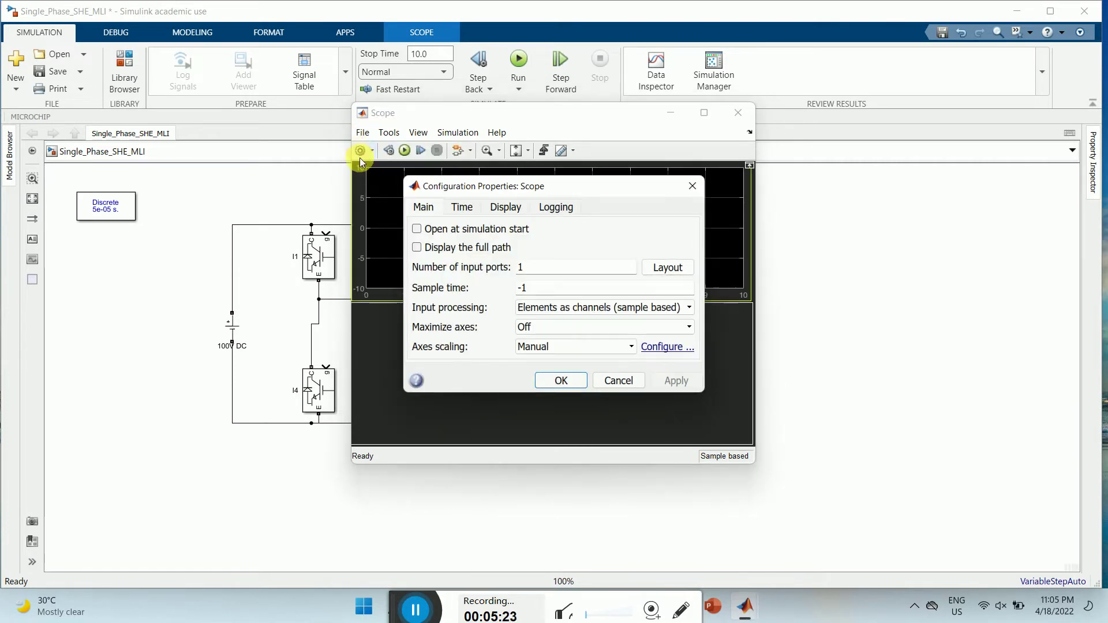
{"action": "left_click", "coordinate": [556, 206]}
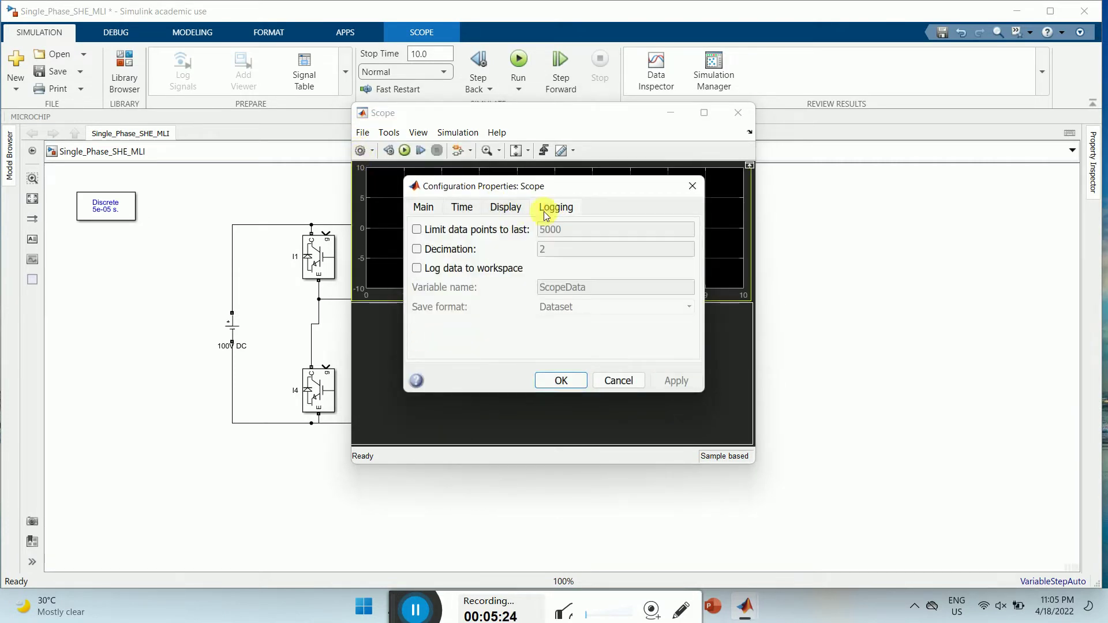
{"action": "left_click", "coordinate": [416, 268]}
{"action": "left_click", "coordinate": [578, 311]}
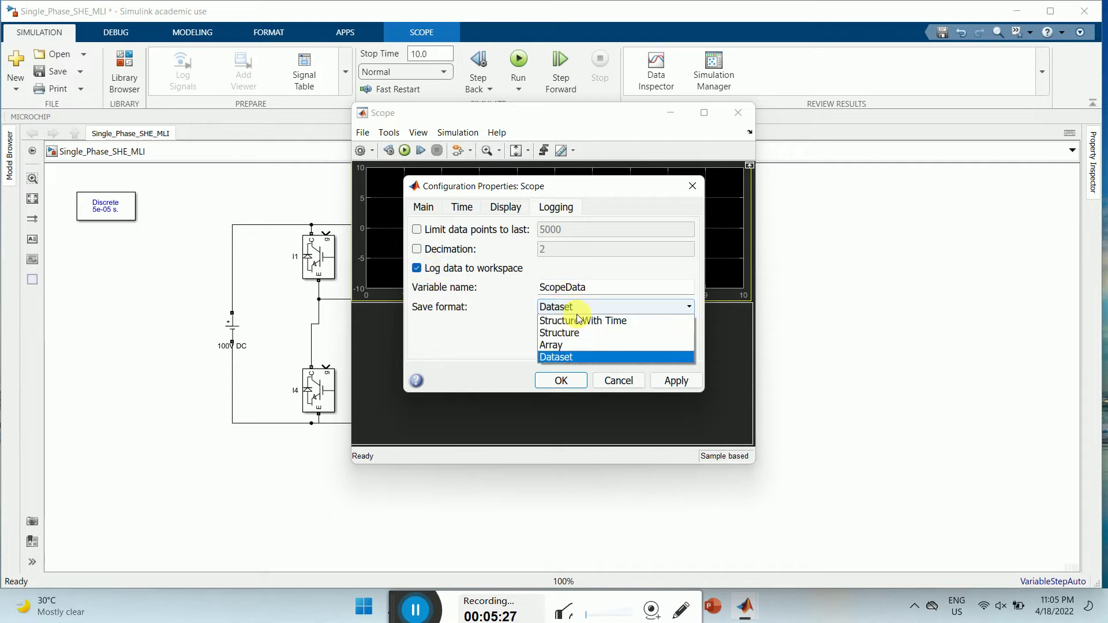
{"action": "left_click", "coordinate": [579, 320]}
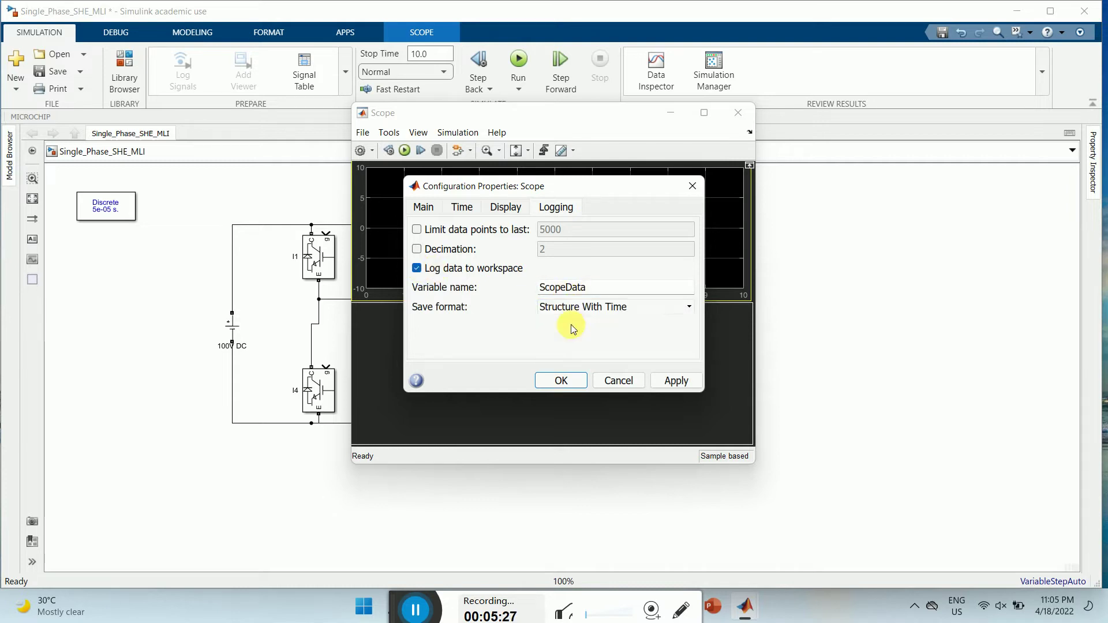
Step: Examine the Scope's display properties for active displays 1 and 2 and its time settings
{"action": "left_click", "coordinate": [487, 207]}
{"action": "left_click", "coordinate": [592, 229]}
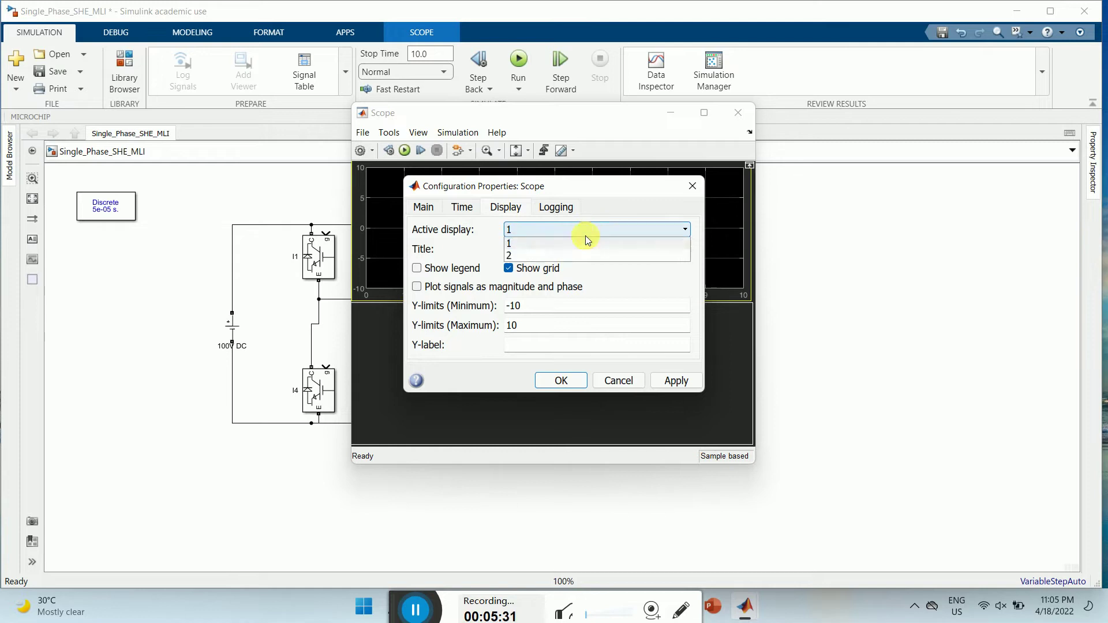
{"action": "left_click", "coordinate": [533, 254]}
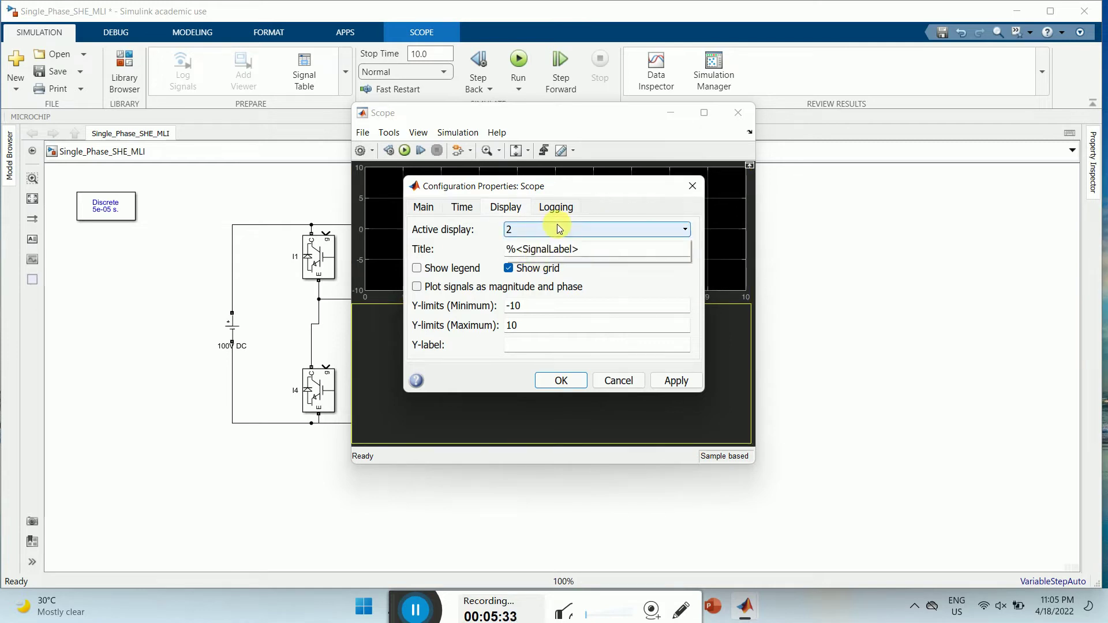
{"action": "left_click", "coordinate": [556, 224]}
{"action": "left_click", "coordinate": [549, 241]}
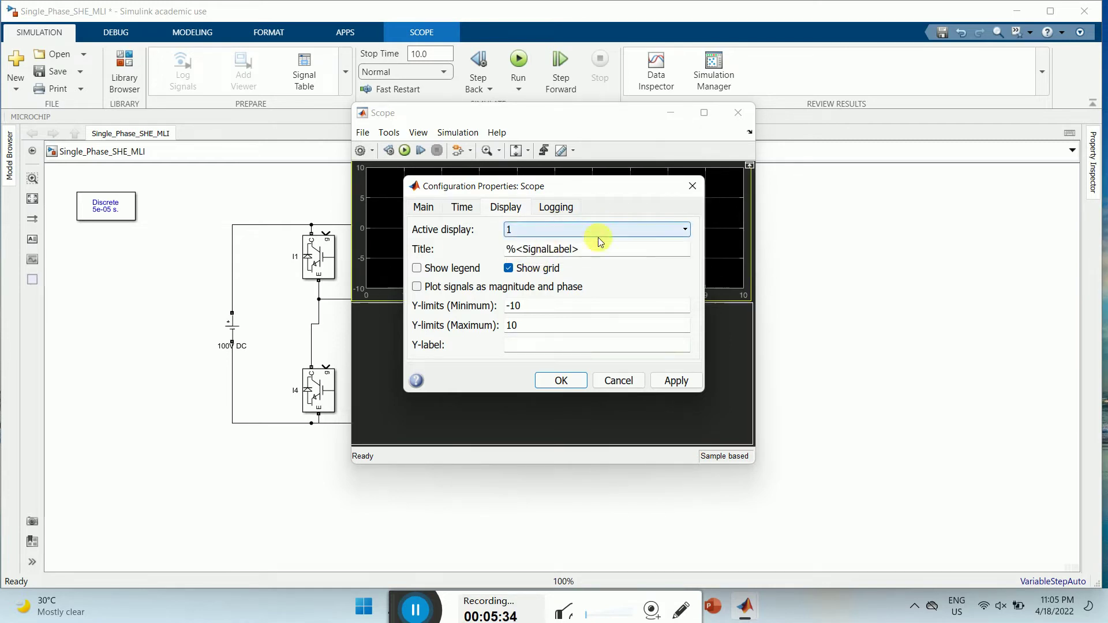
{"action": "left_click", "coordinate": [462, 209]}
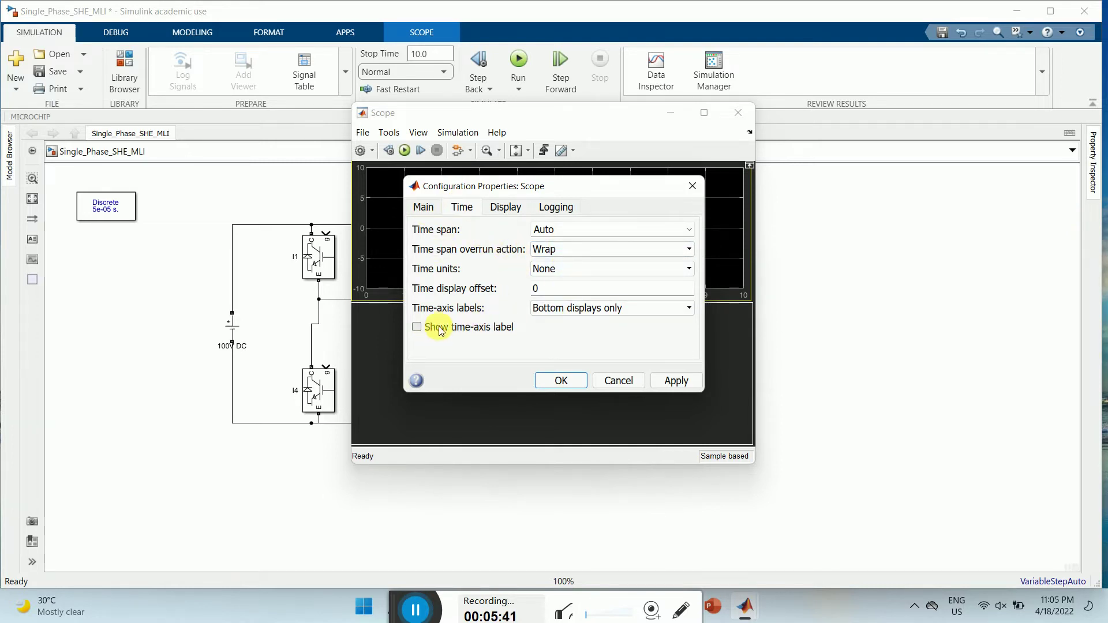
Step: Set the Scope's number of input ports to 2 with a two-row, one-column layout and apply the settings
{"action": "left_click", "coordinate": [422, 208]}
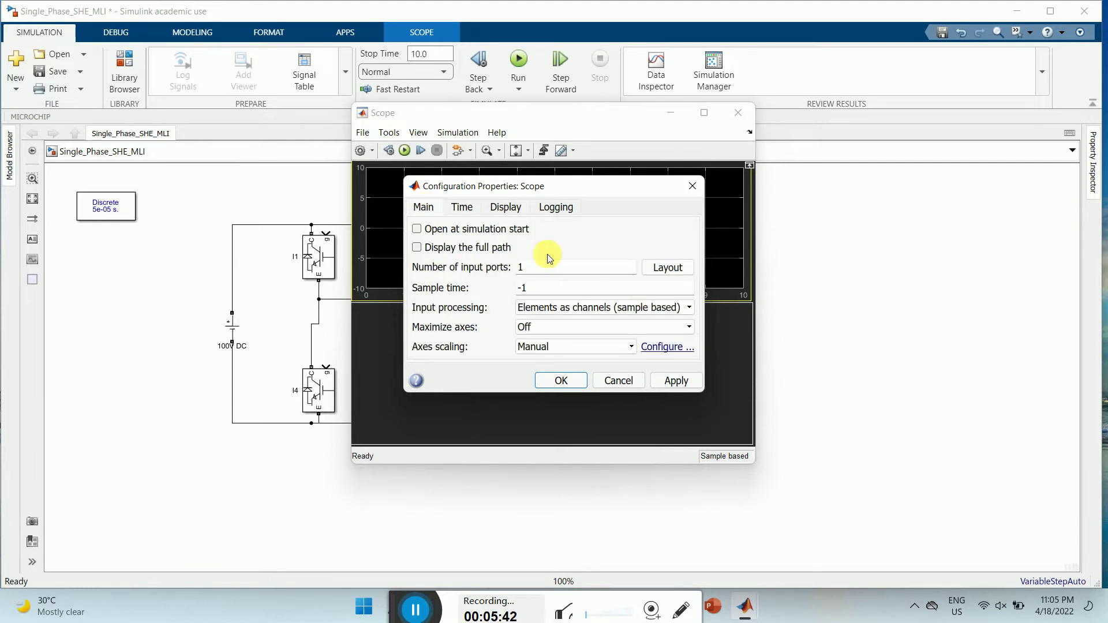
{"action": "left_click", "coordinate": [664, 270]}
{"action": "left_click", "coordinate": [721, 300]}
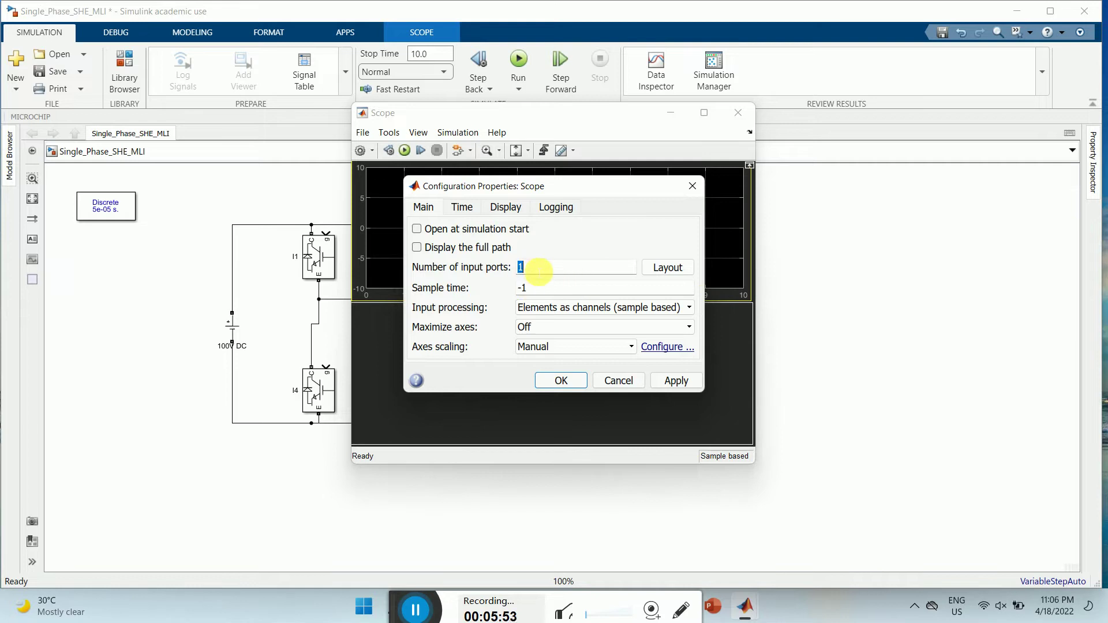
{"action": "left_click", "coordinate": [544, 276]}
{"action": "type", "text": "2"}
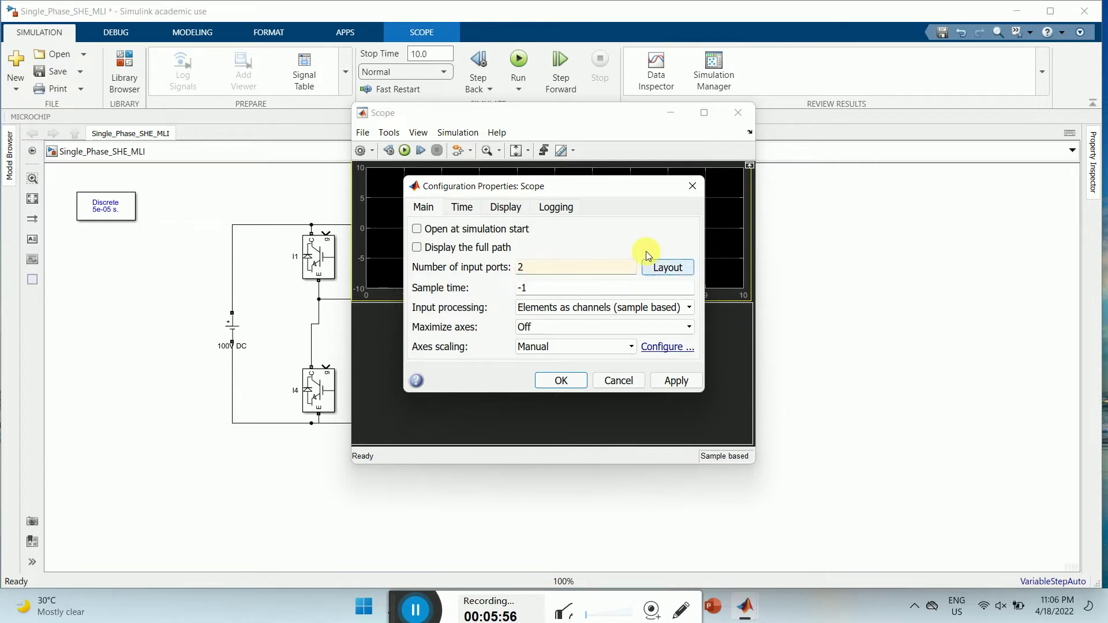
{"action": "left_click", "coordinate": [658, 268]}
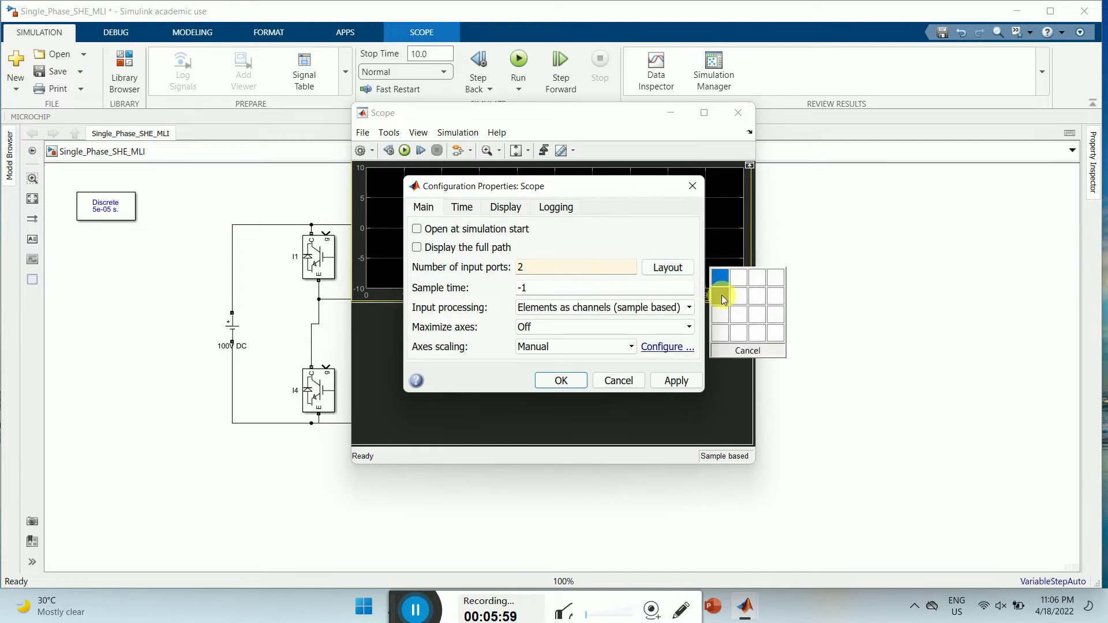
{"action": "left_click", "coordinate": [722, 295]}
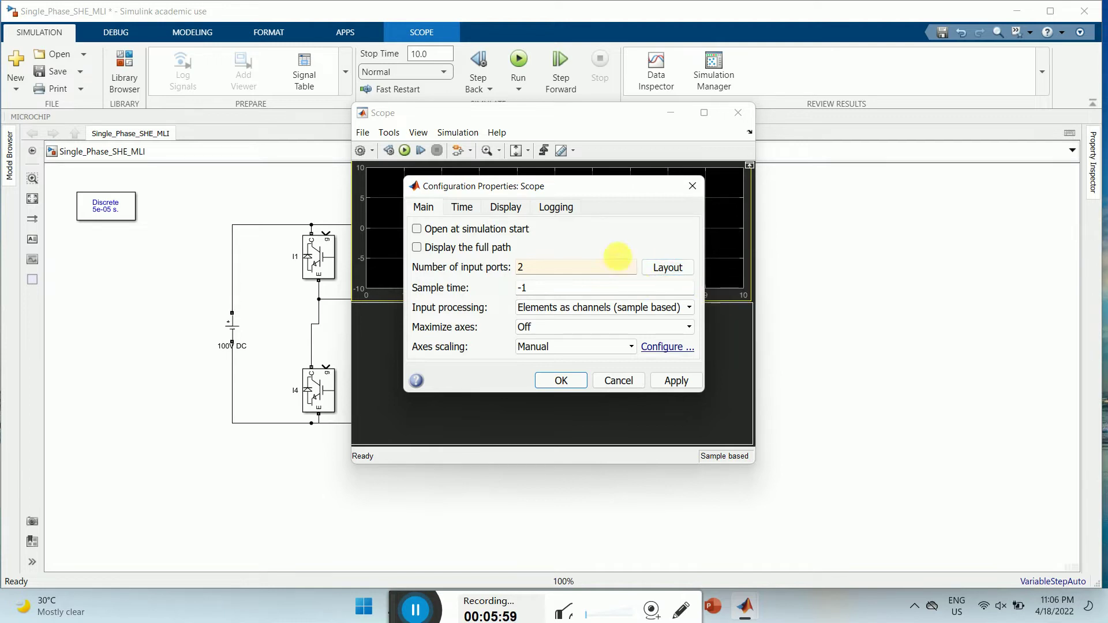
{"action": "left_click", "coordinate": [664, 382]}
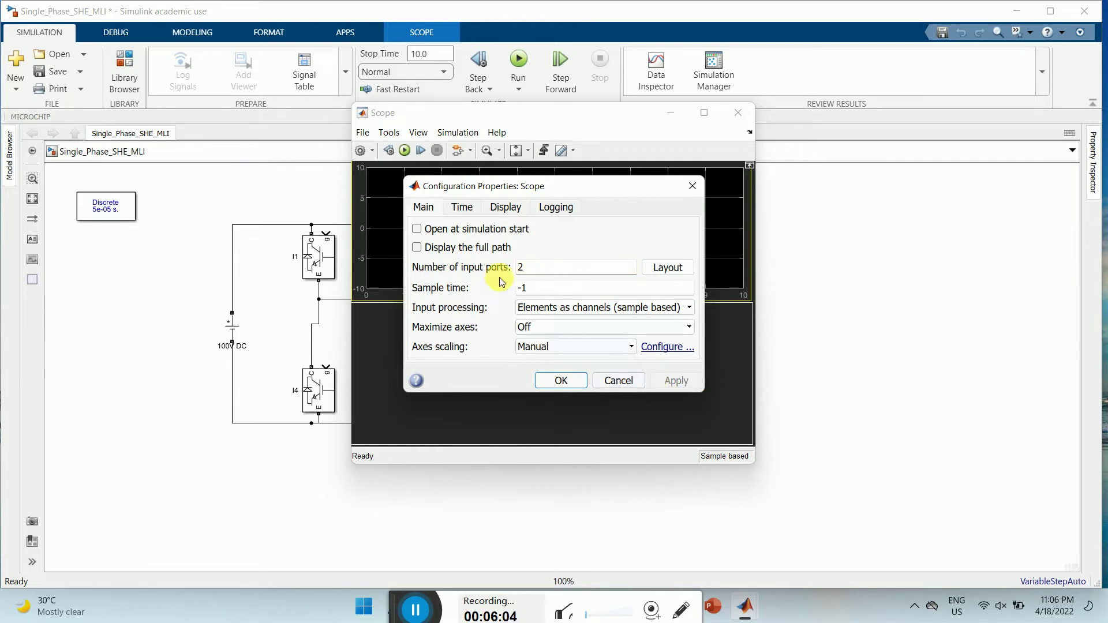
{"action": "left_click", "coordinate": [516, 210]}
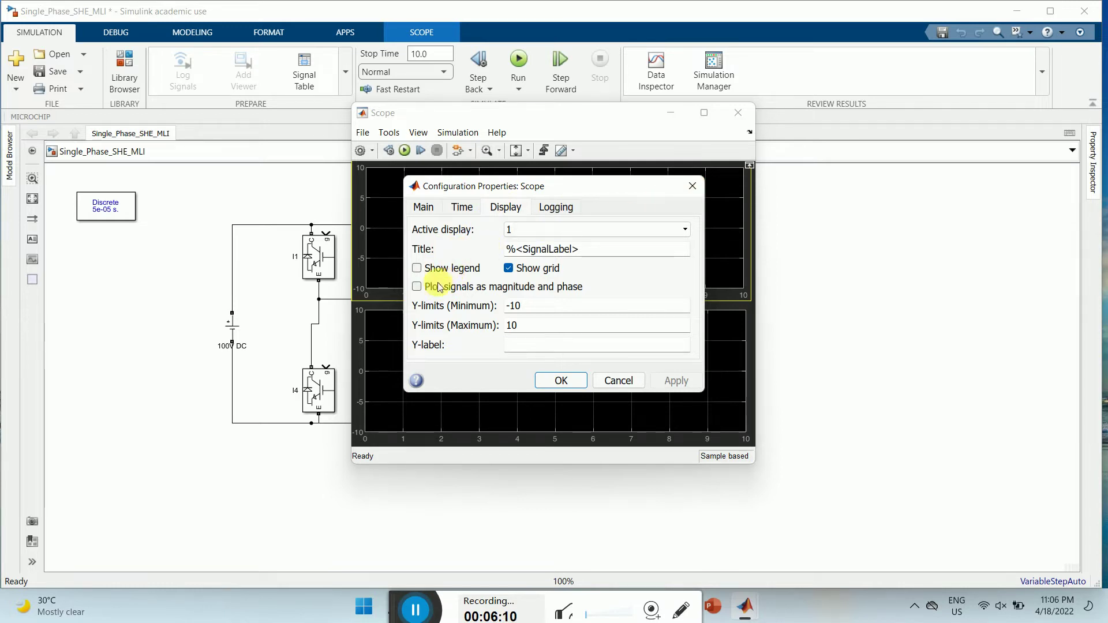
{"action": "left_click", "coordinate": [552, 209]}
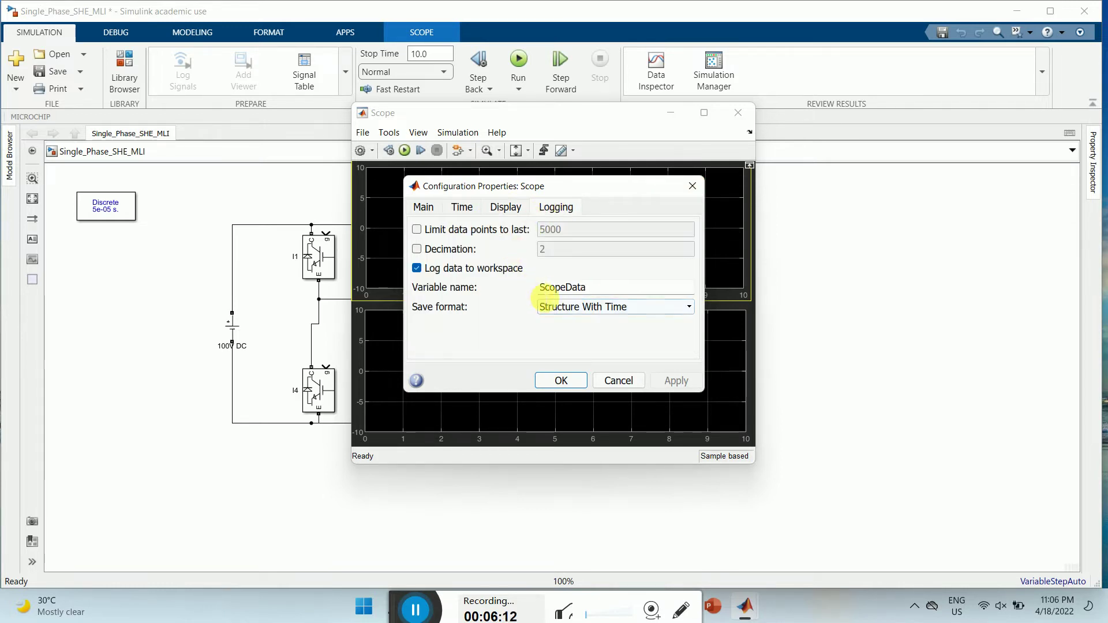
{"action": "left_click", "coordinate": [459, 207]}
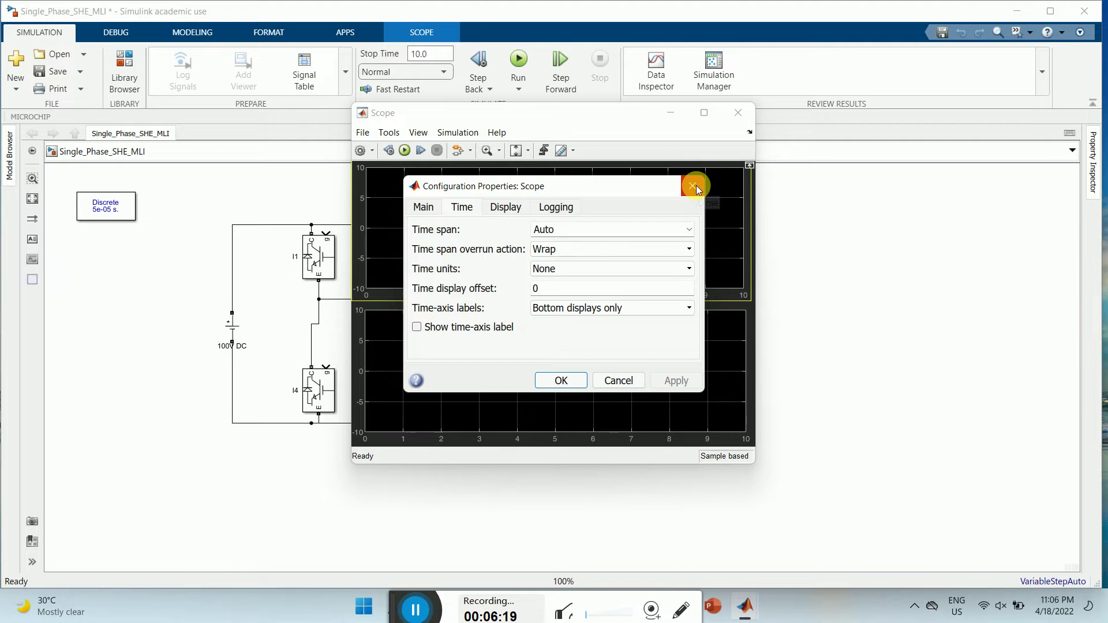
Step: Set the Scope's time units to Seconds and show time-axis labels on all displays, applying and closing the properties
{"action": "left_click", "coordinate": [653, 268]}
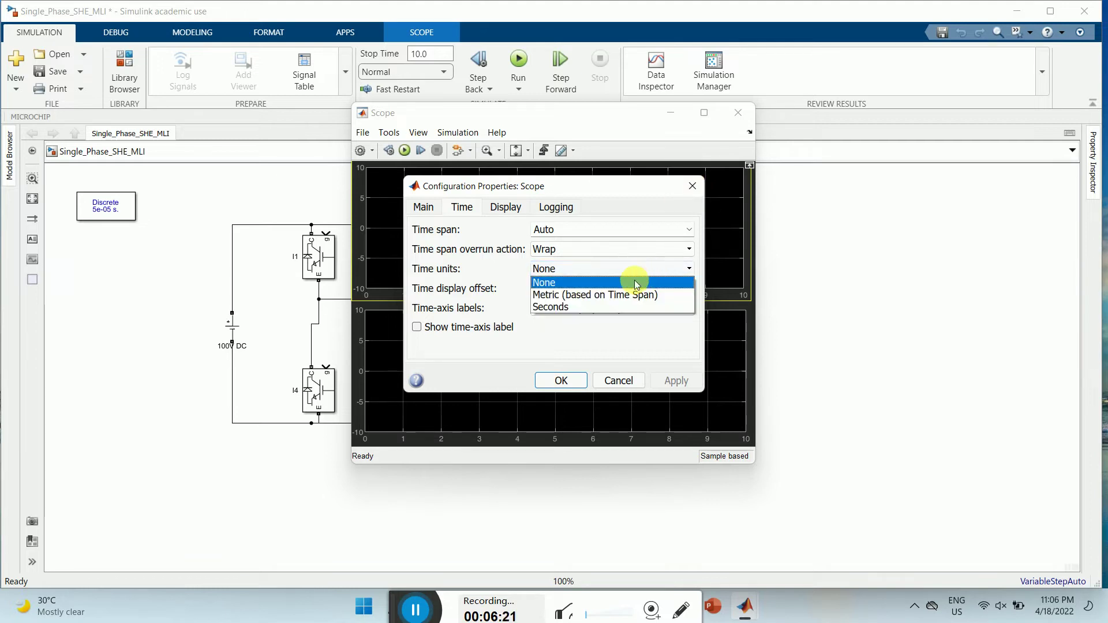
{"action": "left_click", "coordinate": [611, 307]}
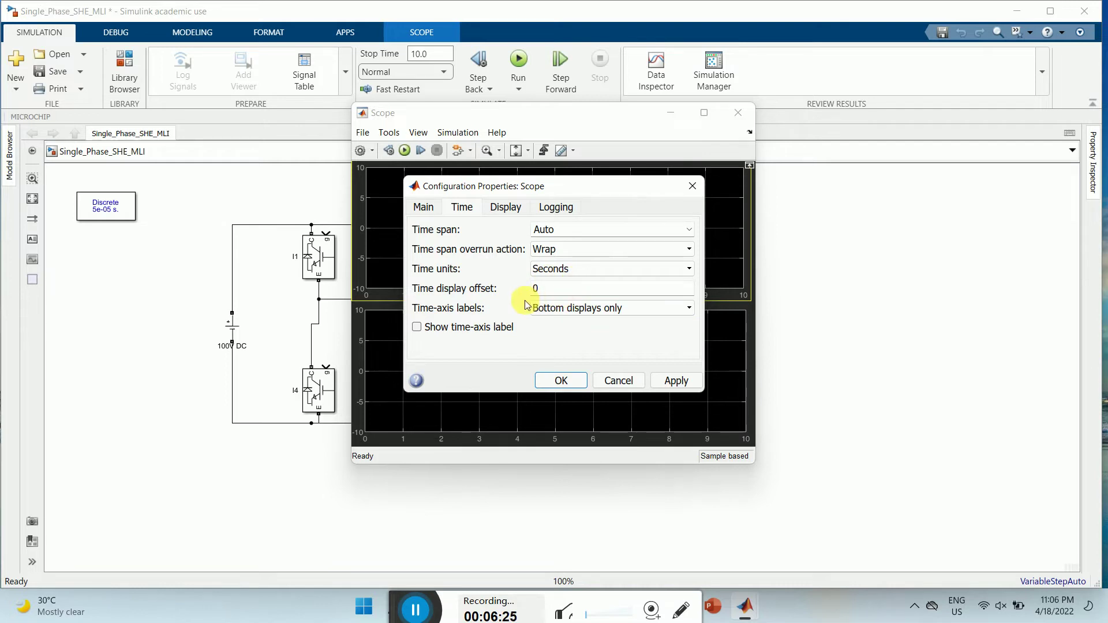
{"action": "left_click", "coordinate": [646, 314]}
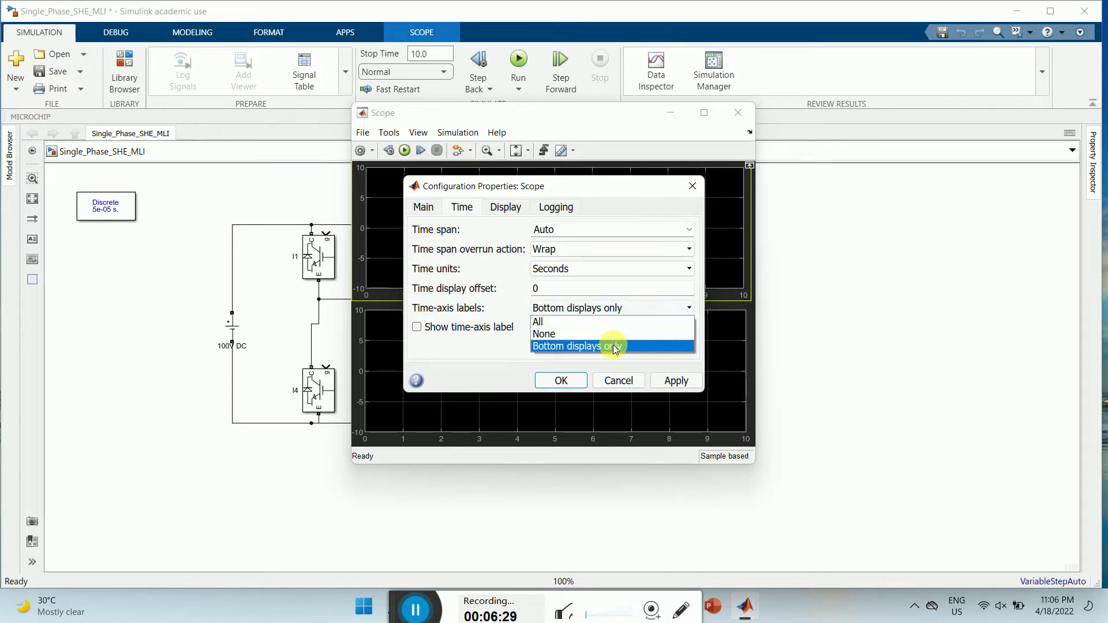
{"action": "left_click", "coordinate": [588, 319]}
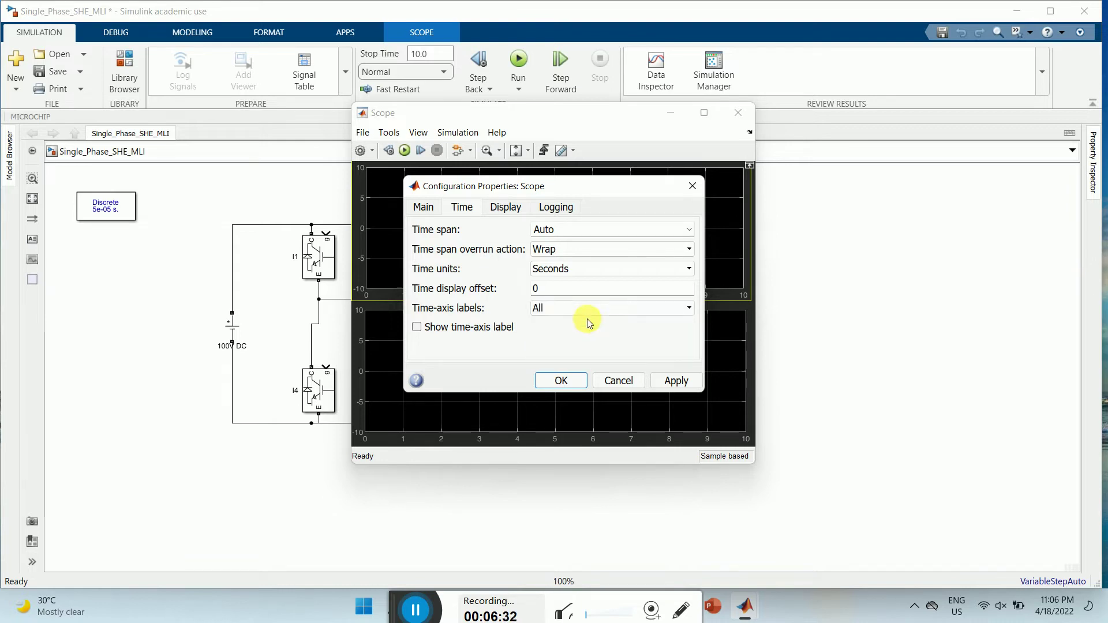
{"action": "left_click", "coordinate": [670, 383]}
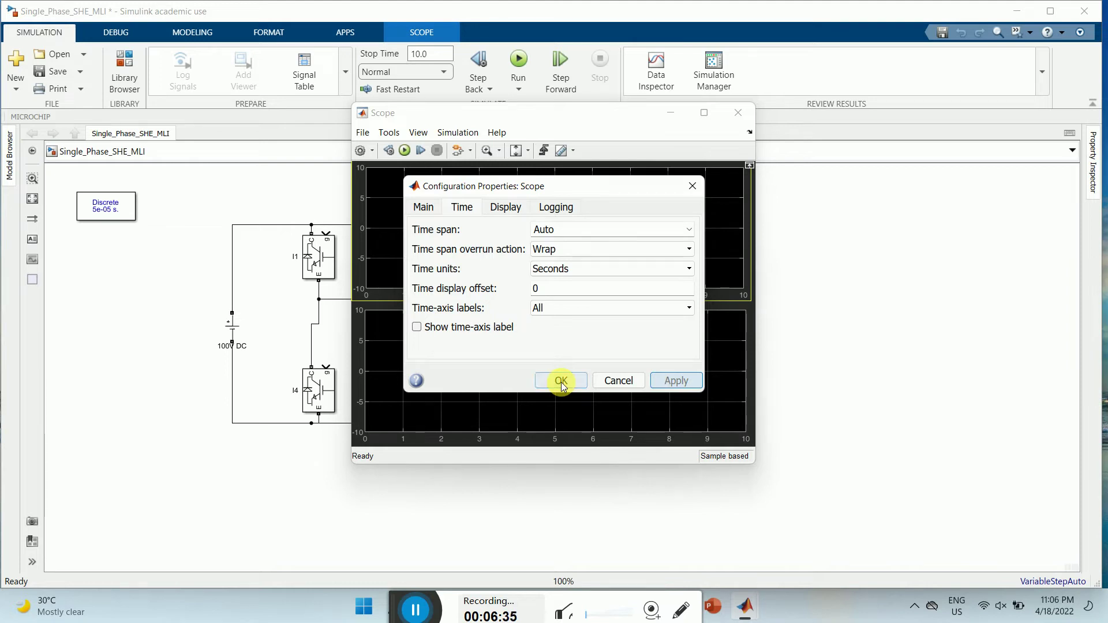
{"action": "left_click", "coordinate": [560, 380]}
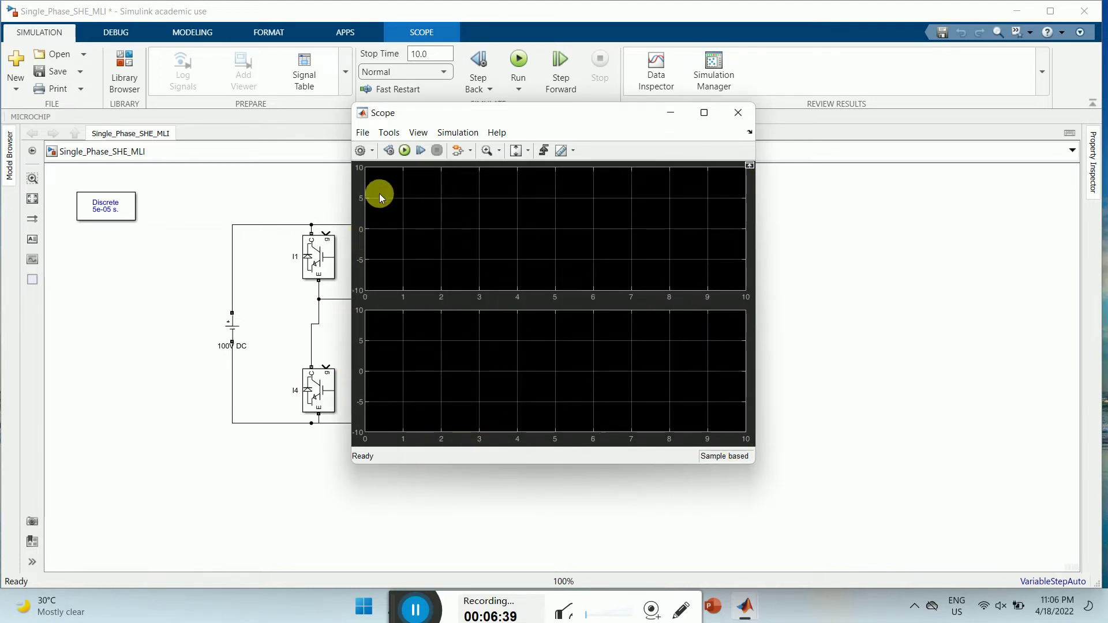
Step: Open the Scope's style settings, set the axes tick and grid color to white, and try a white axes background before returning it to black
{"action": "right_click", "coordinate": [490, 202]}
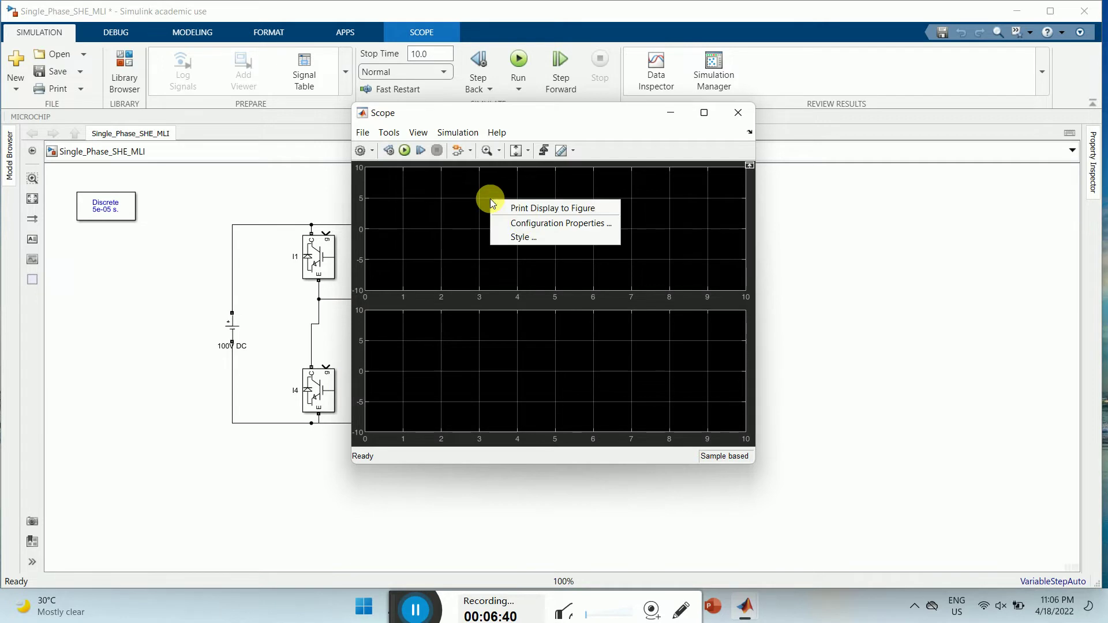
{"action": "left_click", "coordinate": [526, 226]}
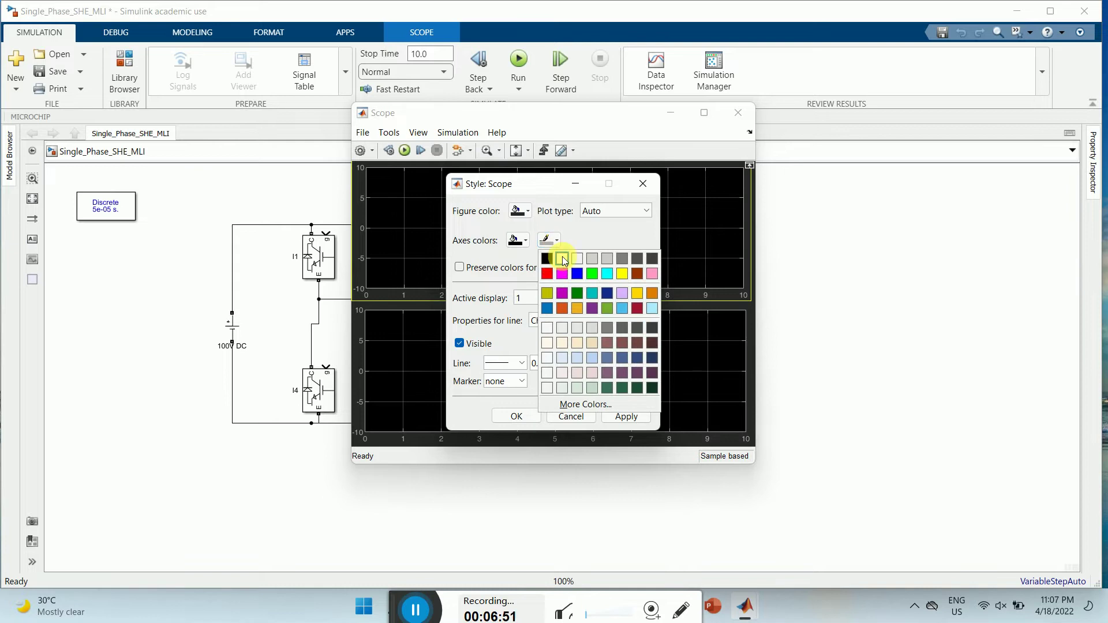
{"action": "left_click", "coordinate": [564, 259]}
{"action": "left_click", "coordinate": [519, 241]}
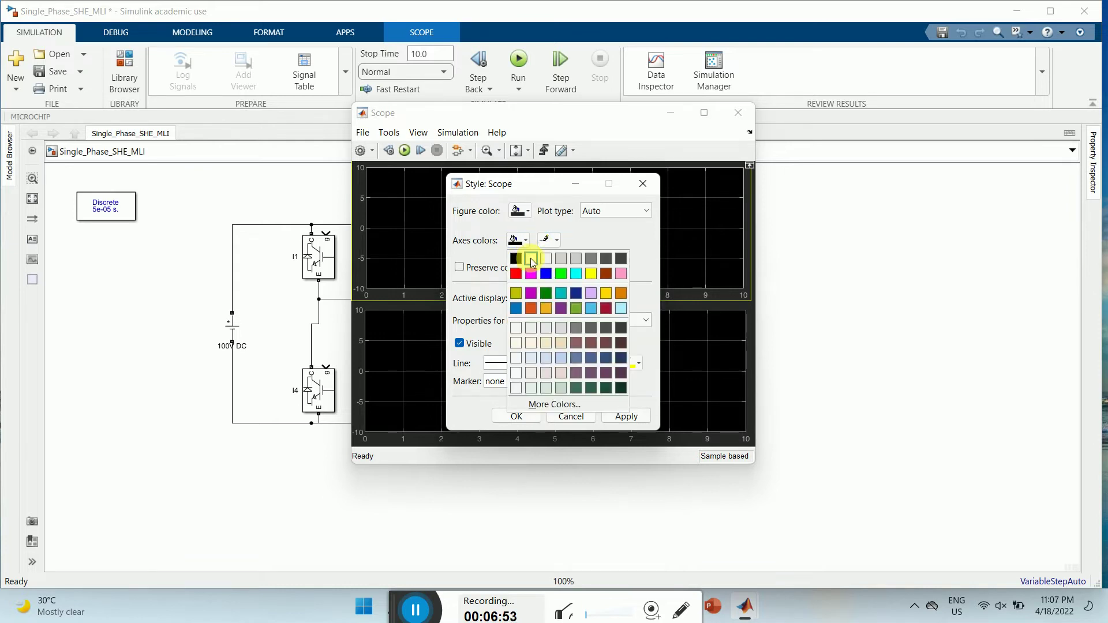
{"action": "left_click", "coordinate": [532, 260]}
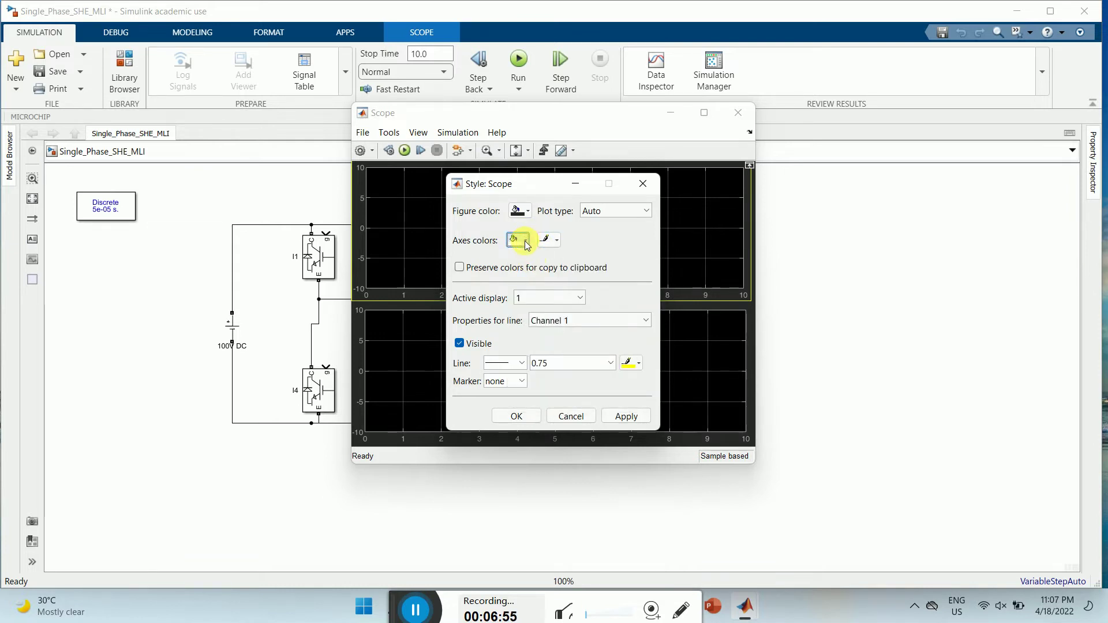
{"action": "left_click", "coordinate": [525, 242]}
{"action": "left_click", "coordinate": [516, 259]}
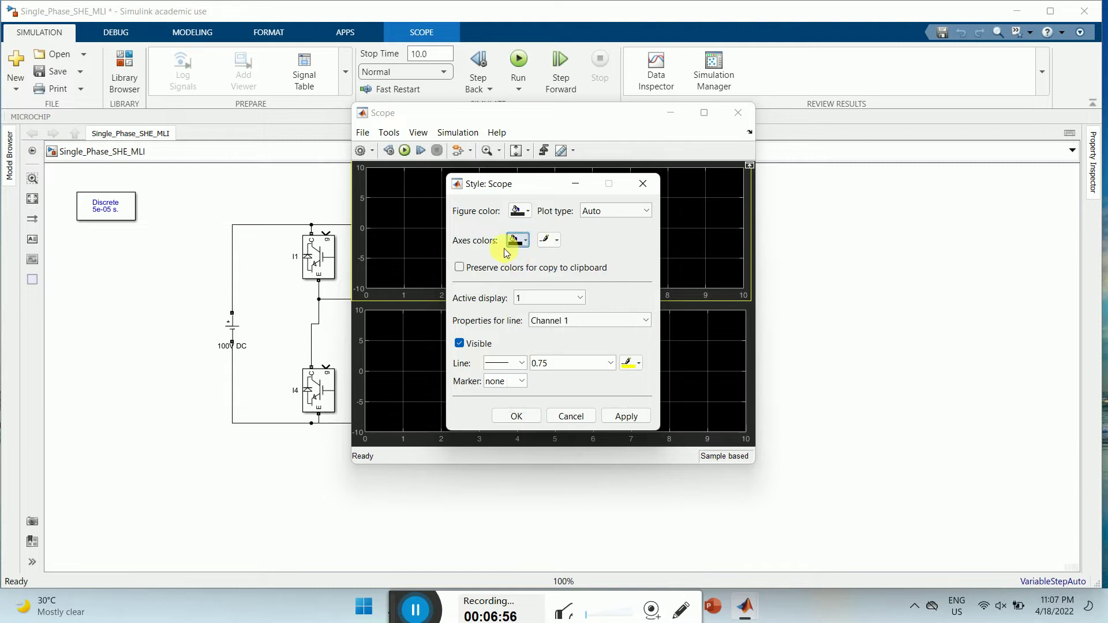
Step: Try a green figure color on the Scope and apply it
{"action": "left_click", "coordinate": [529, 212]}
{"action": "left_click", "coordinate": [564, 244]}
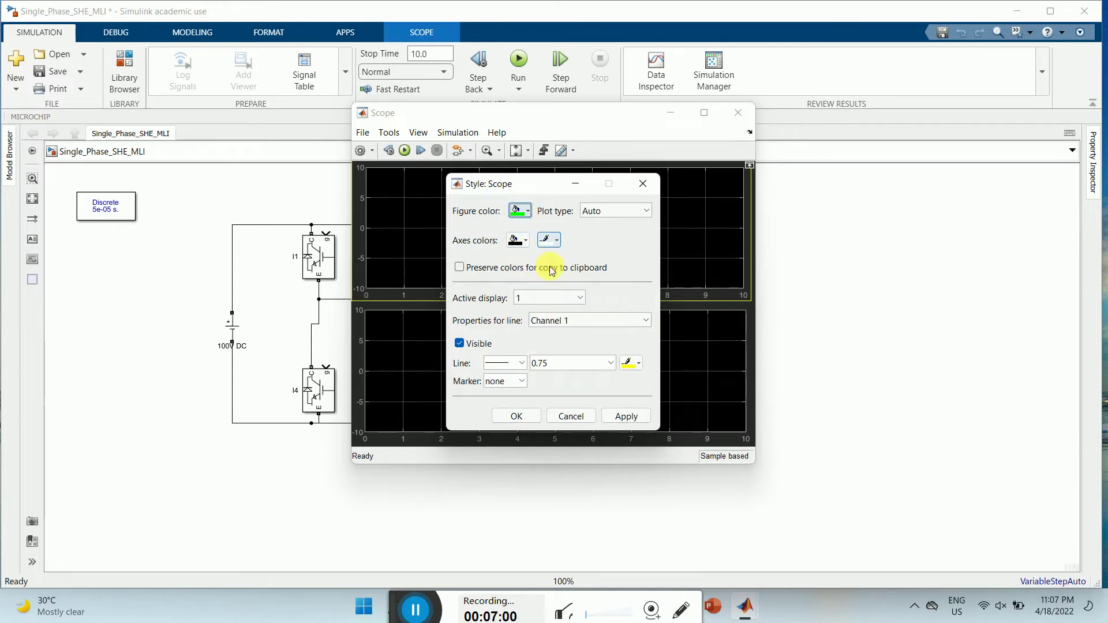
{"action": "left_click", "coordinate": [626, 416]}
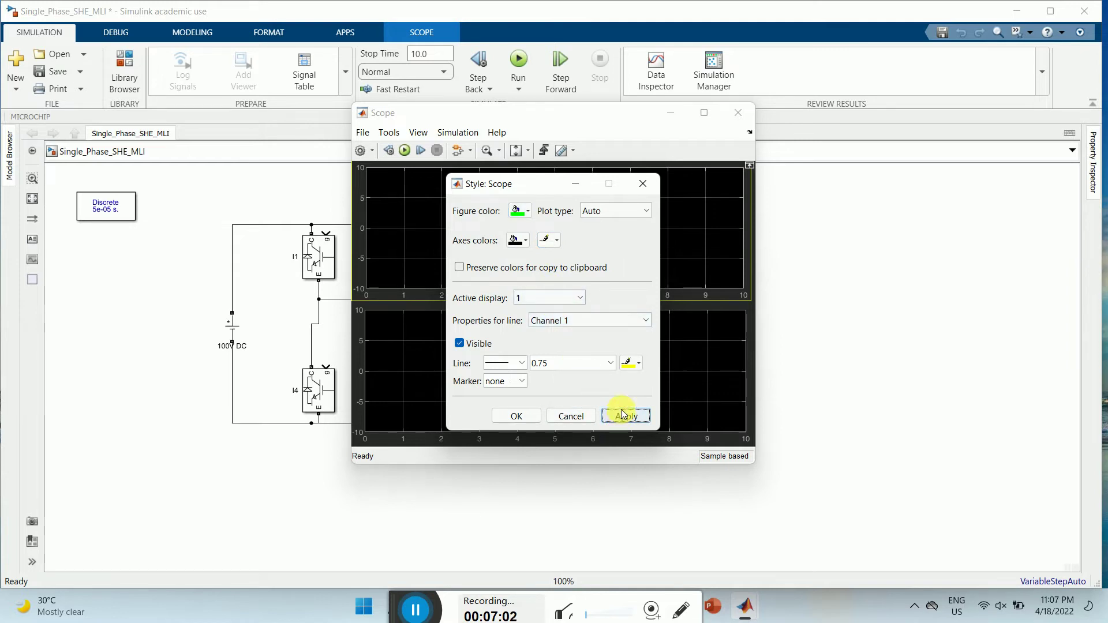
Step: Set the Scope's figure color and axes background to white and its tick and grid color to black, applying the changes
{"action": "left_click", "coordinate": [529, 212]}
{"action": "left_click", "coordinate": [532, 234]}
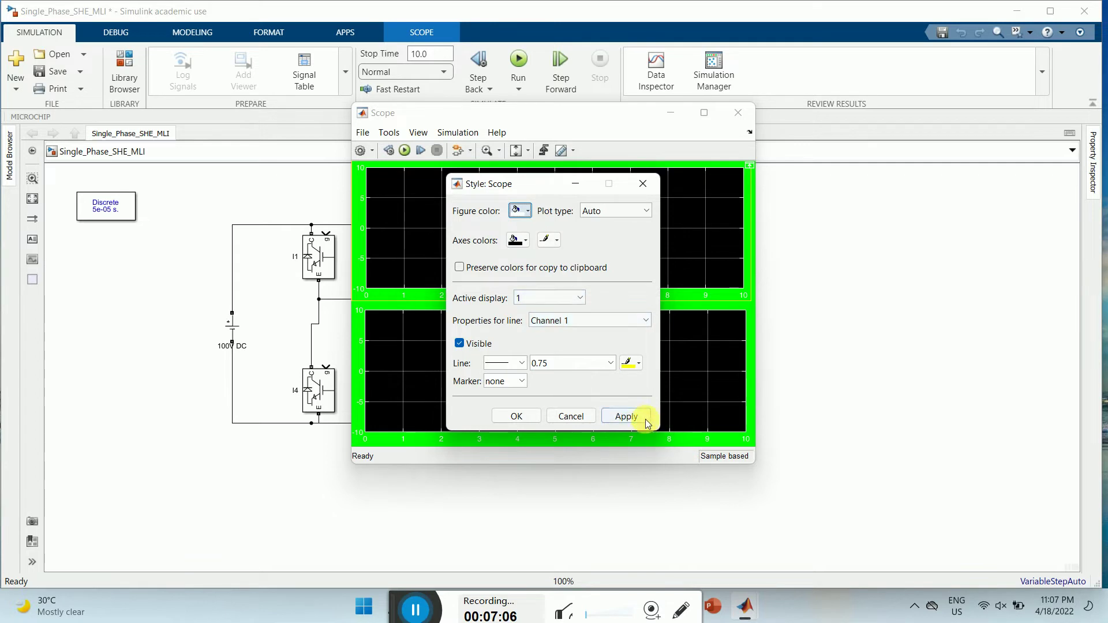
{"action": "left_click", "coordinate": [645, 420]}
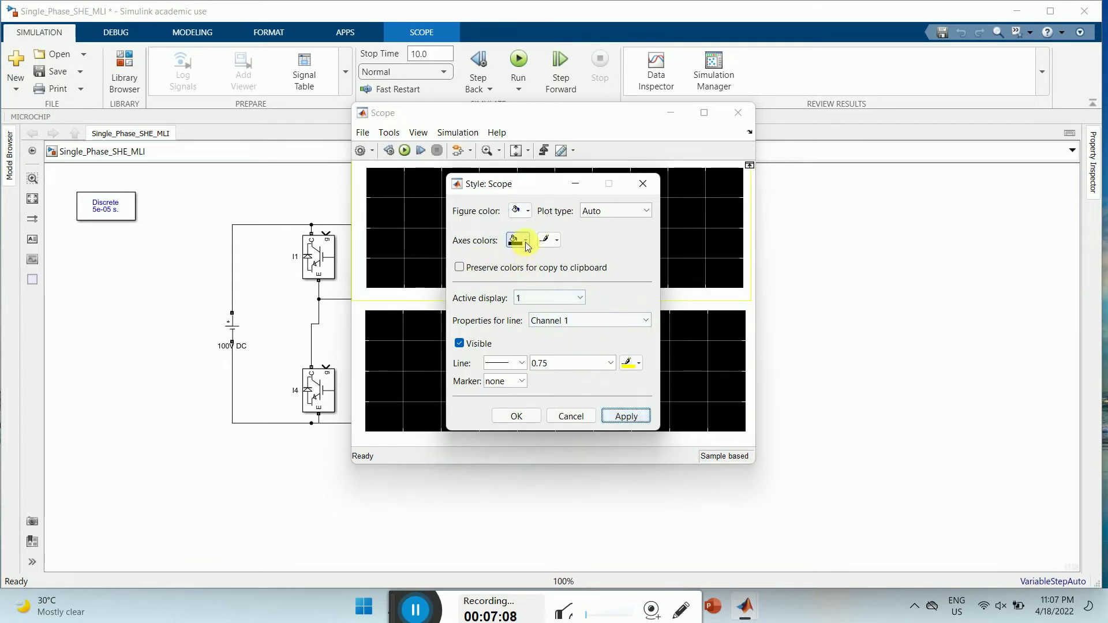
{"action": "left_click", "coordinate": [557, 242]}
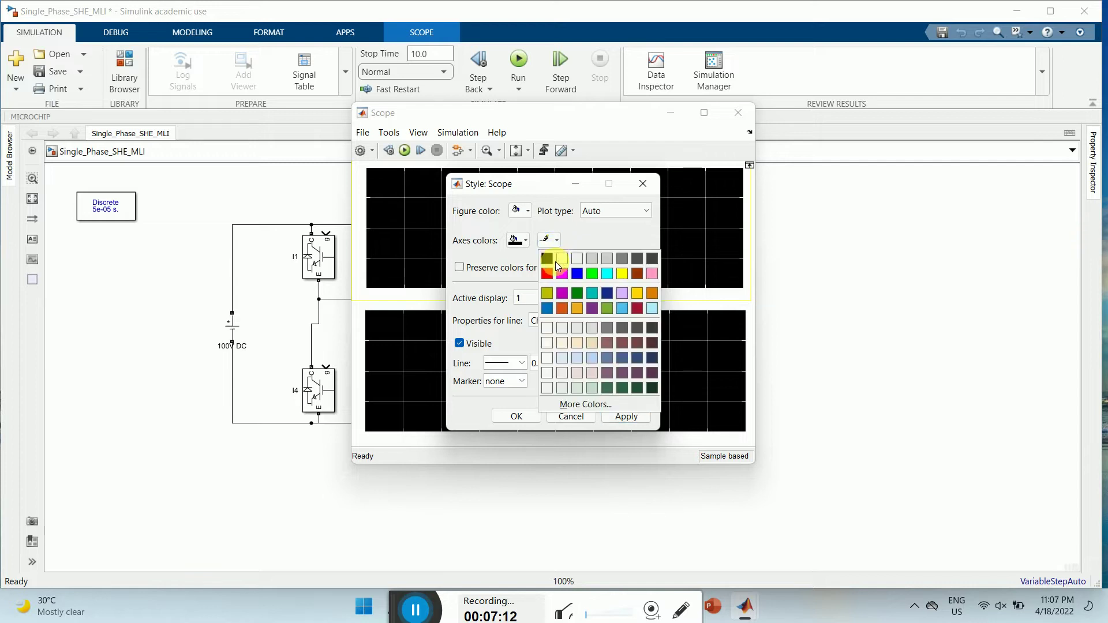
{"action": "left_click", "coordinate": [546, 258]}
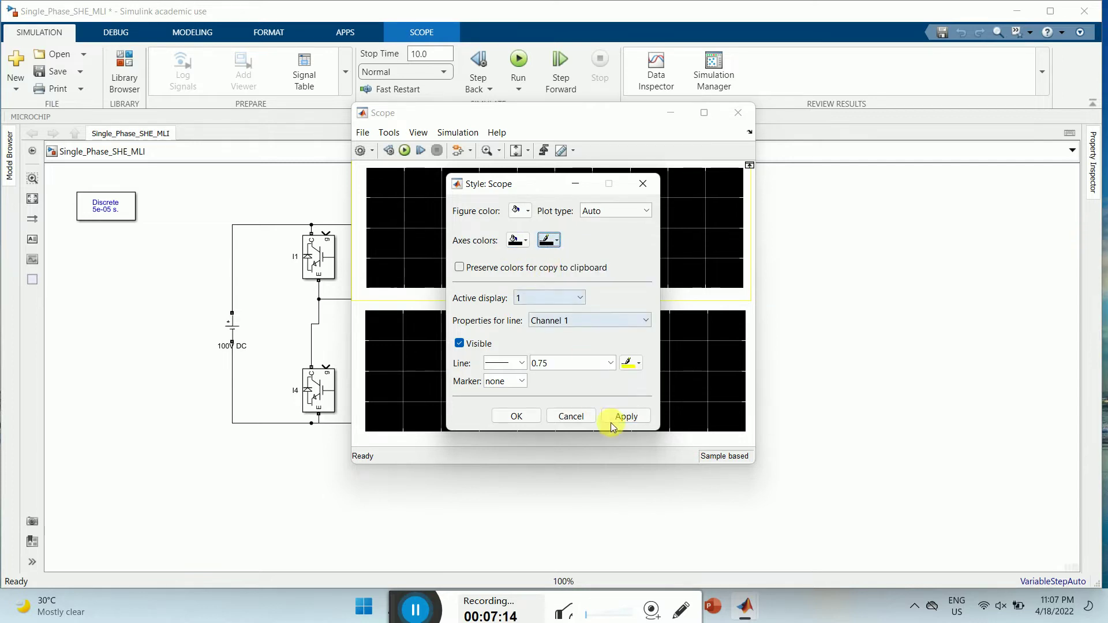
{"action": "left_click", "coordinate": [635, 416]}
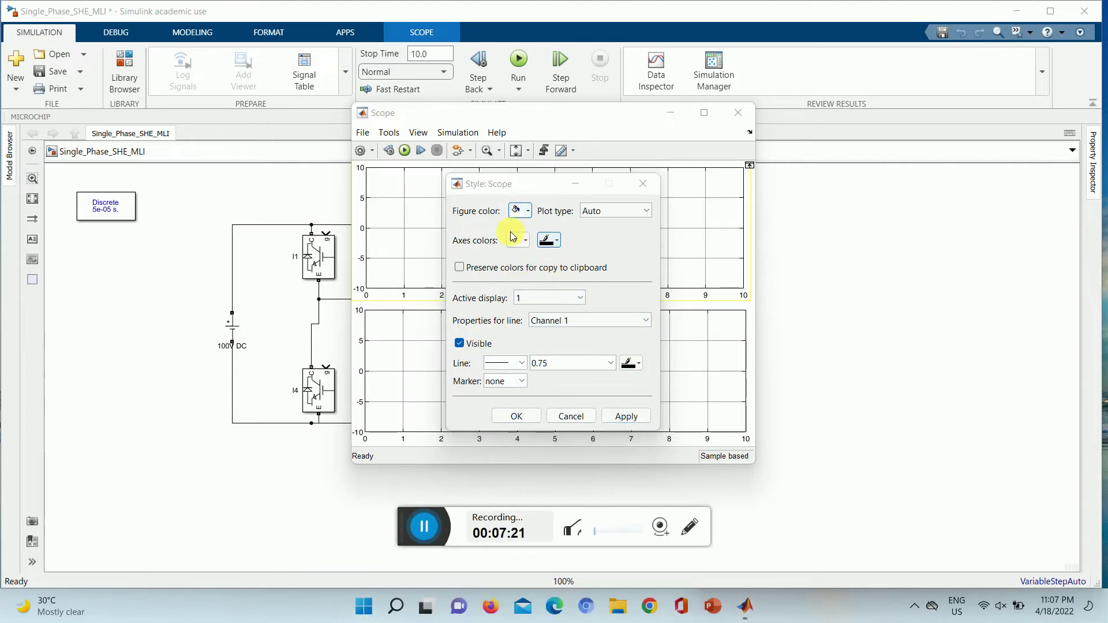
Step: Review the plot type options, keep Auto, and enable preserving colors for copy to clipboard
{"action": "left_click", "coordinate": [546, 240]}
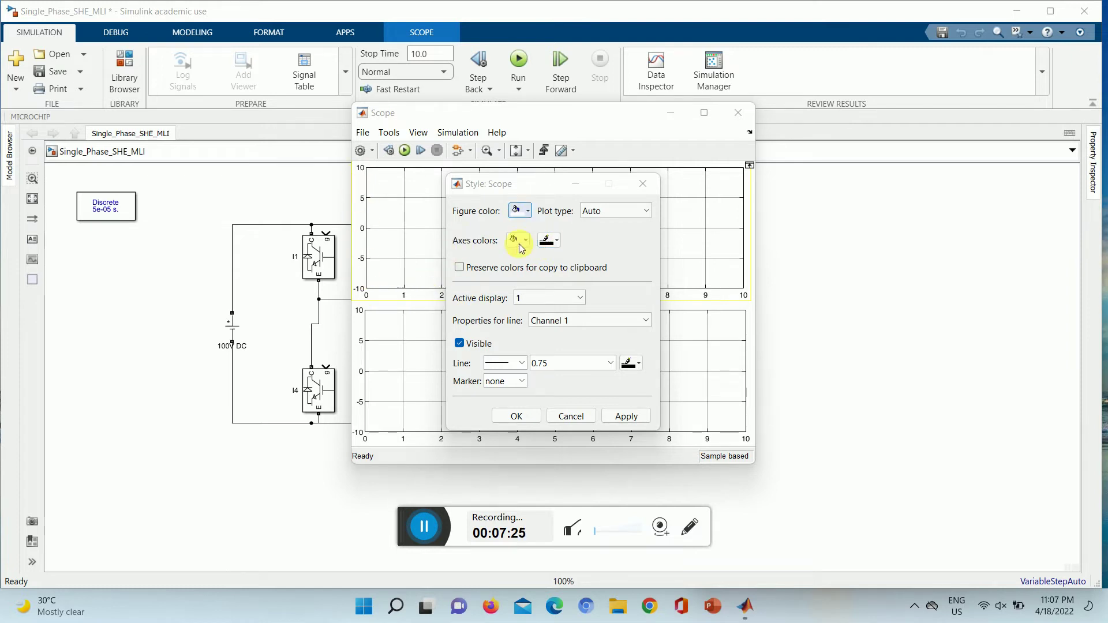
{"action": "left_click", "coordinate": [646, 210]}
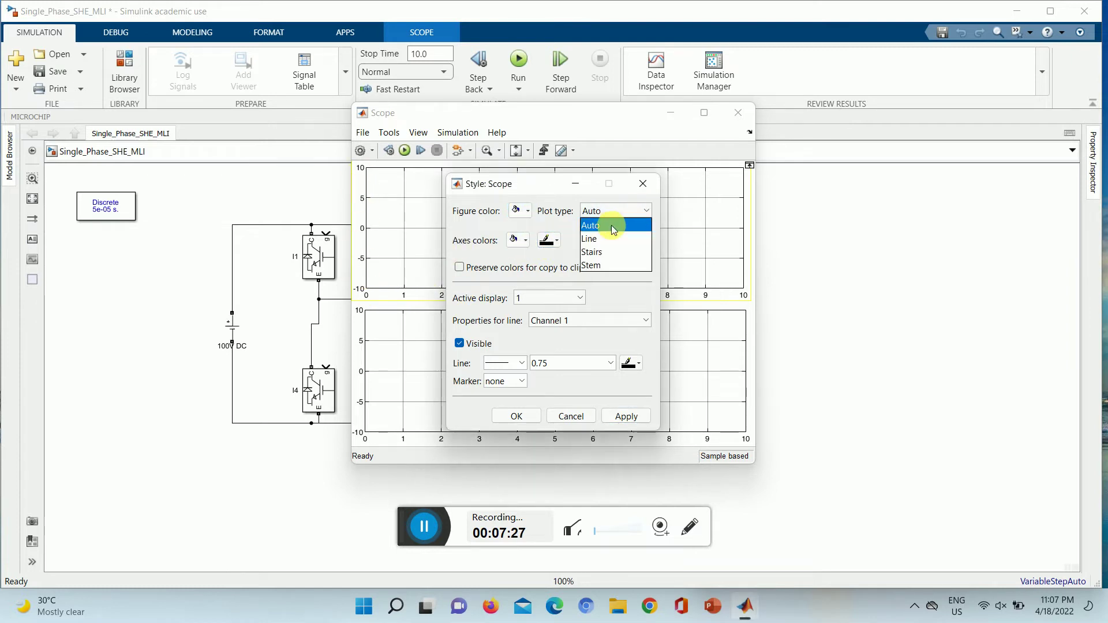
{"action": "left_click", "coordinate": [567, 232]}
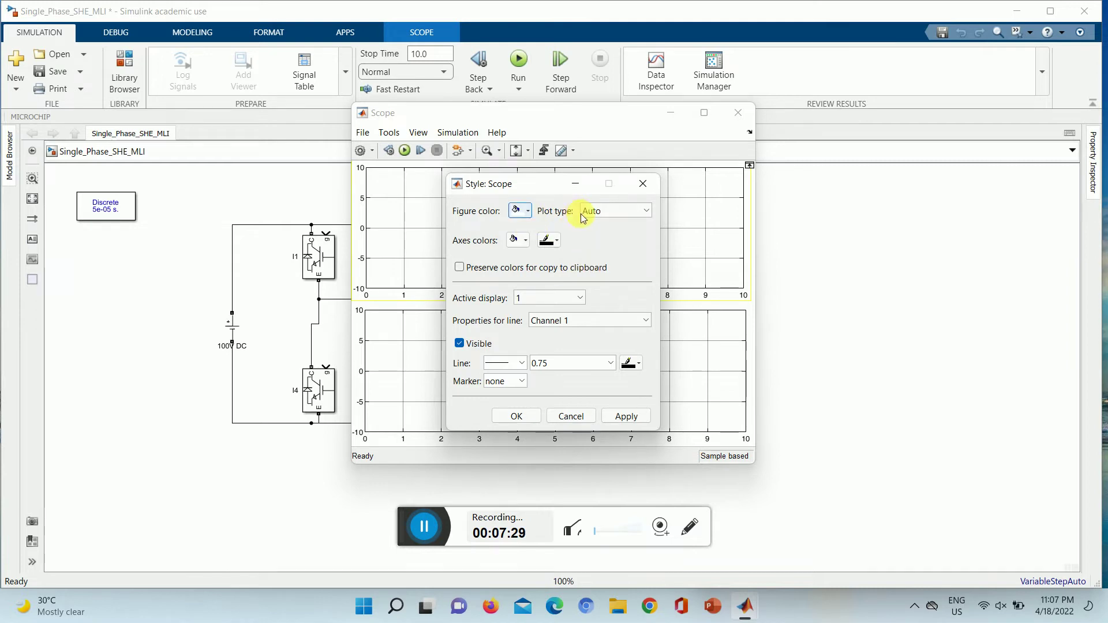
{"action": "left_click", "coordinate": [646, 212]}
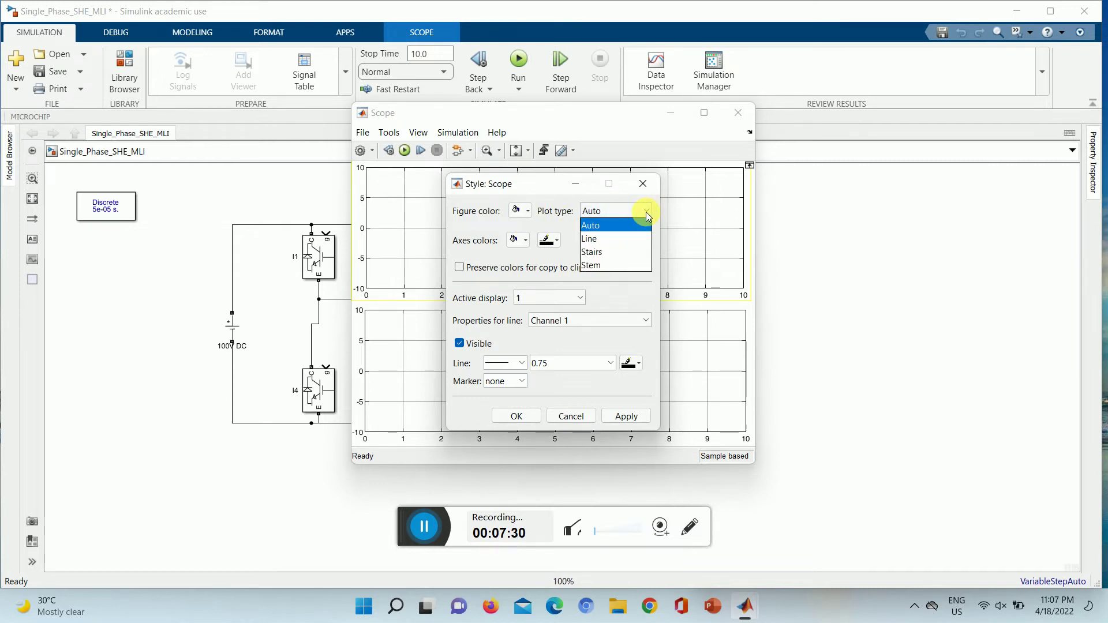
{"action": "left_click", "coordinate": [567, 251]}
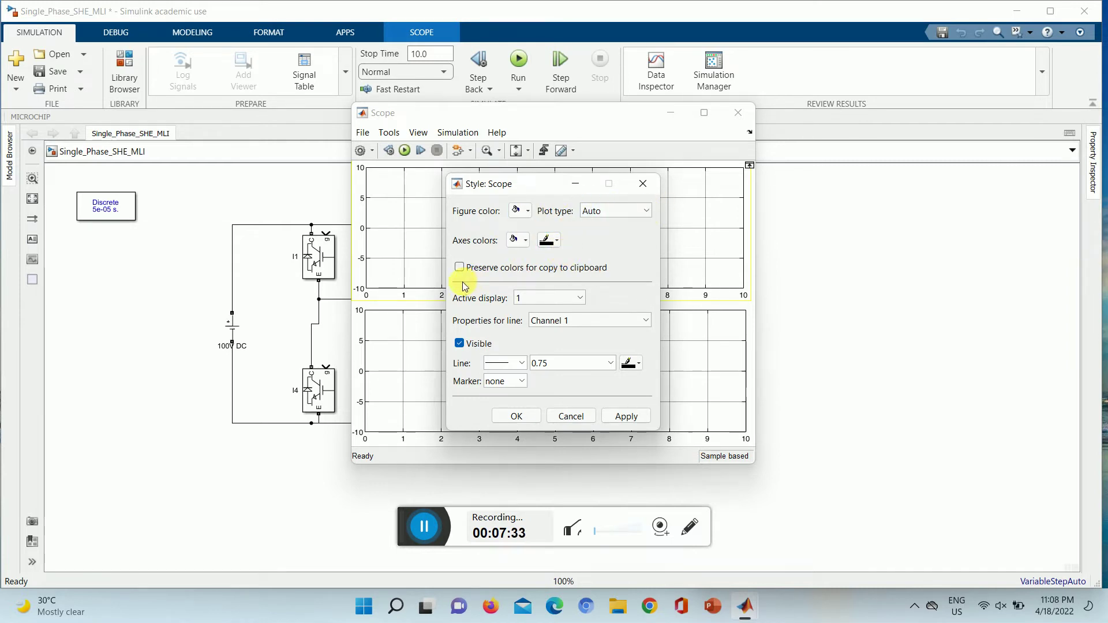
{"action": "left_click", "coordinate": [460, 268]}
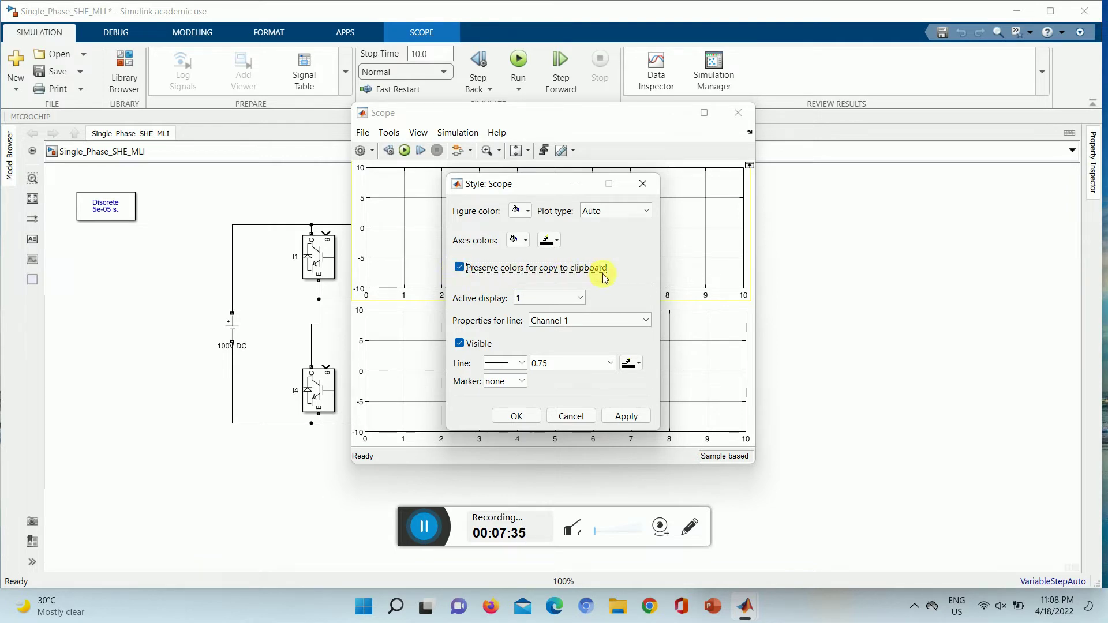
Step: Set the Channel 2 line on display 1 to a solid style with a width of 2.0
{"action": "left_click", "coordinate": [585, 321]}
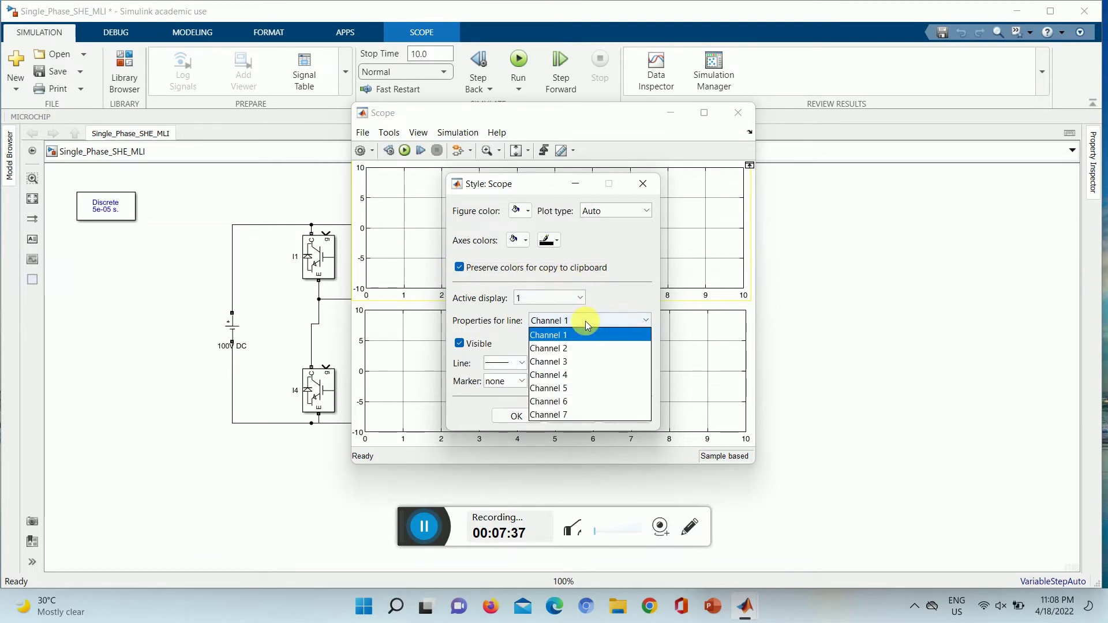
{"action": "left_click", "coordinate": [567, 349]}
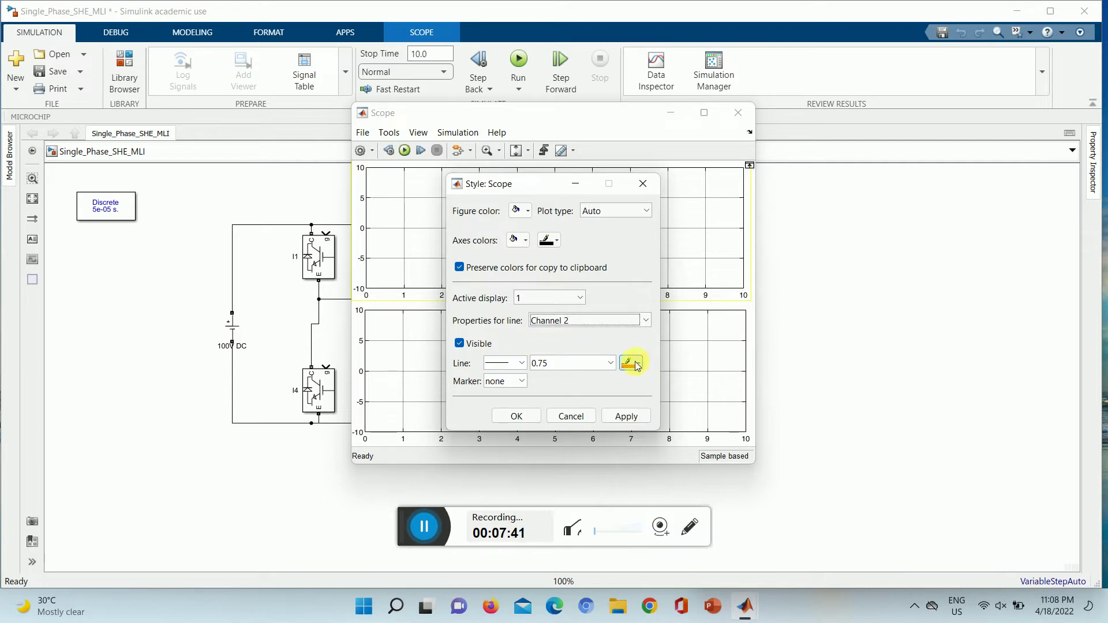
{"action": "left_click", "coordinate": [520, 364]}
{"action": "left_click", "coordinate": [513, 376]}
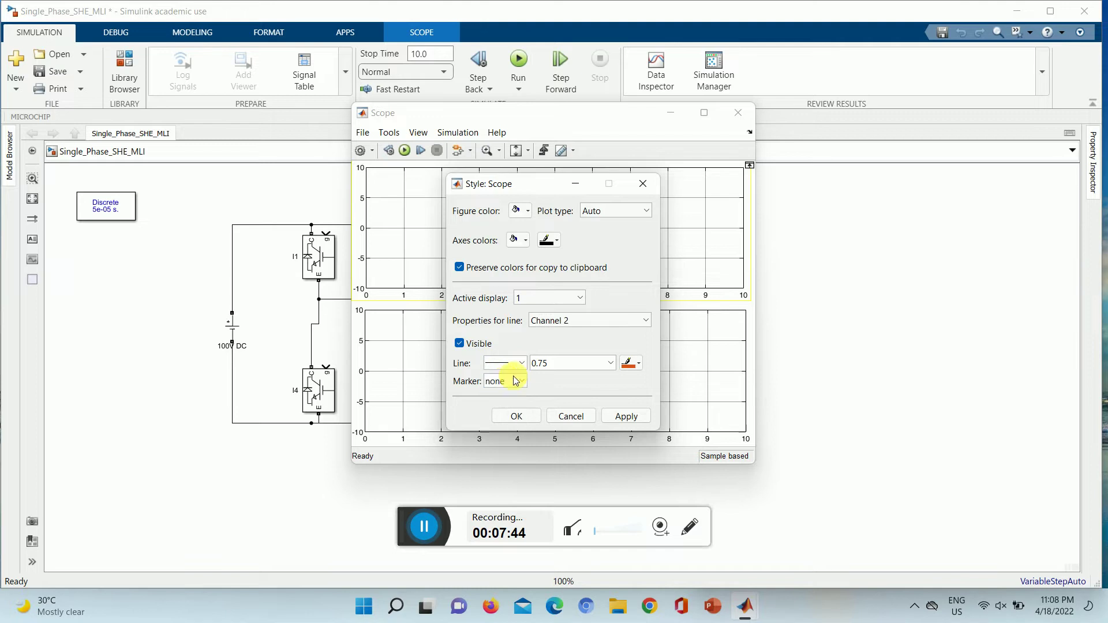
{"action": "left_click", "coordinate": [610, 363]}
{"action": "left_click", "coordinate": [545, 403]}
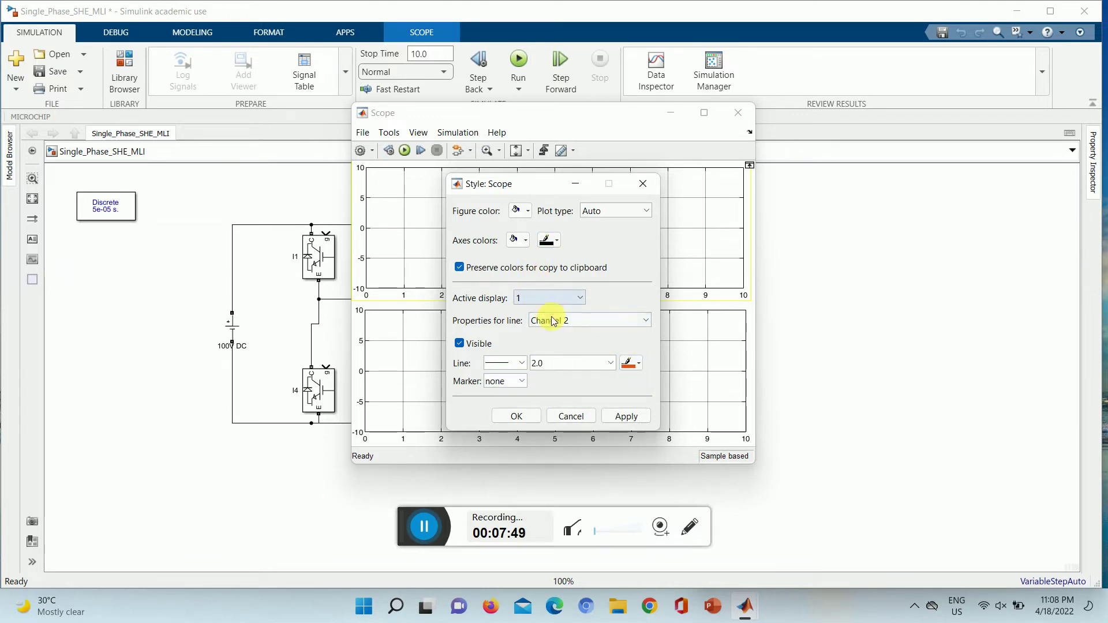
Step: Set the Channel 1 line width on display 1 to 2.0 and apply the style
{"action": "left_click", "coordinate": [578, 320]}
{"action": "left_click", "coordinate": [575, 334]}
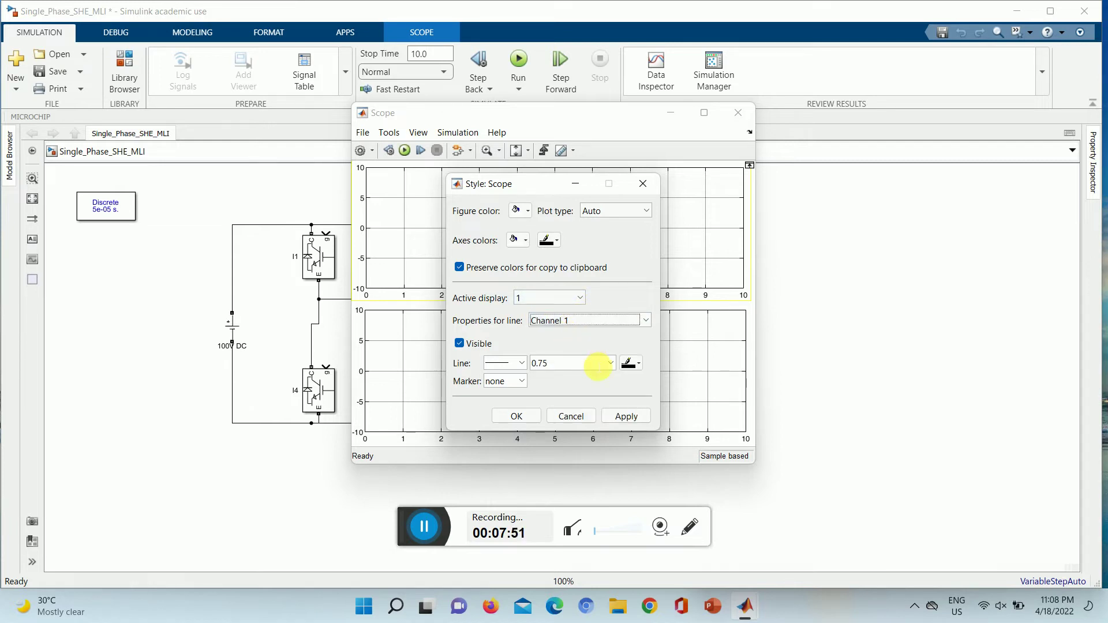
{"action": "left_click", "coordinate": [603, 366]}
{"action": "left_click", "coordinate": [601, 365]}
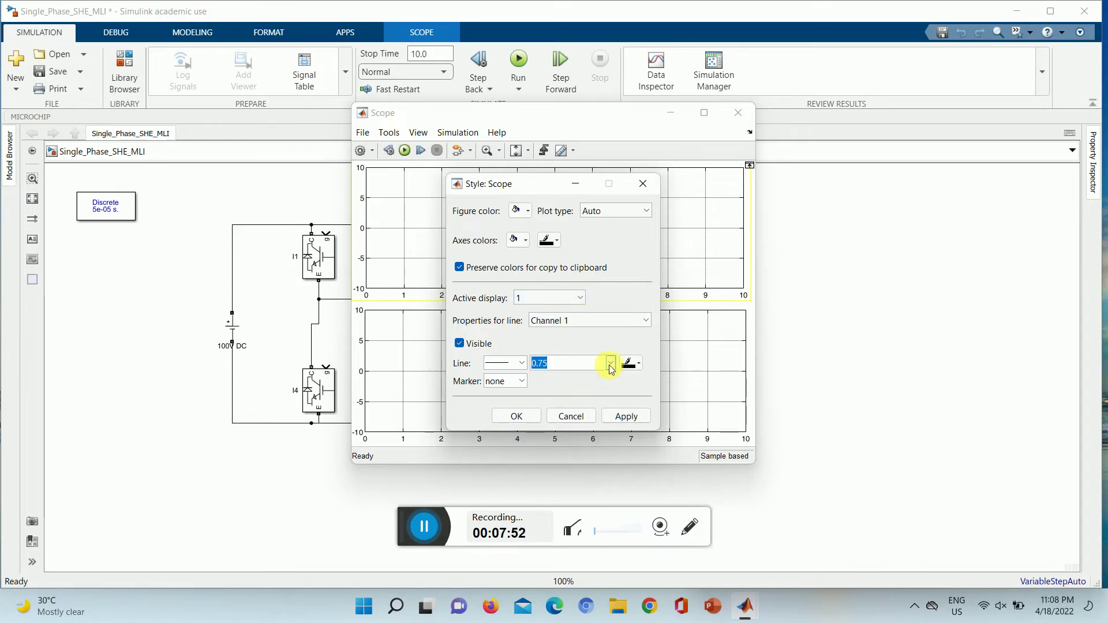
{"action": "left_click", "coordinate": [609, 364]}
{"action": "left_click", "coordinate": [555, 403]}
{"action": "left_click", "coordinate": [626, 417]}
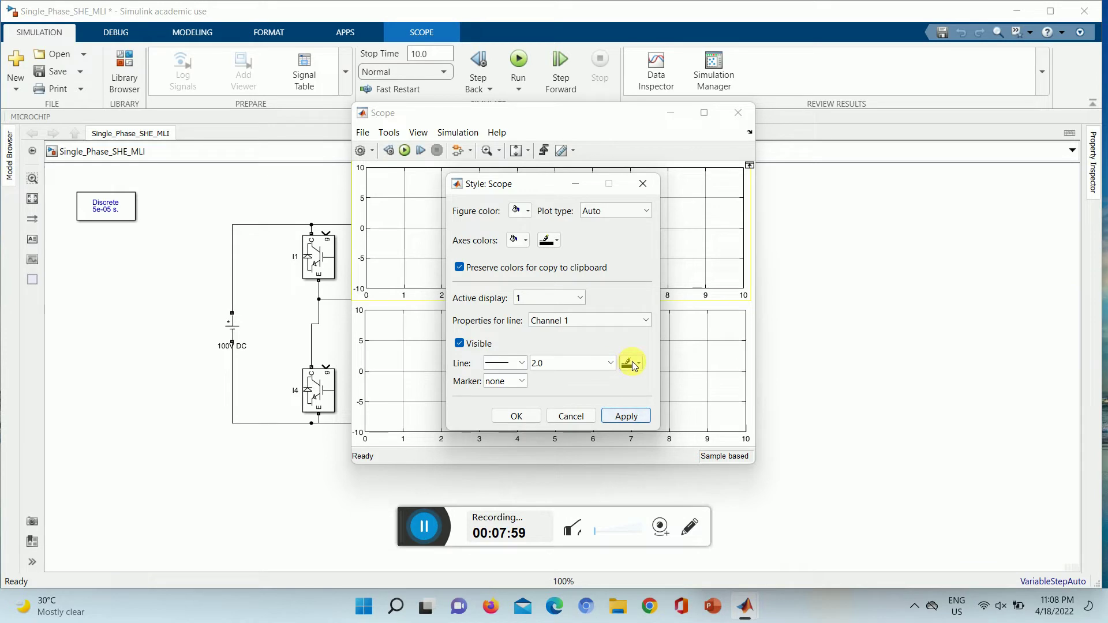
Step: Change the Channel 2 line color on display 1 to dark blue and apply the style
{"action": "left_click", "coordinate": [565, 321]}
{"action": "left_click", "coordinate": [563, 348]}
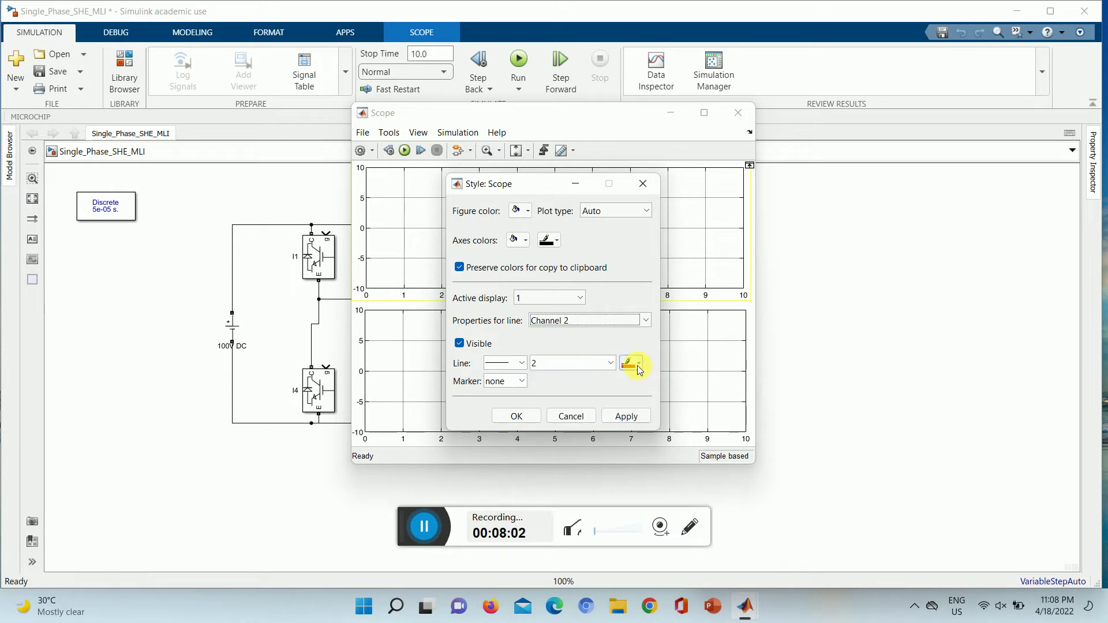
{"action": "left_click", "coordinate": [638, 365]}
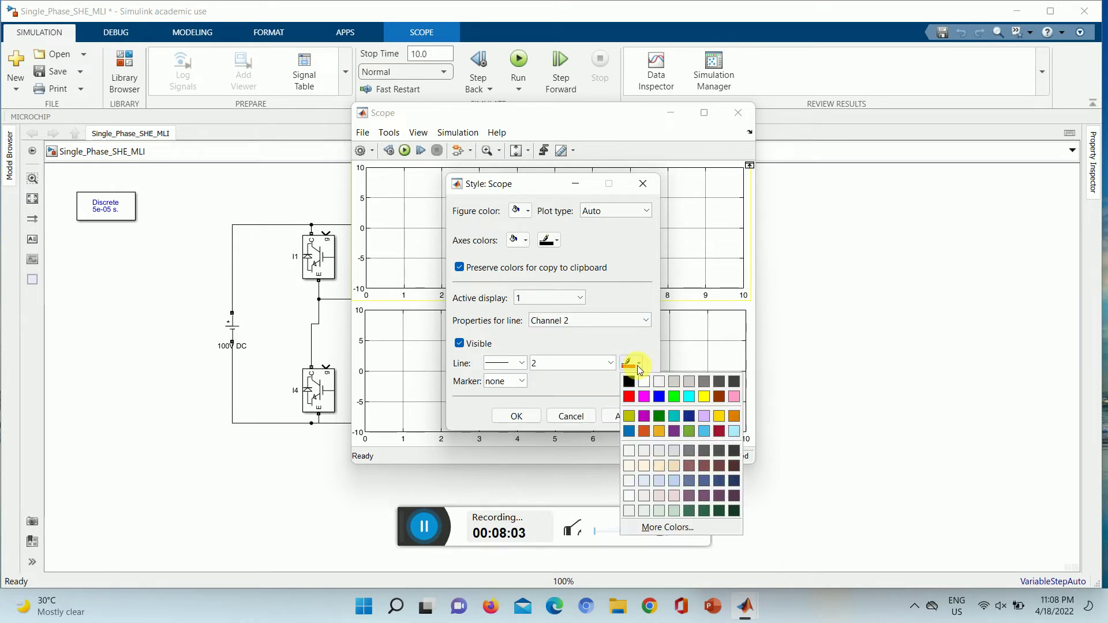
{"action": "left_click", "coordinate": [692, 417]}
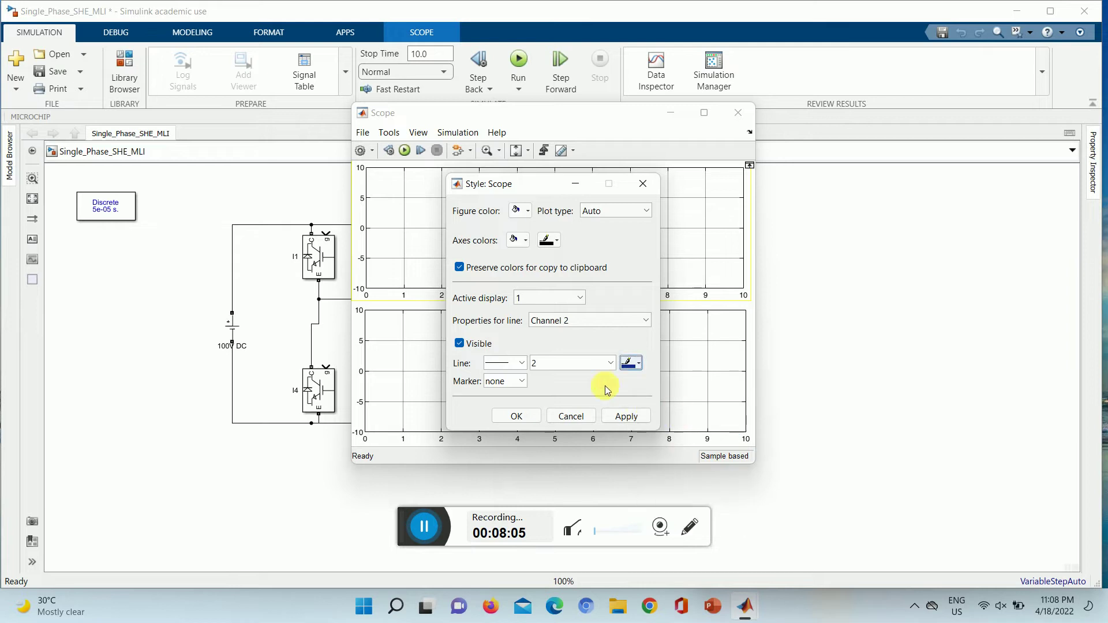
{"action": "left_click", "coordinate": [630, 415]}
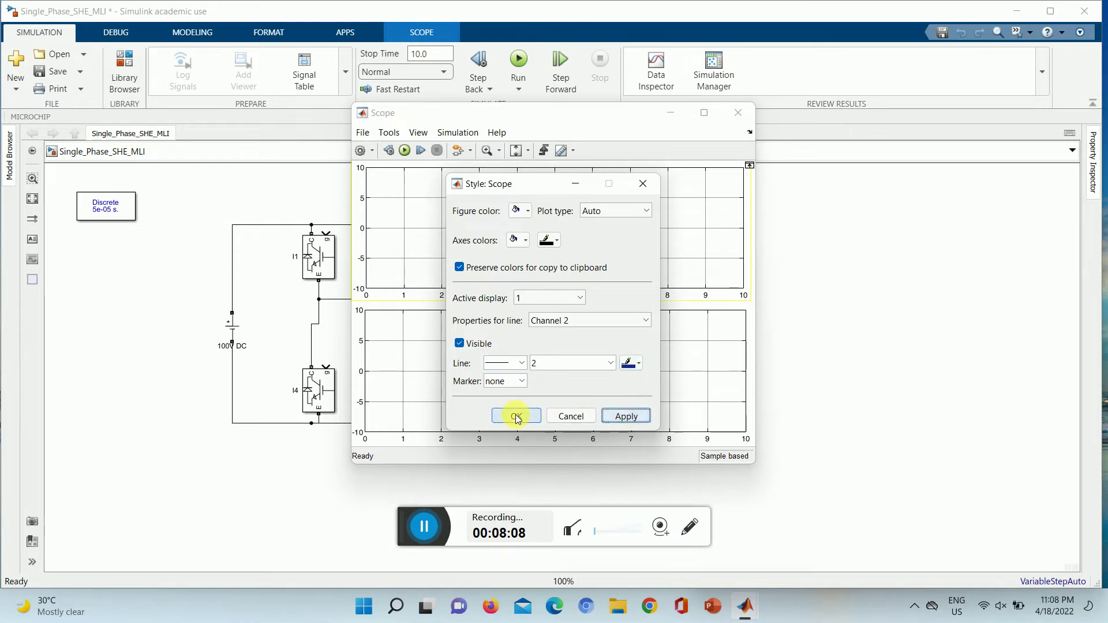
Step: Close the style settings, minimize the Scope, and connect the I and V measurement outputs to the Scope's first and second inputs
{"action": "left_click", "coordinate": [517, 417]}
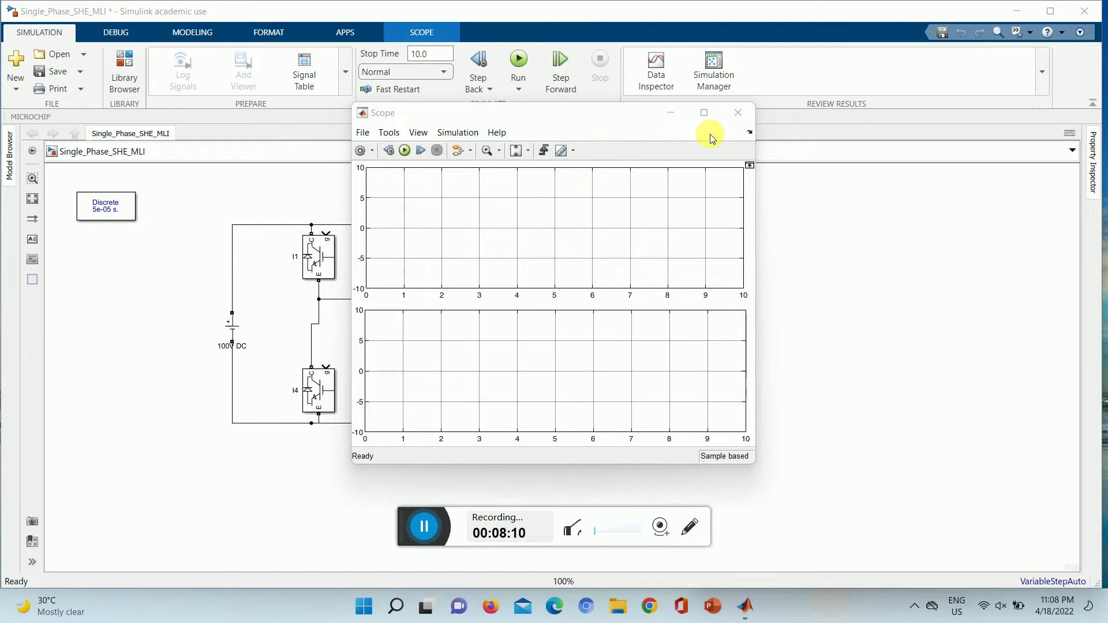
{"action": "left_click", "coordinate": [670, 113]}
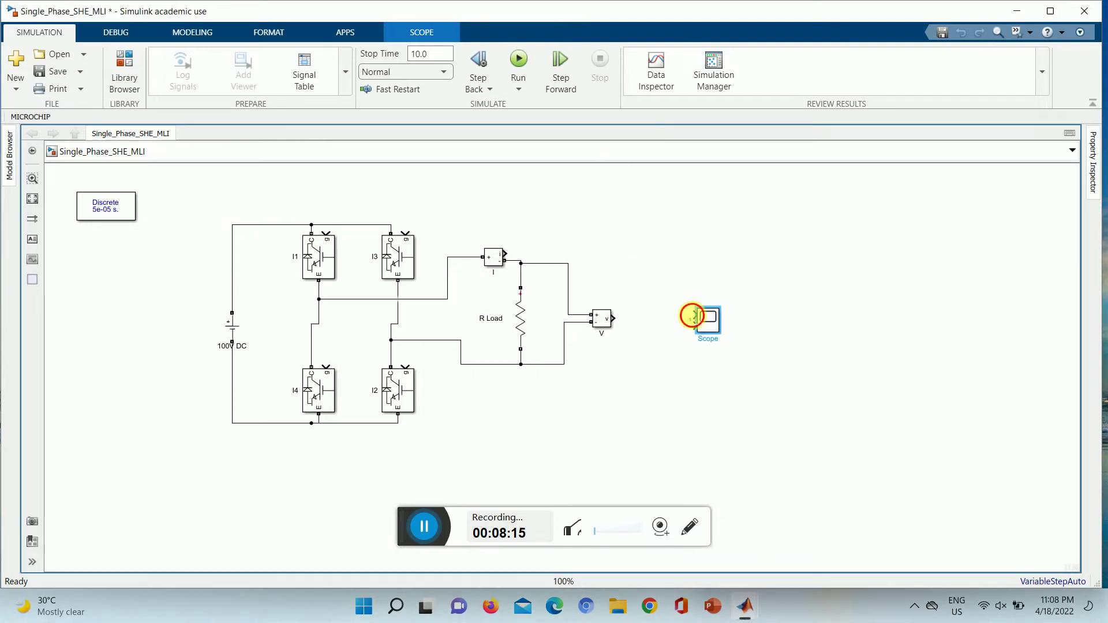
{"action": "mouse_move", "coordinate": [692, 315]}
{"action": "left_mouse_down"}
{"action": "mouse_move", "coordinate": [665, 246]}
{"action": "mouse_move", "coordinate": [513, 253]}
{"action": "left_mouse_up"}
{"action": "left_click_drag", "start_coordinate": [613, 319], "coordinate": [694, 326]}
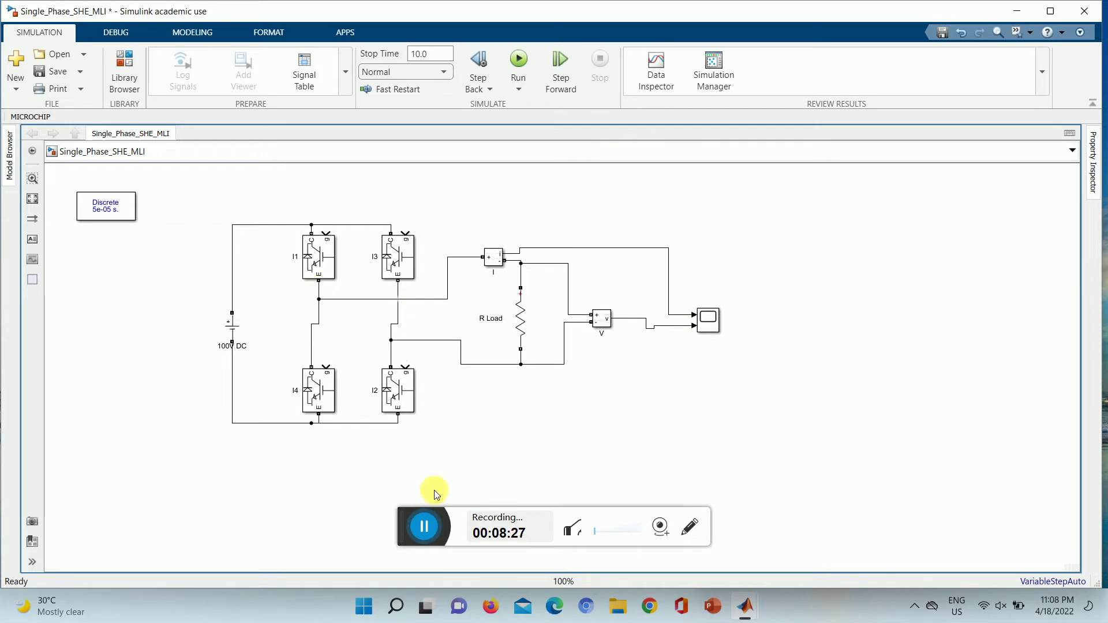
Step: Add a Pulse Generator from the Sources library above IGBT I1, name it P1, and connect it to I1's gate
{"action": "left_click", "coordinate": [124, 73]}
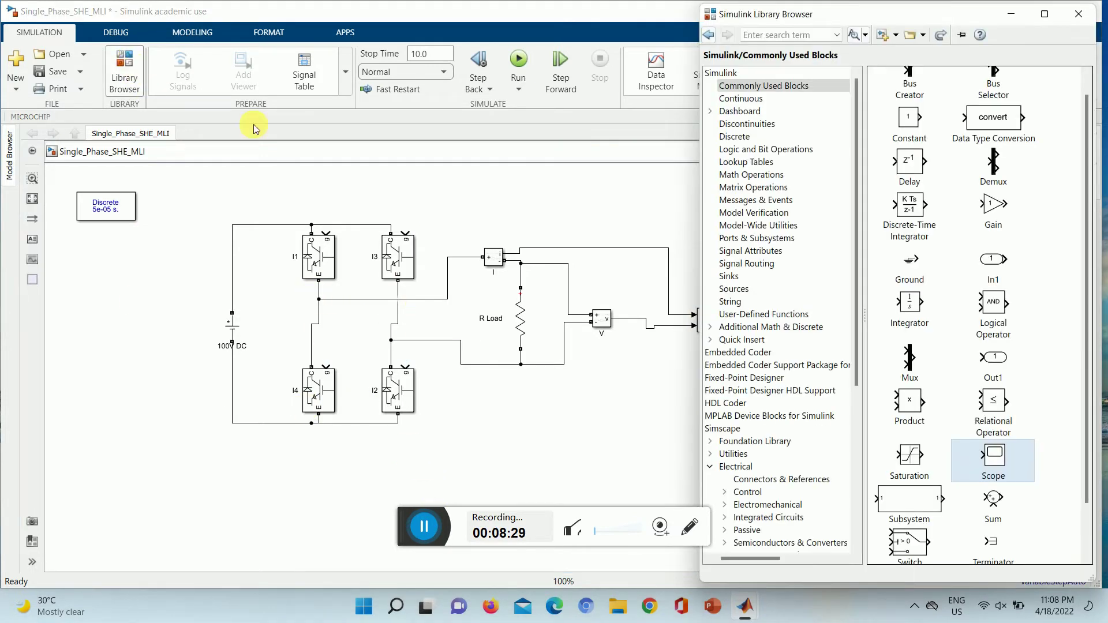
{"action": "left_click", "coordinate": [733, 289]}
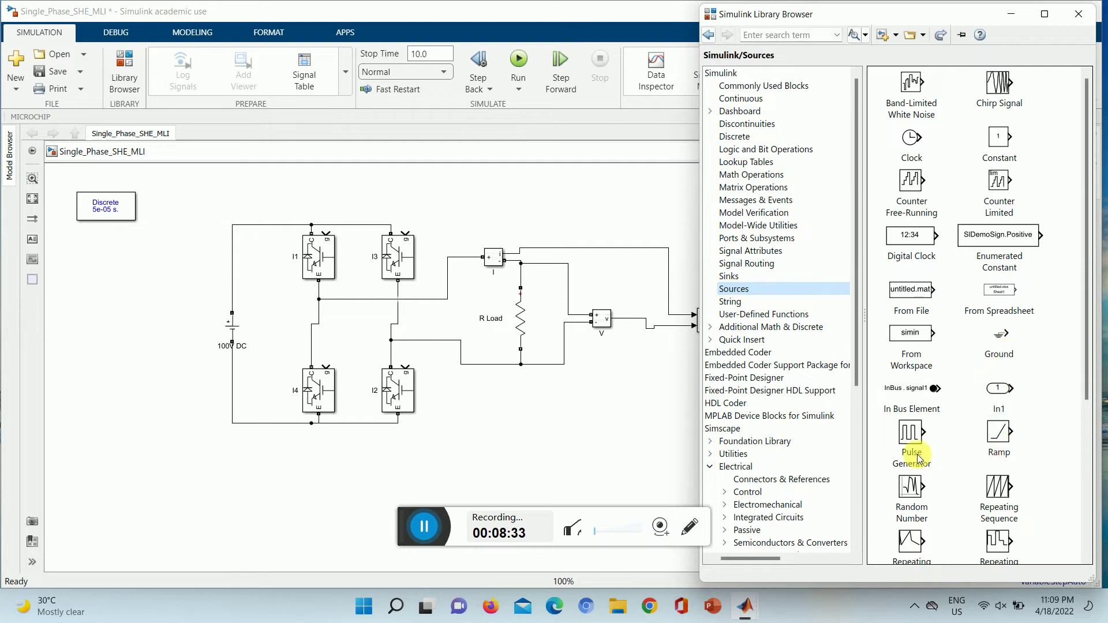
{"action": "left_click_drag", "start_coordinate": [917, 458], "coordinate": [271, 197]}
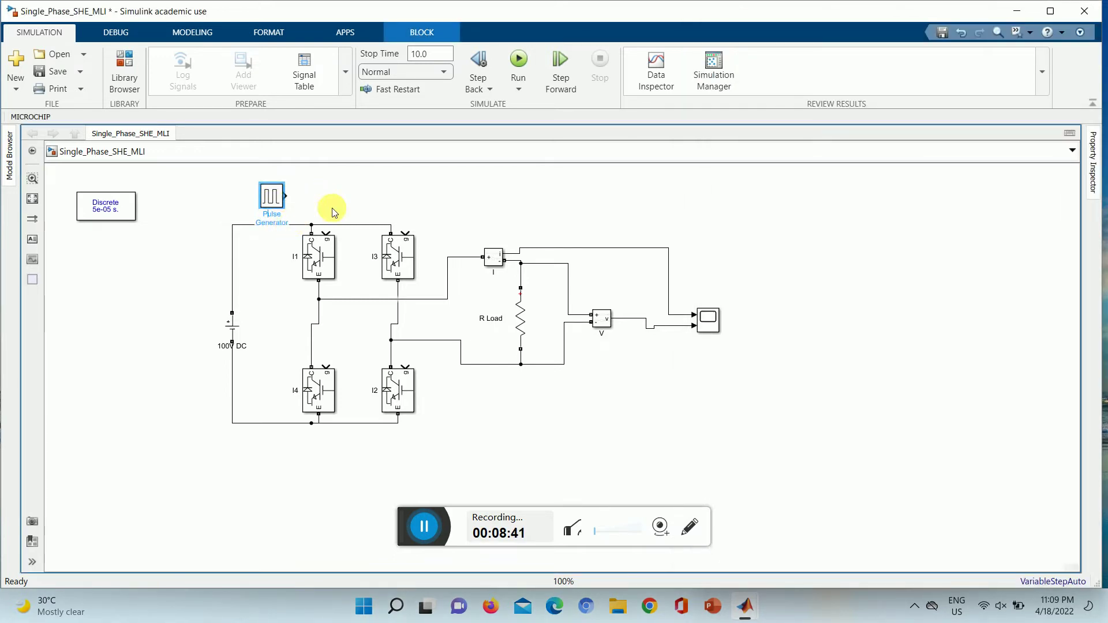
{"action": "type", "text": "P"}
{"action": "key", "text": "ctrl+a"}
{"action": "type", "text": "P1"}
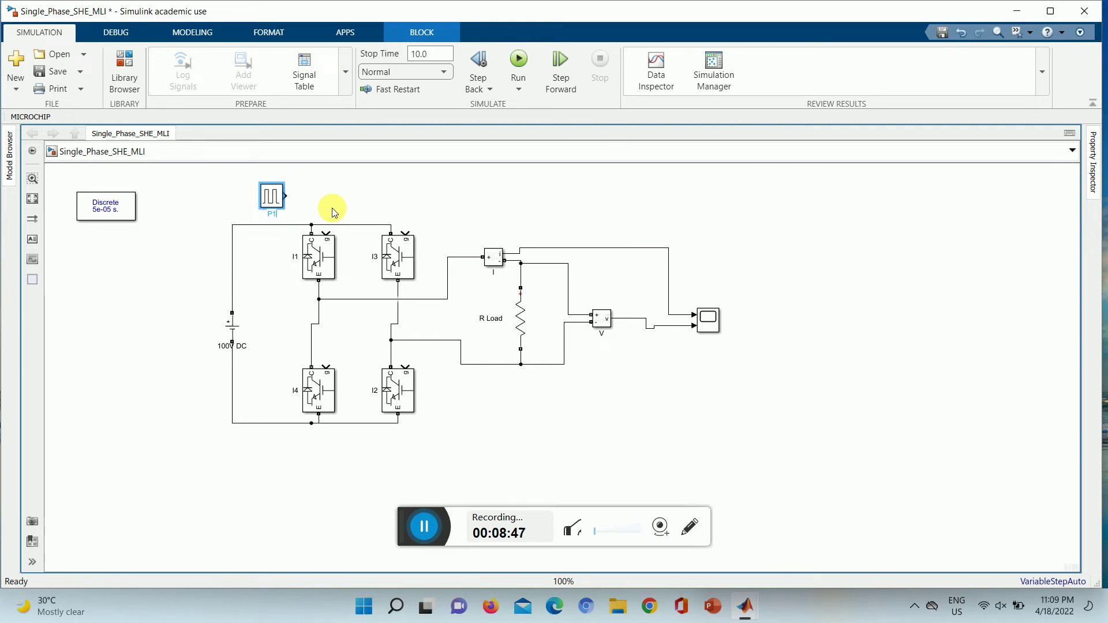
{"action": "left_click", "coordinate": [332, 202]}
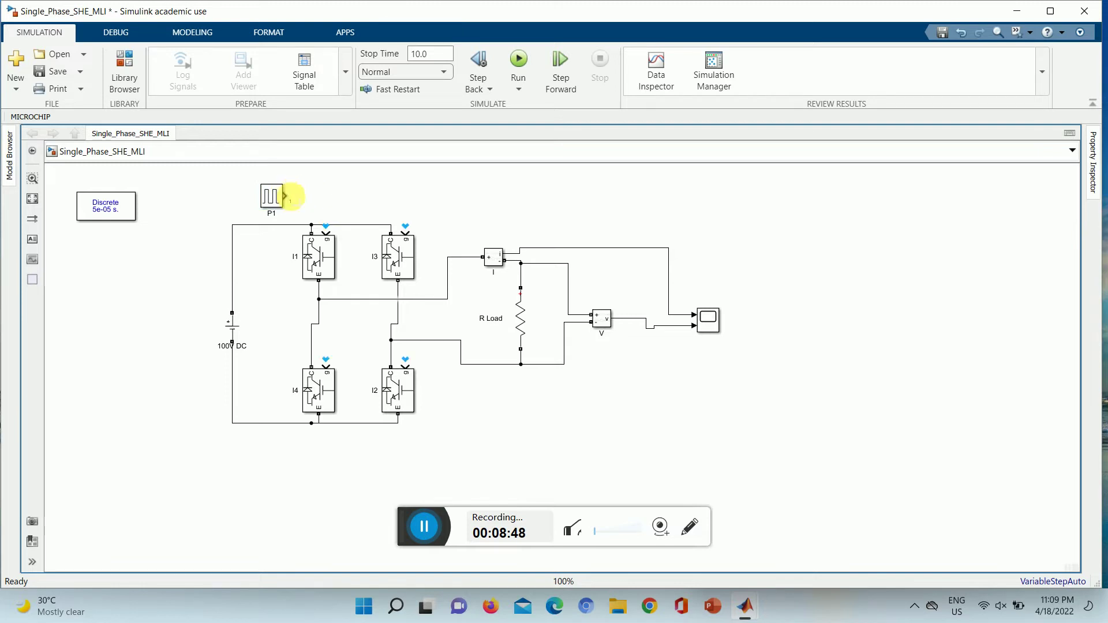
{"action": "left_click_drag", "start_coordinate": [290, 195], "coordinate": [325, 231]}
Step: Set P1's amplitude to 1, period to 0.02 s and pulse width to 50%, keeping the phase delay at 0
{"action": "left_click", "coordinate": [269, 209]}
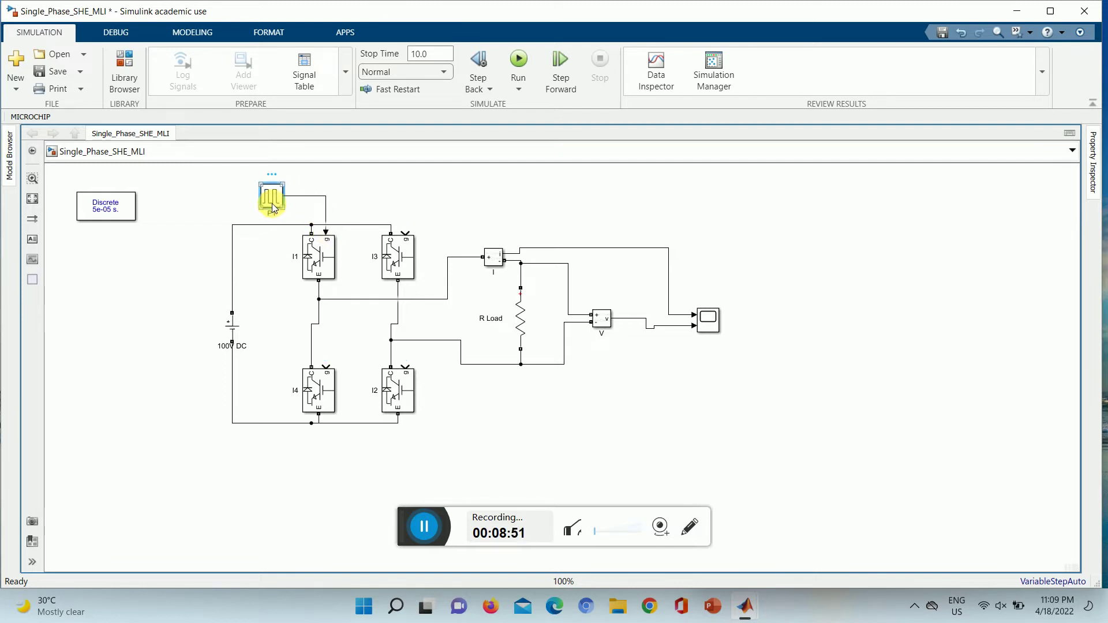
{"action": "double_click", "coordinate": [269, 197]}
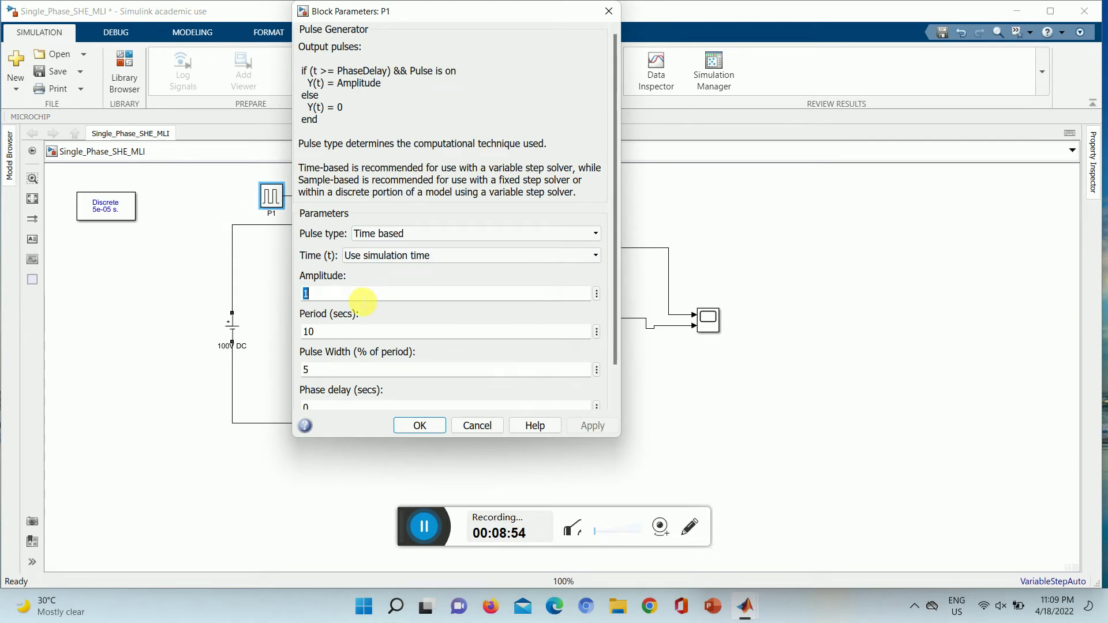
{"action": "type", "text": "5"}
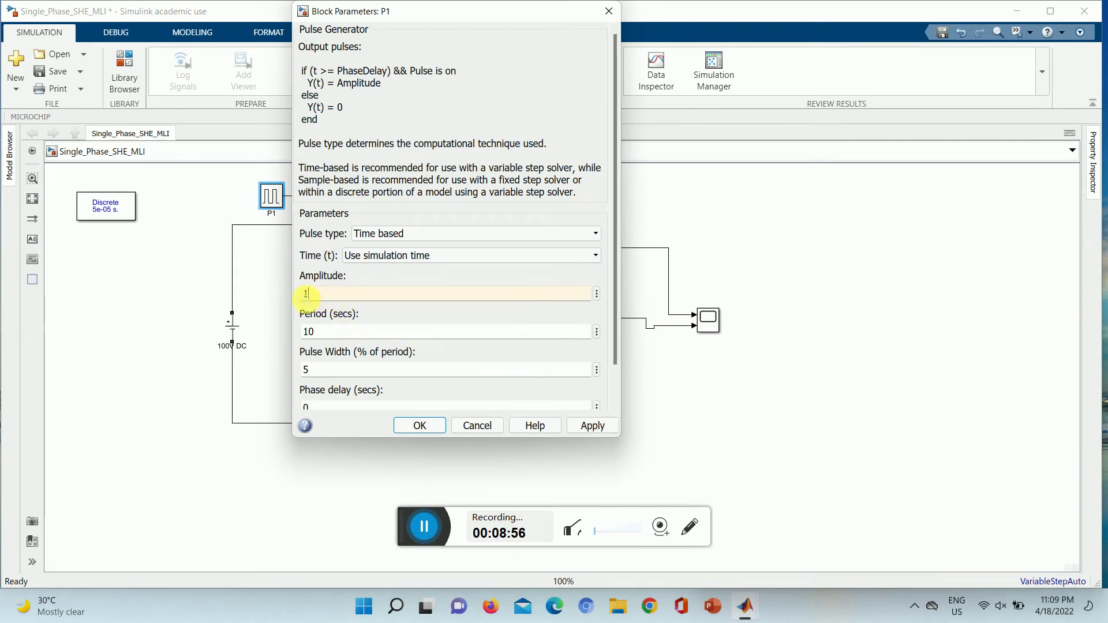
{"action": "double_click", "coordinate": [309, 332]}
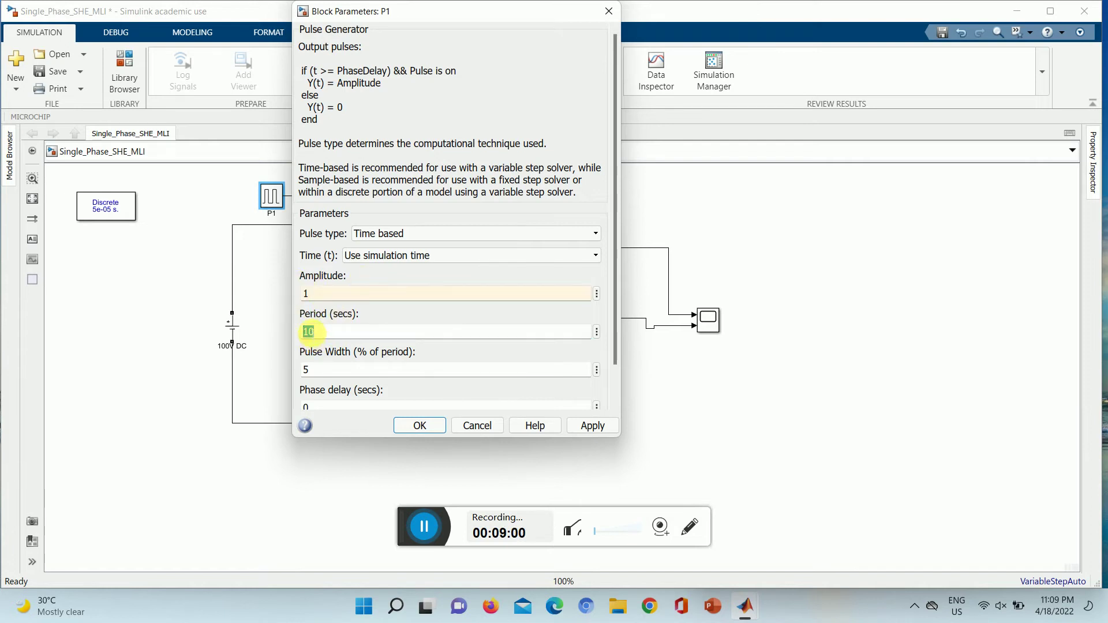
{"action": "type", "text": "02"}
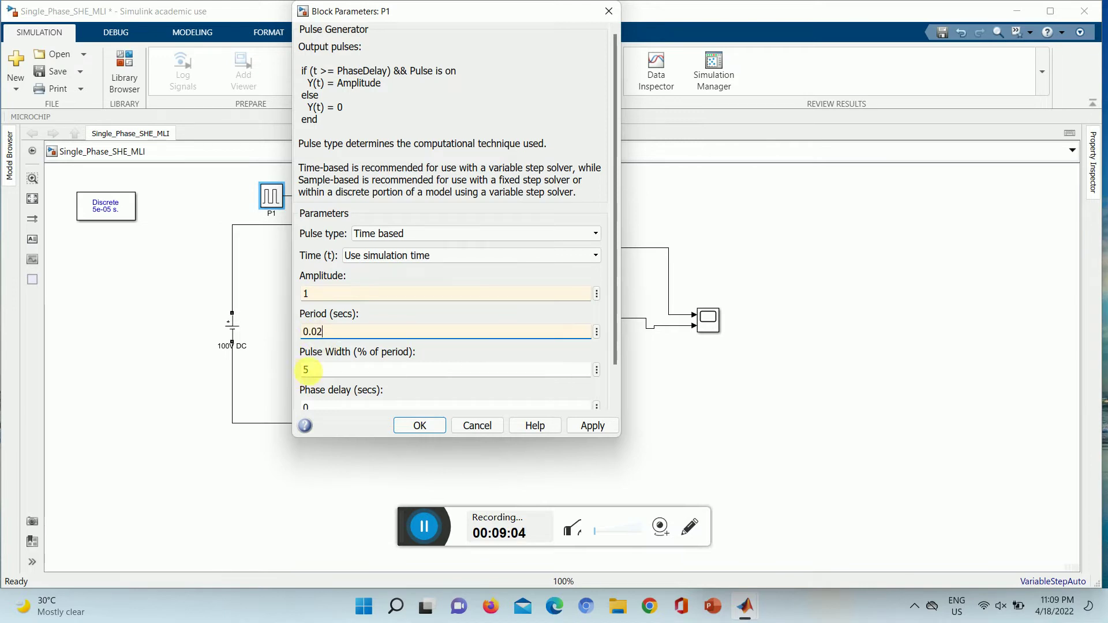
{"action": "double_click", "coordinate": [317, 372]}
{"action": "type", "text": "50"}
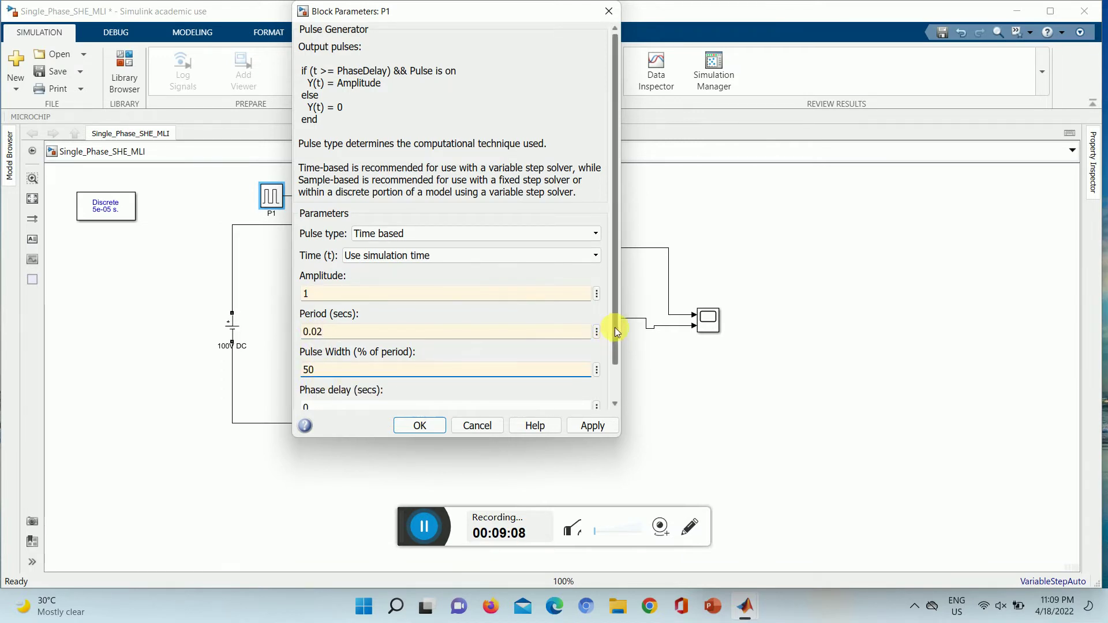
{"action": "left_click_drag", "start_coordinate": [615, 317], "coordinate": [610, 381]}
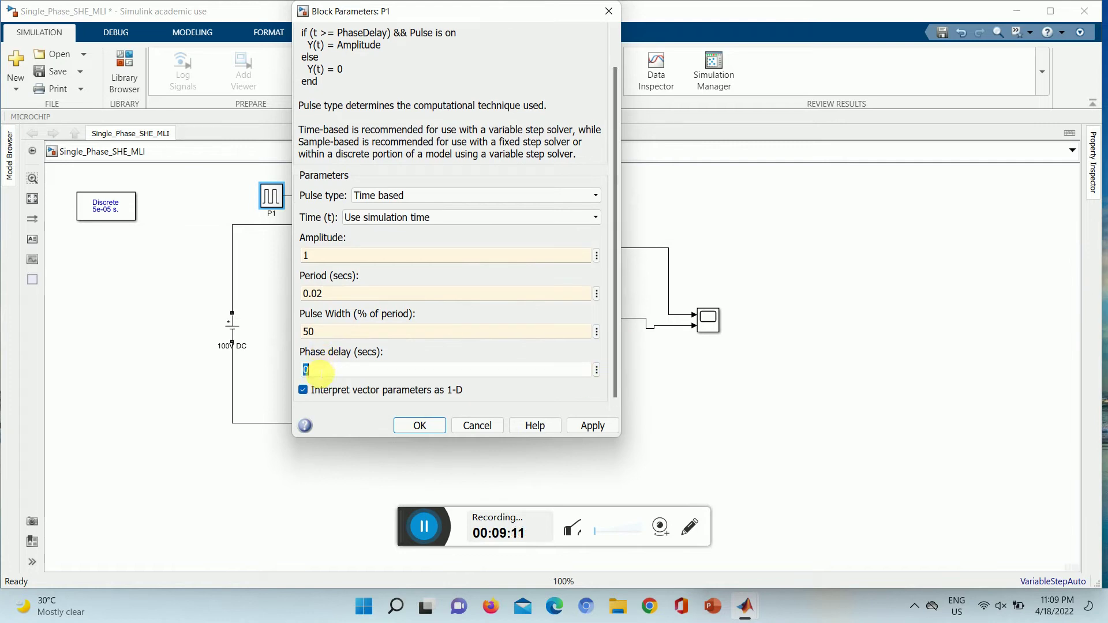
{"action": "double_click", "coordinate": [315, 369]}
{"action": "left_click", "coordinate": [593, 426]}
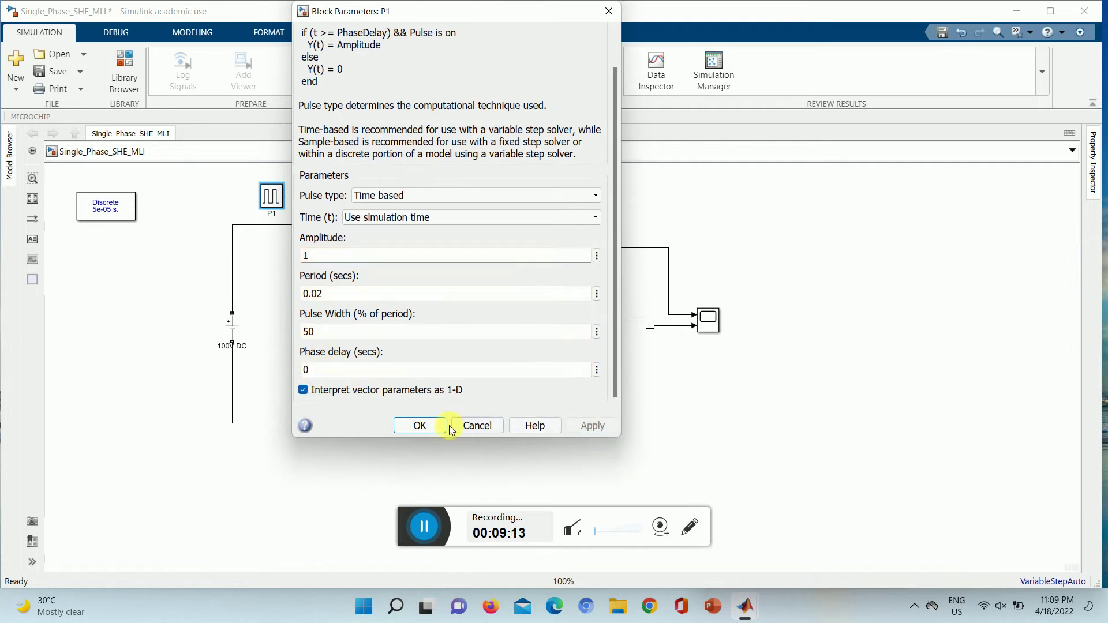
{"action": "left_click", "coordinate": [420, 425]}
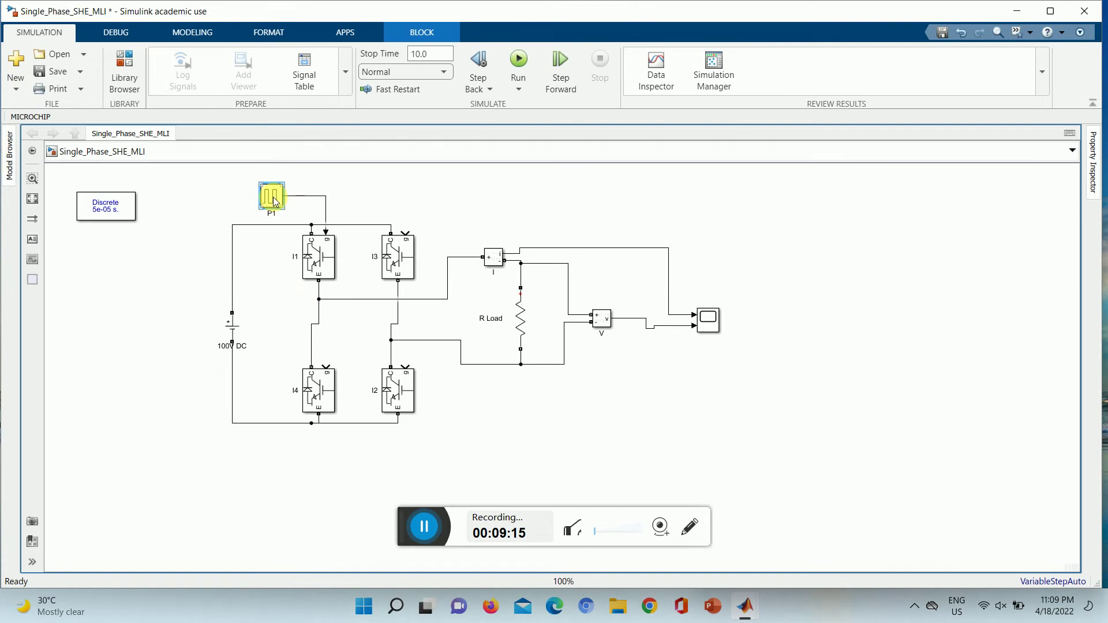
Step: Copy pulse generator P1 to a spot above IGBT I2 as P2 and connect it to I2's gate
{"action": "left_click", "coordinate": [272, 196]}
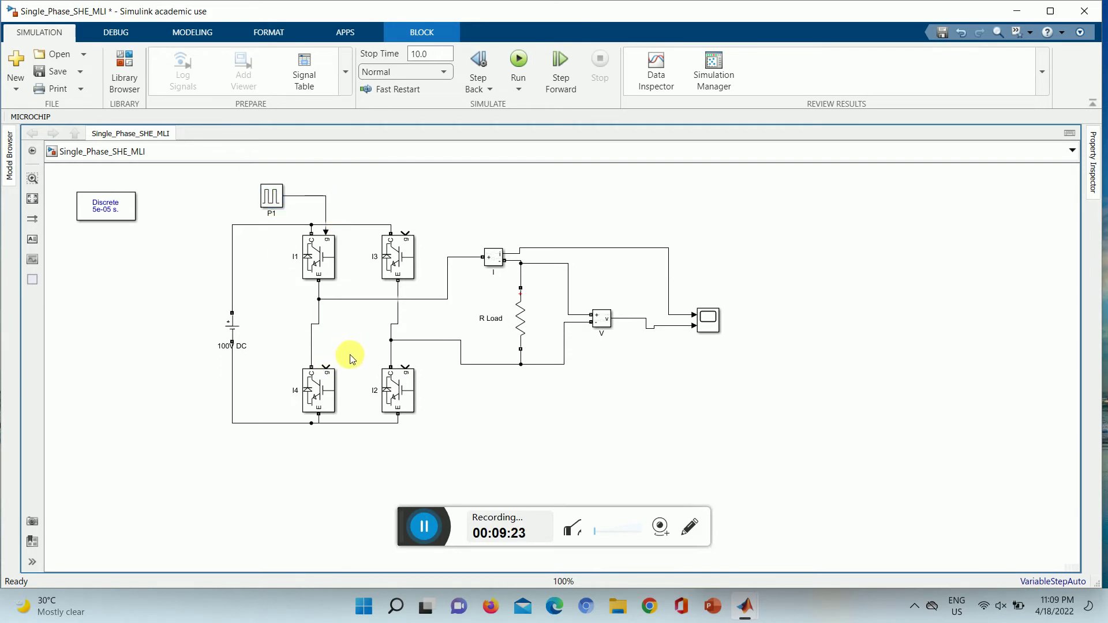
{"action": "key", "text": "ctrl+v"}
{"action": "mouse_move", "coordinate": [372, 354]}
{"action": "left_mouse_down"}
{"action": "mouse_move", "coordinate": [421, 363]}
{"action": "mouse_move", "coordinate": [406, 365]}
{"action": "left_mouse_up"}
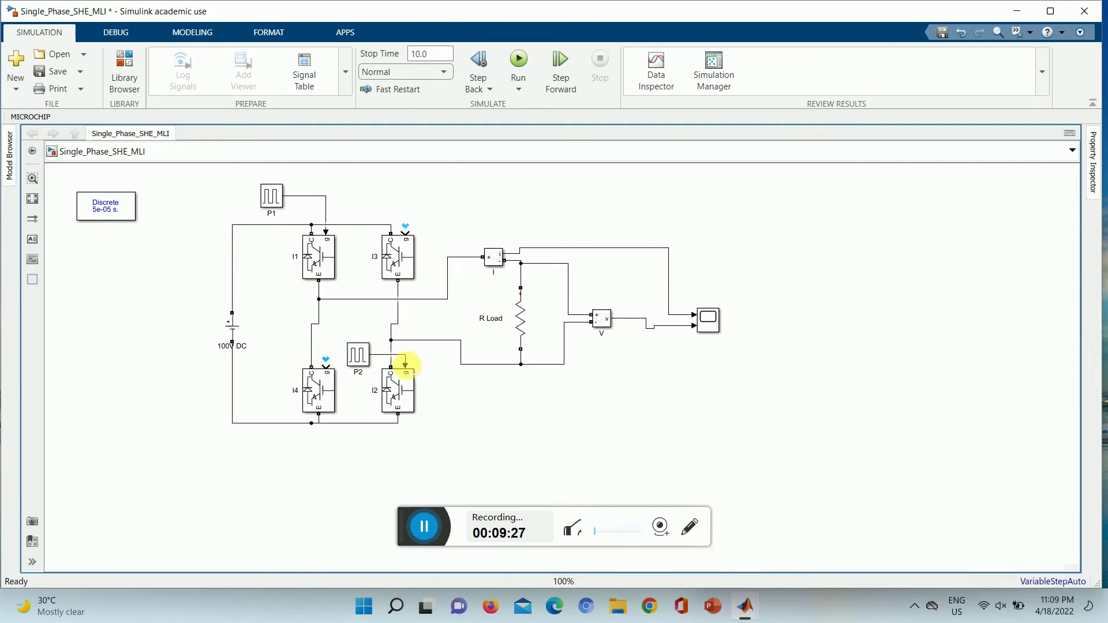
Step: Paste another pulse generator copy, P3, above IGBT I3 and set its phase delay to 0.01 s
{"action": "left_click", "coordinate": [357, 355]}
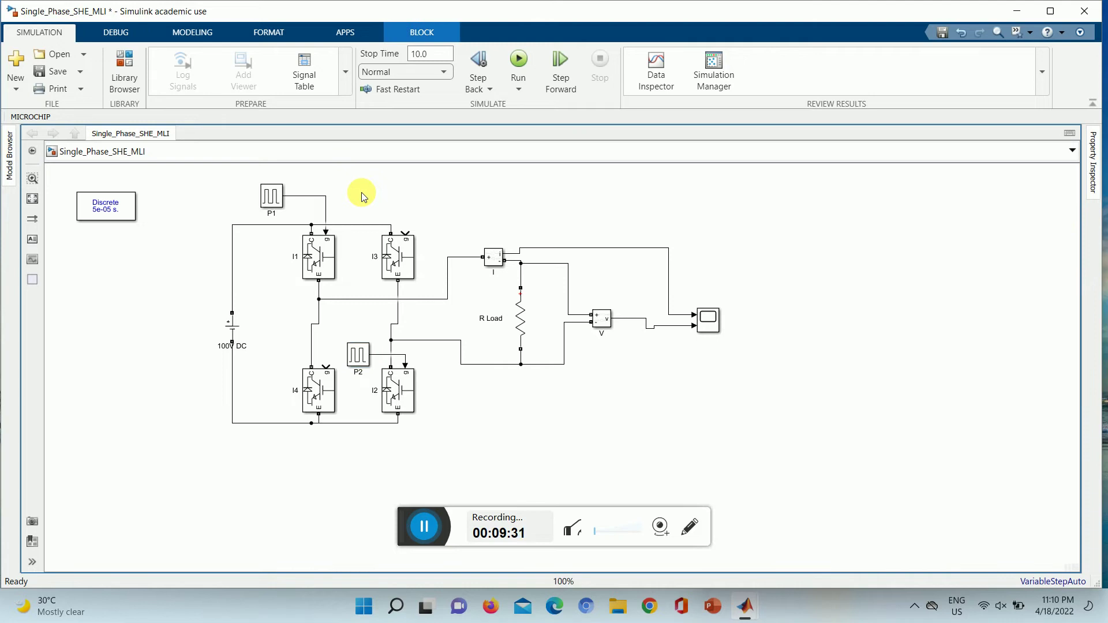
{"action": "key", "text": "ctrl+v"}
{"action": "left_click", "coordinate": [368, 200]}
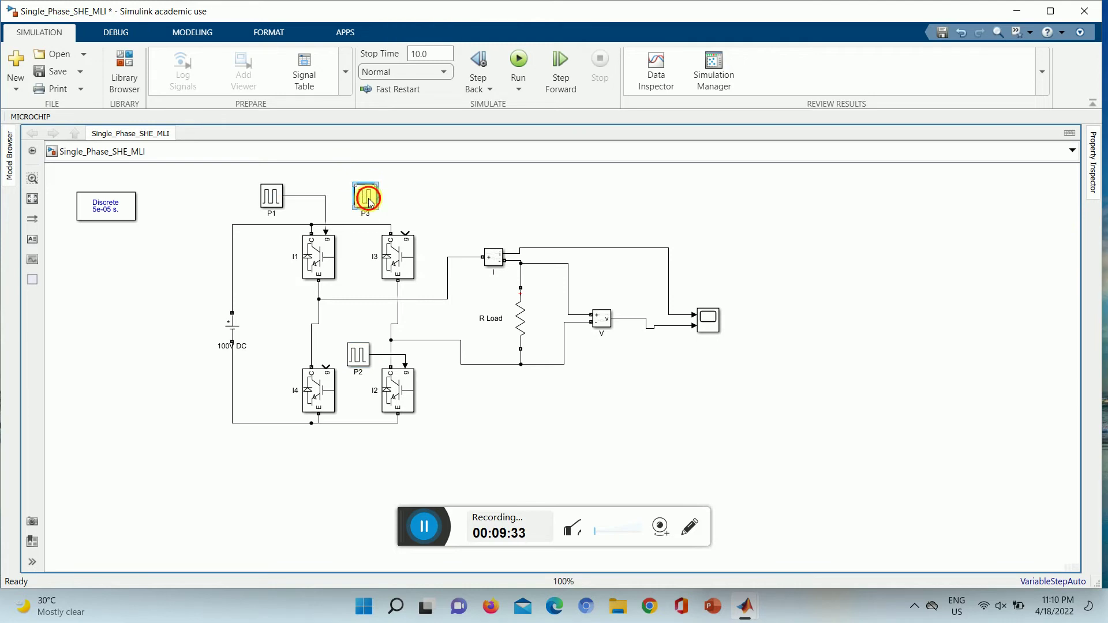
{"action": "double_click", "coordinate": [368, 200]}
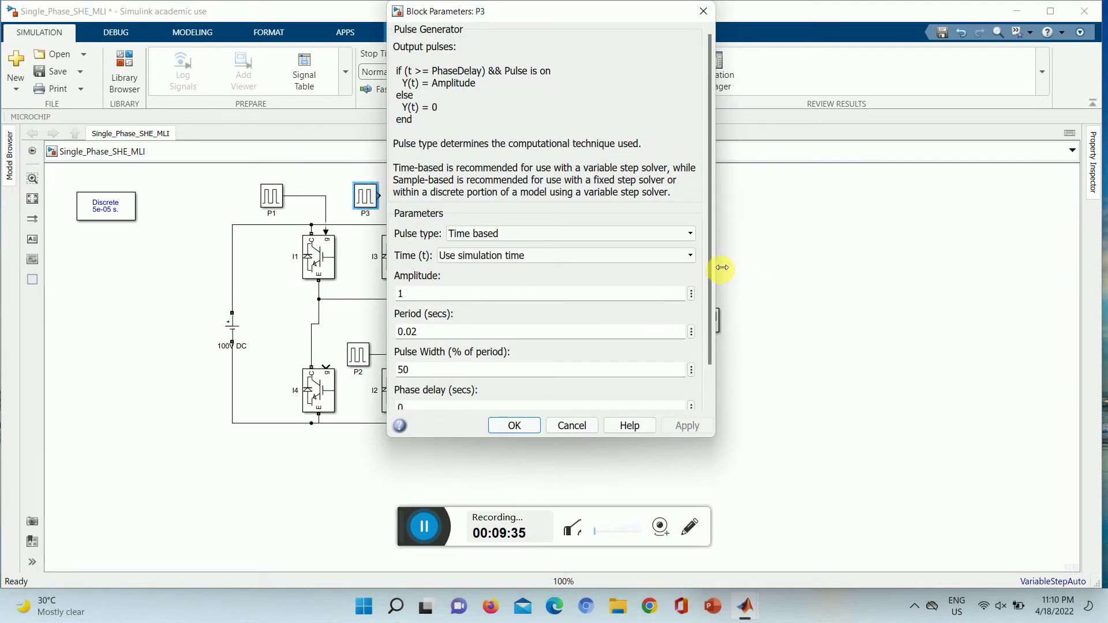
{"action": "left_click_drag", "start_coordinate": [708, 257], "coordinate": [708, 333]}
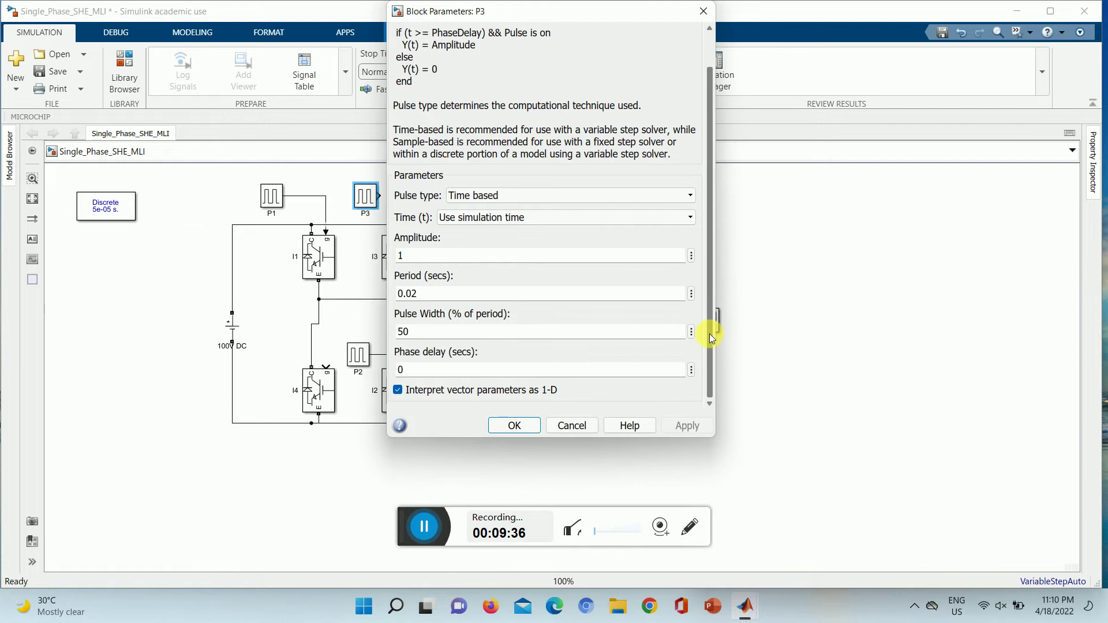
{"action": "double_click", "coordinate": [415, 371]}
{"action": "type", "text": "01"}
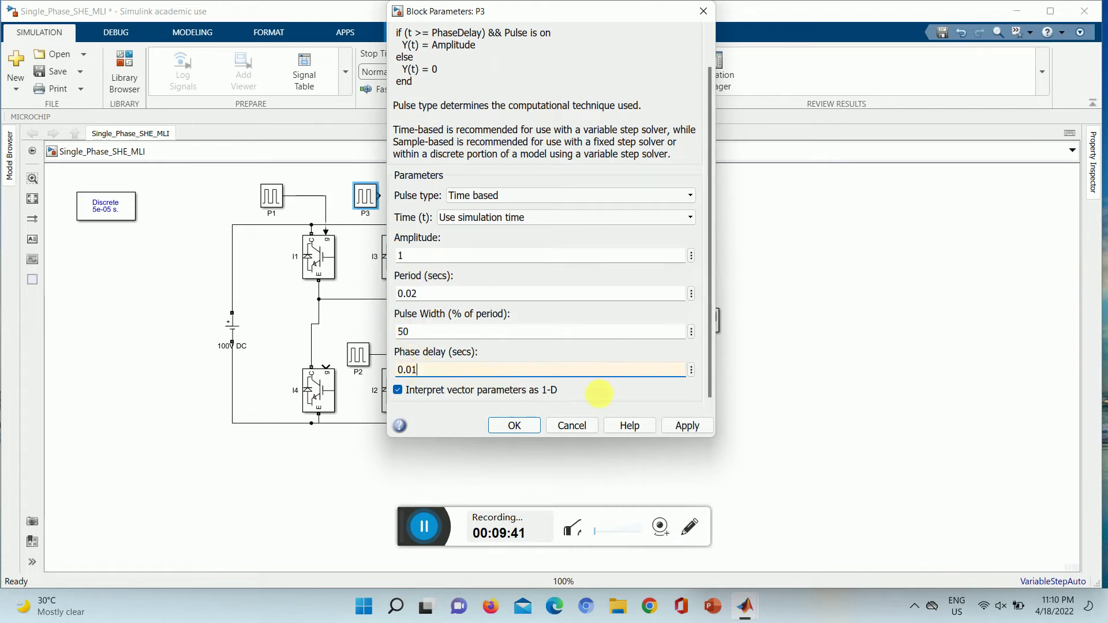
{"action": "left_click", "coordinate": [684, 424]}
{"action": "left_click", "coordinate": [515, 426]}
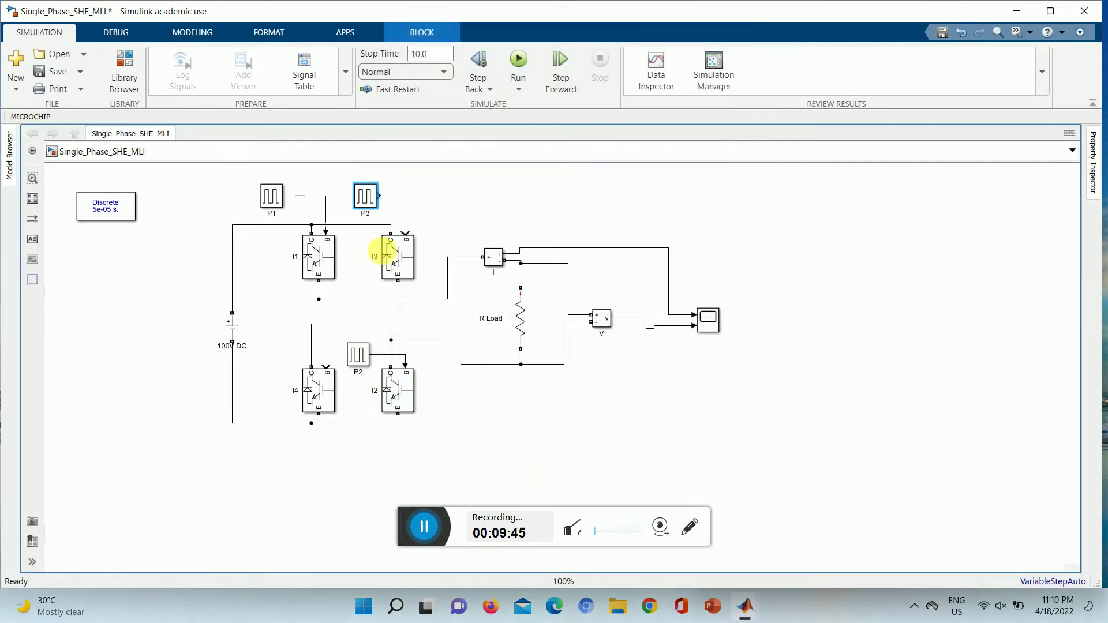
Step: Copy pulse generator P3 and place the duplicate, P4, above and beside IGBT I4
{"action": "key", "text": "ctrl+c"}
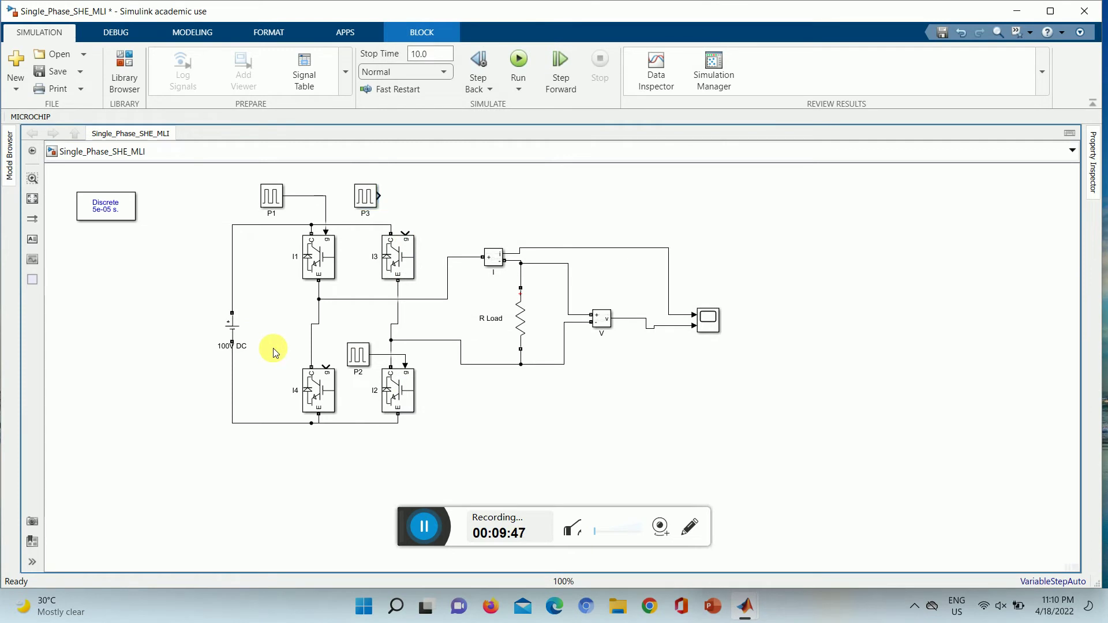
{"action": "left_click", "coordinate": [273, 348]}
{"action": "key", "text": "ctrl+v"}
{"action": "left_click_drag", "start_coordinate": [281, 363], "coordinate": [277, 348]}
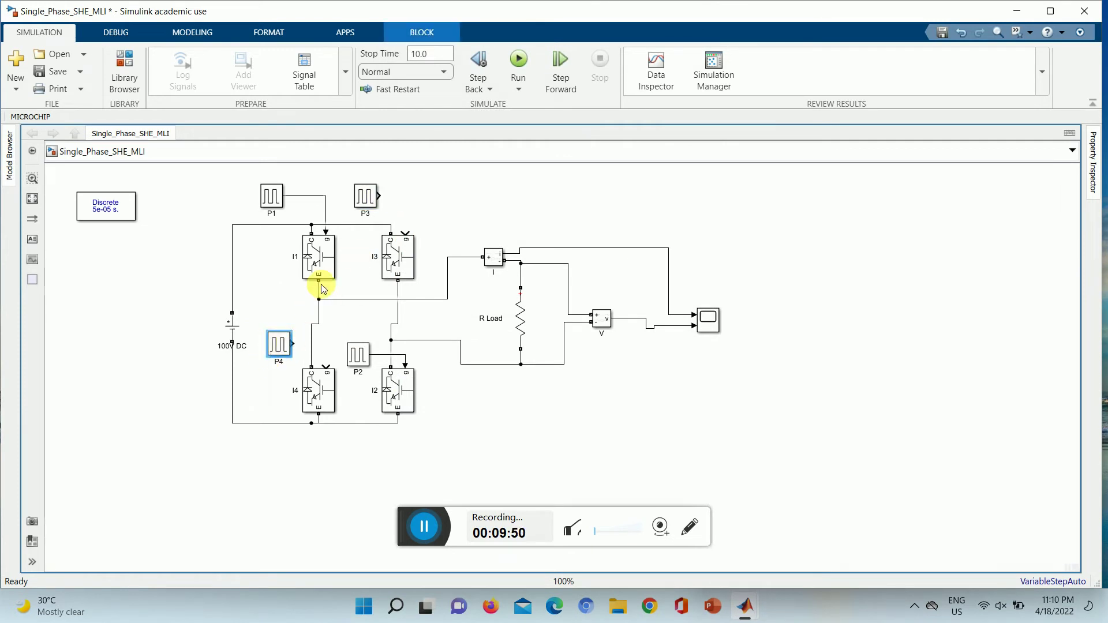
Step: Connect pulse generator P3 to the gate of I3 and P4 to the gate of I4
{"action": "left_click_drag", "start_coordinate": [382, 195], "coordinate": [406, 232]}
{"action": "left_click", "coordinate": [289, 343]}
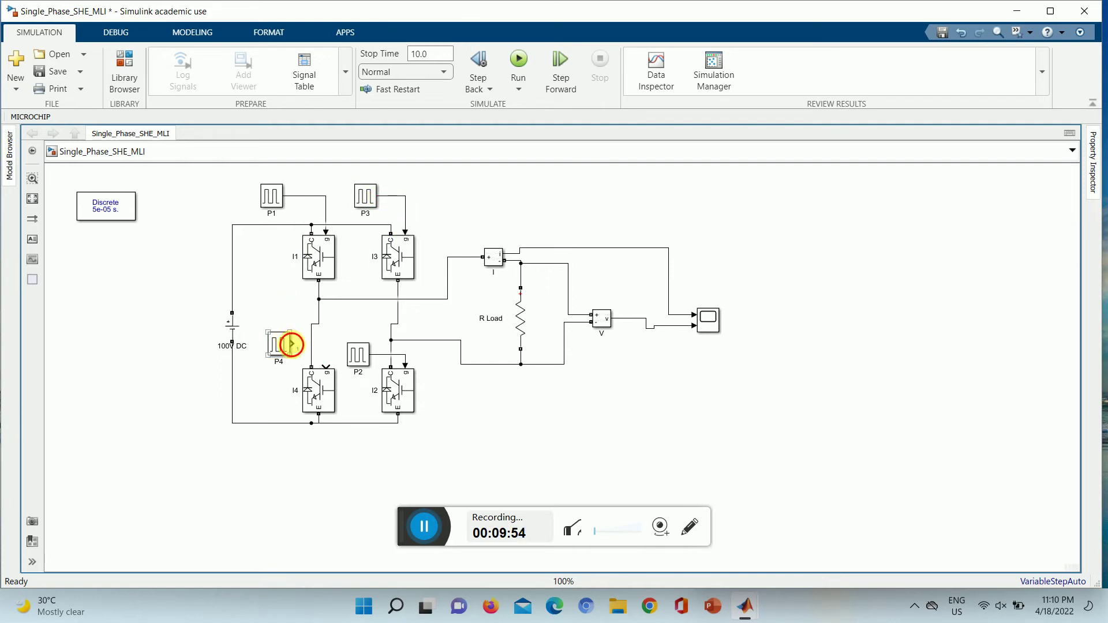
{"action": "left_click_drag", "start_coordinate": [291, 344], "coordinate": [321, 359]}
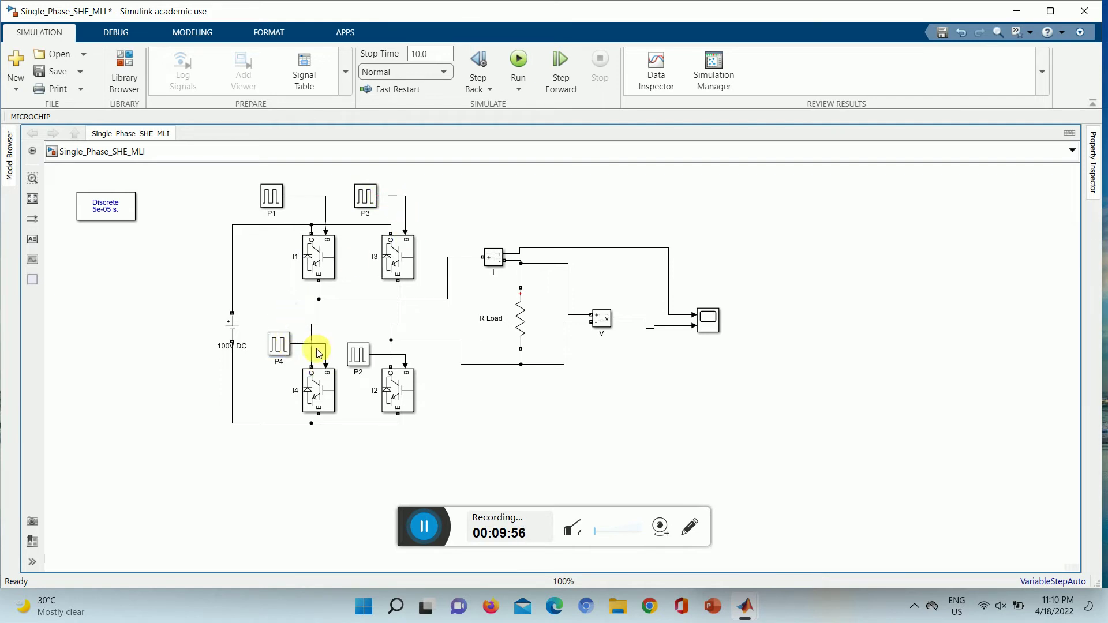
{"action": "left_click", "coordinate": [316, 386]}
{"action": "left_click", "coordinate": [255, 374]}
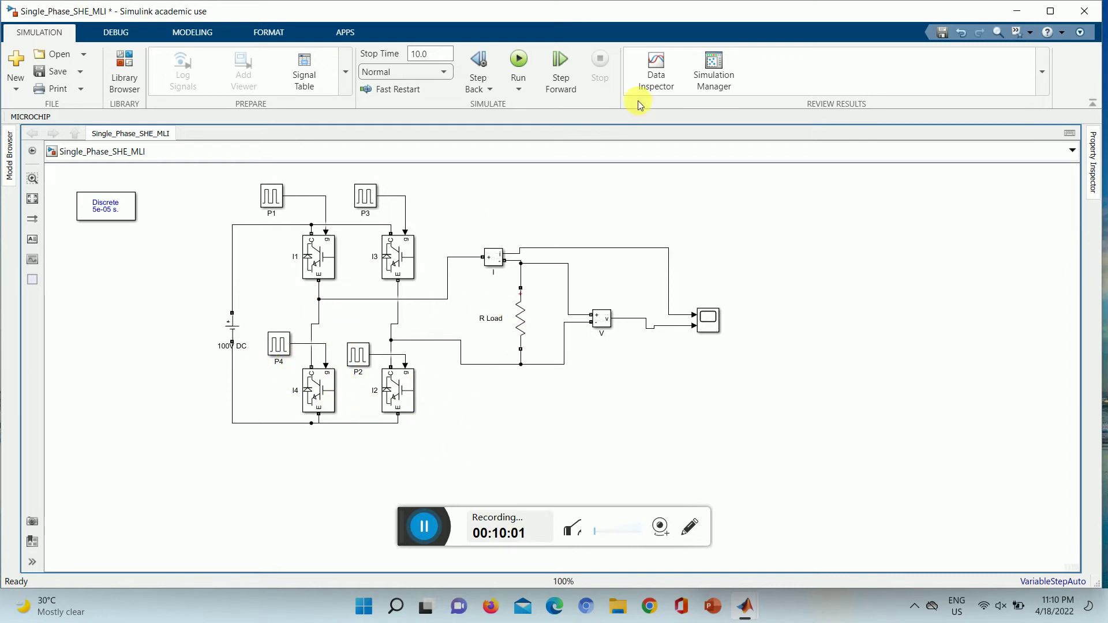
Step: Set the simulation stop time to 0.1 and run the model
{"action": "left_click", "coordinate": [440, 55]}
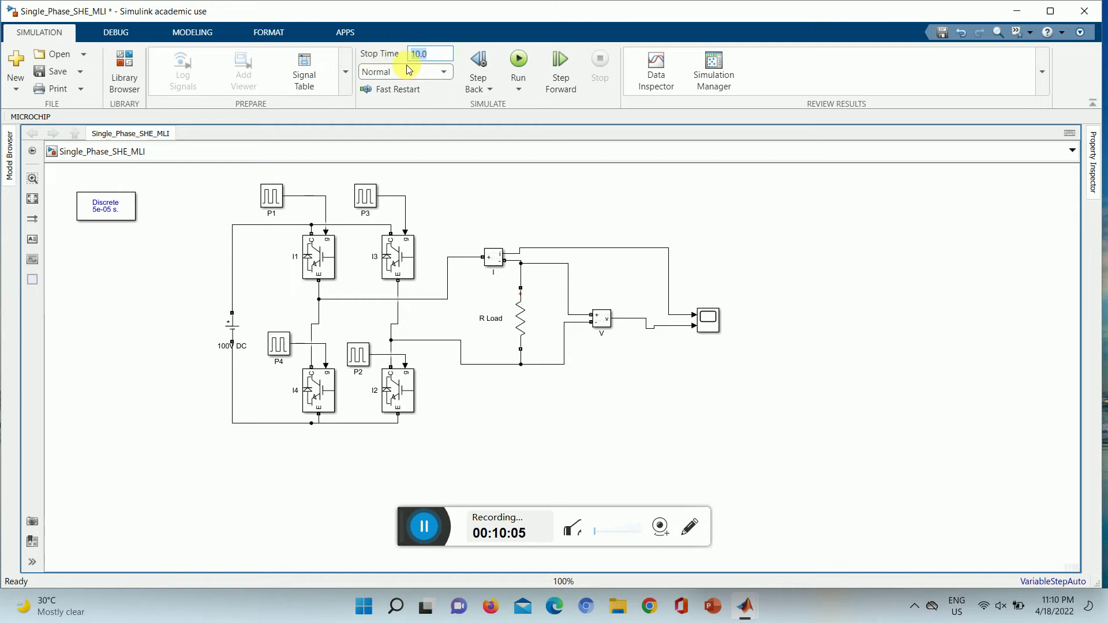
{"action": "type", "text": "0.1"}
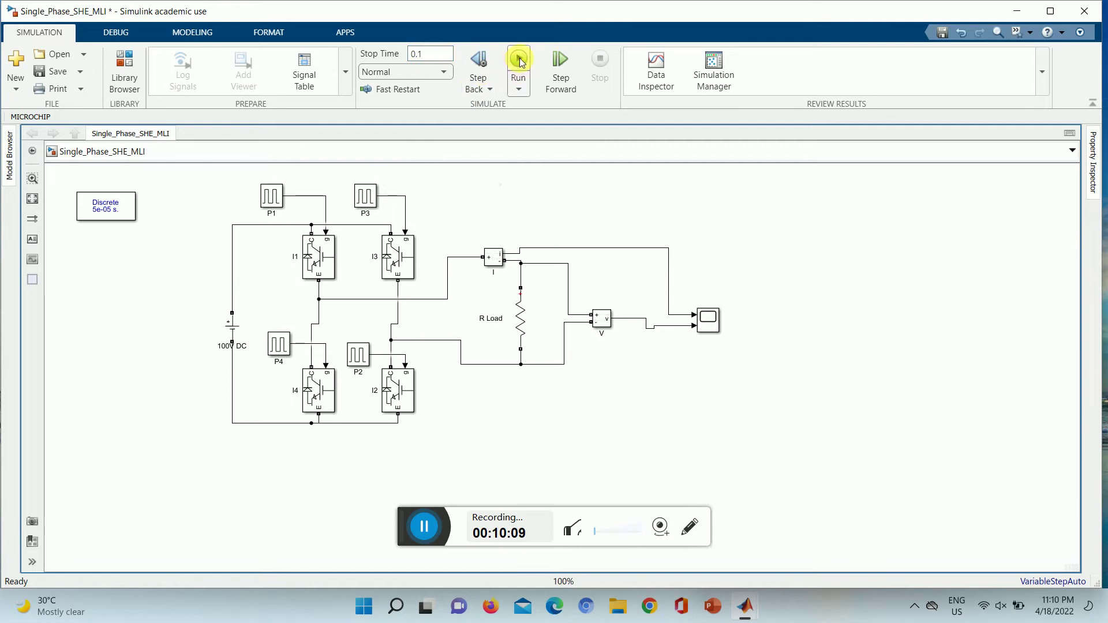
{"action": "key", "text": "ctrl+t"}
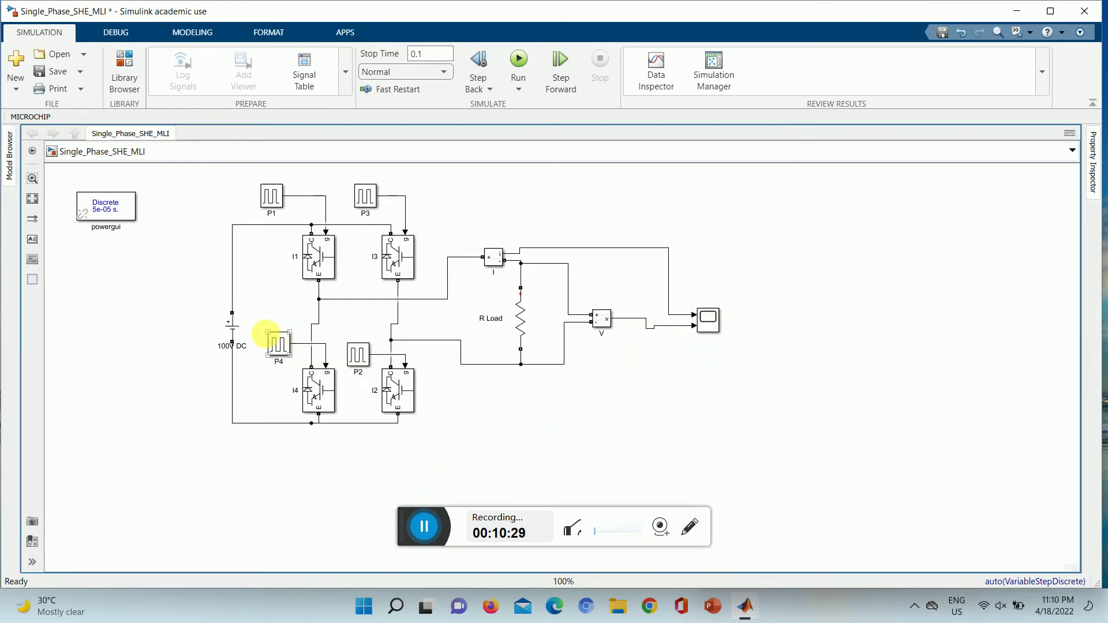
Step: Open the Scope and configure display 2 with the title Voltage and Y-limits from -150 to 150
{"action": "left_click", "coordinate": [715, 329]}
{"action": "double_click", "coordinate": [714, 329]}
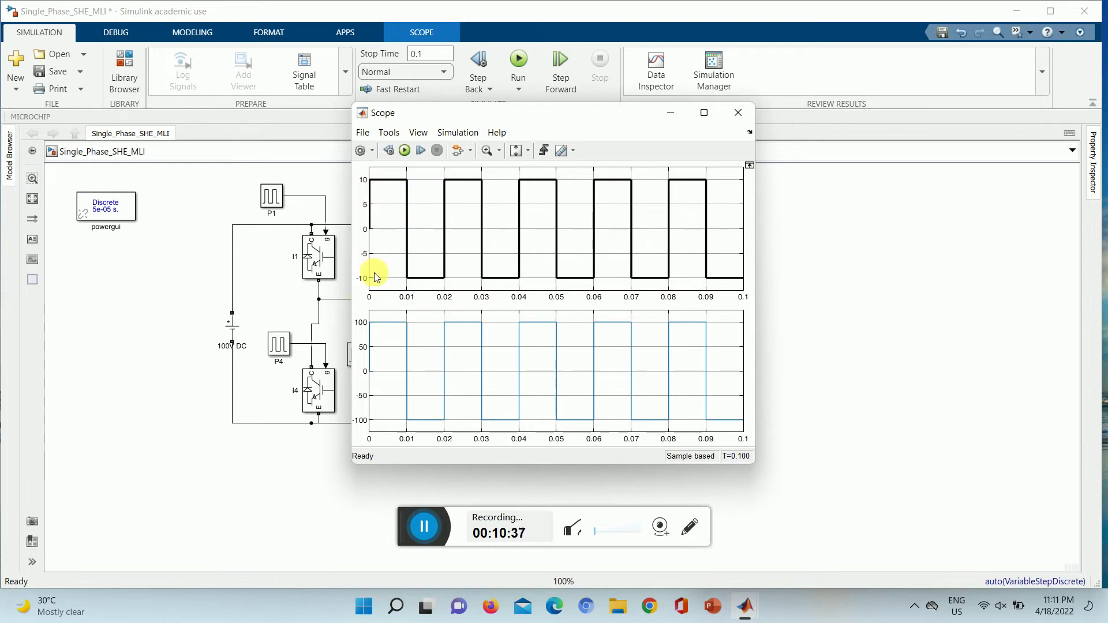
{"action": "right_click", "coordinate": [529, 369]}
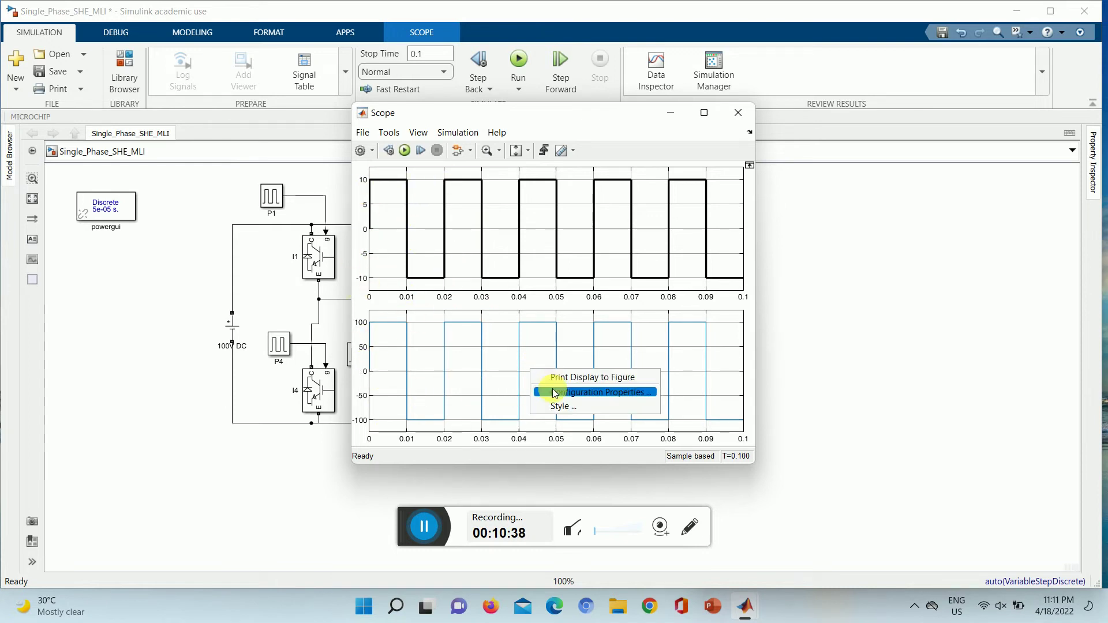
{"action": "left_click", "coordinate": [556, 393]}
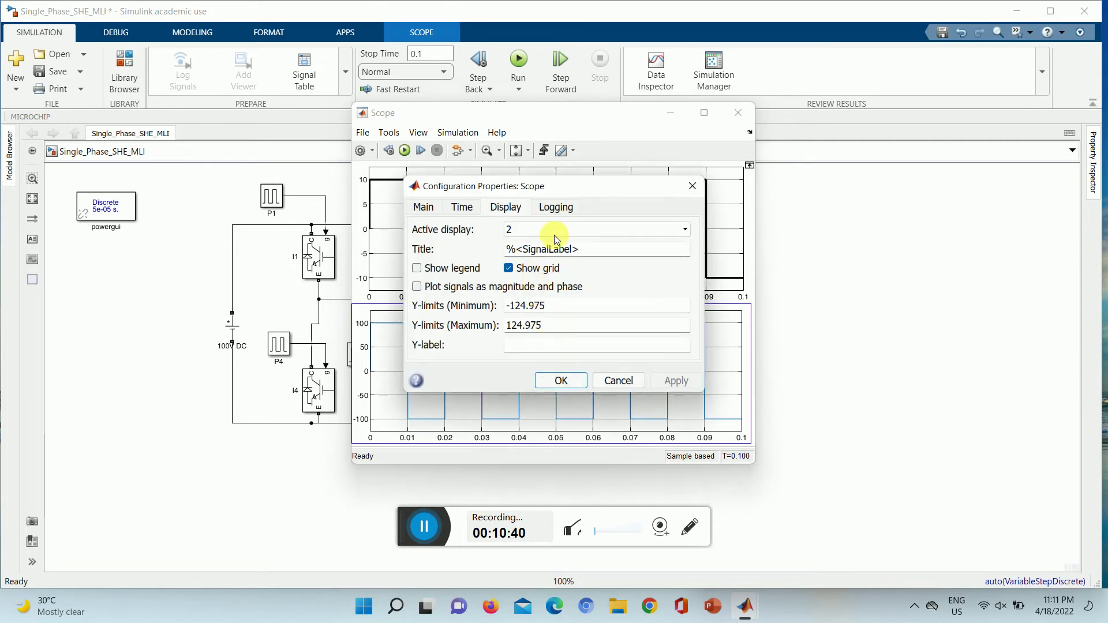
{"action": "triple_click", "coordinate": [580, 255]}
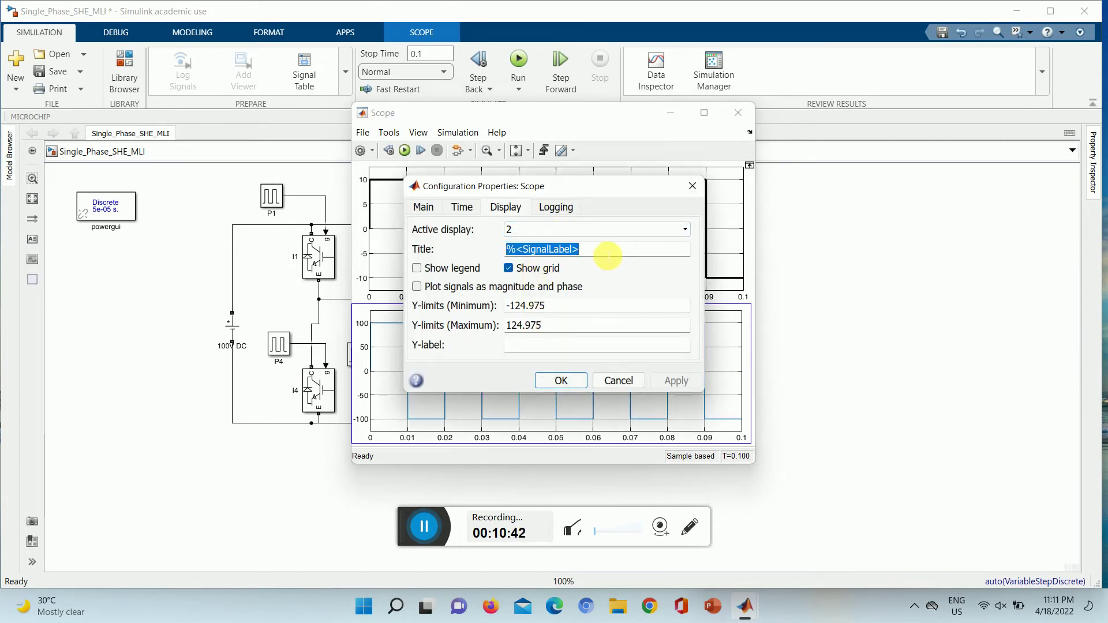
{"action": "type", "text": "VO"}
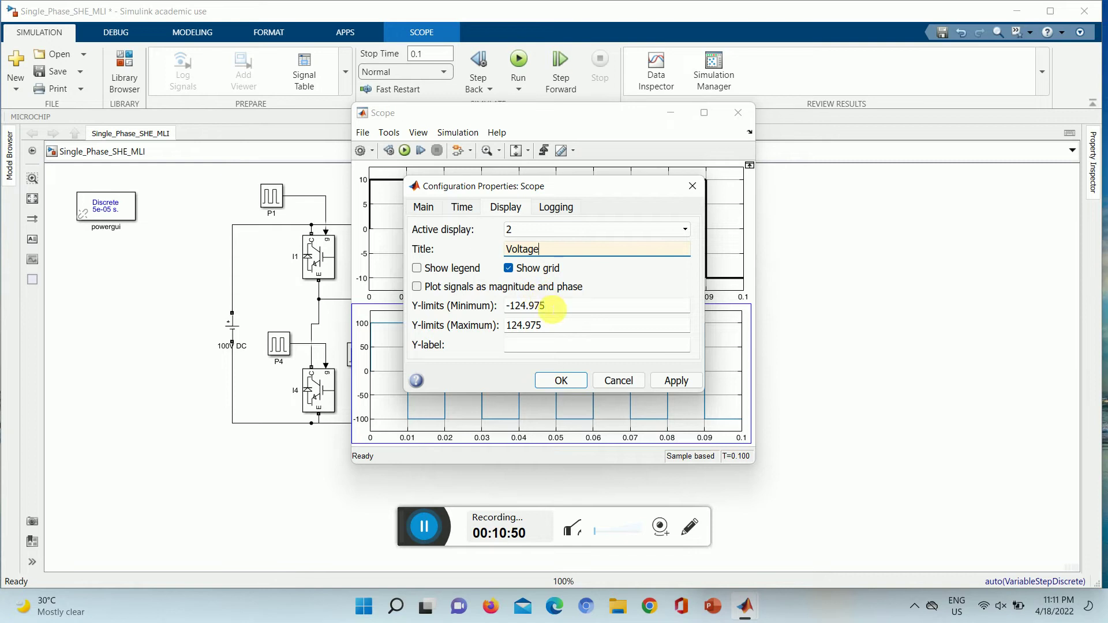
{"action": "triple_click", "coordinate": [554, 310]}
{"action": "type", "text": "-150"}
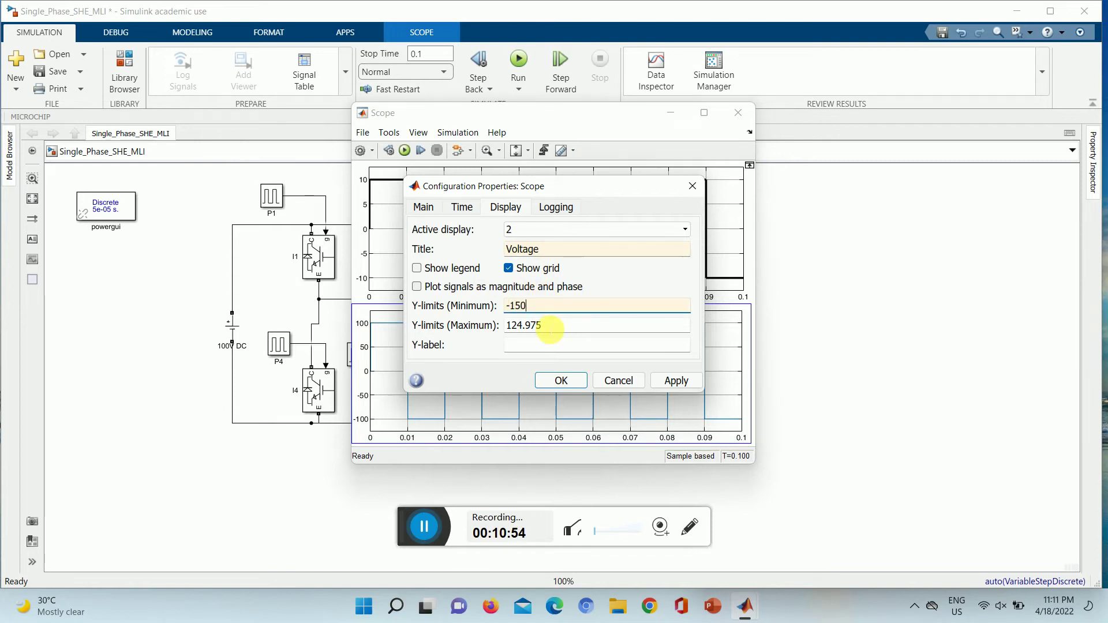
{"action": "triple_click", "coordinate": [551, 327]}
{"action": "type", "text": "150"}
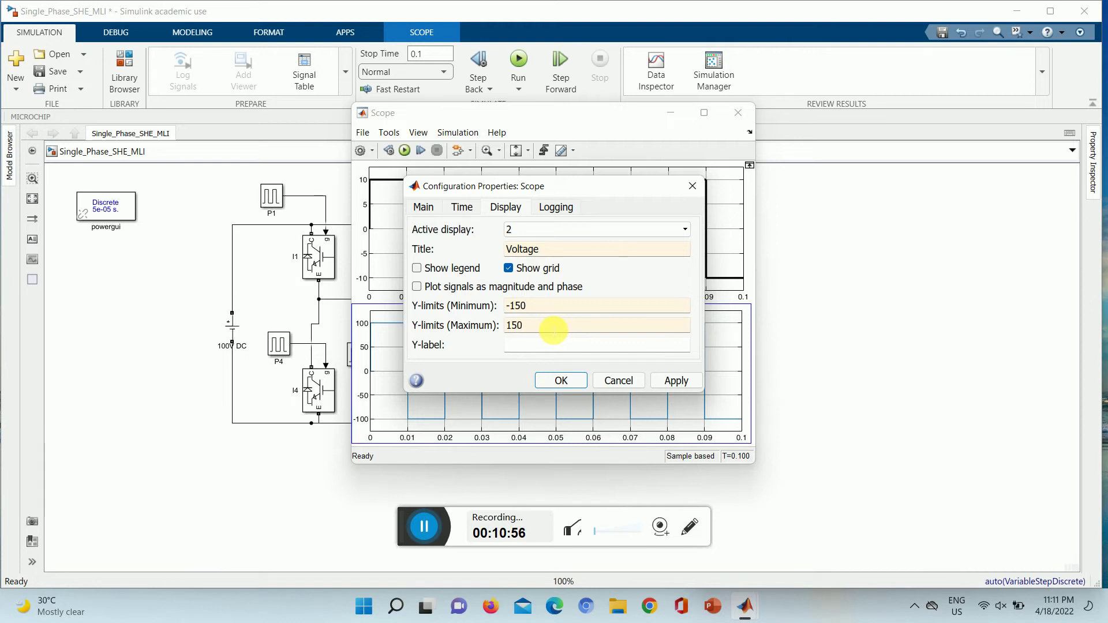
{"action": "left_click", "coordinate": [679, 382]}
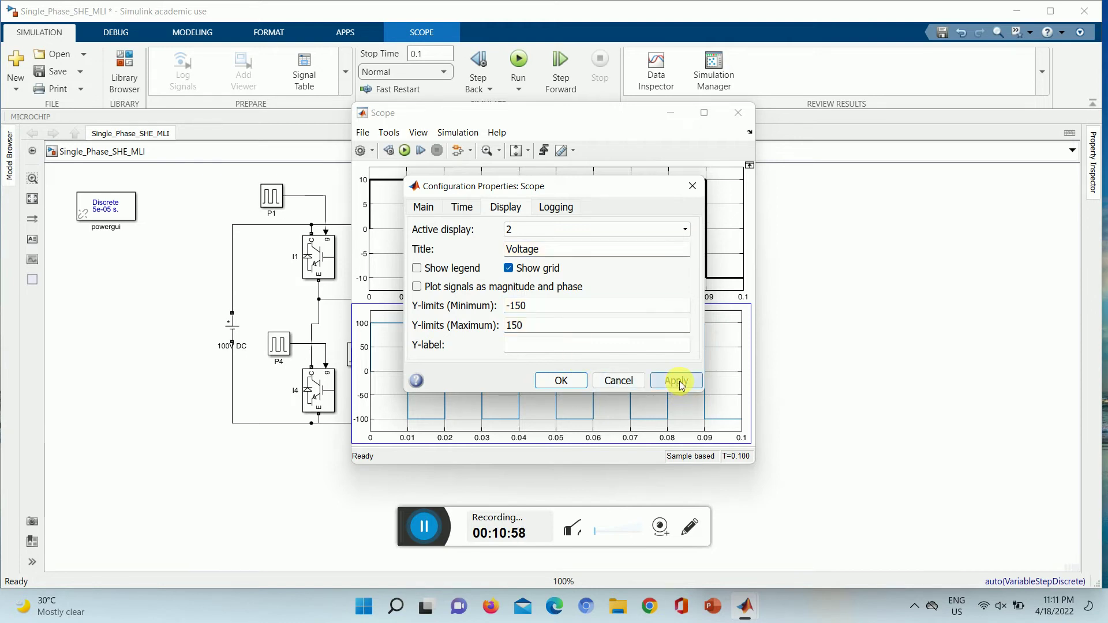
{"action": "left_click", "coordinate": [562, 381]}
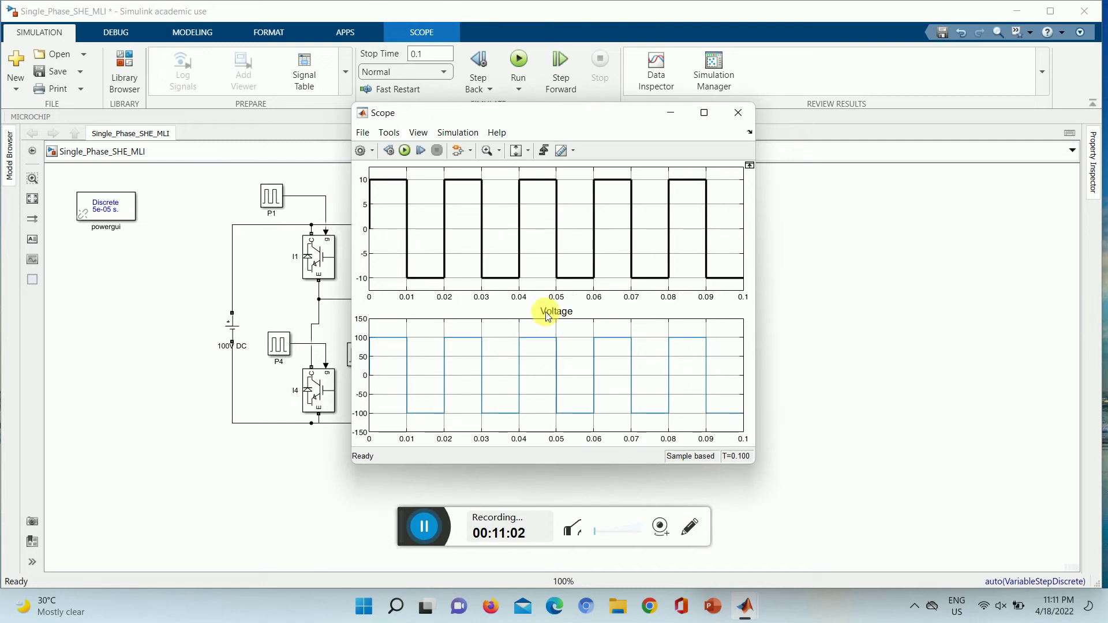
Step: Set the line width of the V signal on the Scope's second display to 2.0
{"action": "right_click", "coordinate": [549, 358]}
{"action": "left_click", "coordinate": [598, 399]}
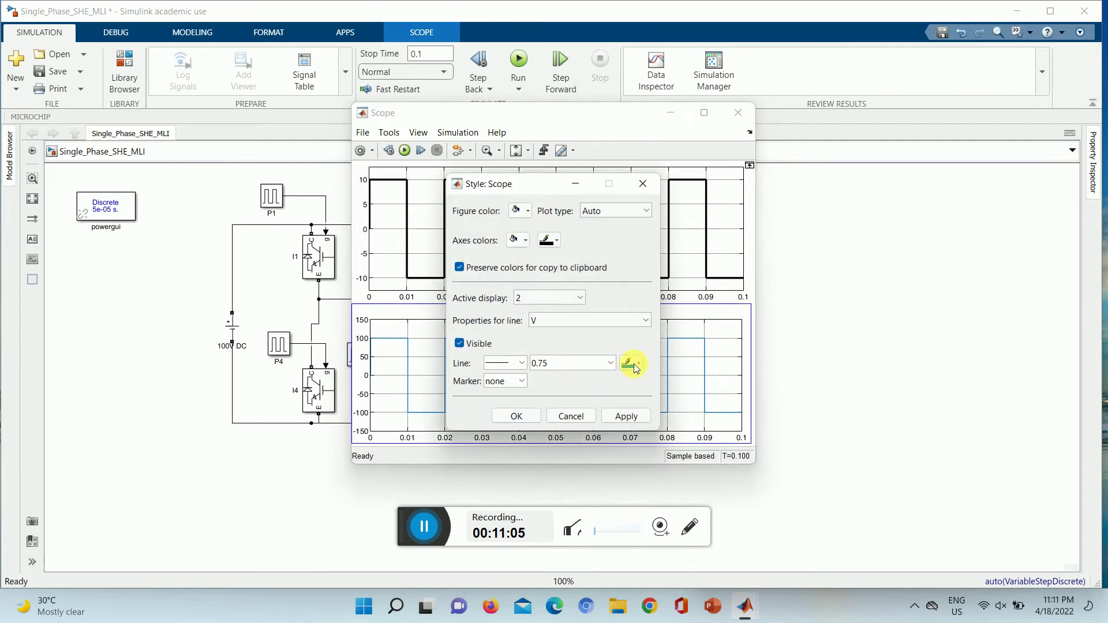
{"action": "left_click", "coordinate": [610, 363]}
{"action": "left_click", "coordinate": [554, 402]}
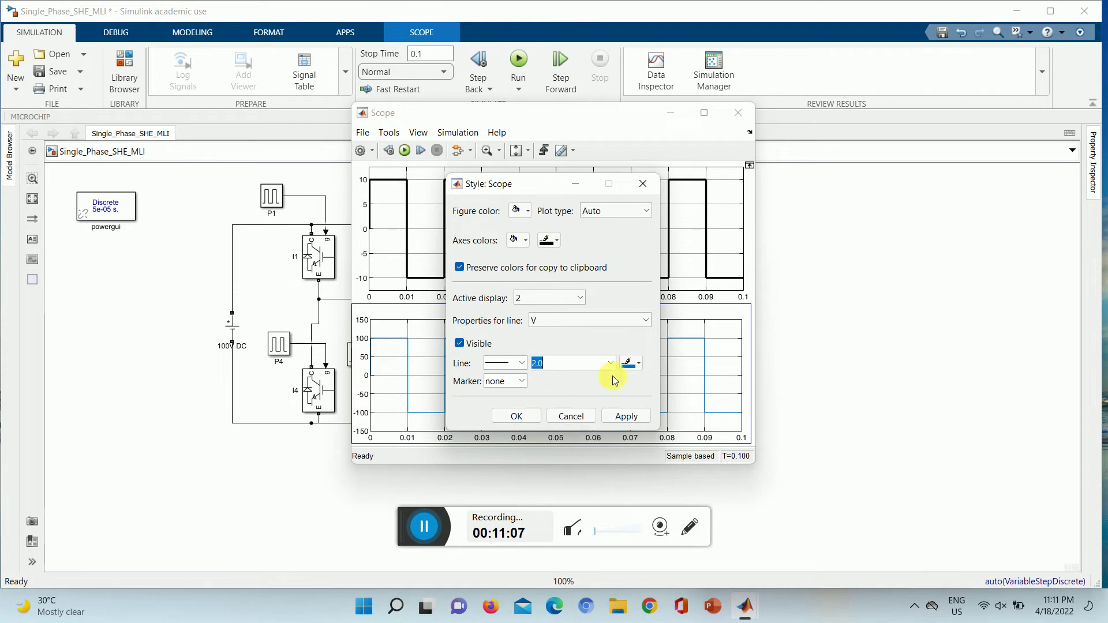
{"action": "left_click", "coordinate": [626, 417]}
{"action": "left_click", "coordinate": [517, 416]}
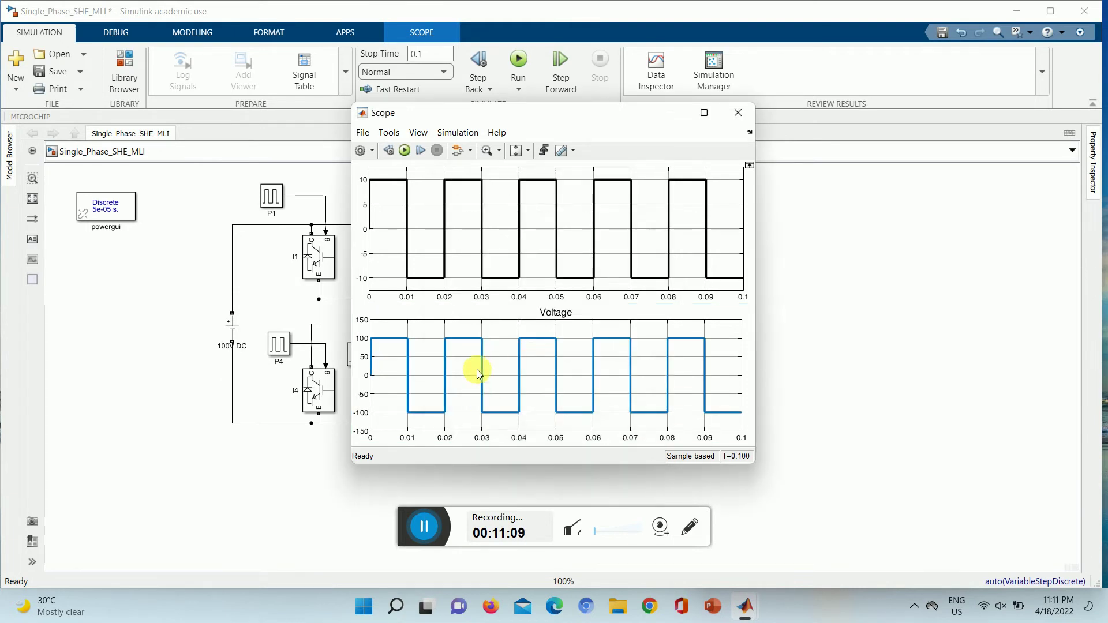
Step: Configure the Scope's display 1 with the title Current and Y-limits from -15 to 15
{"action": "right_click", "coordinate": [543, 217]}
{"action": "left_click", "coordinate": [576, 240]}
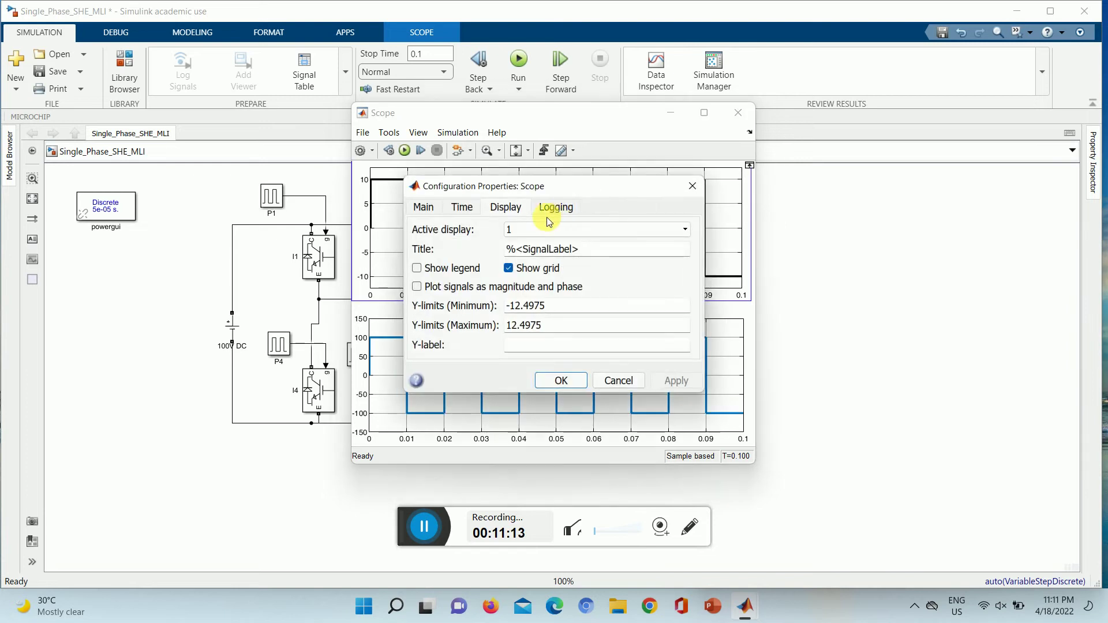
{"action": "triple_click", "coordinate": [577, 249]}
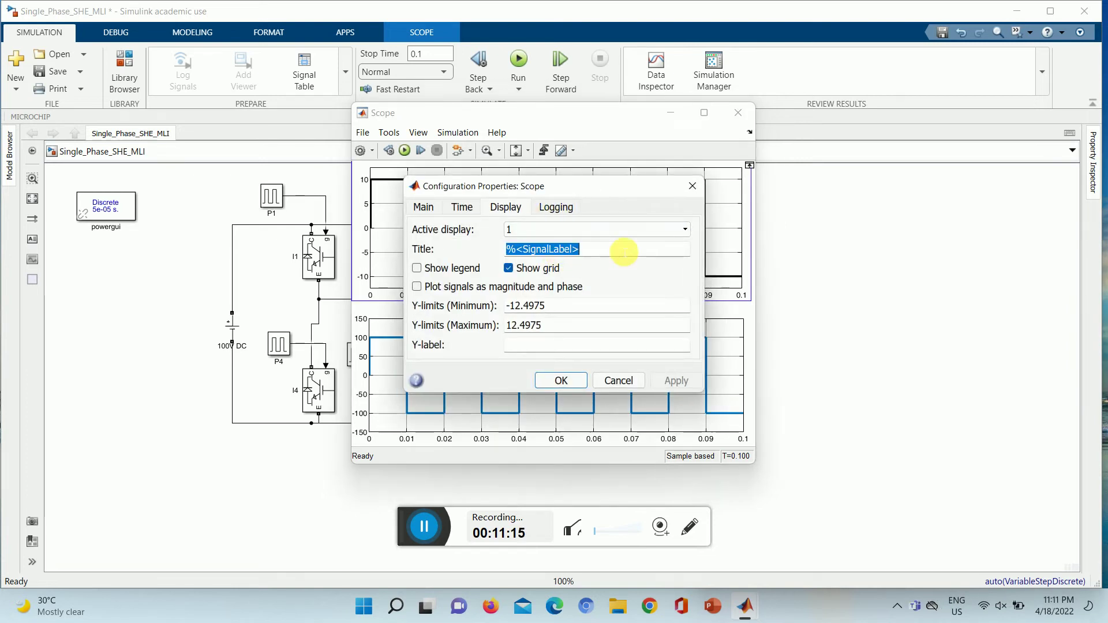
{"action": "type", "text": "Cu"}
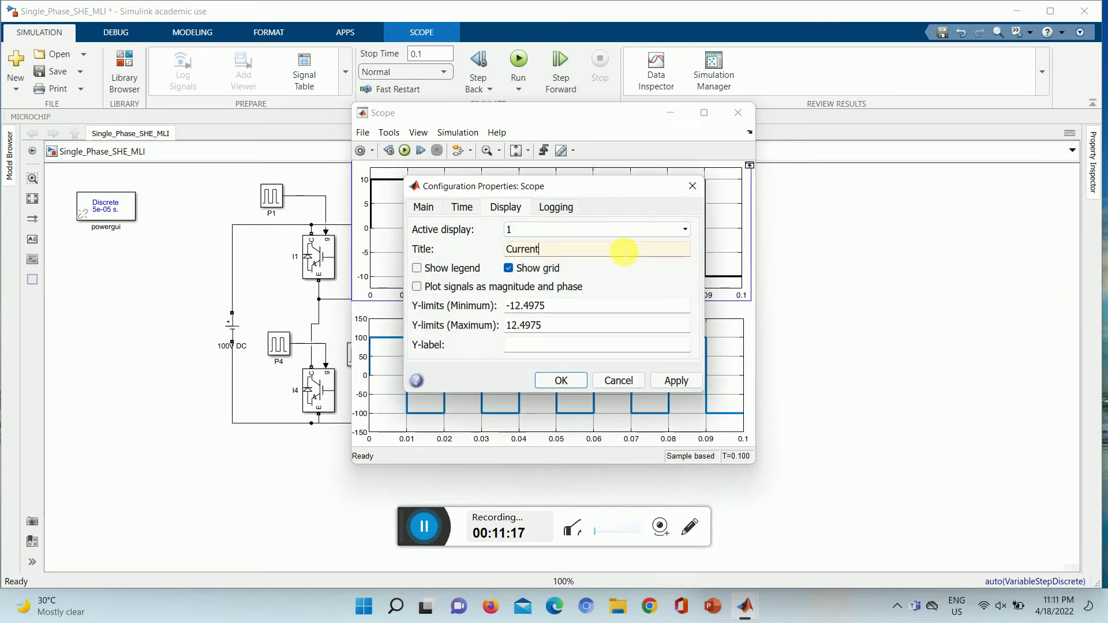
{"action": "type", "text": "rrent"}
{"action": "triple_click", "coordinate": [574, 311]}
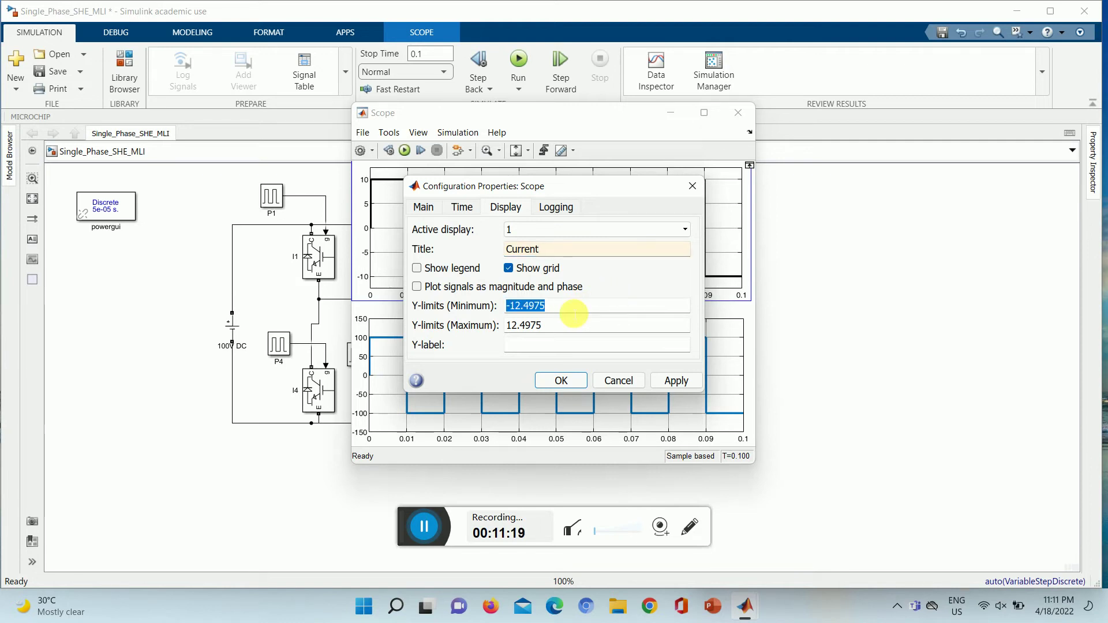
{"action": "type", "text": "-15"}
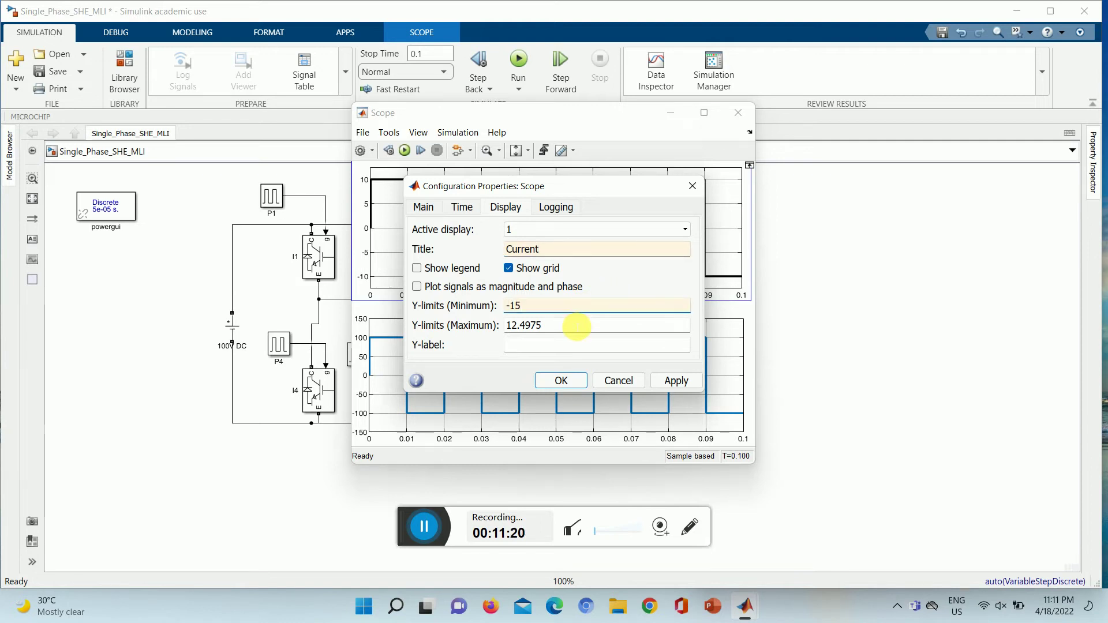
{"action": "triple_click", "coordinate": [576, 326]}
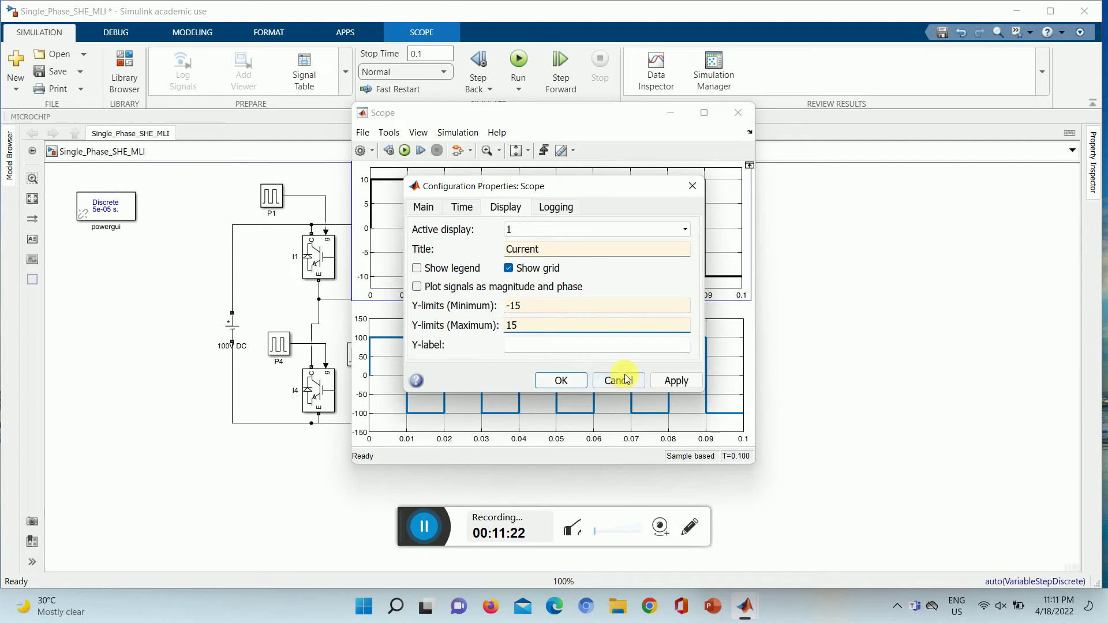
{"action": "left_click", "coordinate": [670, 385]}
{"action": "left_click", "coordinate": [560, 380]}
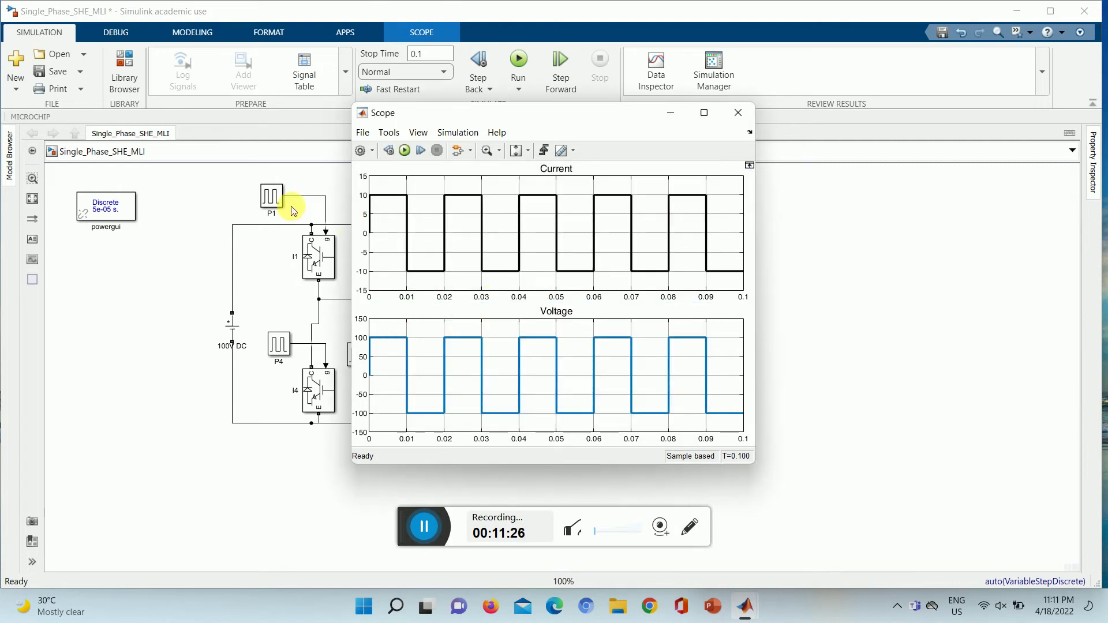
Step: Examine the current and voltage waveforms in the enlarged Scope window and return to the model
{"action": "left_click", "coordinate": [704, 113]}
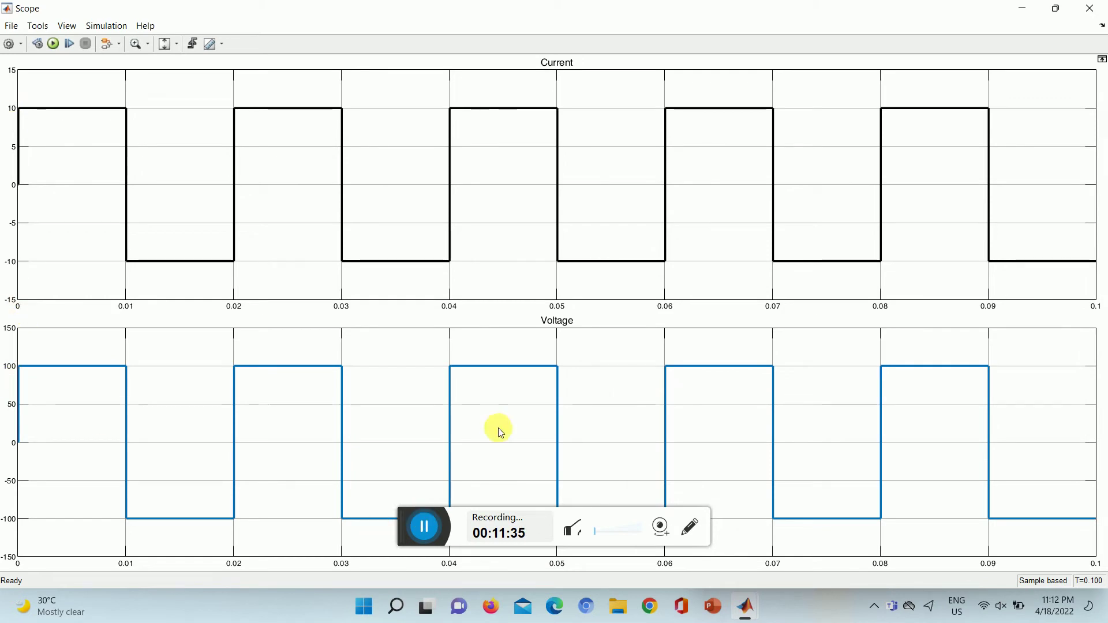
{"action": "left_click_drag", "start_coordinate": [408, 538], "coordinate": [408, 599]}
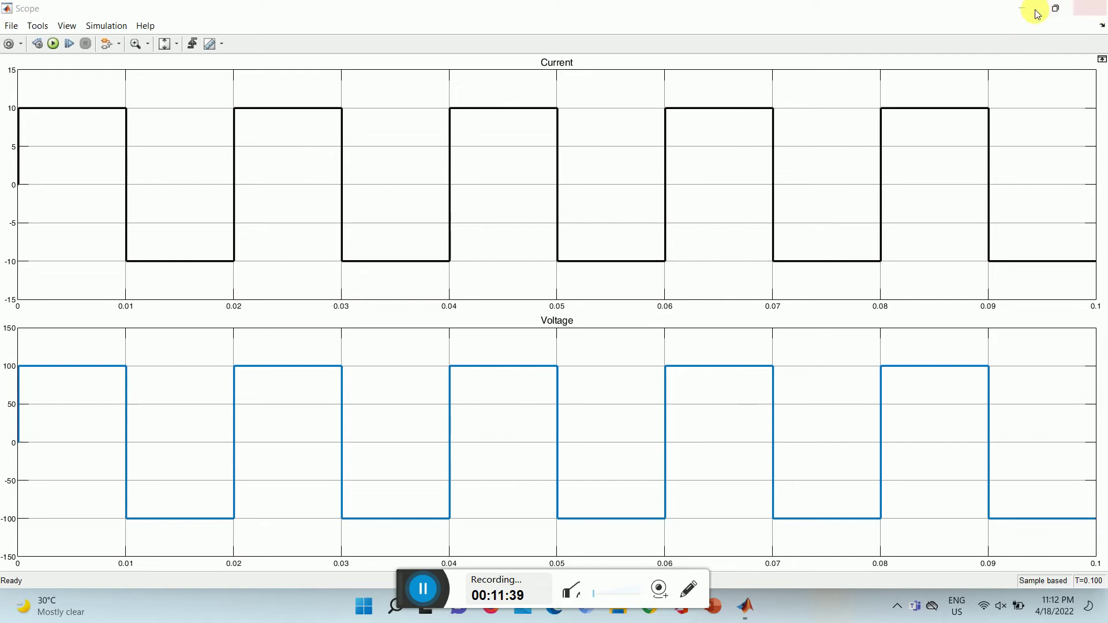
{"action": "left_click", "coordinate": [1055, 8]}
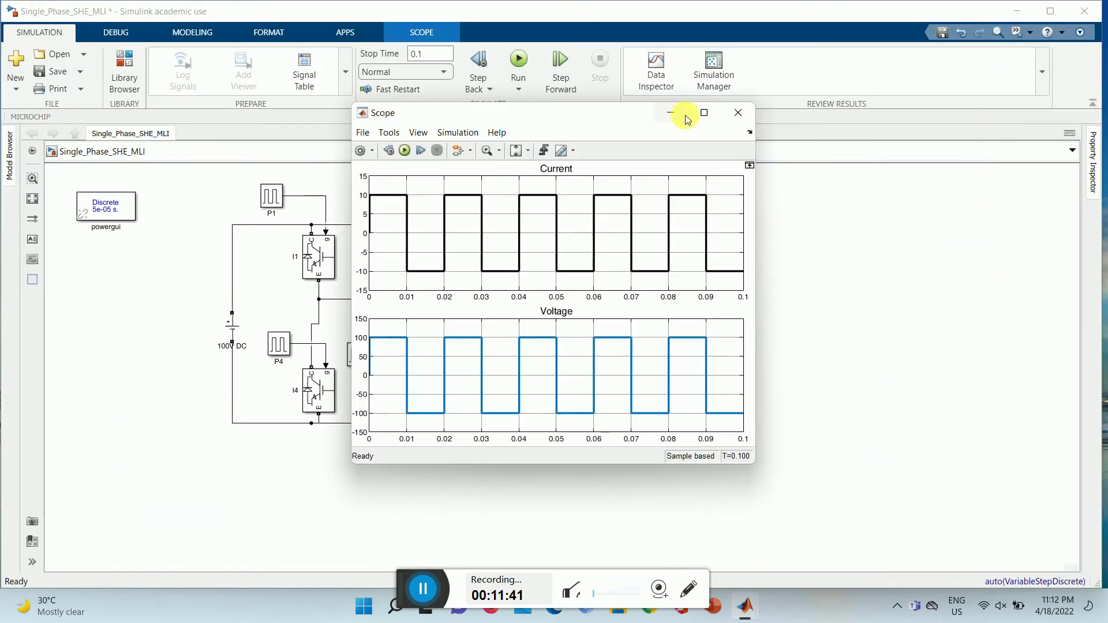
{"action": "left_click_drag", "start_coordinate": [595, 111], "coordinate": [897, 99]}
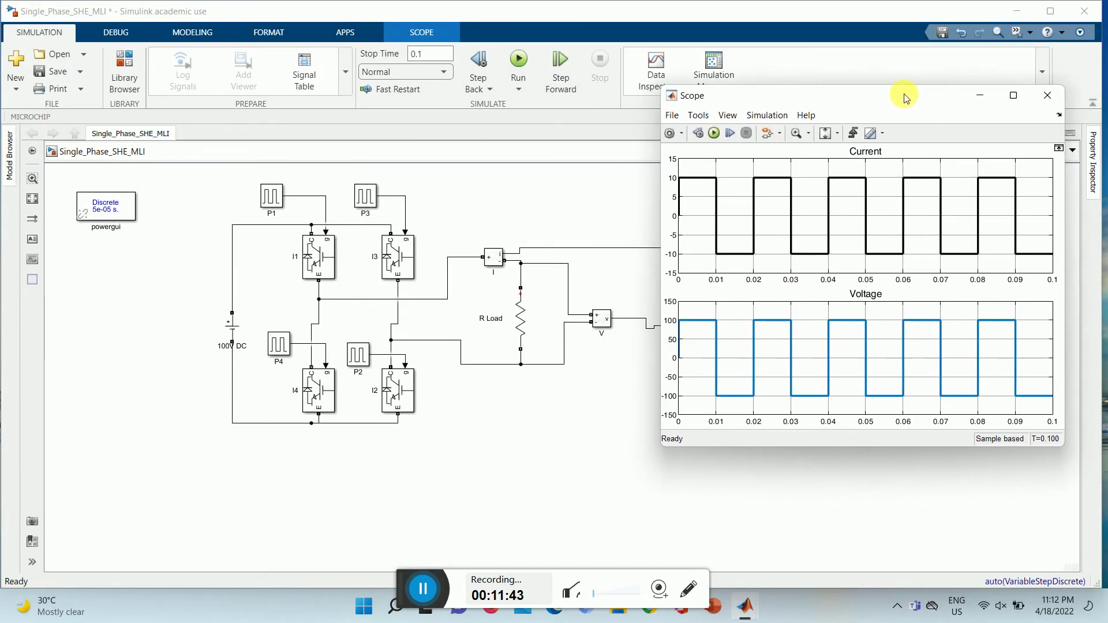
{"action": "left_click", "coordinate": [584, 383]}
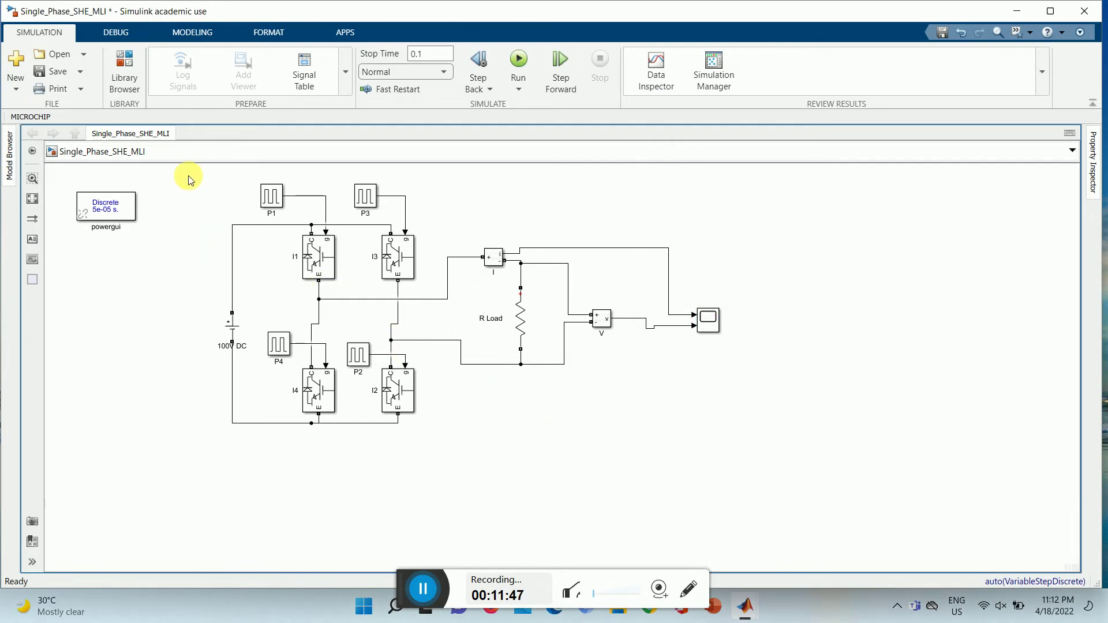
Step: Group the DC source, the four IGBTs and the four pulse generators into a function-call subsystem and enlarge its block
{"action": "left_click_drag", "start_coordinate": [189, 176], "coordinate": [447, 456]}
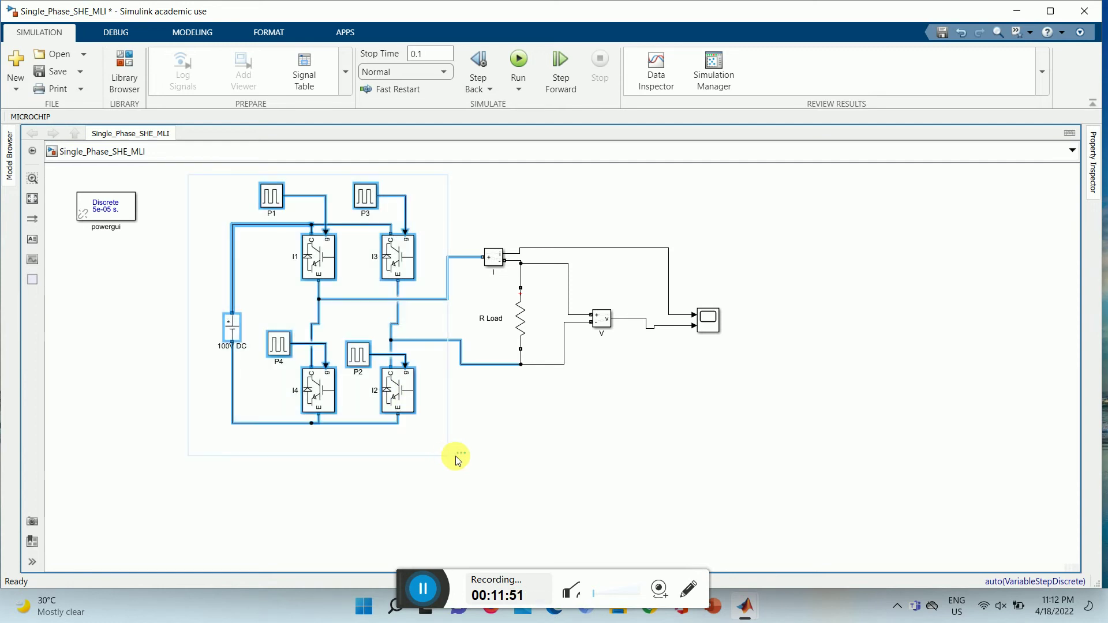
{"action": "mouse_move", "coordinate": [460, 454]}
{"action": "left_click", "coordinate": [521, 453]}
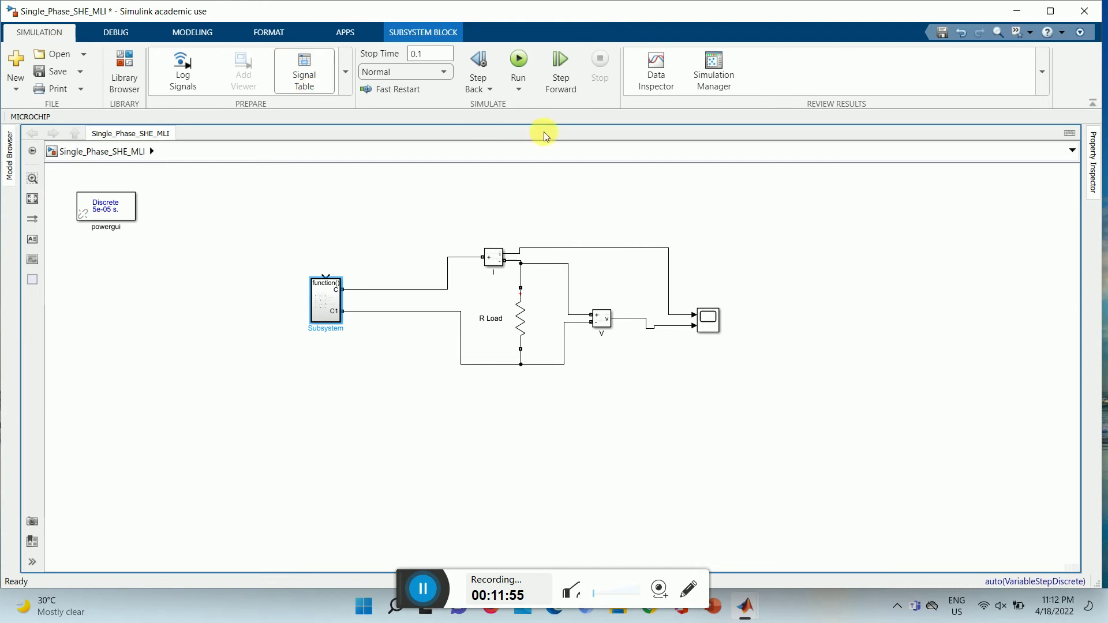
{"action": "left_click", "coordinate": [339, 324]}
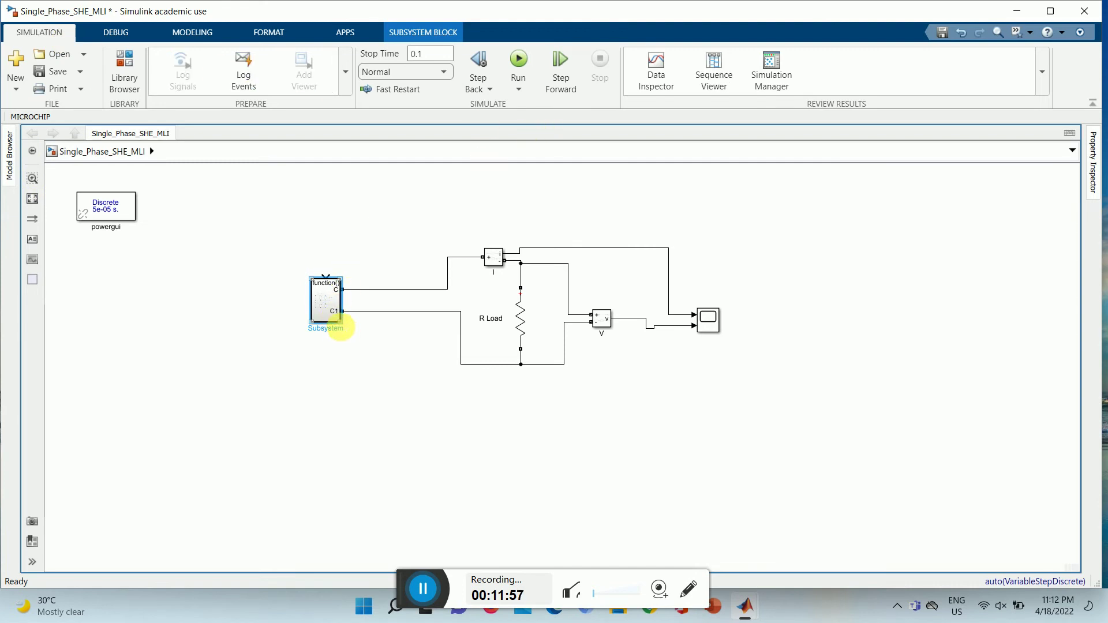
{"action": "left_click_drag", "start_coordinate": [344, 330], "coordinate": [366, 351]}
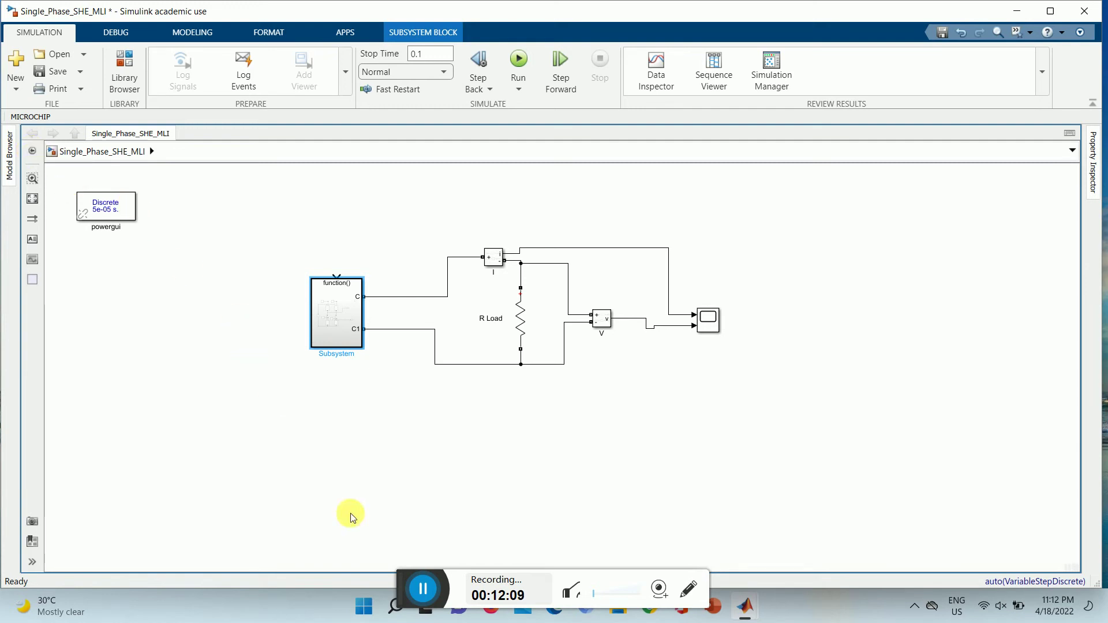
{"action": "left_click_drag", "start_coordinate": [421, 588], "coordinate": [422, 526]}
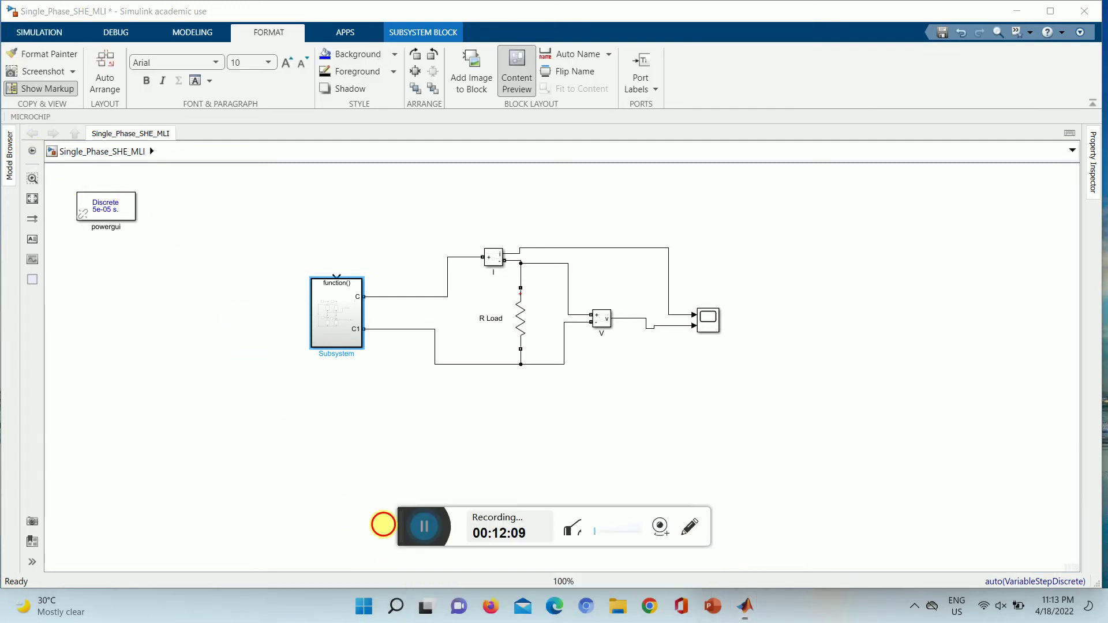
{"action": "left_click", "coordinate": [32, 139]}
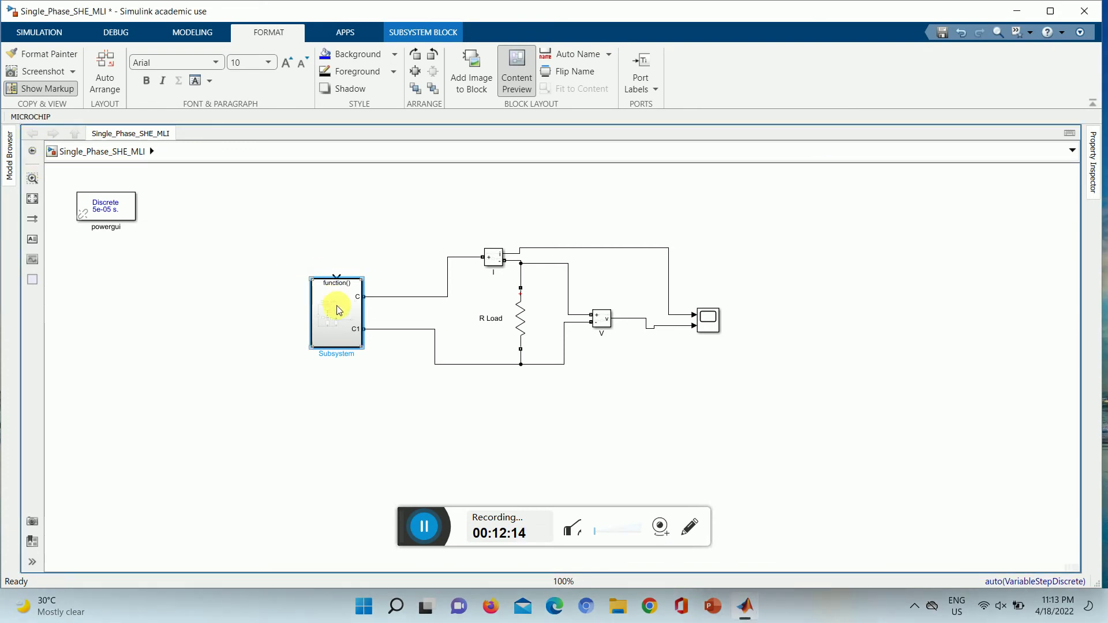
{"action": "left_click", "coordinate": [433, 534]}
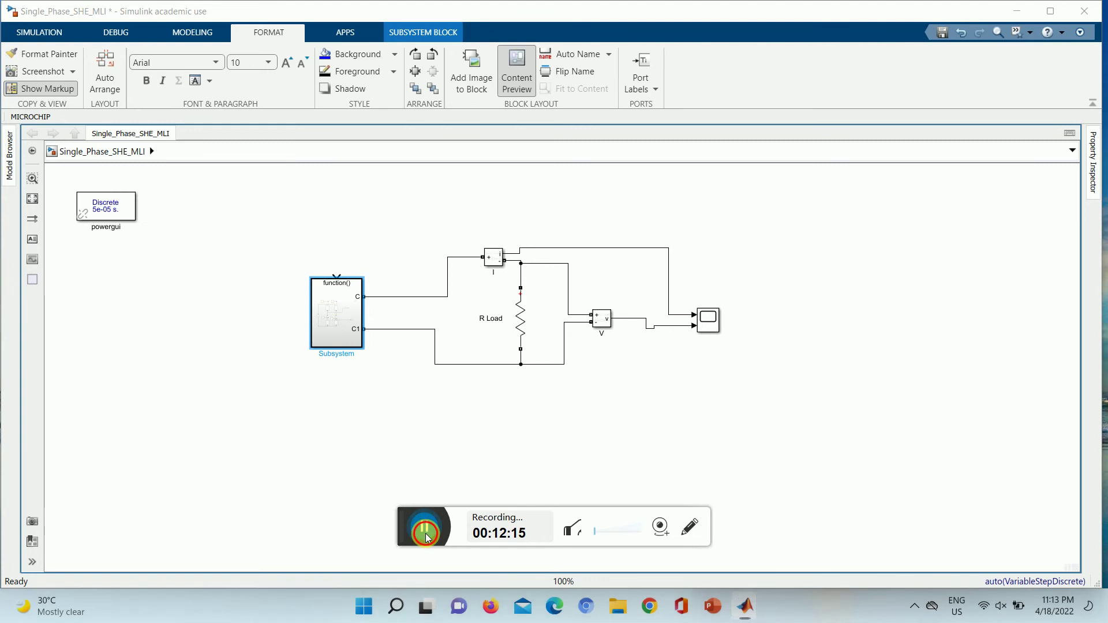
Step: Delete the function trigger block inside the subsystem and return to the top-level model
{"action": "double_click", "coordinate": [340, 309]}
{"action": "left_click", "coordinate": [735, 257]}
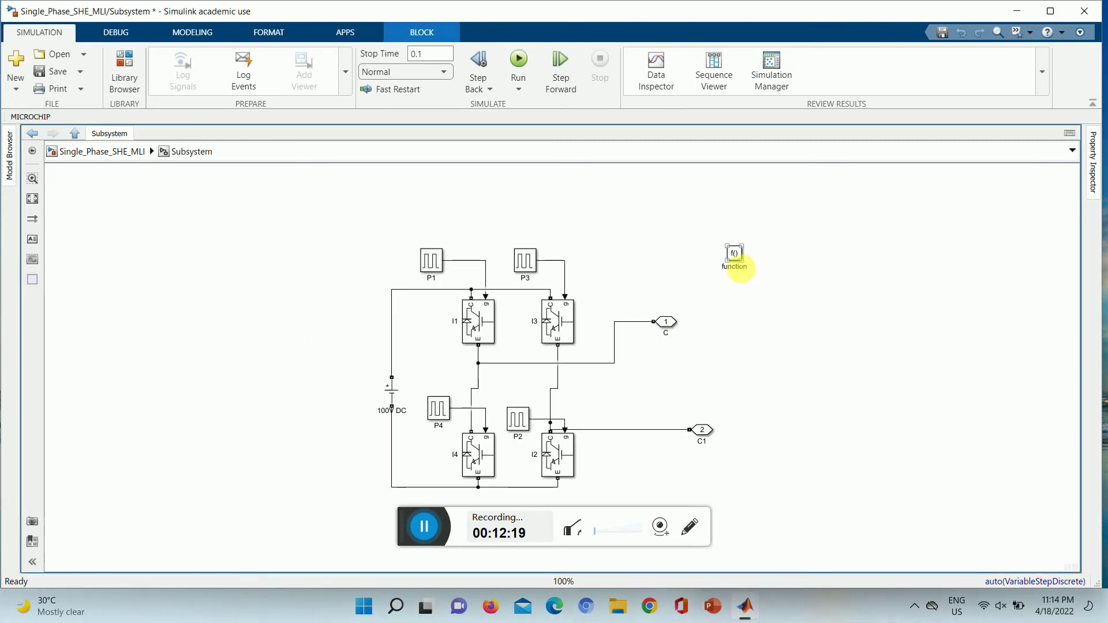
{"action": "key", "text": "Delete"}
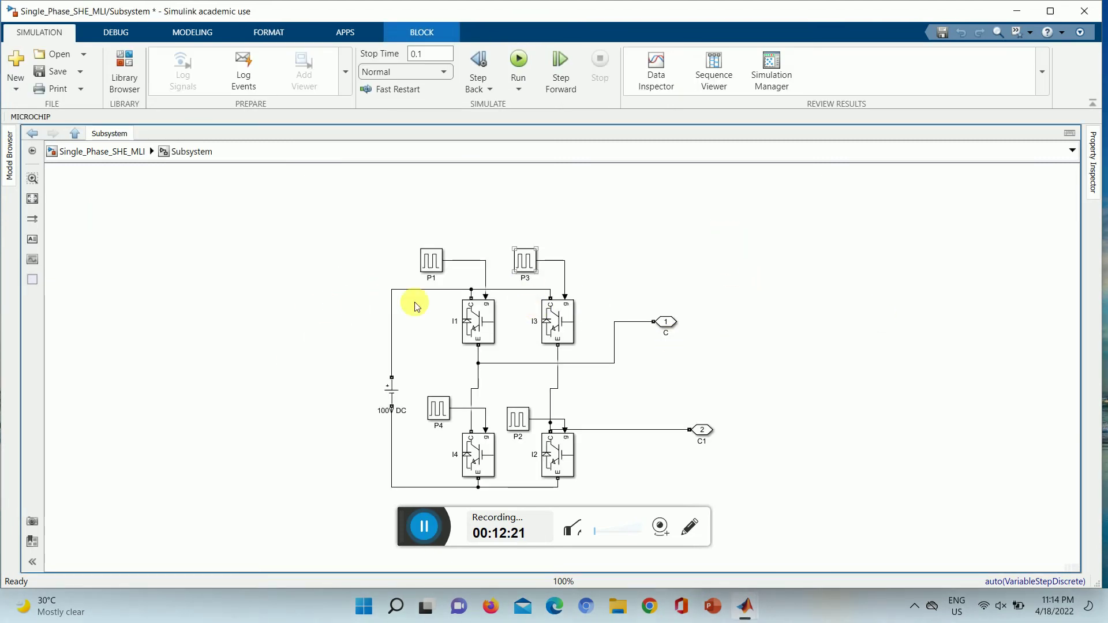
{"action": "left_click", "coordinate": [417, 307]}
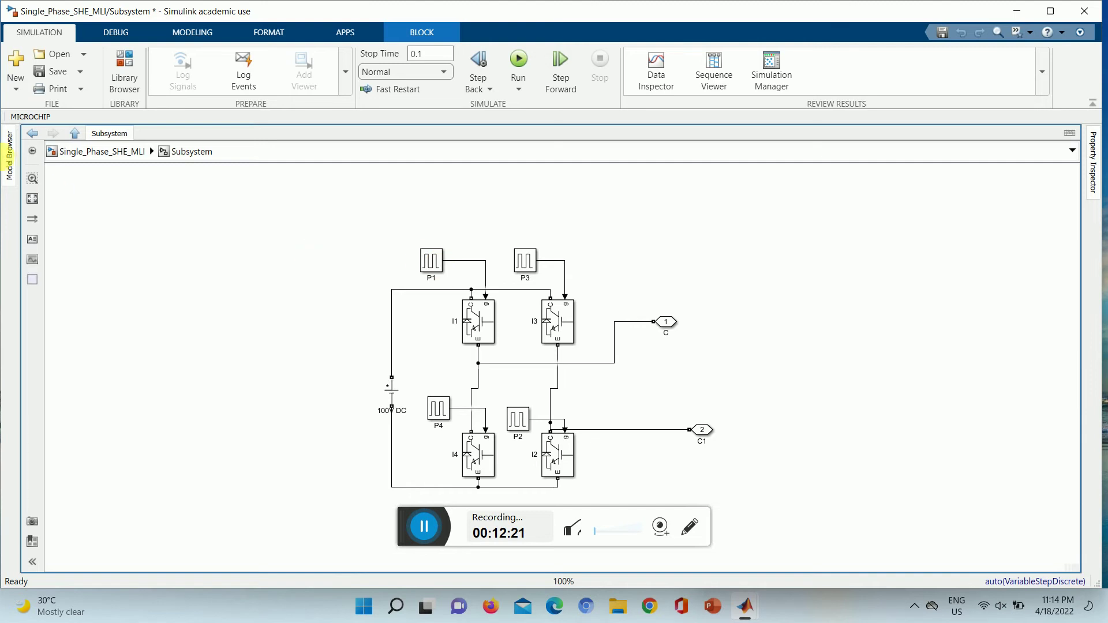
{"action": "left_click", "coordinate": [33, 134]}
{"action": "left_click", "coordinate": [317, 295]}
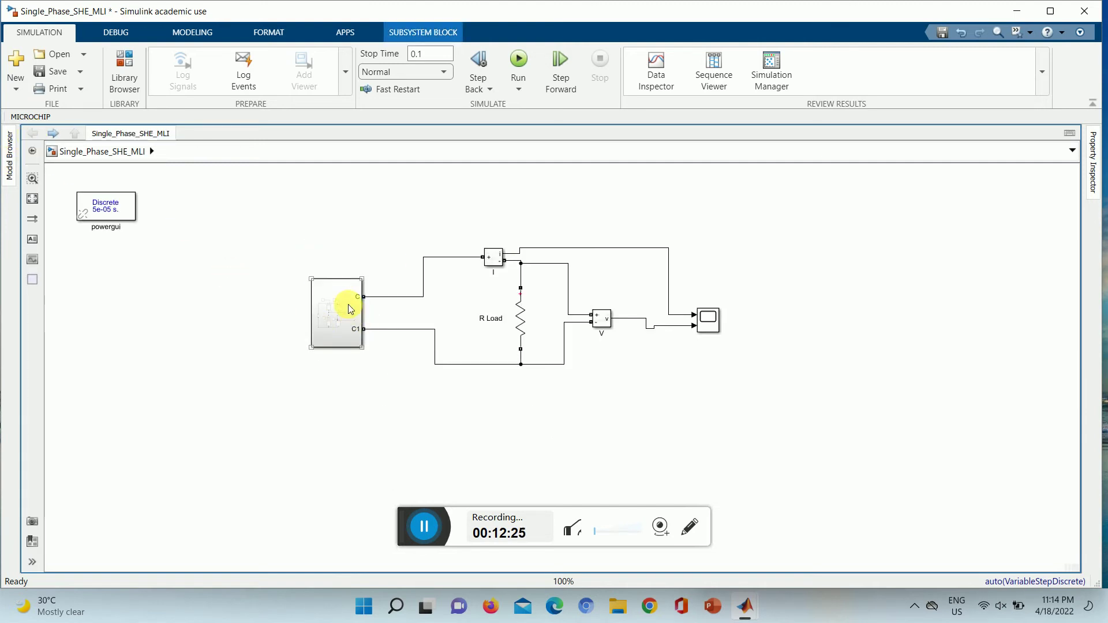
Step: Examine the bridge circuit inside the subsystem and return to the top-level model
{"action": "double_click", "coordinate": [334, 305]}
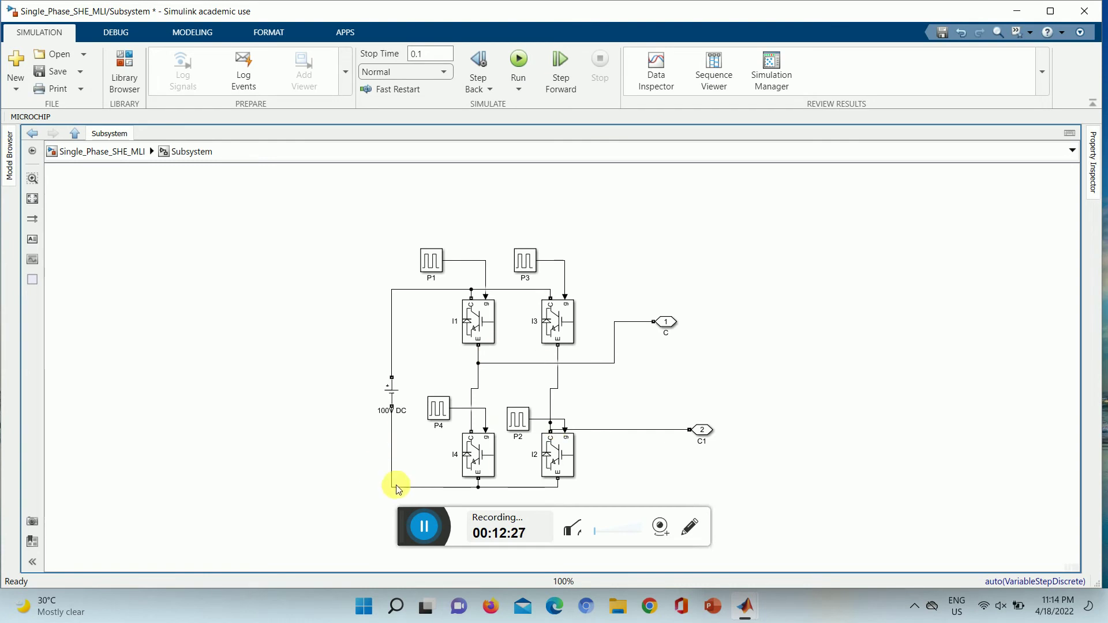
{"action": "left_click_drag", "start_coordinate": [400, 526], "coordinate": [401, 604]}
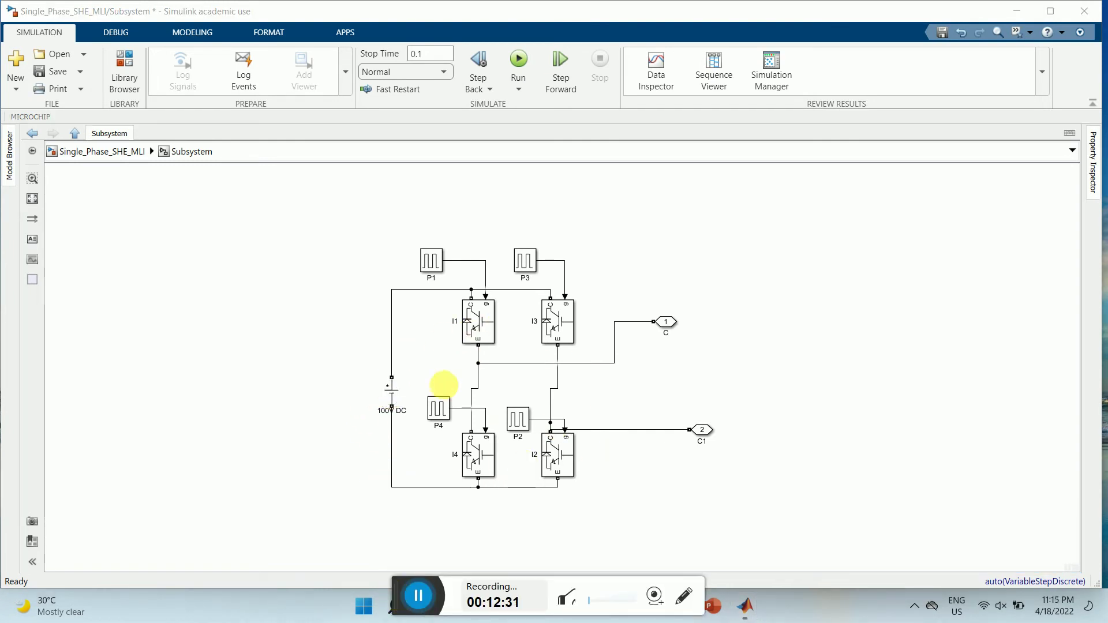
{"action": "left_click", "coordinate": [27, 136]}
{"action": "left_click", "coordinate": [338, 310]}
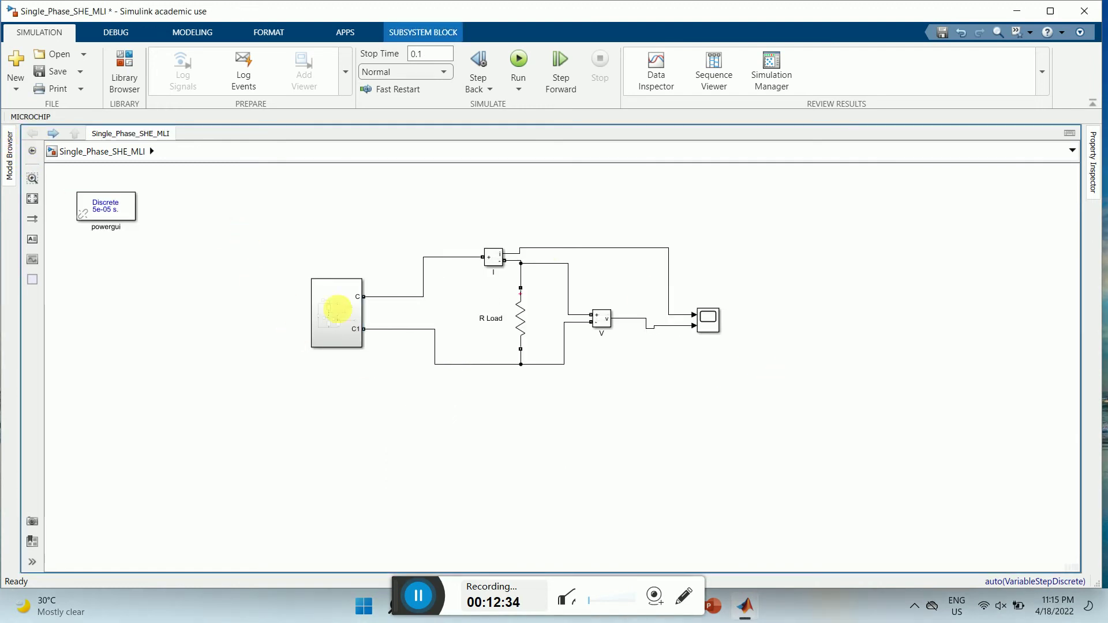
Step: Delete the two connection lines between the subsystem's C and C1 ports and the load circuit
{"action": "left_click", "coordinate": [394, 298]}
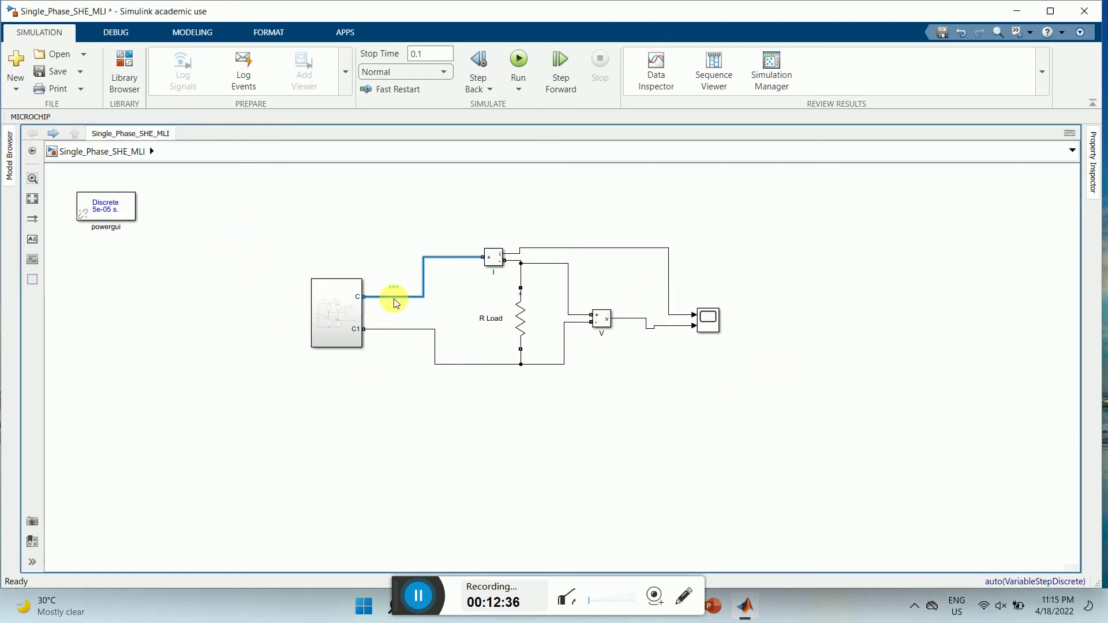
{"action": "key", "text": "Delete"}
{"action": "left_click", "coordinate": [396, 329]}
{"action": "key", "text": "Delete"}
Step: Move the subsystem block higher on the canvas and rename it H1
{"action": "left_click", "coordinate": [311, 300]}
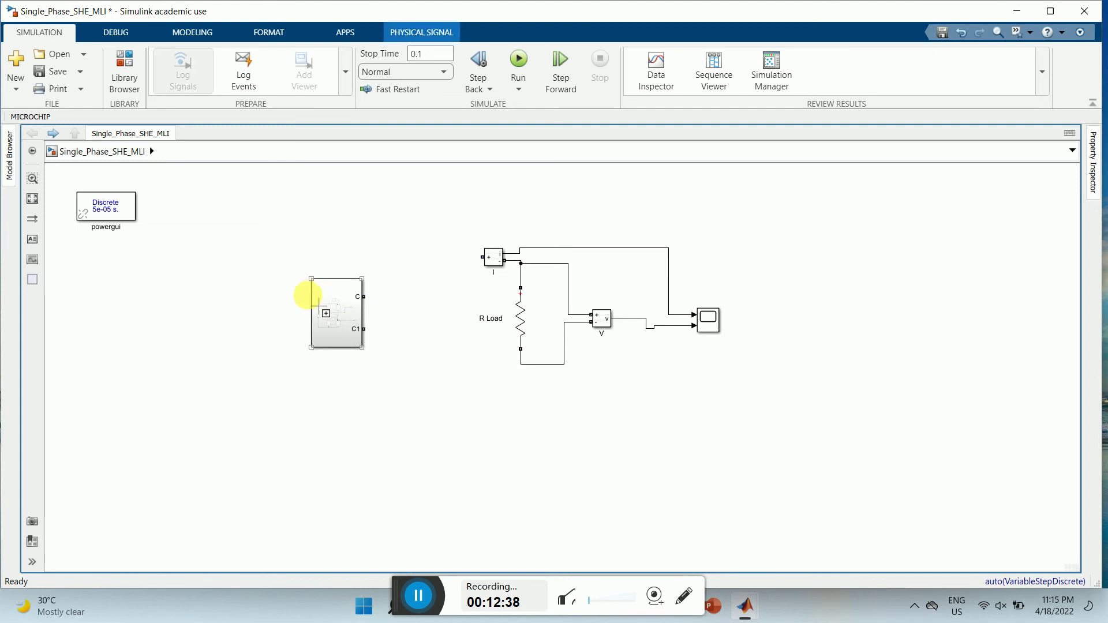
{"action": "left_click_drag", "start_coordinate": [329, 314], "coordinate": [342, 242]}
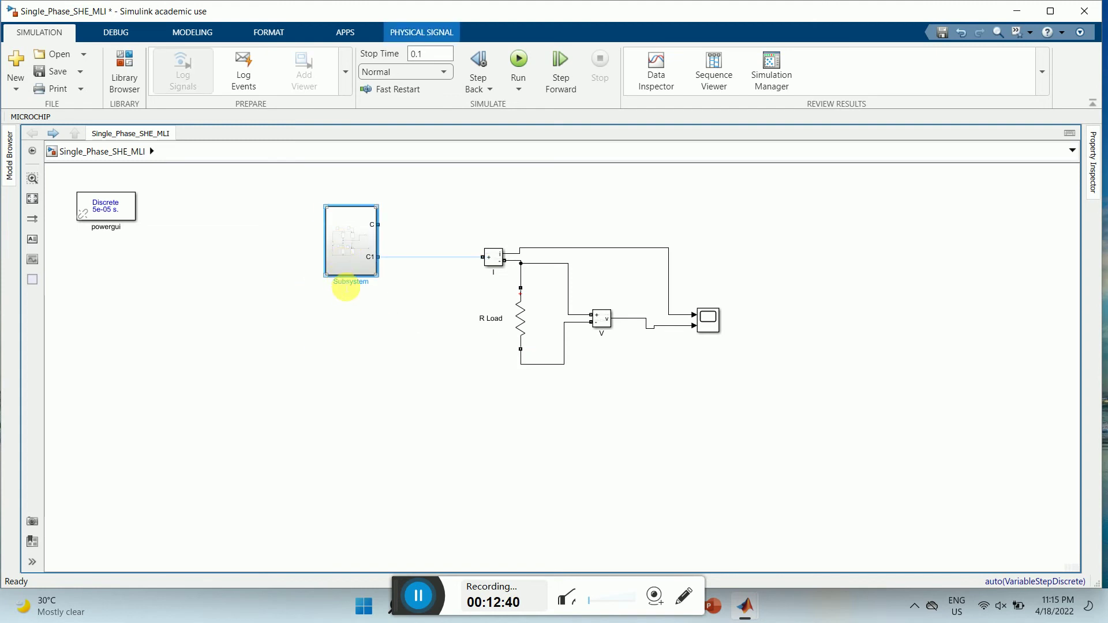
{"action": "left_click_drag", "start_coordinate": [345, 286], "coordinate": [347, 288]}
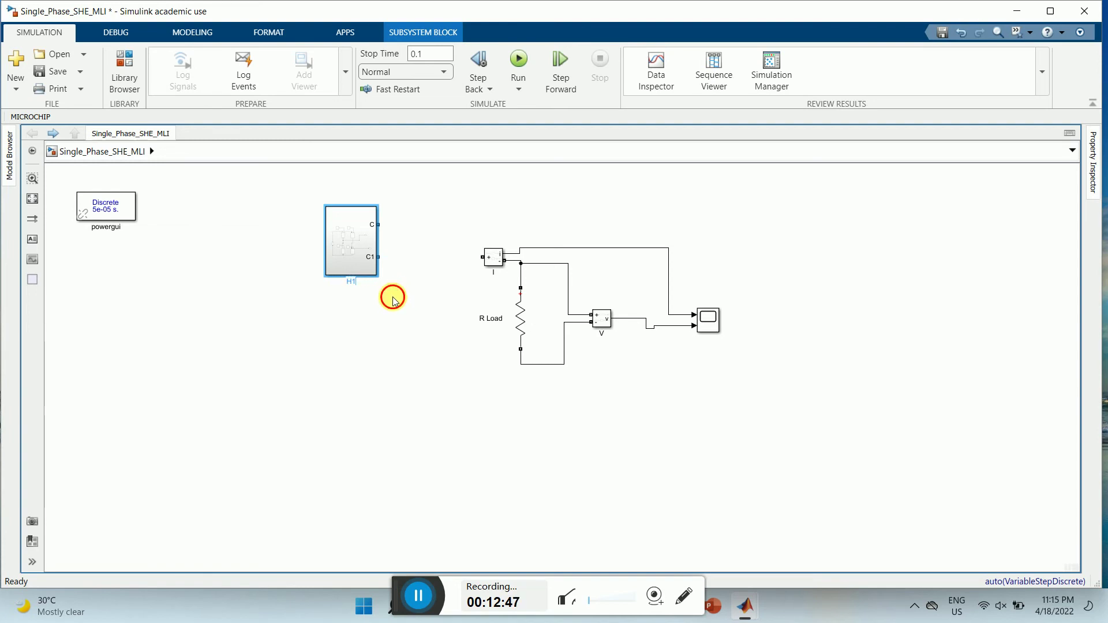
{"action": "left_click", "coordinate": [458, 253]}
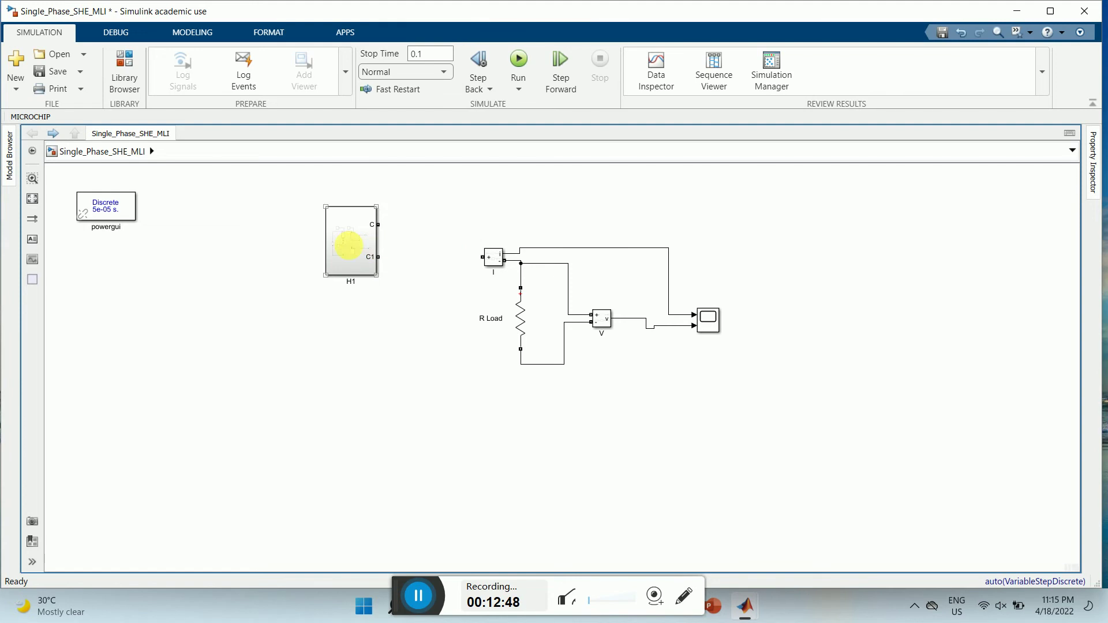
Step: Duplicate the H1 subsystem and align the copy directly below it
{"action": "left_click", "coordinate": [350, 248]}
{"action": "key", "text": "ctrl+v"}
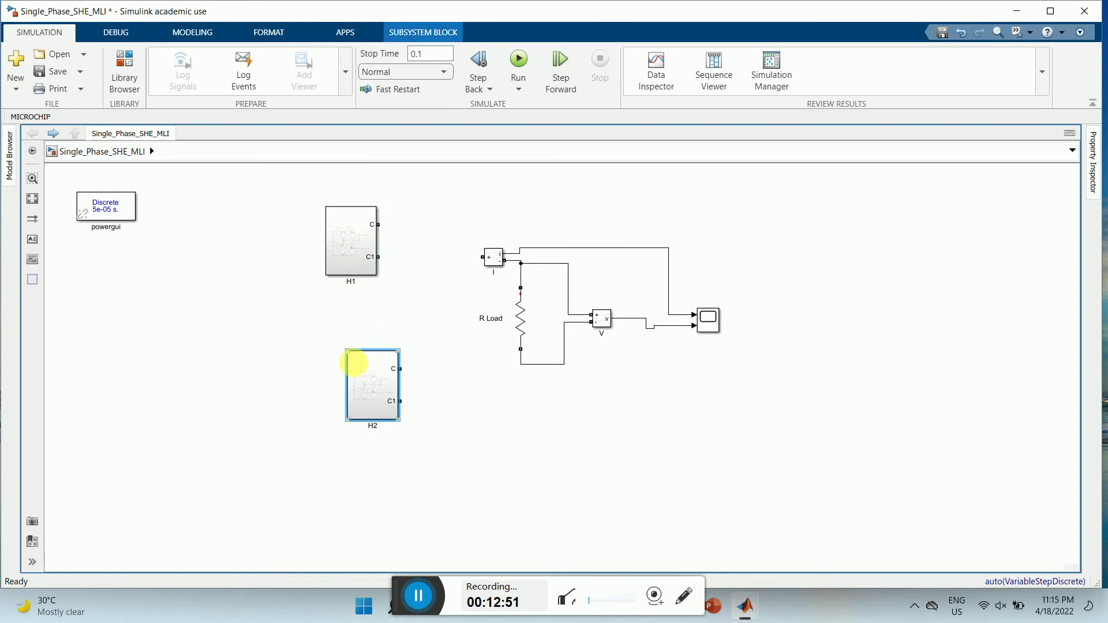
{"action": "left_click_drag", "start_coordinate": [363, 379], "coordinate": [347, 345]}
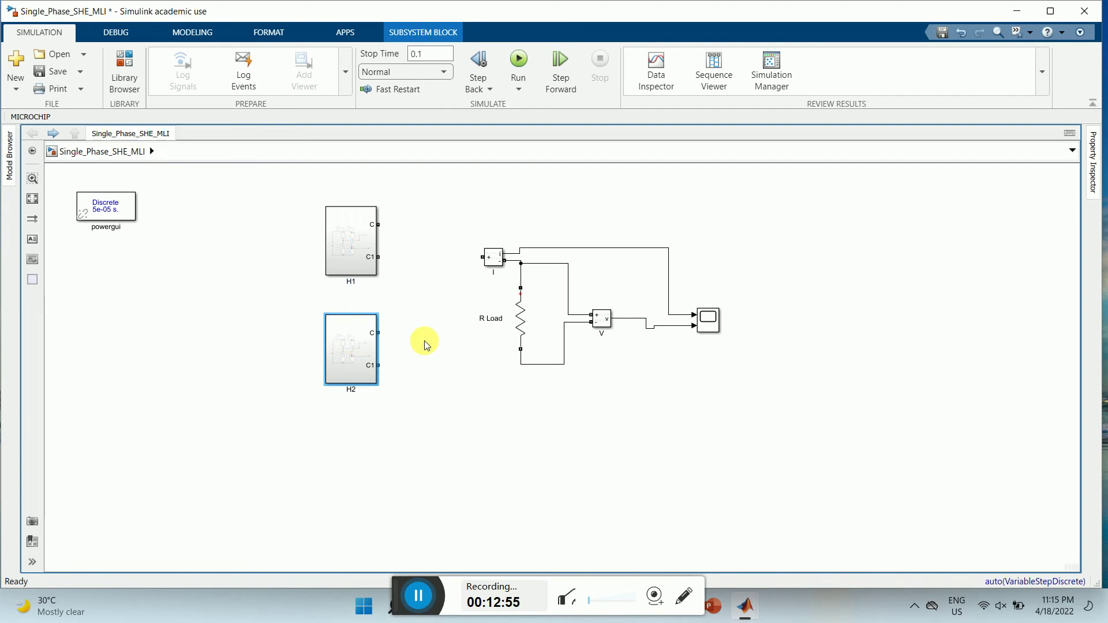
Step: Move the load resistor, current and voltage measurement blocks and Scope up together as one group
{"action": "left_click_drag", "start_coordinate": [460, 207], "coordinate": [817, 415]}
{"action": "left_click_drag", "start_coordinate": [522, 315], "coordinate": [522, 288]}
{"action": "left_click", "coordinate": [882, 334]}
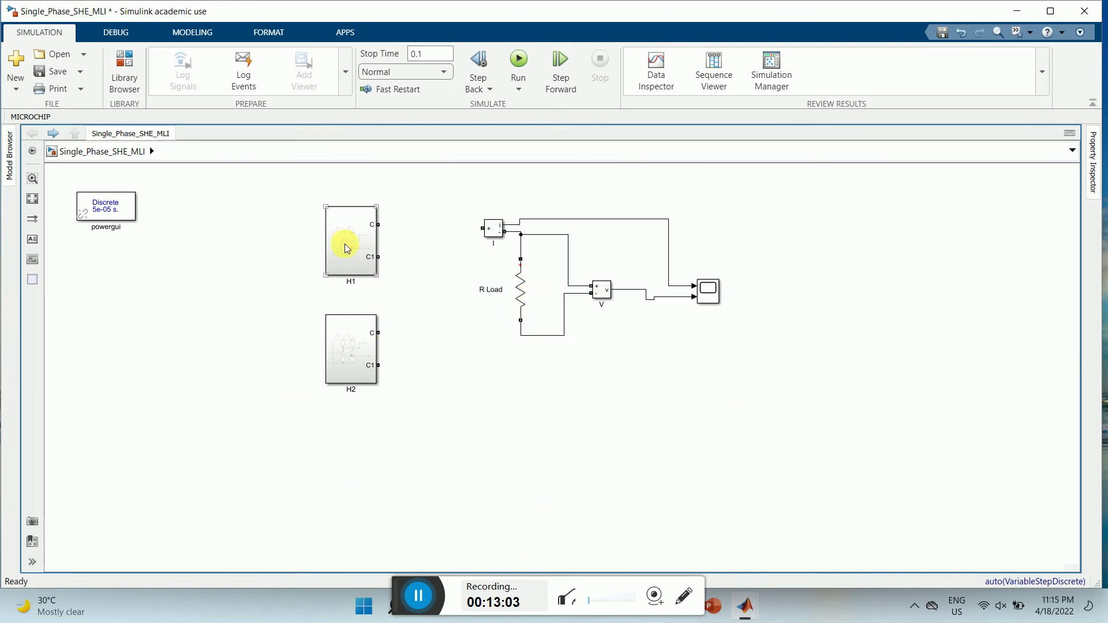
Step: Inside subsystem H2, set pulse generator P1's phase delay to 30*0.01/180 and copy the expression for reuse
{"action": "double_click", "coordinate": [345, 349]}
{"action": "left_click", "coordinate": [488, 317]}
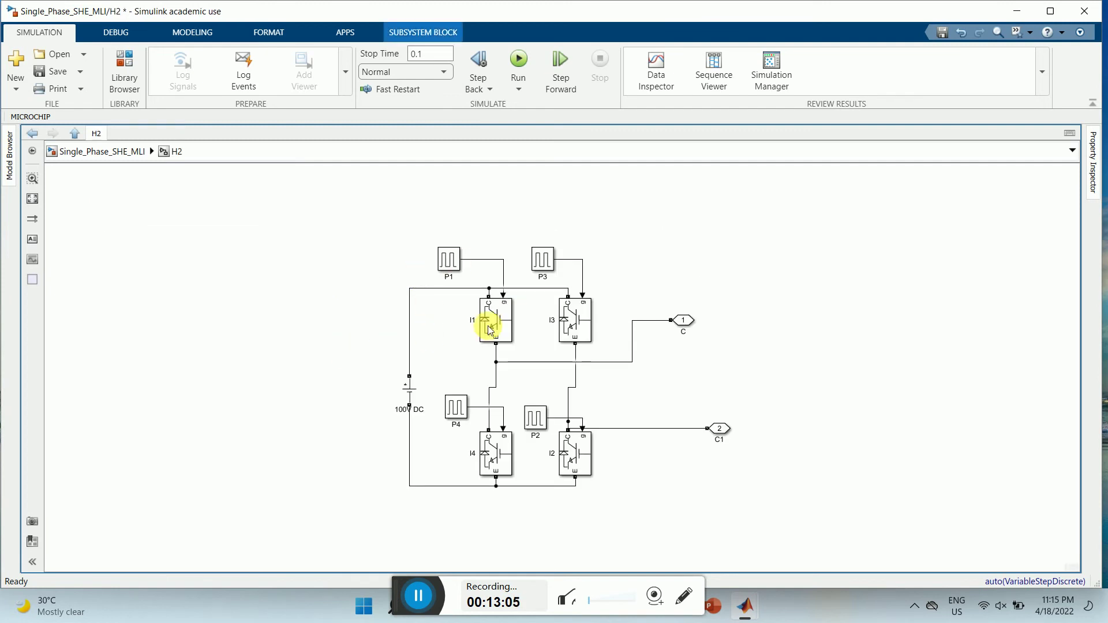
{"action": "left_click", "coordinate": [444, 325]}
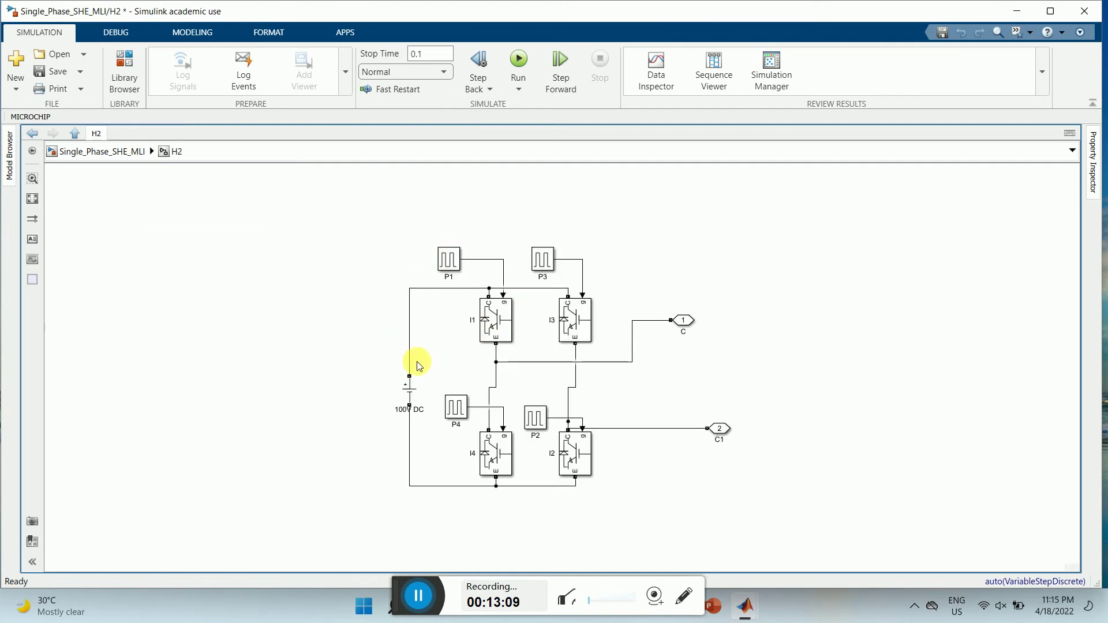
{"action": "left_click", "coordinate": [373, 407]}
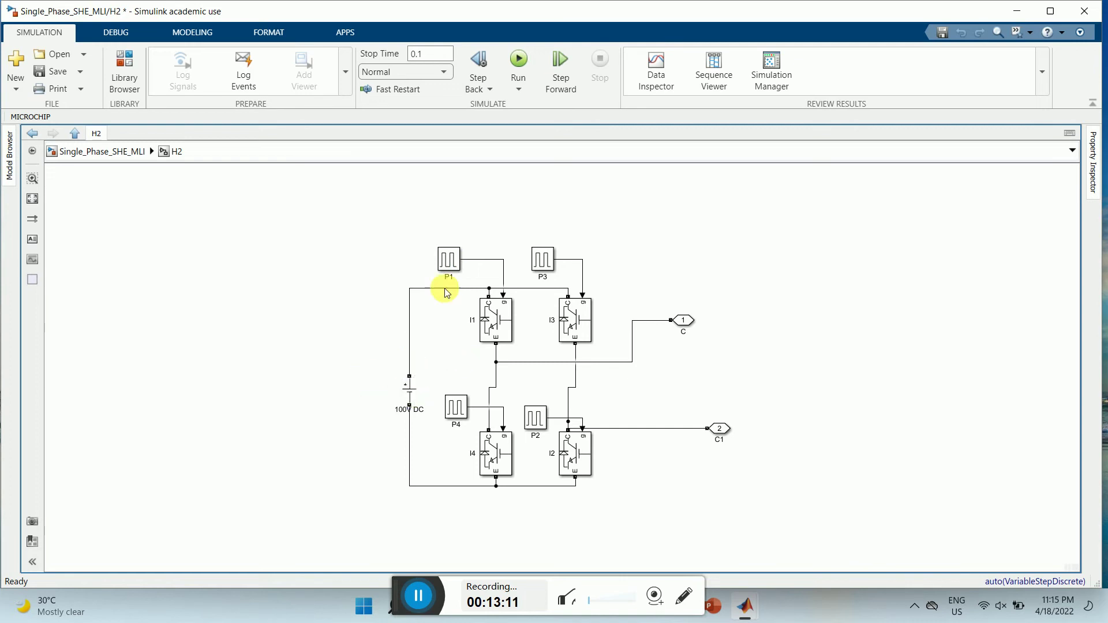
{"action": "left_click", "coordinate": [447, 264]}
{"action": "double_click", "coordinate": [447, 265]}
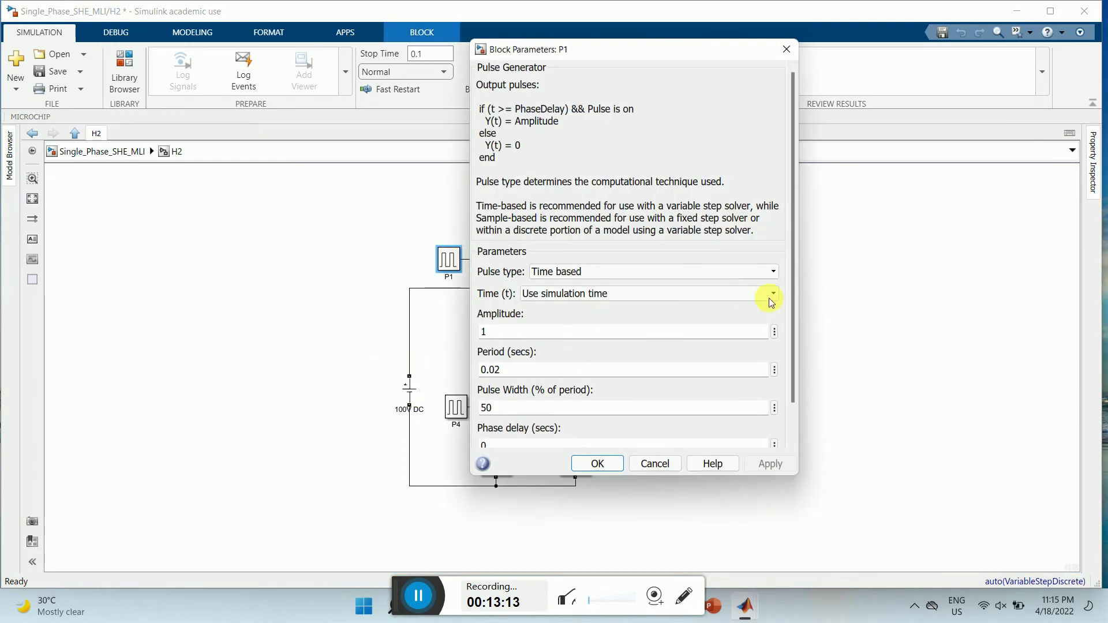
{"action": "scroll", "coordinate": [793, 323], "scroll_direction": "down", "scroll_amount": 1}
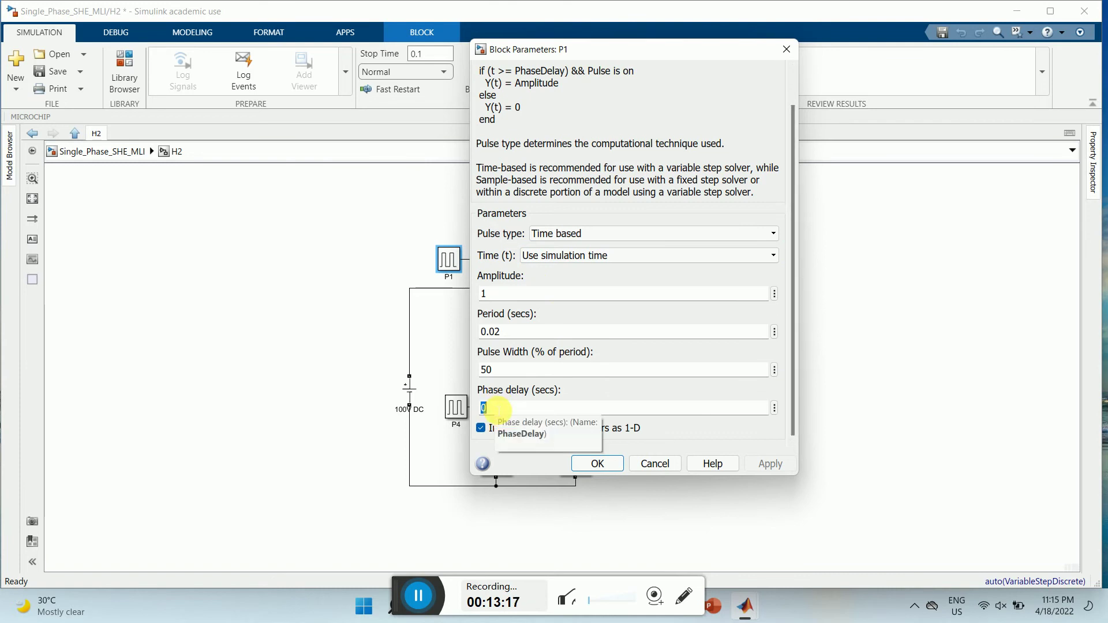
{"action": "type", "text": "30*0.01/180"}
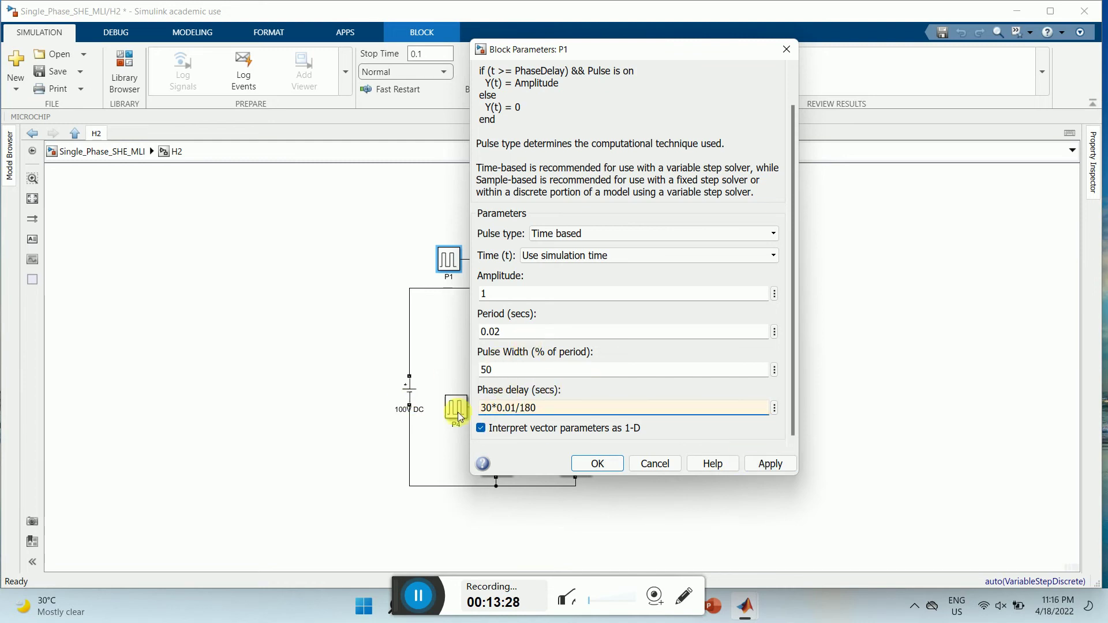
{"action": "left_click", "coordinate": [769, 465]}
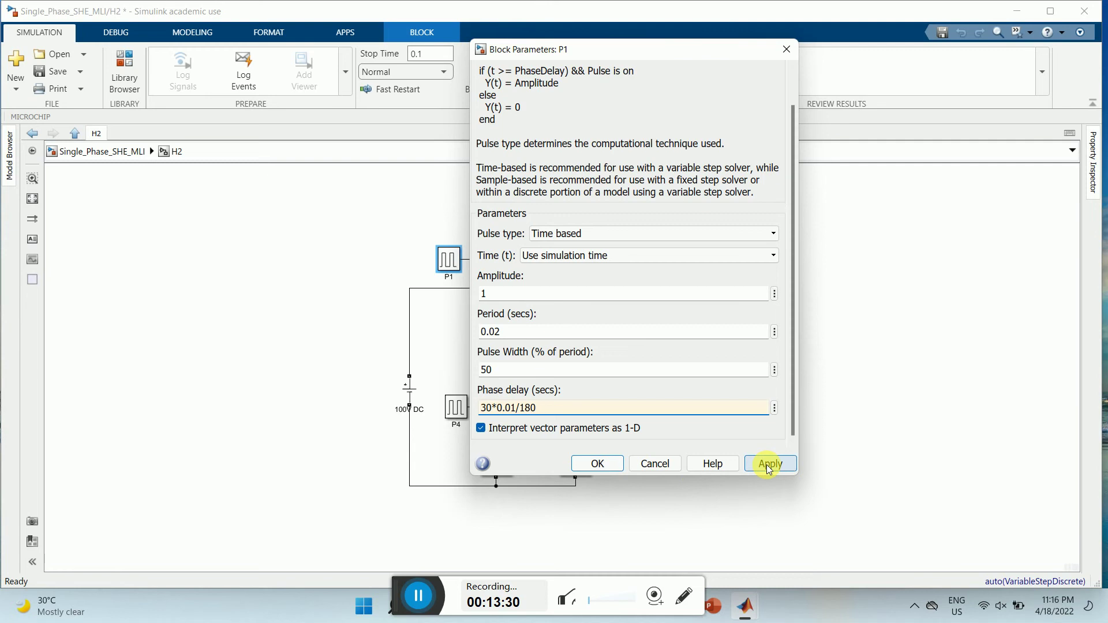
{"action": "left_click_drag", "start_coordinate": [556, 407], "coordinate": [462, 408]}
{"action": "key", "text": "ctrl+c"}
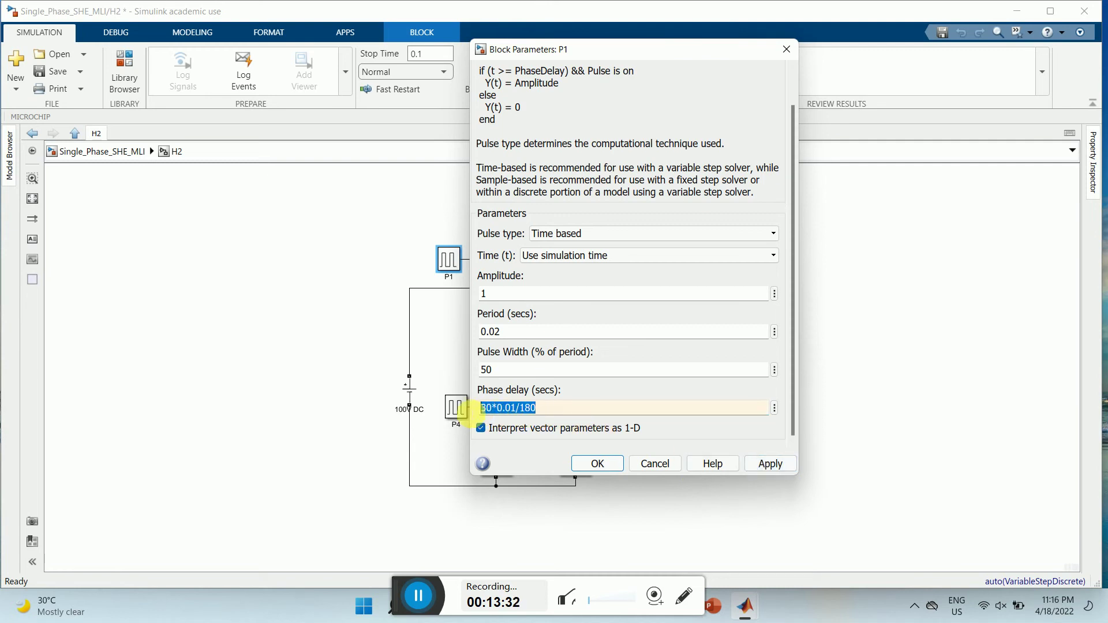
{"action": "left_click", "coordinate": [756, 465]}
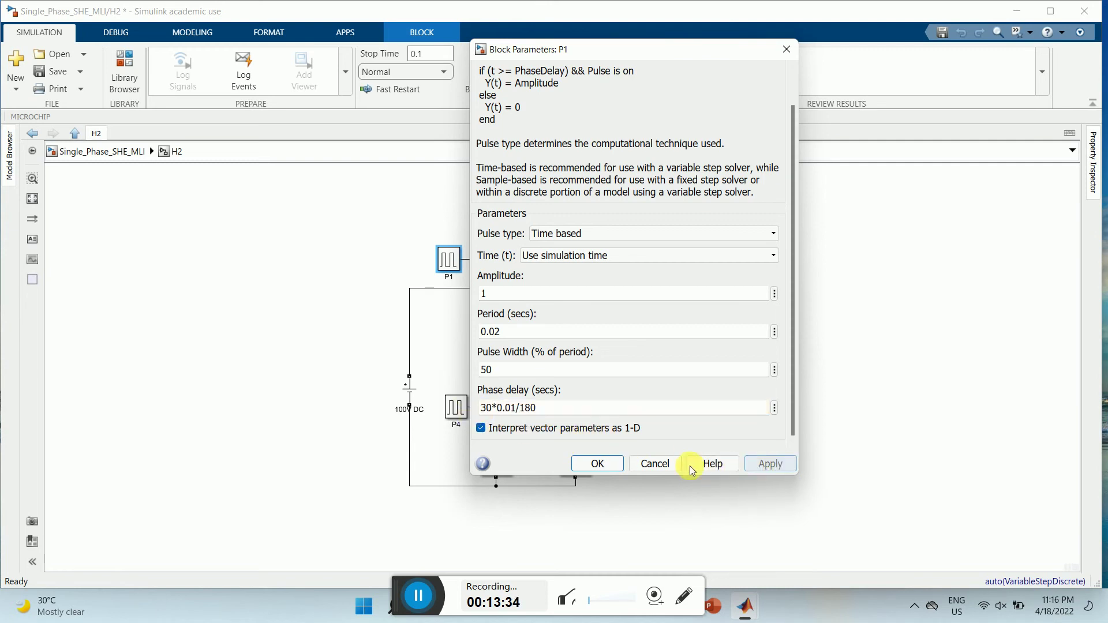
{"action": "left_click", "coordinate": [597, 463]}
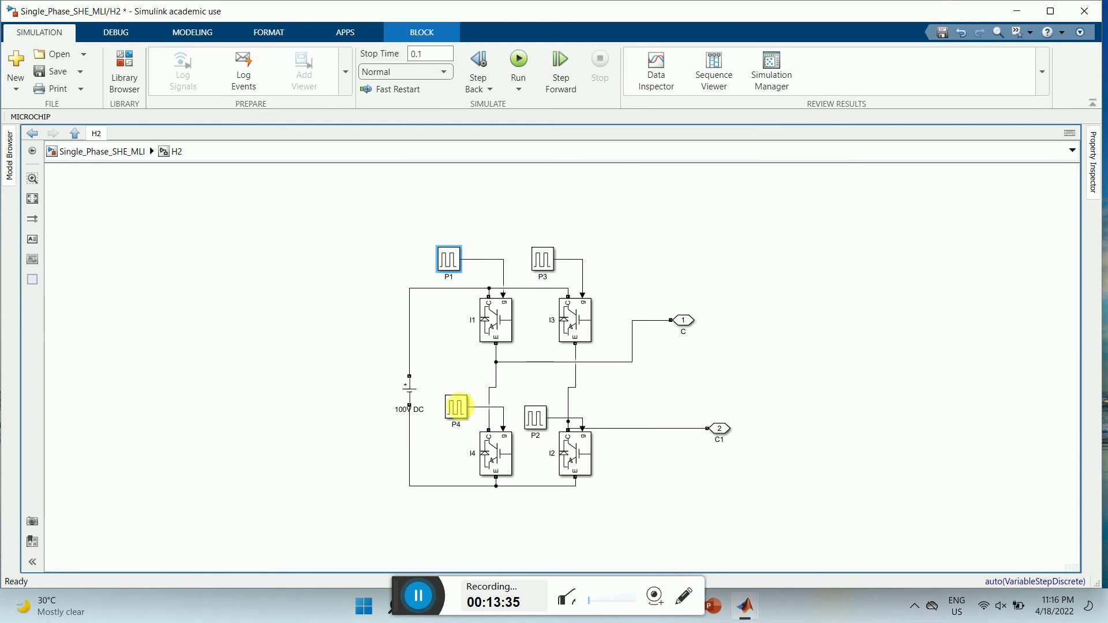
Step: Set the phase delay of pulse generator P2 in H2 to -30*0.01/180
{"action": "double_click", "coordinate": [536, 422]}
{"action": "left_click_drag", "start_coordinate": [878, 397], "coordinate": [882, 447]}
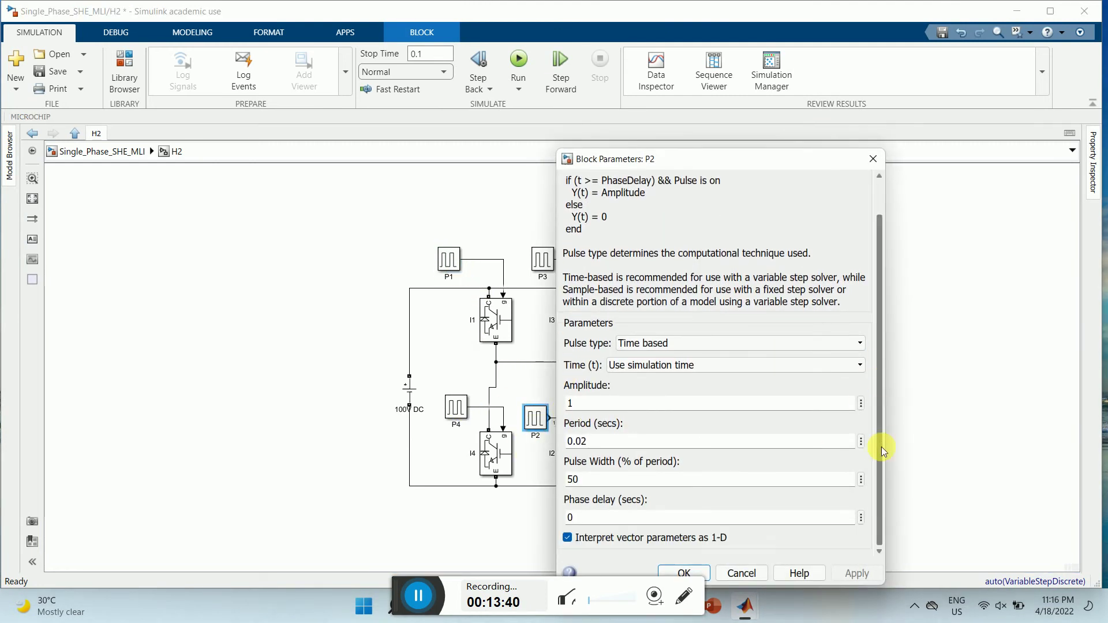
{"action": "double_click", "coordinate": [588, 517]}
{"action": "key", "text": "ctrl+v"}
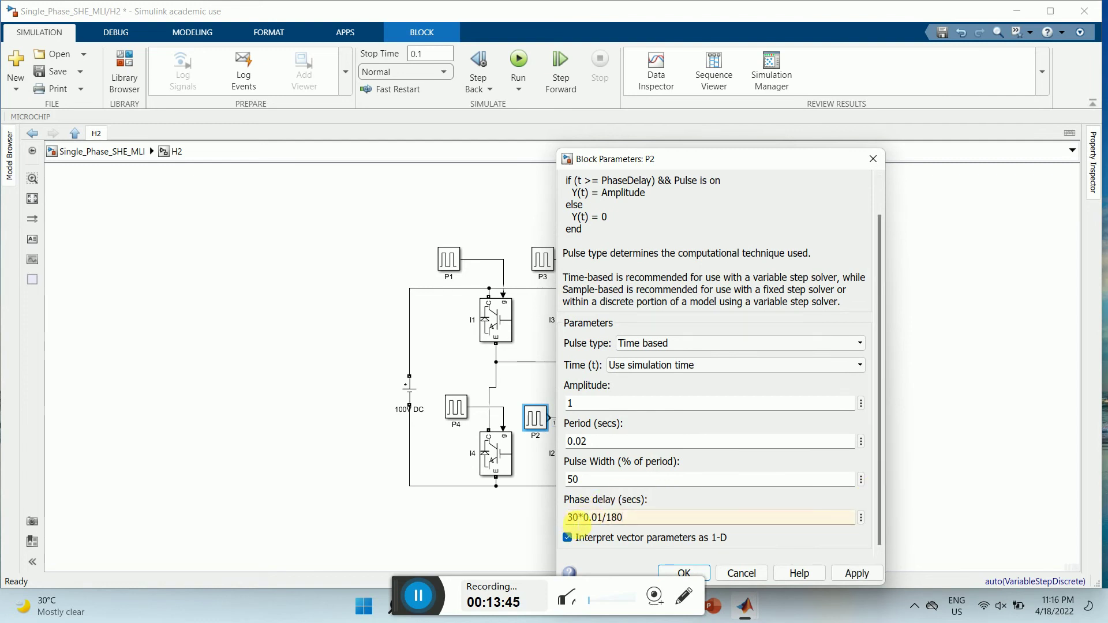
{"action": "left_click_drag", "start_coordinate": [577, 520], "coordinate": [623, 519]}
{"action": "left_click", "coordinate": [609, 519]}
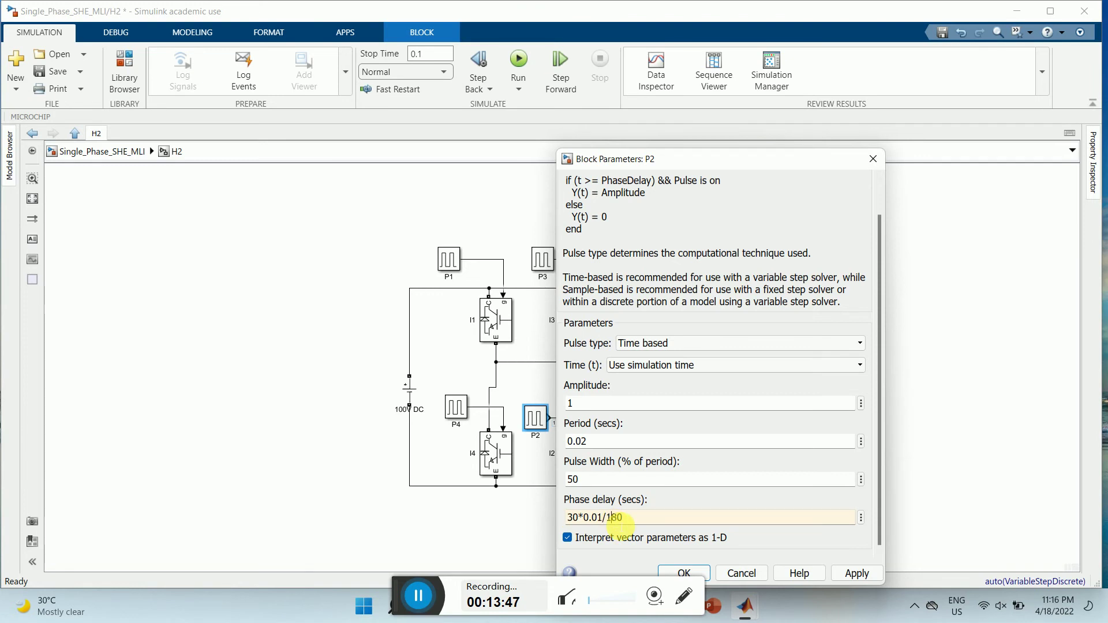
{"action": "type", "text": "-"}
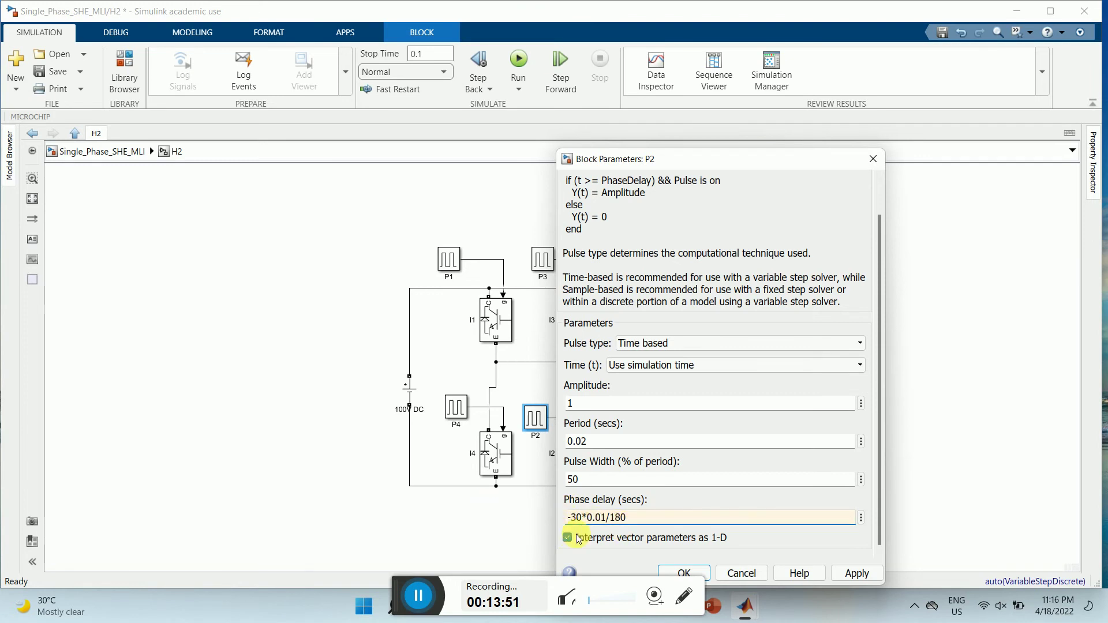
{"action": "left_click", "coordinate": [858, 575]}
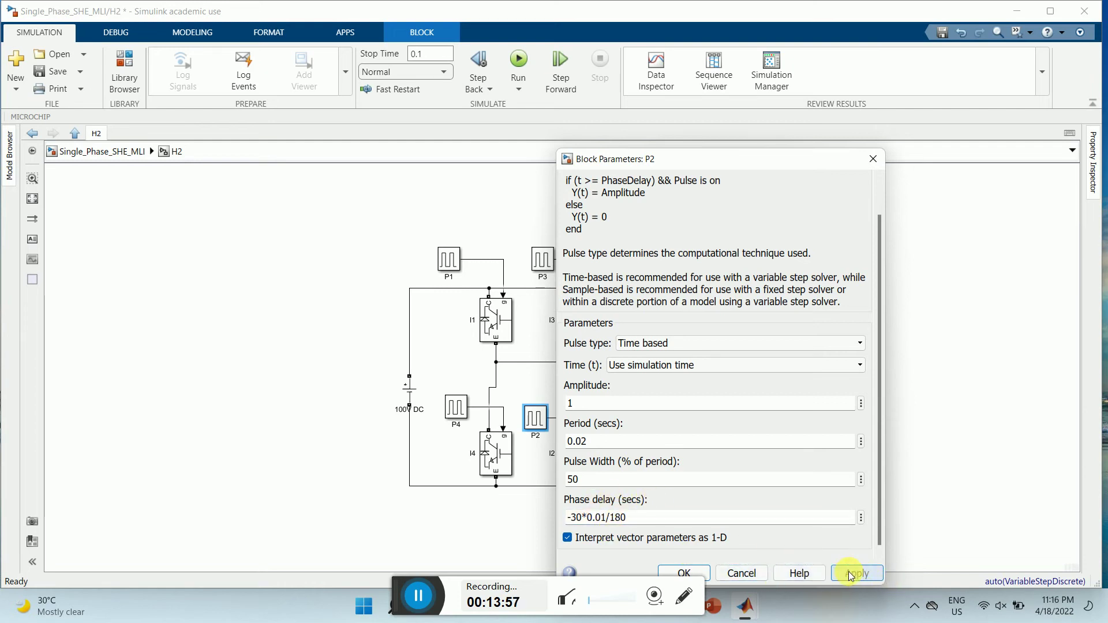
{"action": "left_click", "coordinate": [695, 573]}
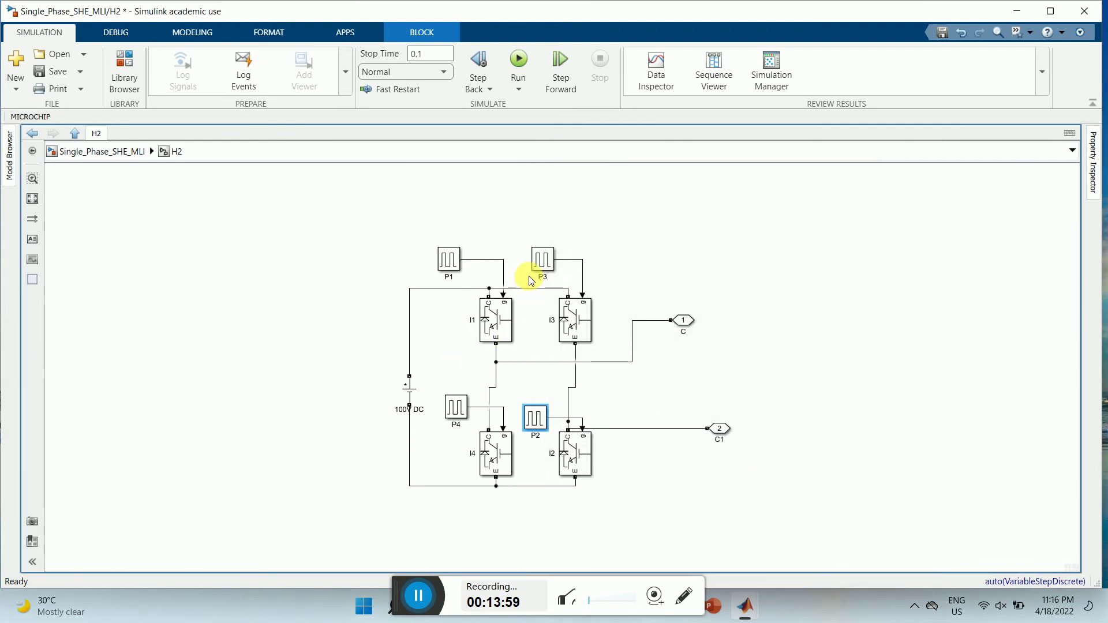
Step: Set the phase delay of pulse generator P3 in H2 to 0.01-30*0.01/180
{"action": "double_click", "coordinate": [548, 262]}
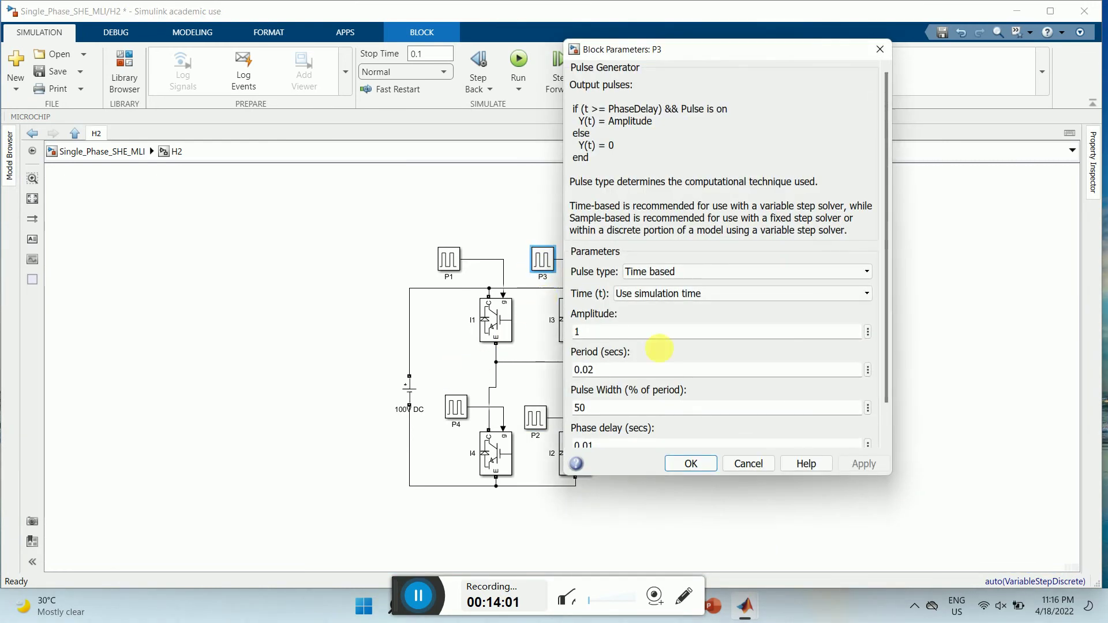
{"action": "scroll", "coordinate": [888, 335], "scroll_direction": "down", "scroll_amount": 2}
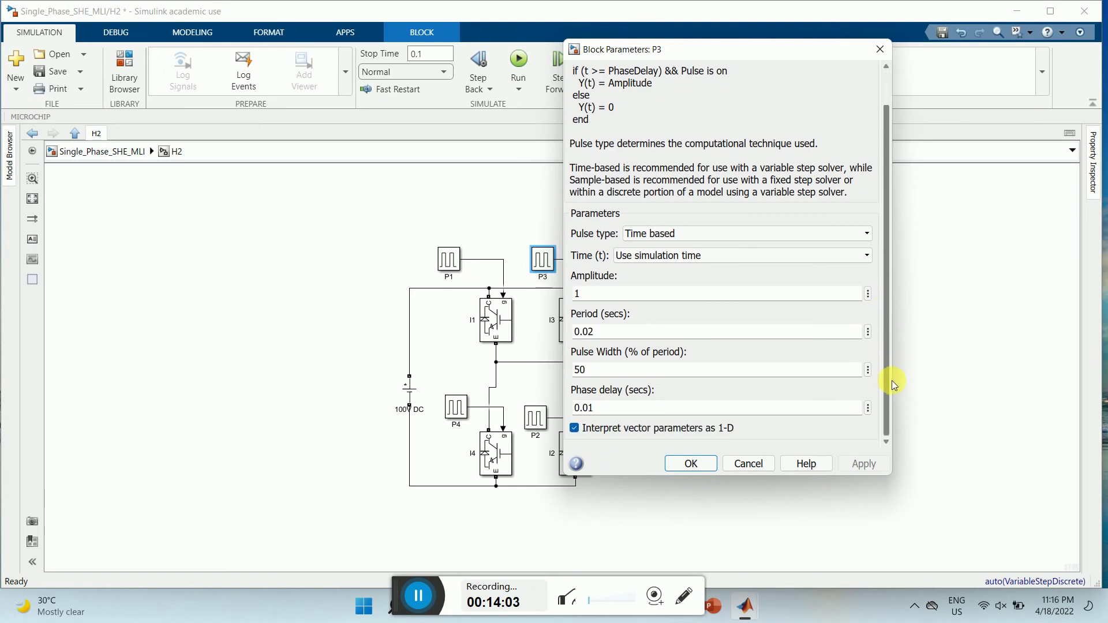
{"action": "double_click", "coordinate": [596, 407]}
{"action": "left_click", "coordinate": [605, 408]}
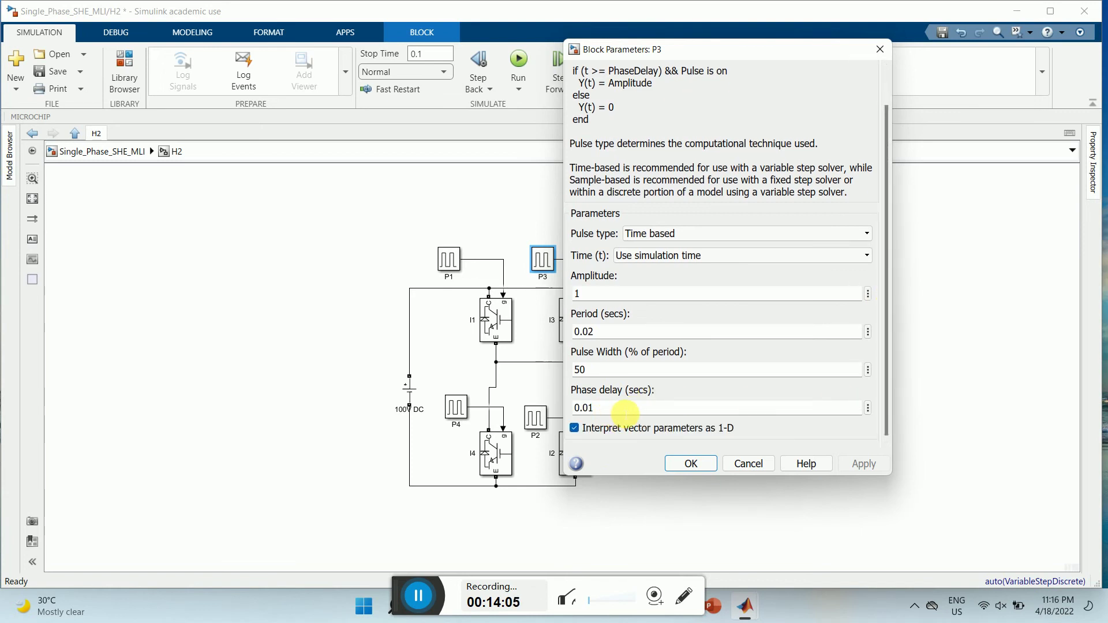
{"action": "type", "text": "30*0.01/180"}
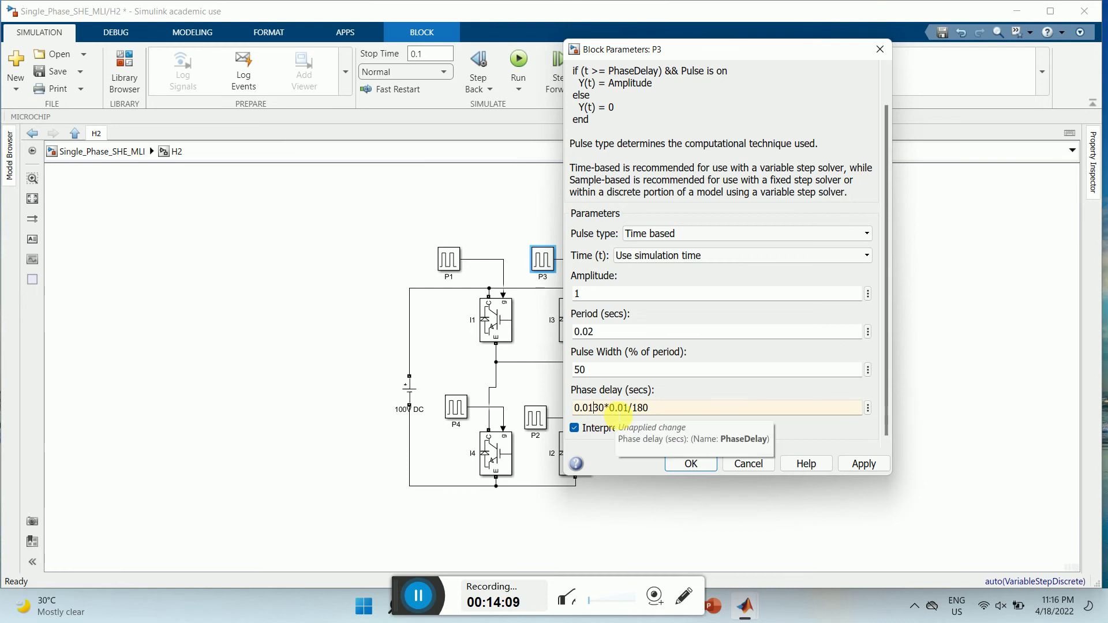
{"action": "type", "text": "+"}
{"action": "key", "text": "BackSpace"}
{"action": "type", "text": "-"}
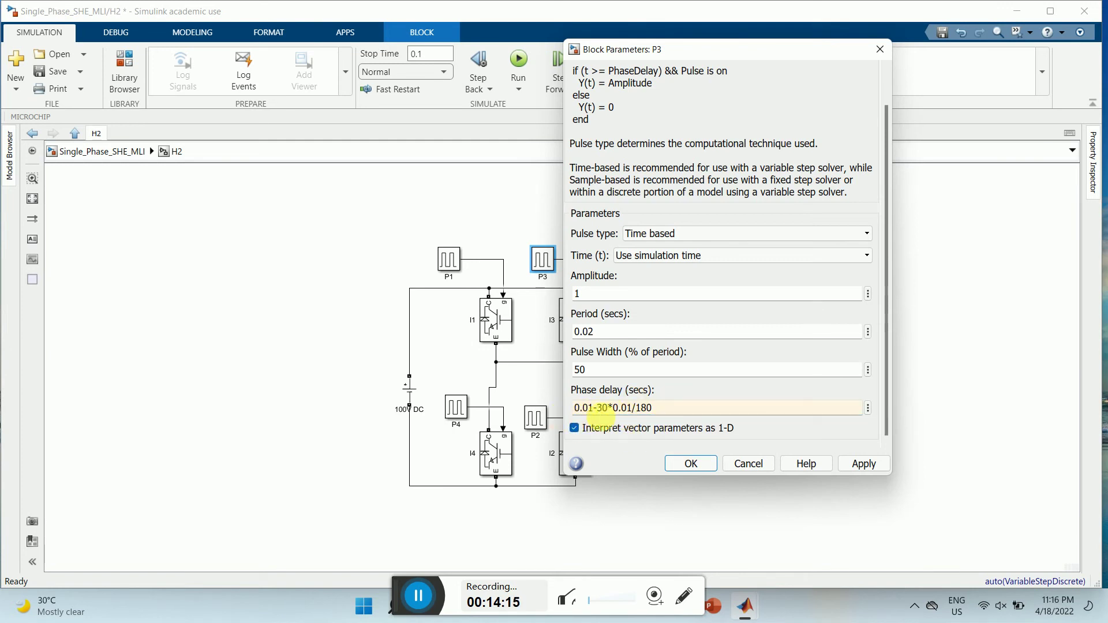
{"action": "left_click", "coordinate": [864, 465]}
{"action": "left_click", "coordinate": [690, 464]}
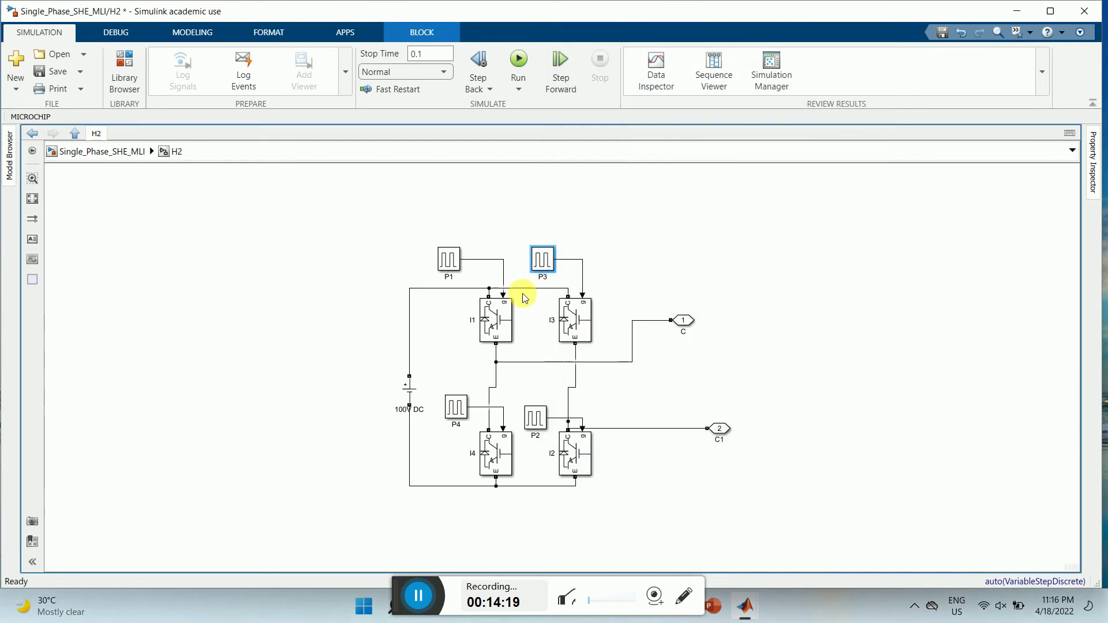
Step: Set the phase delay of pulse generator P4 in H2 to 0.01+30*0.01/180
{"action": "double_click", "coordinate": [456, 407]}
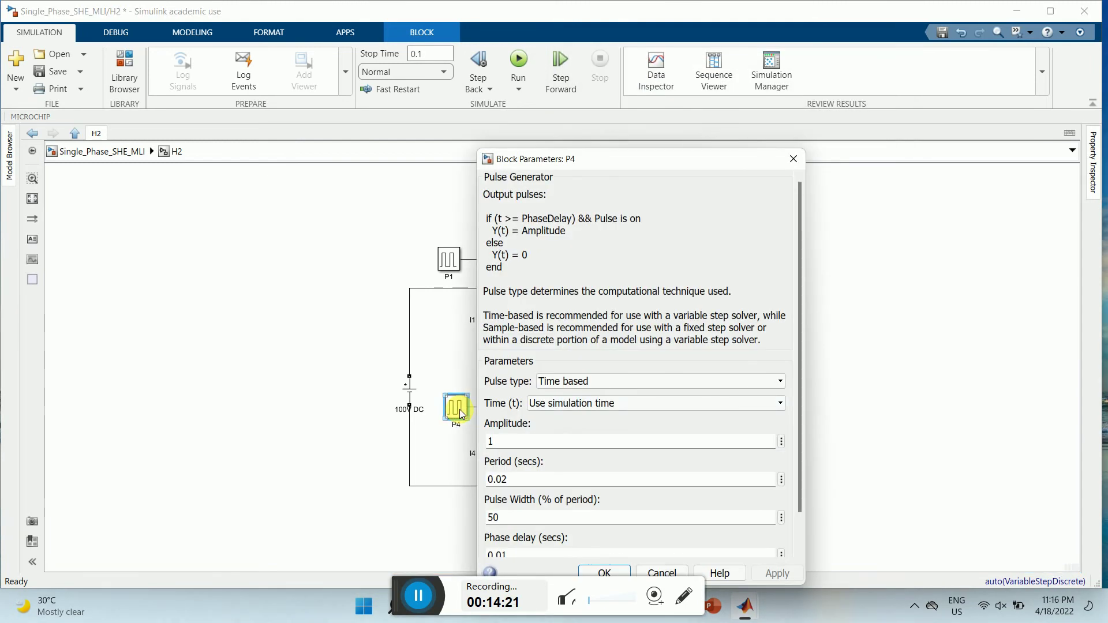
{"action": "left_click_drag", "start_coordinate": [650, 162], "coordinate": [634, 74]}
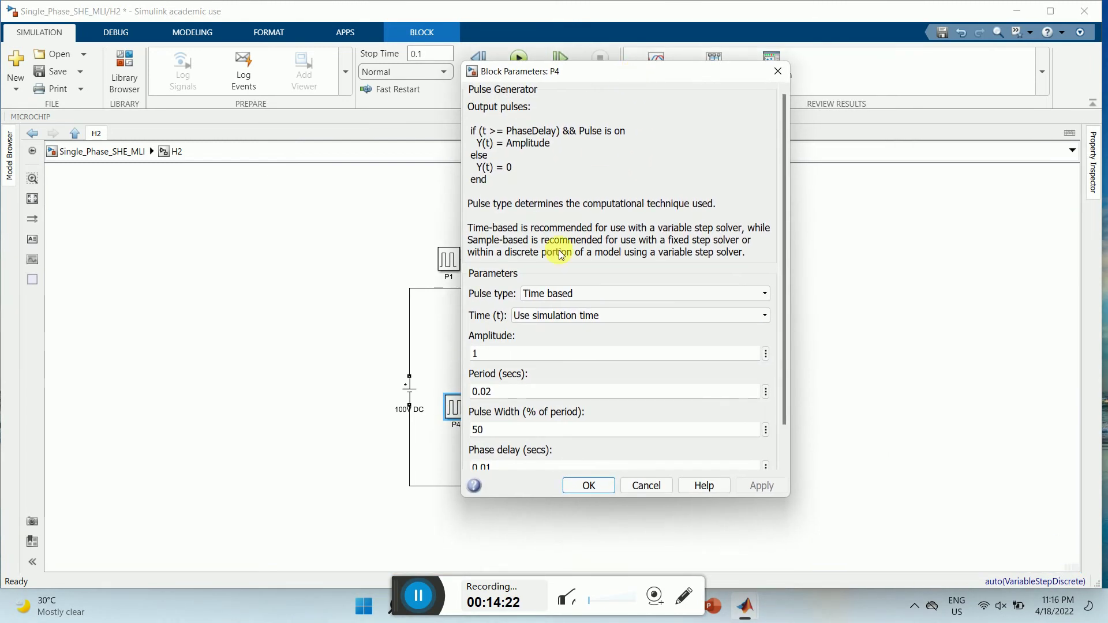
{"action": "left_click_drag", "start_coordinate": [784, 376], "coordinate": [785, 429]}
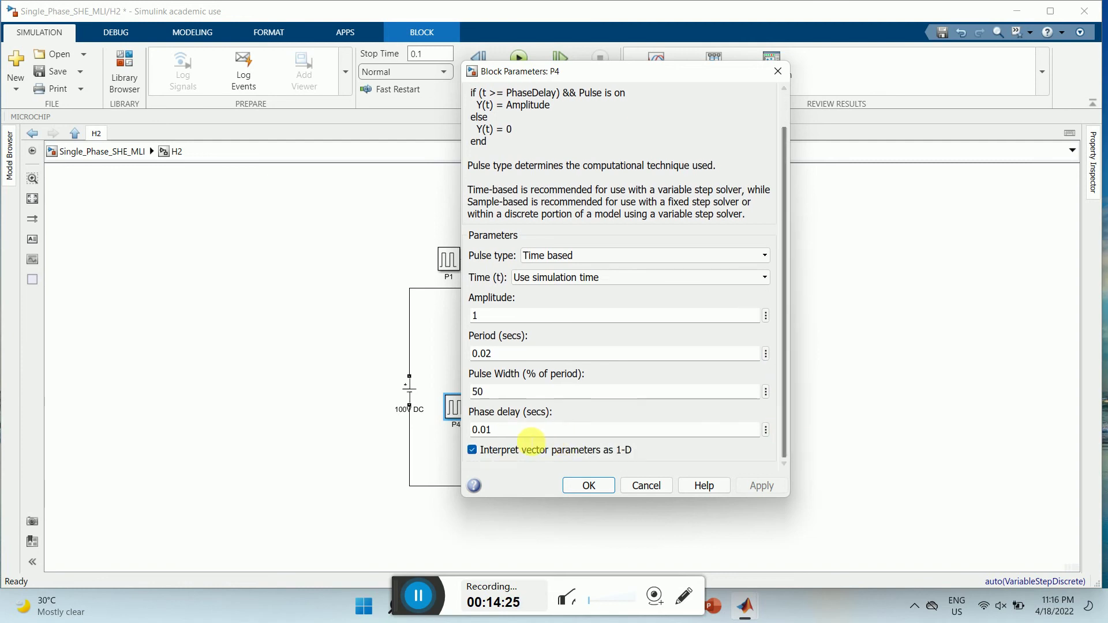
{"action": "double_click", "coordinate": [528, 432]}
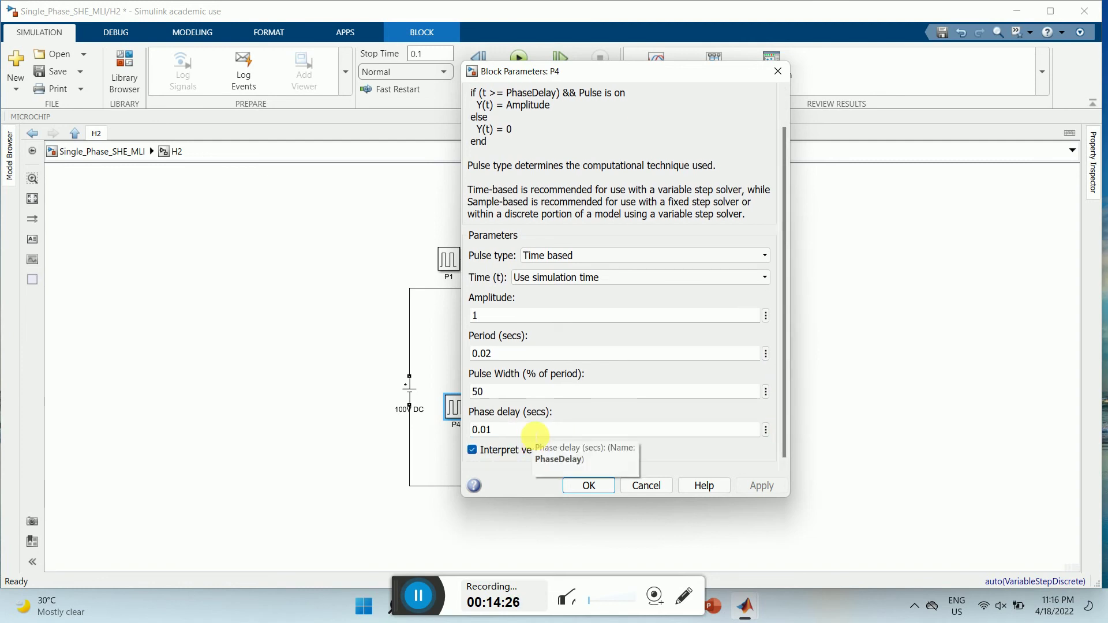
{"action": "type", "text": "+30*0.01/180"}
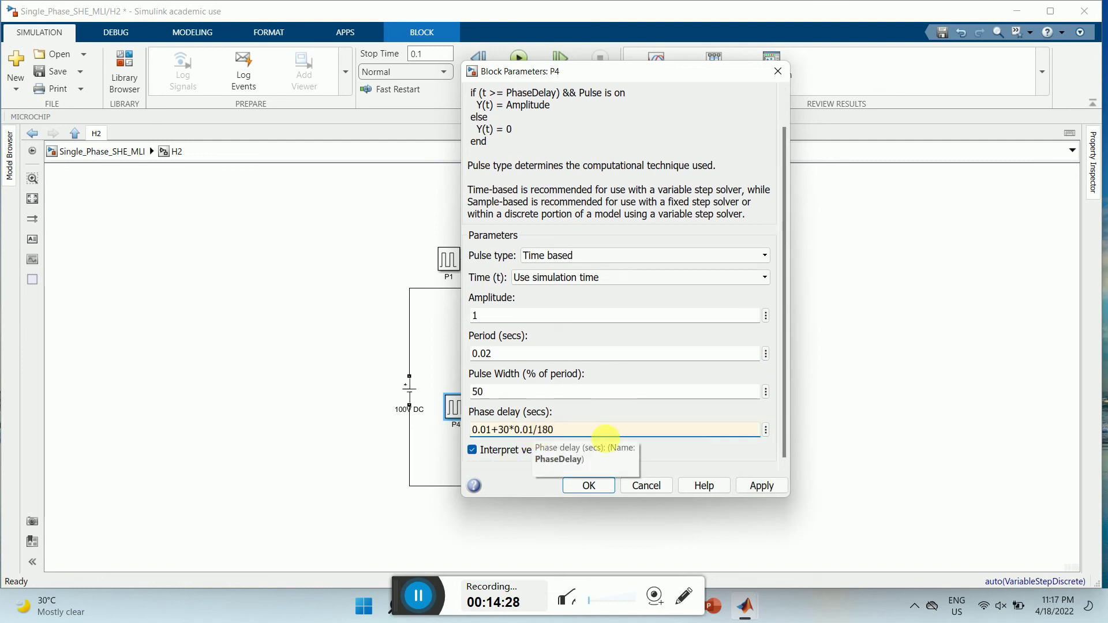
{"action": "left_click", "coordinate": [761, 486]}
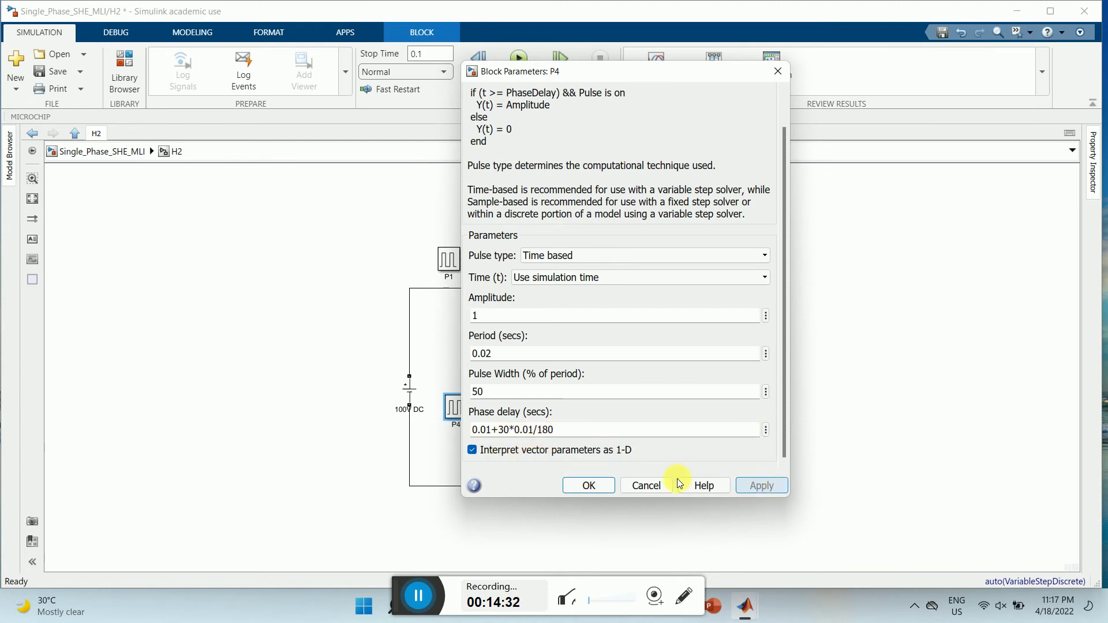
{"action": "left_click", "coordinate": [591, 485]}
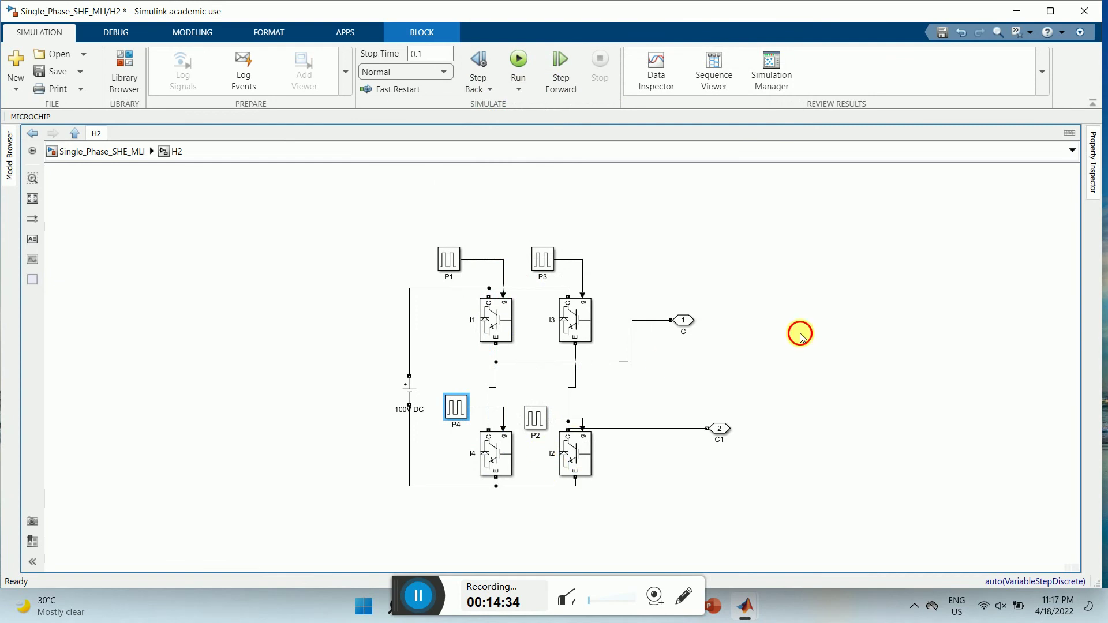
{"action": "left_click", "coordinate": [352, 407]}
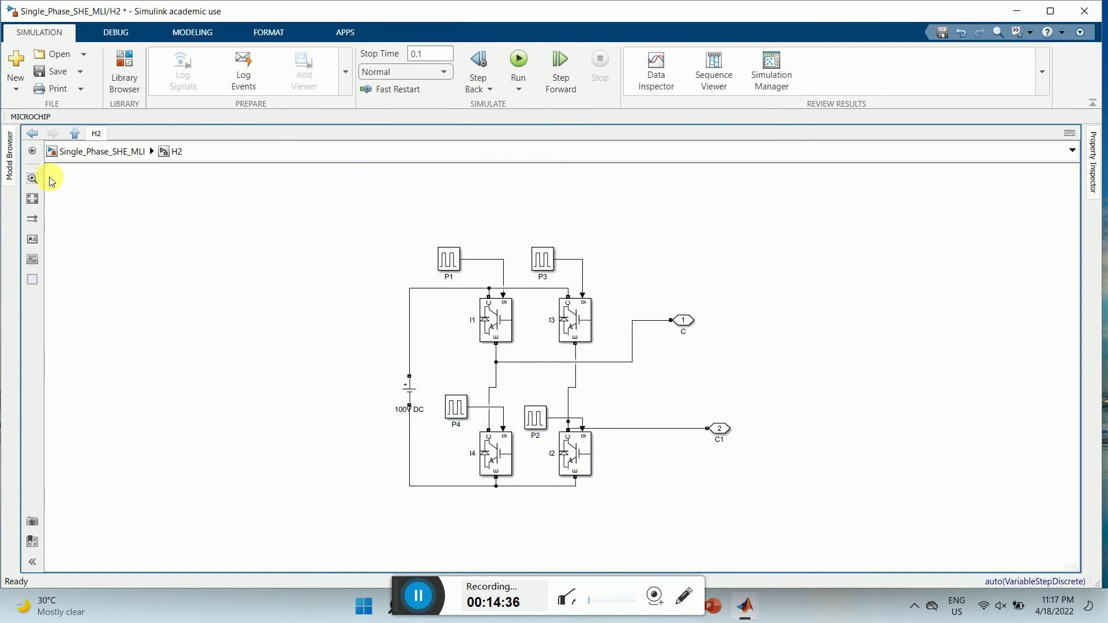
Step: Inside subsystem H1, rename pulse generator P1 as P11 and P3 as P13
{"action": "left_click", "coordinate": [35, 133]}
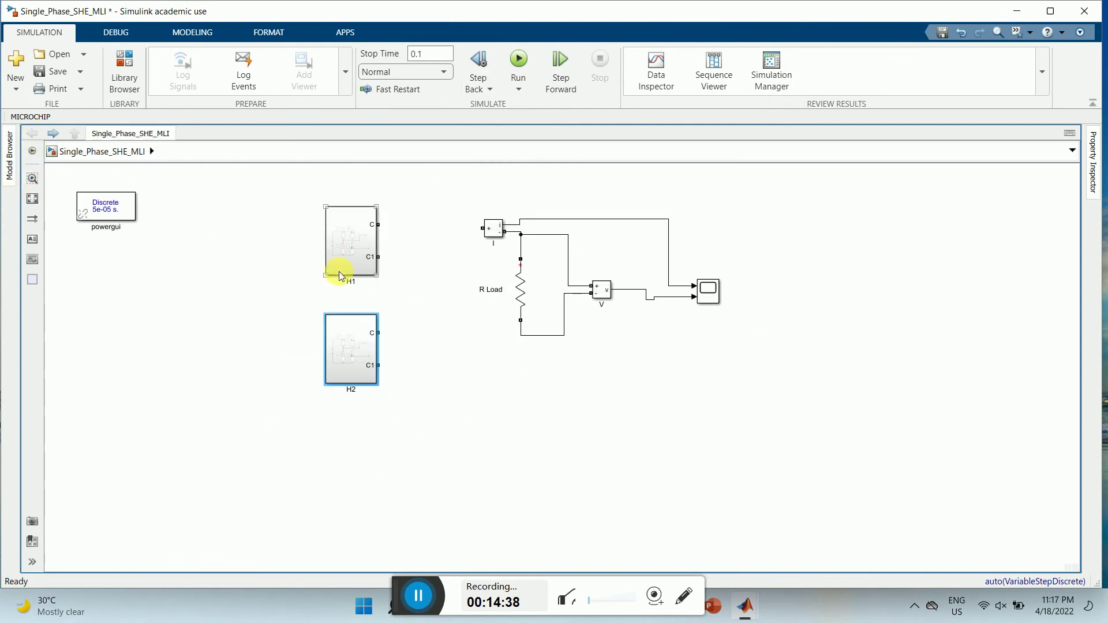
{"action": "double_click", "coordinate": [354, 235]}
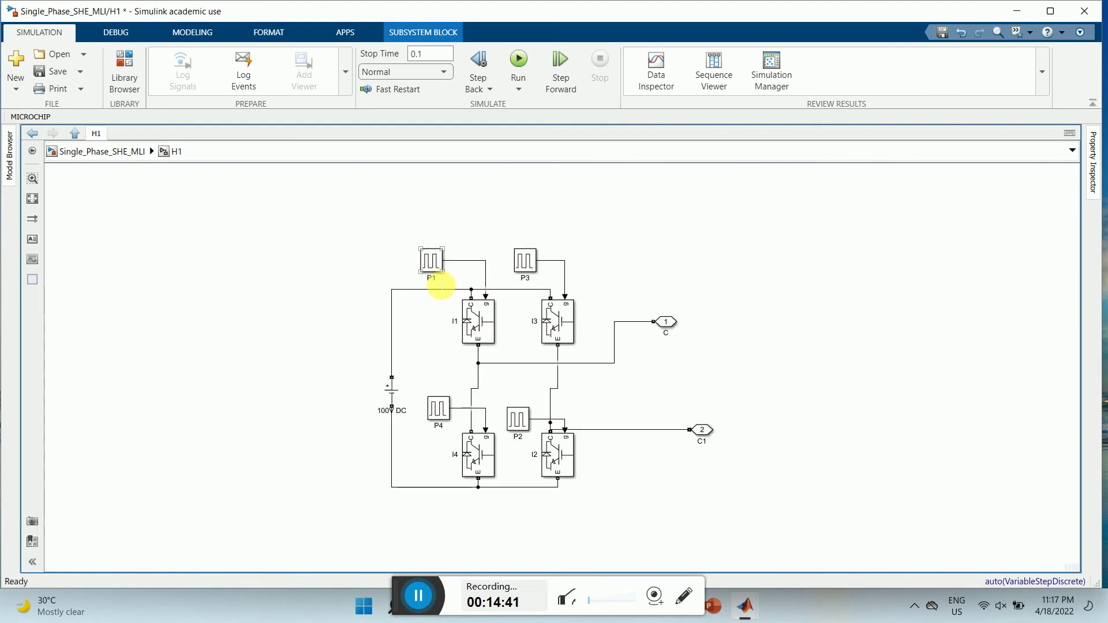
{"action": "left_click", "coordinate": [435, 284]}
{"action": "type", "text": "1"}
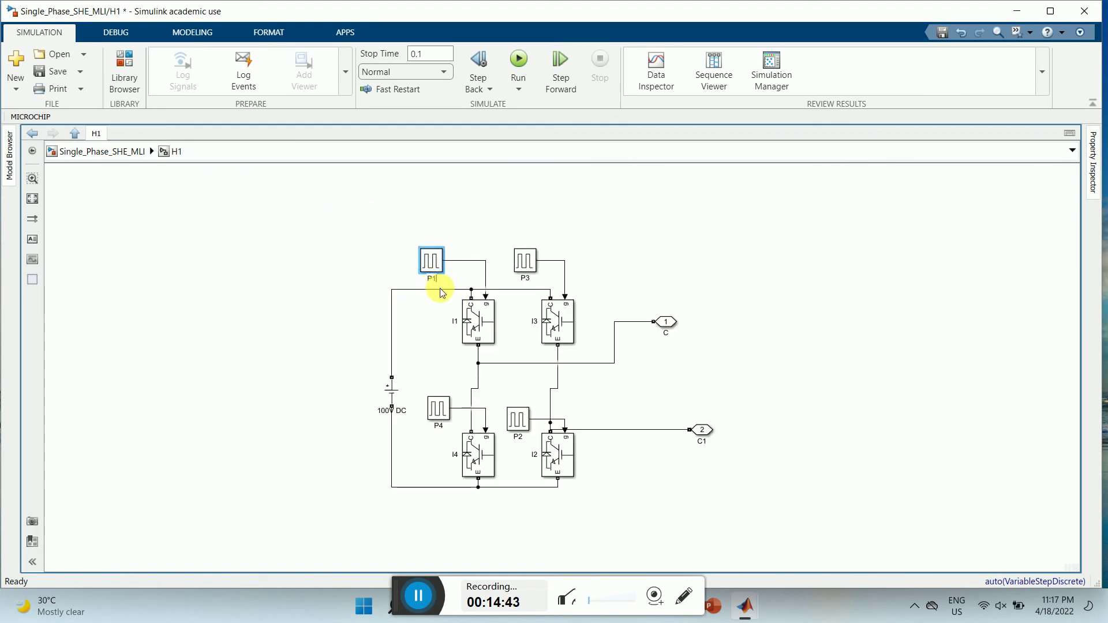
{"action": "key", "text": "Return"}
{"action": "left_click", "coordinate": [527, 279]}
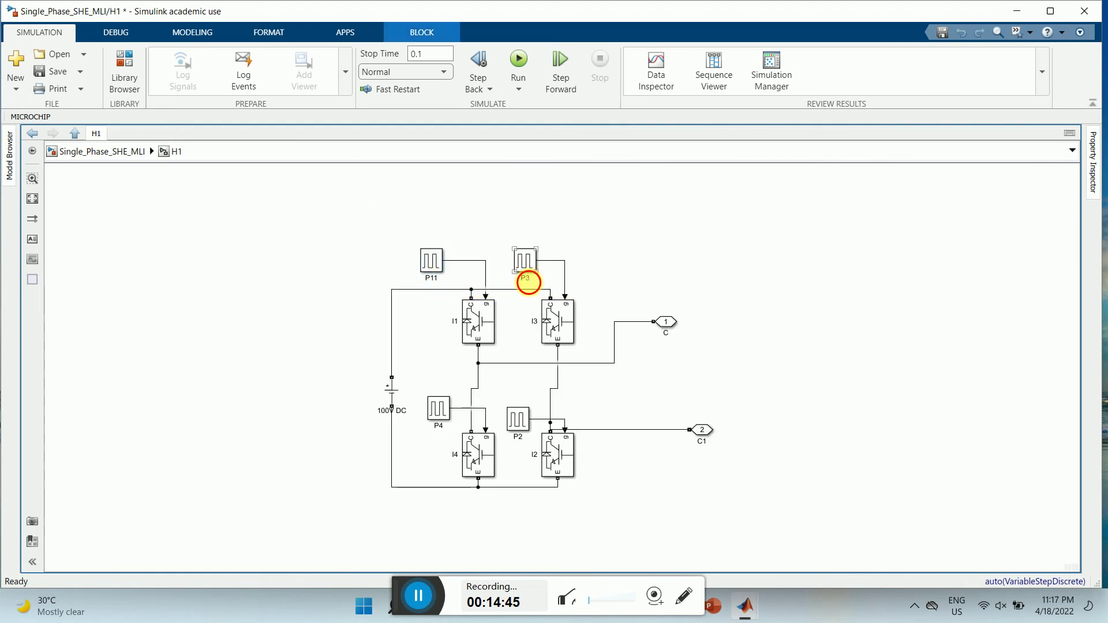
{"action": "type", "text": "1"}
{"action": "key", "text": "Return"}
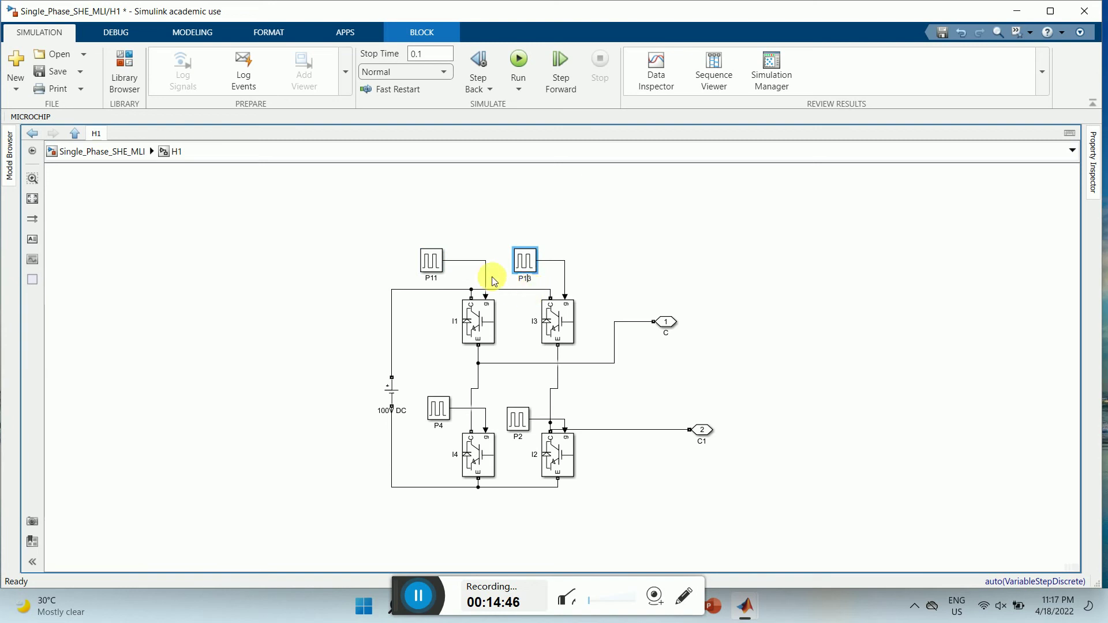
Step: Rename H1's lower pulse generators P2 as P12 and P4 as P14
{"action": "left_click", "coordinate": [520, 424]}
{"action": "left_click", "coordinate": [518, 438]}
{"action": "type", "text": "1"}
{"action": "key", "text": "Return"}
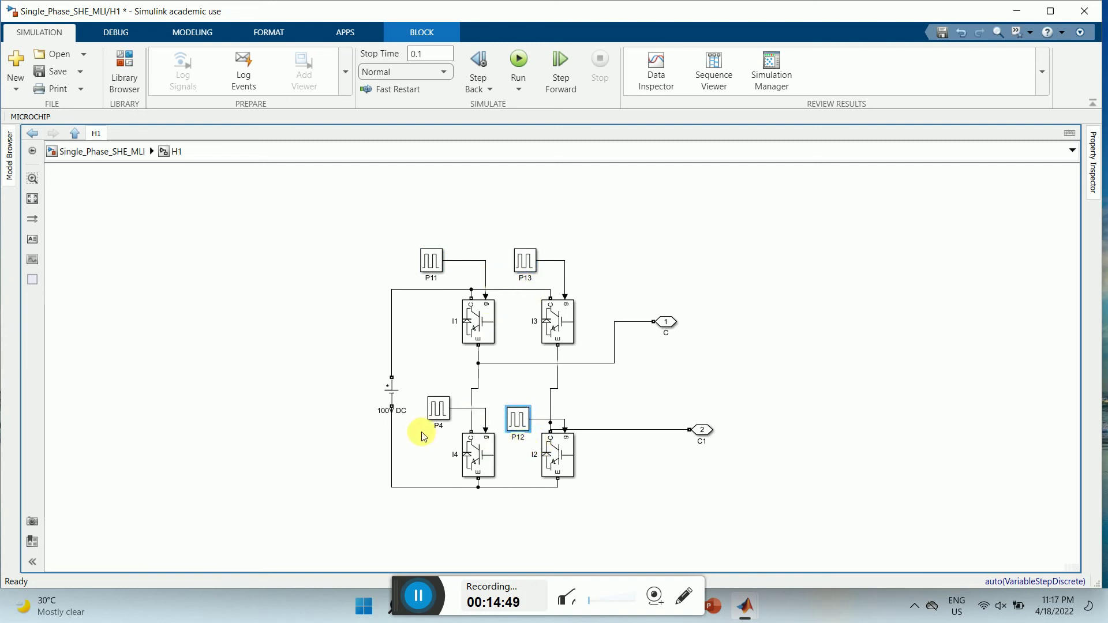
{"action": "left_click", "coordinate": [439, 432]}
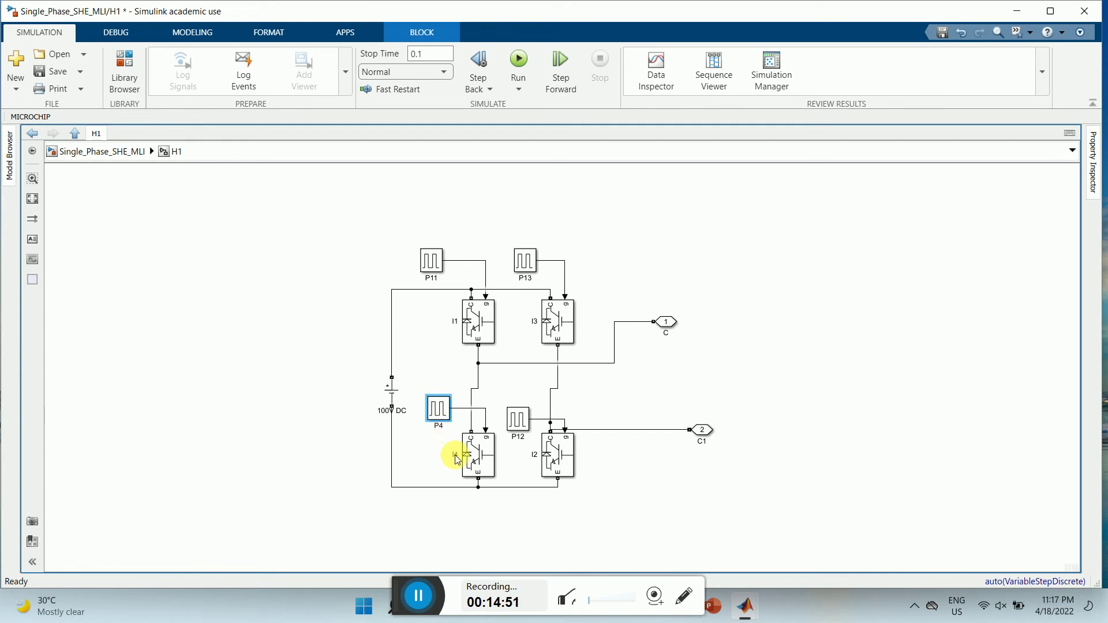
{"action": "type", "text": "1"}
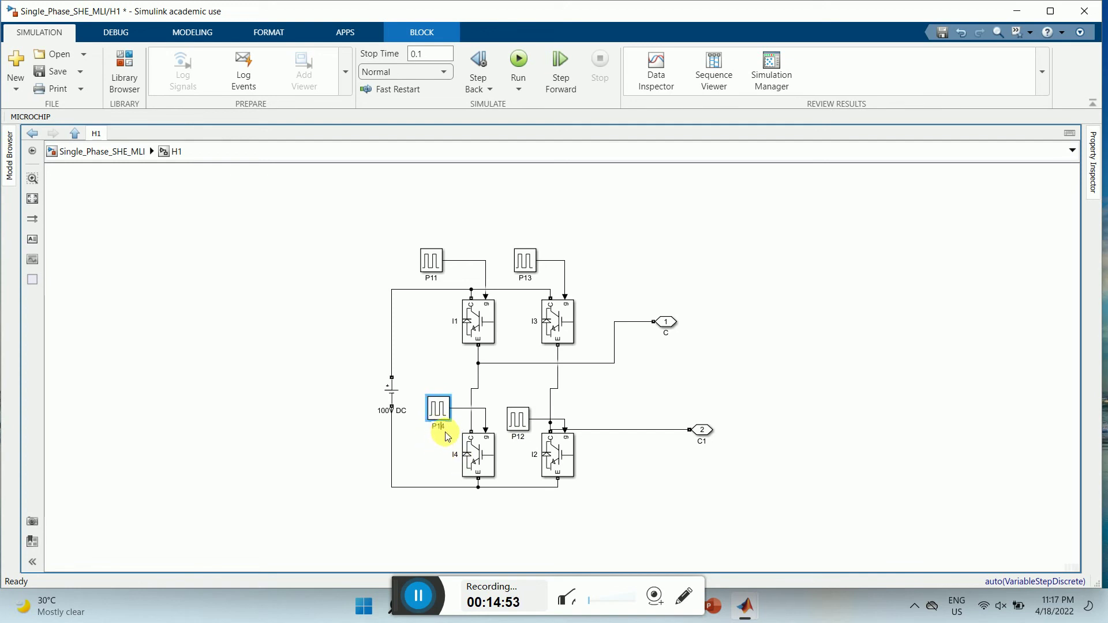
{"action": "key", "text": "Return"}
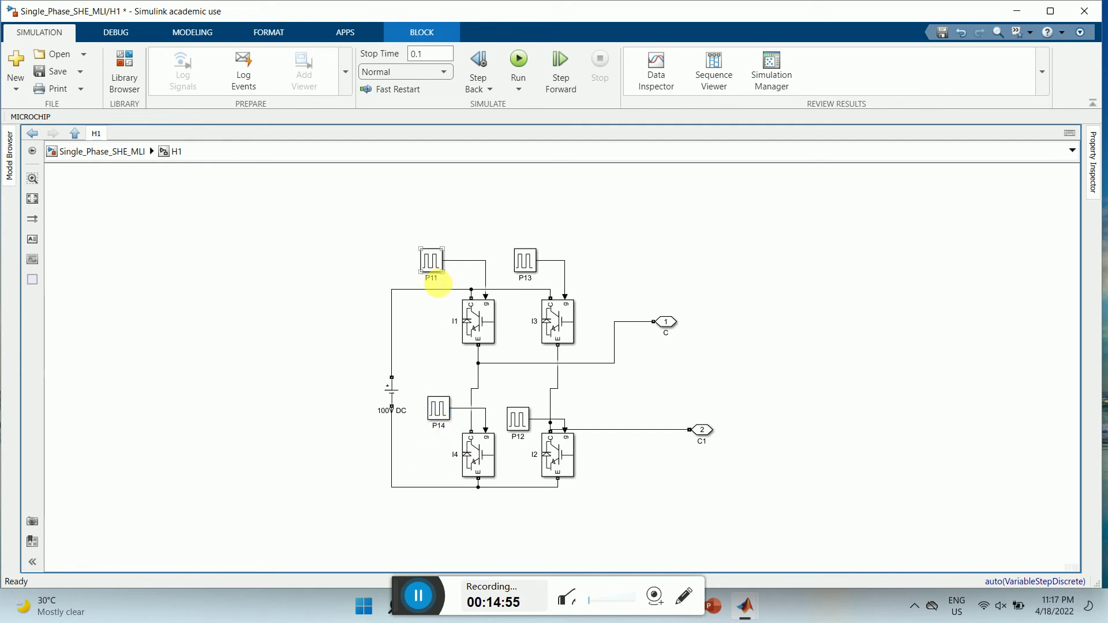
{"action": "left_click", "coordinate": [534, 283]}
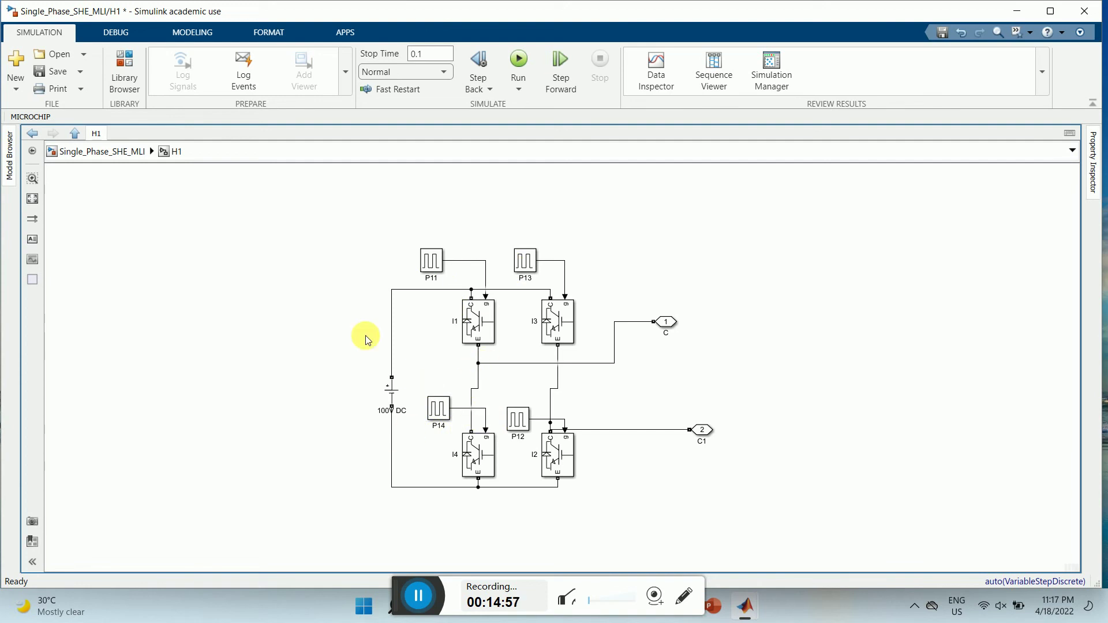
Step: Inside subsystem H2, rename pulse generator P1 as P21 and P3 as P23
{"action": "left_click", "coordinate": [68, 151]}
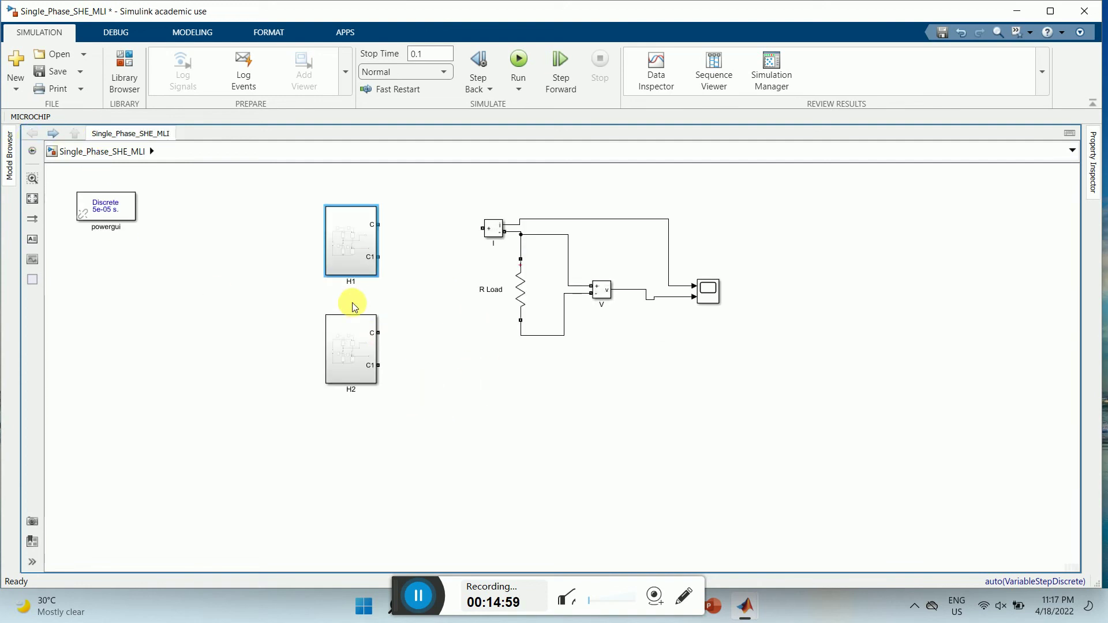
{"action": "double_click", "coordinate": [349, 354]}
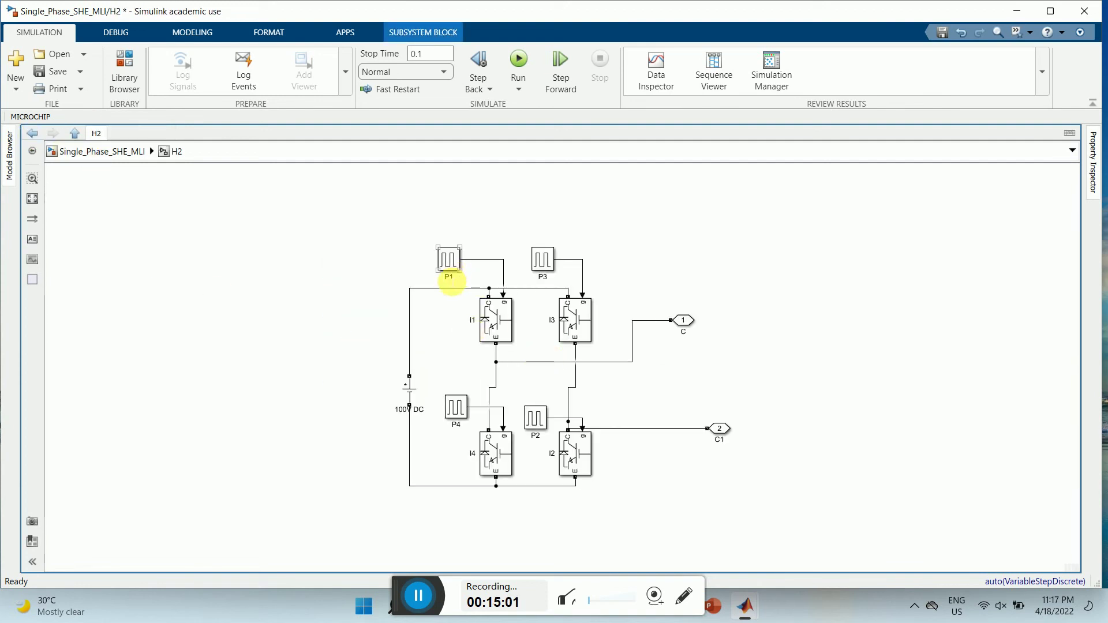
{"action": "left_click", "coordinate": [450, 277]}
{"action": "left_click", "coordinate": [455, 283]}
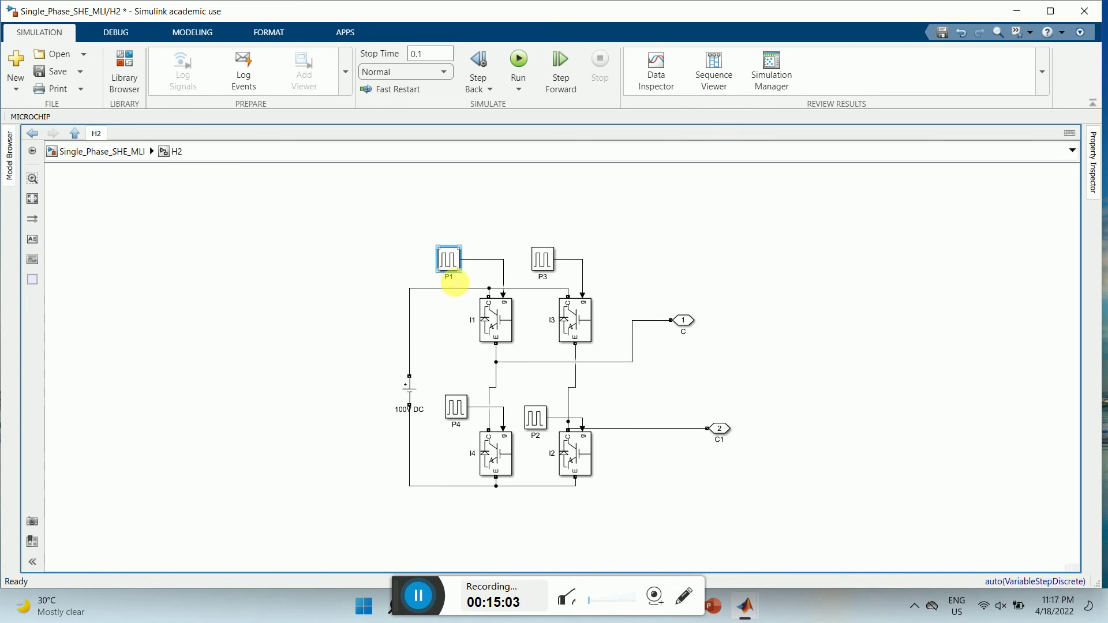
{"action": "type", "text": "2"}
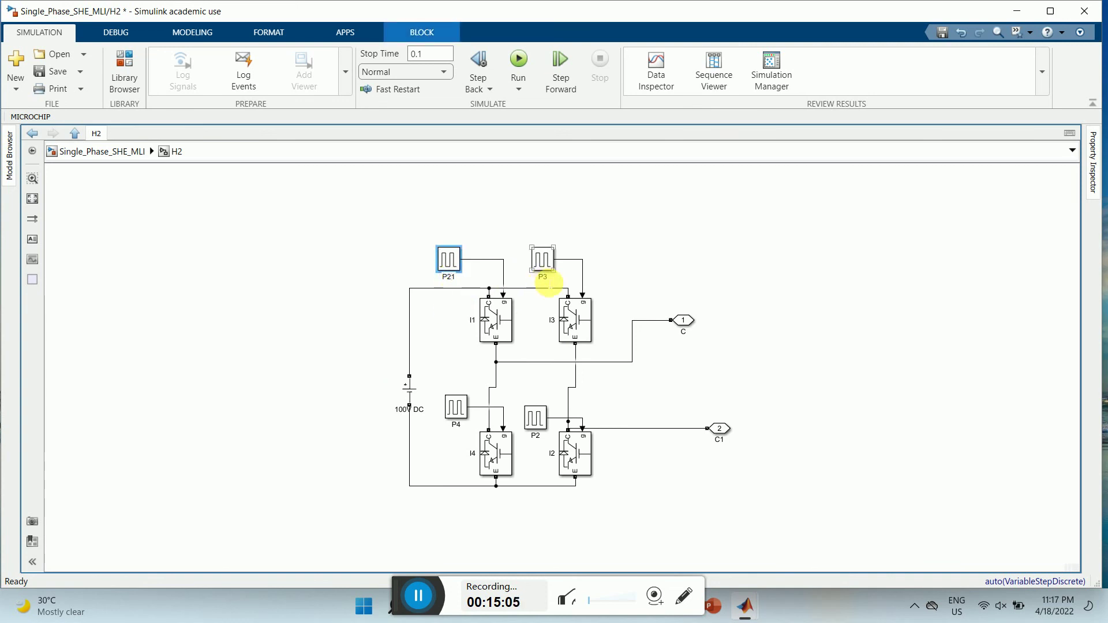
{"action": "left_click", "coordinate": [543, 278]}
{"action": "type", "text": "2"}
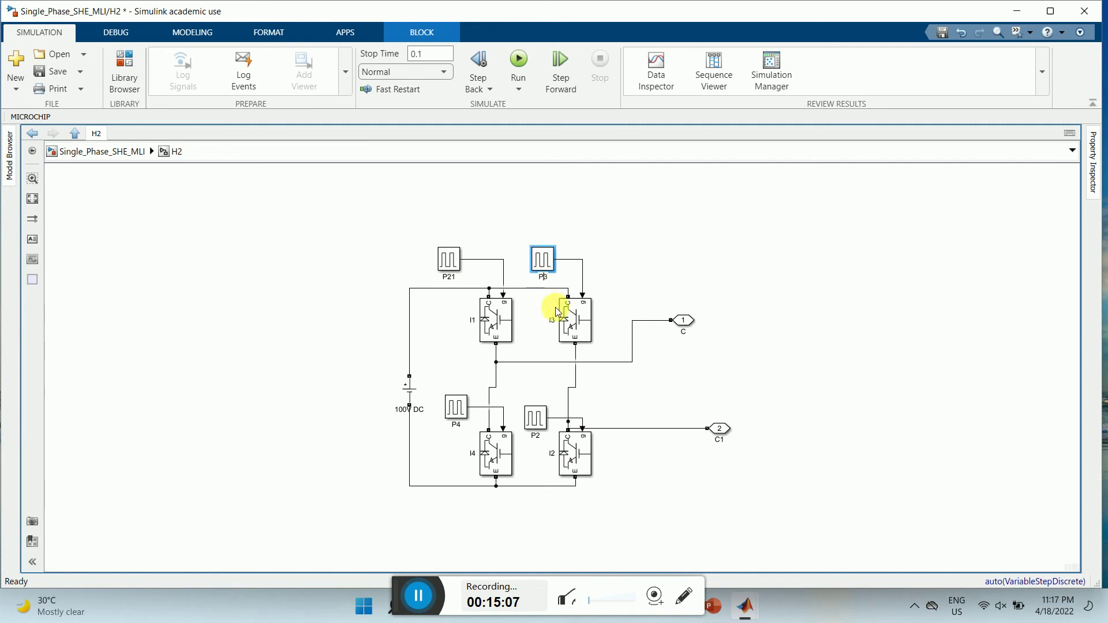
Step: Rename H2's lower pulse generators P2 as P22 and P4 as P24
{"action": "left_click", "coordinate": [577, 456]}
{"action": "left_click", "coordinate": [535, 436]}
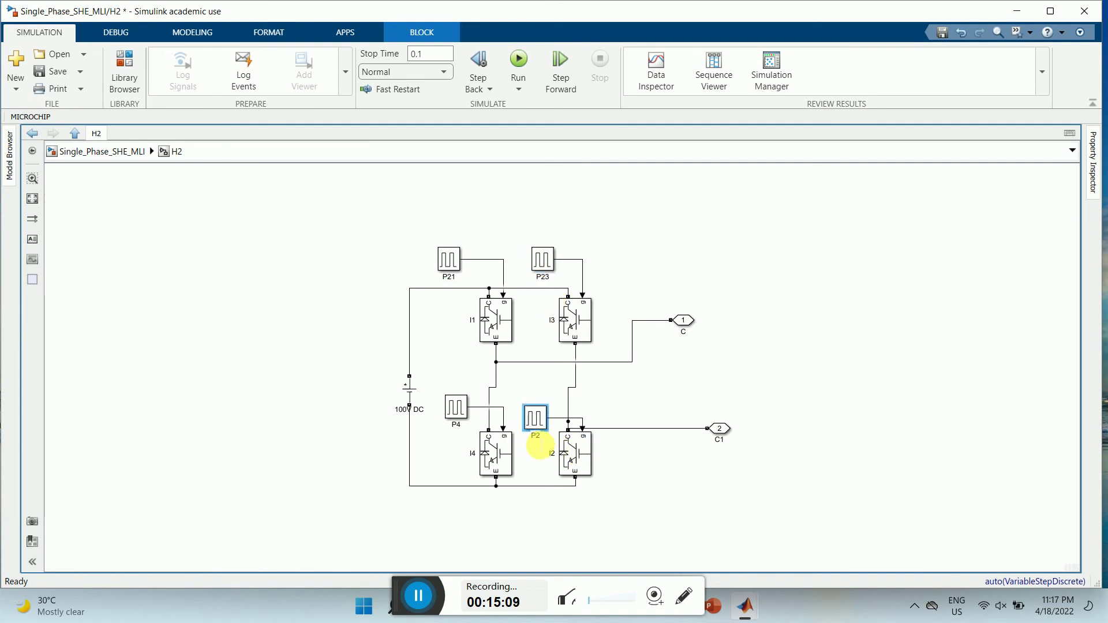
{"action": "type", "text": "2"}
{"action": "left_click", "coordinate": [455, 426]}
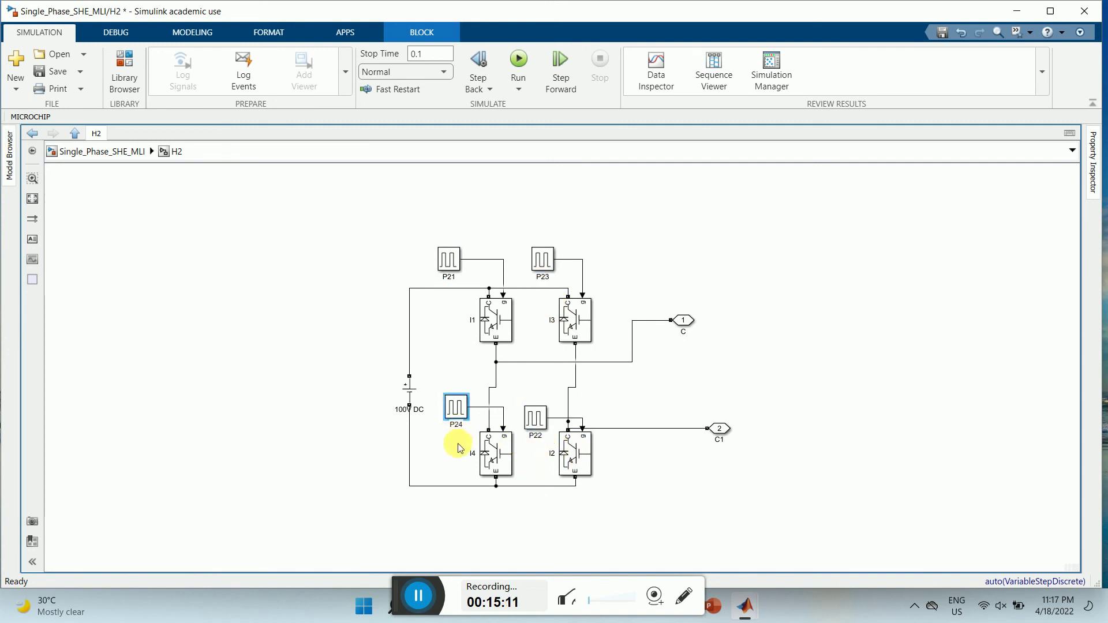
{"action": "type", "text": "2"}
{"action": "left_click", "coordinate": [430, 351]}
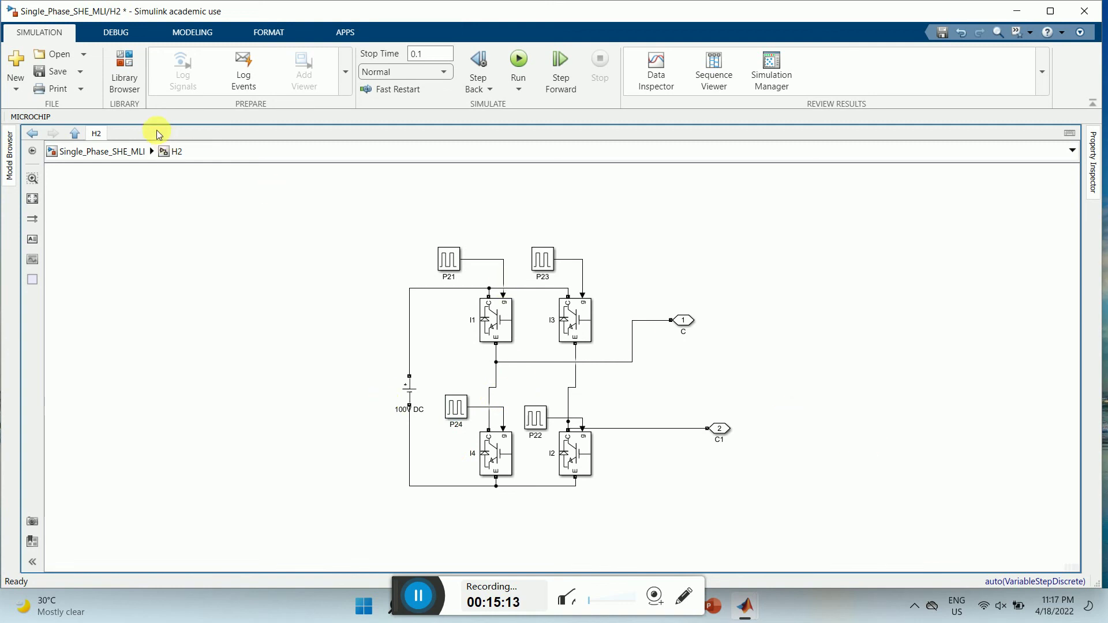
Step: At the model's top level, connect H1's C port to the input of current measurement block I
{"action": "left_click", "coordinate": [33, 134]}
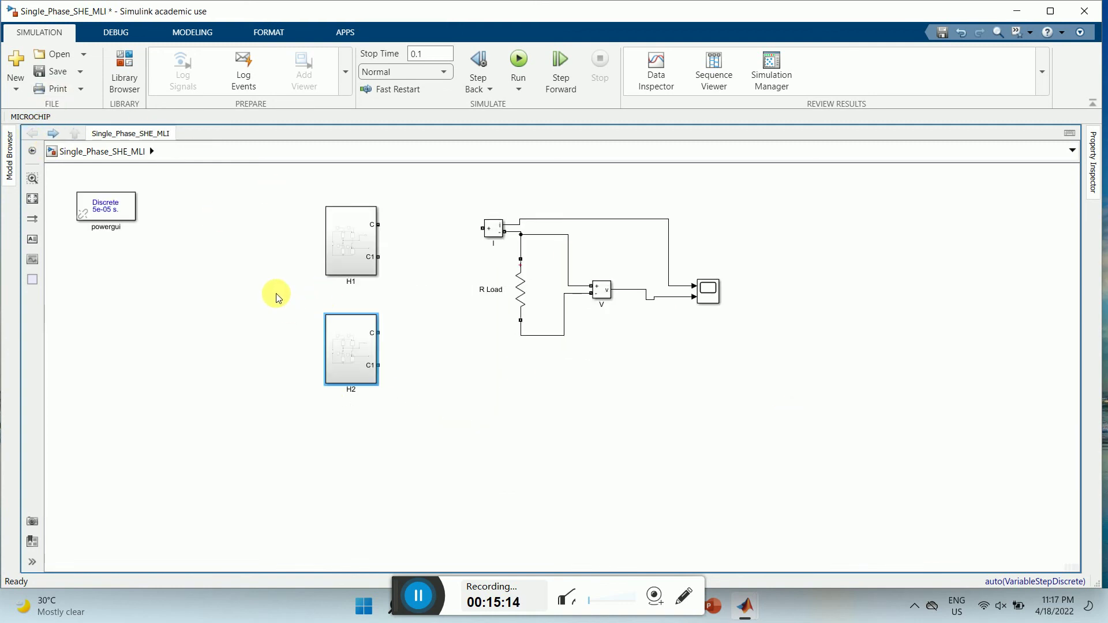
{"action": "left_click", "coordinate": [390, 260]}
{"action": "left_click", "coordinate": [378, 223]}
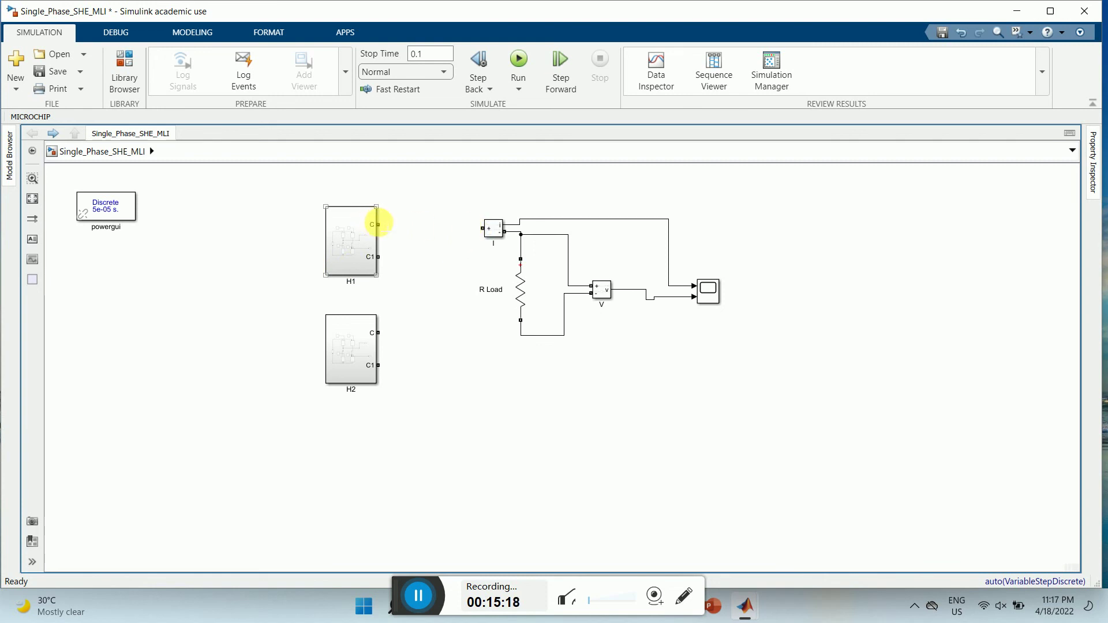
{"action": "left_click_drag", "start_coordinate": [379, 224], "coordinate": [482, 229]}
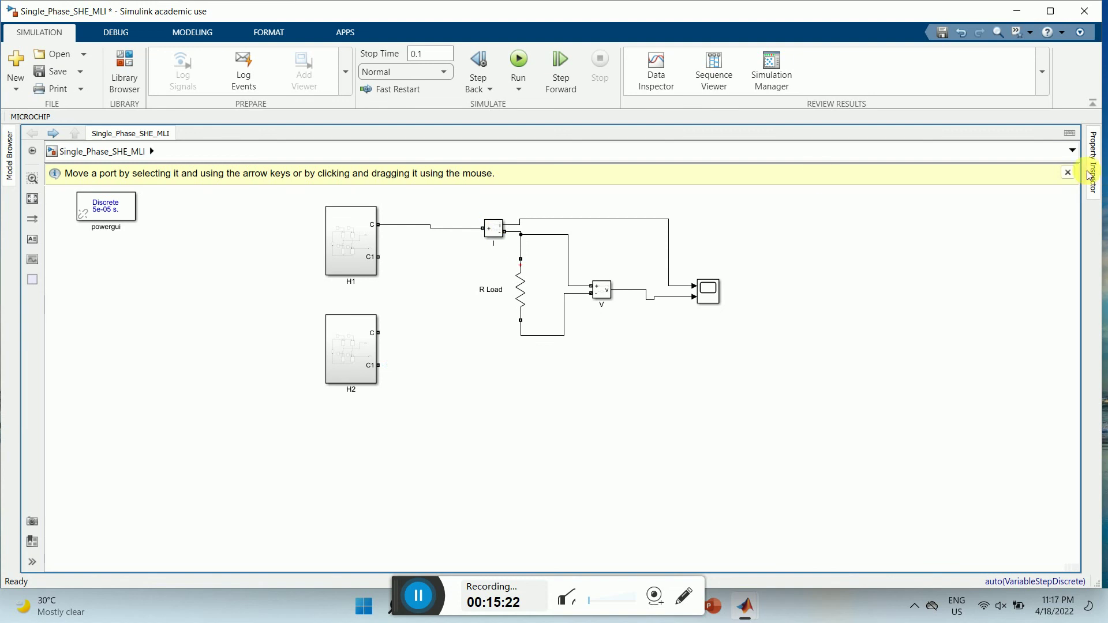
{"action": "left_click", "coordinate": [1067, 171]}
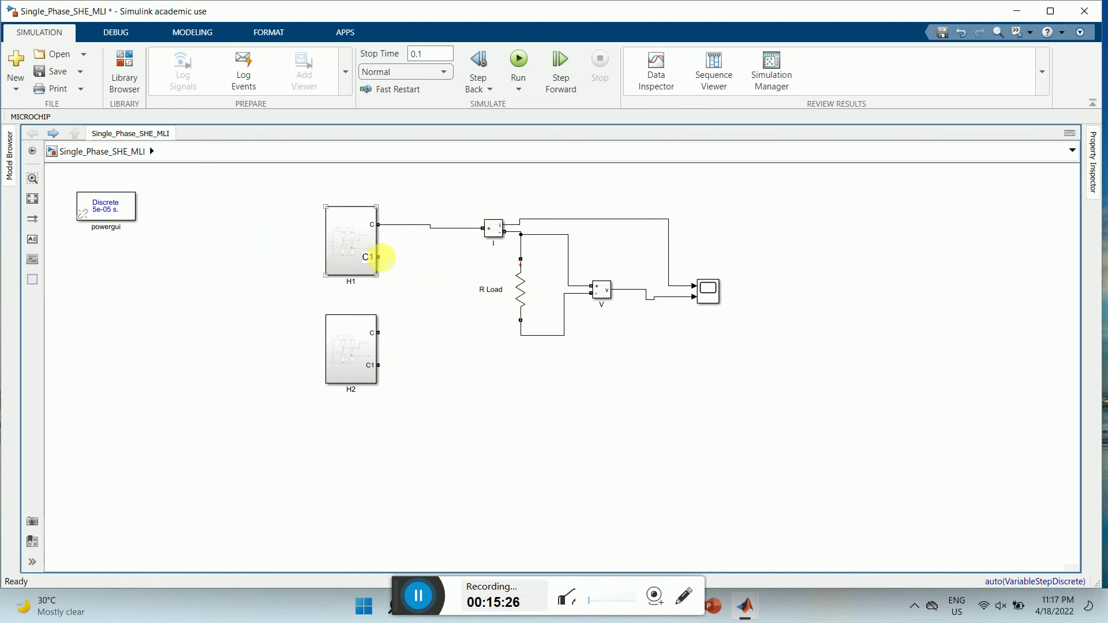
Step: Connect H1's C1 port to H2's C port, and H2's C1 port to the lower end of R Load
{"action": "left_click", "coordinate": [391, 270]}
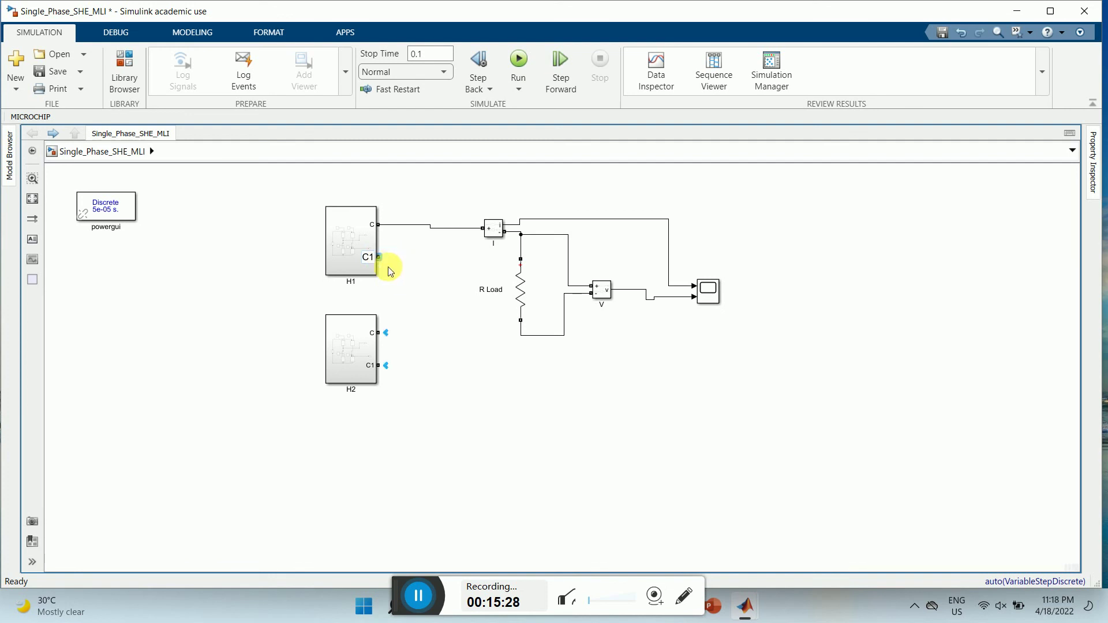
{"action": "left_click", "coordinate": [376, 256]}
{"action": "left_click_drag", "start_coordinate": [378, 256], "coordinate": [382, 334]}
{"action": "left_click", "coordinate": [407, 363]}
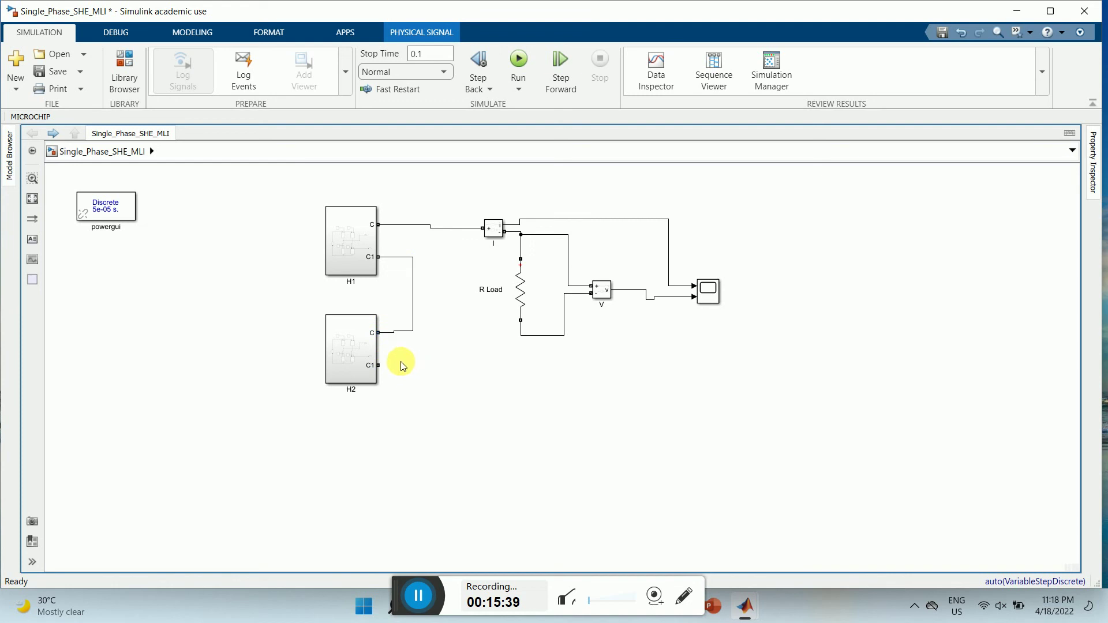
{"action": "mouse_move", "coordinate": [379, 366]}
{"action": "left_mouse_down"}
{"action": "mouse_move", "coordinate": [495, 366]}
{"action": "mouse_move", "coordinate": [521, 336]}
{"action": "left_mouse_up"}
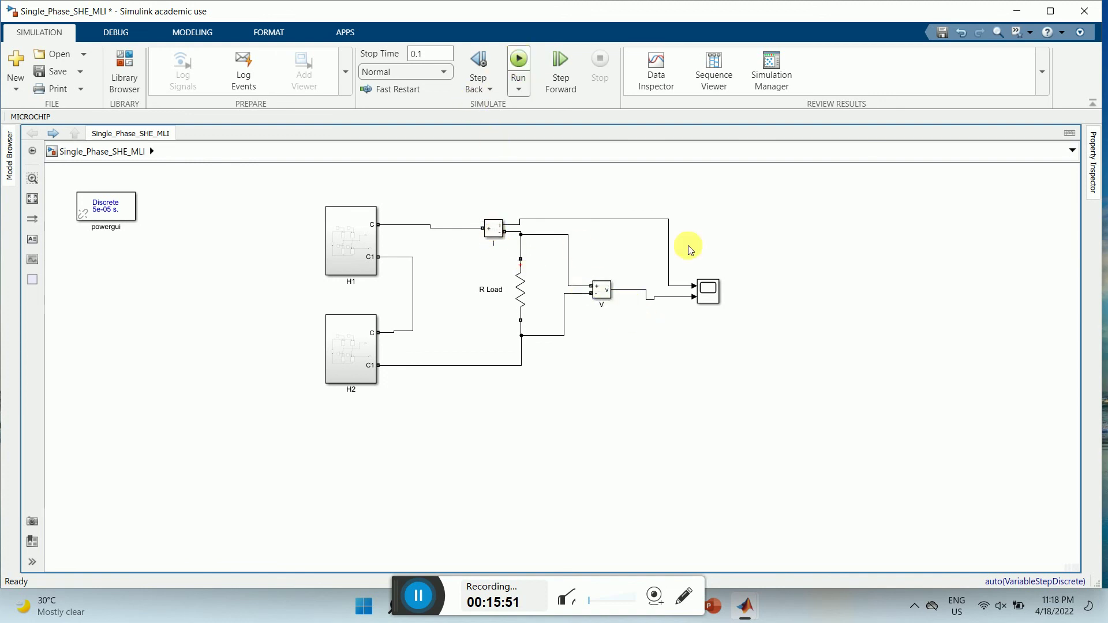
Step: Run the simulation of the cascaded inverter model
{"action": "left_click", "coordinate": [706, 301]}
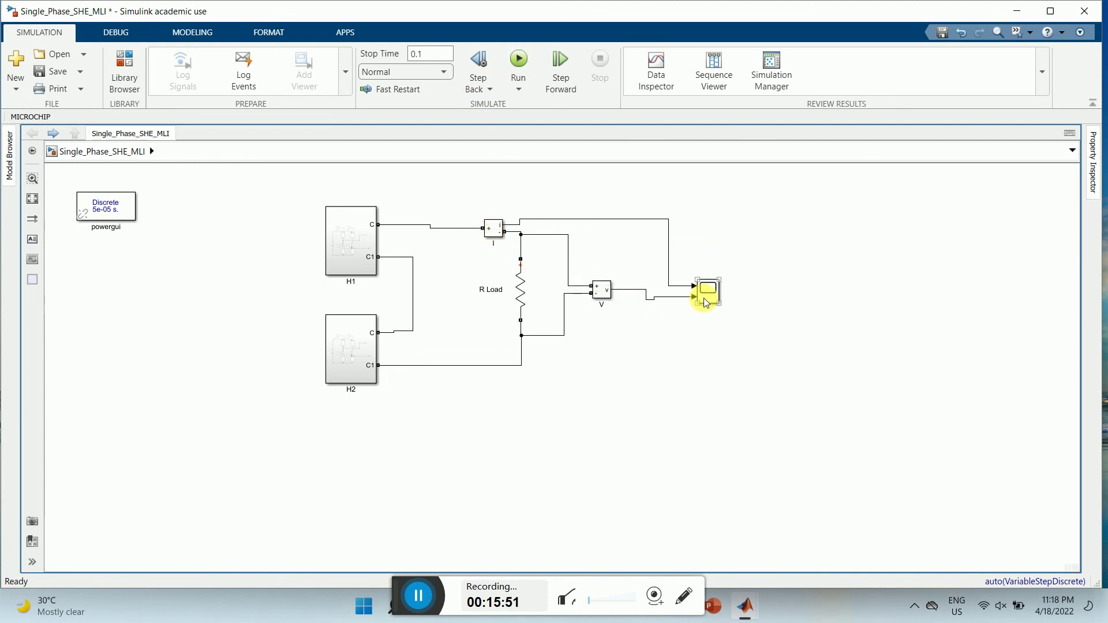
{"action": "left_click", "coordinate": [519, 61]}
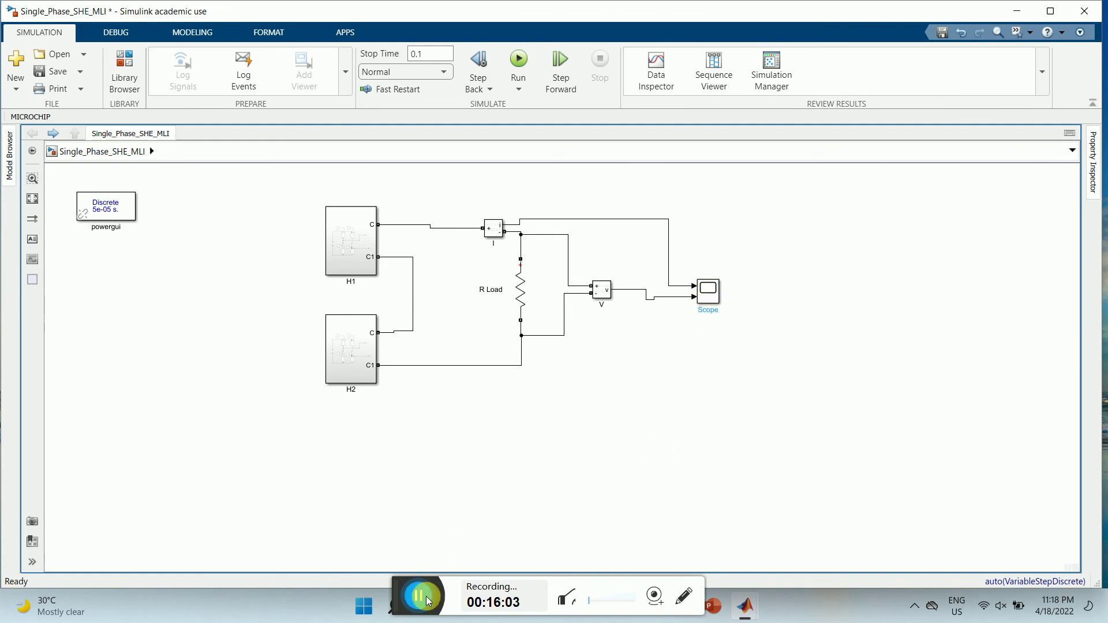
Step: Open the load current and voltage Scope, scale the axes to fit the full waveforms, and maximize the window
{"action": "mouse_move", "coordinate": [398, 598]}
{"action": "left_mouse_down"}
{"action": "mouse_move", "coordinate": [402, 621]}
{"action": "mouse_move", "coordinate": [406, 610]}
{"action": "left_mouse_up"}
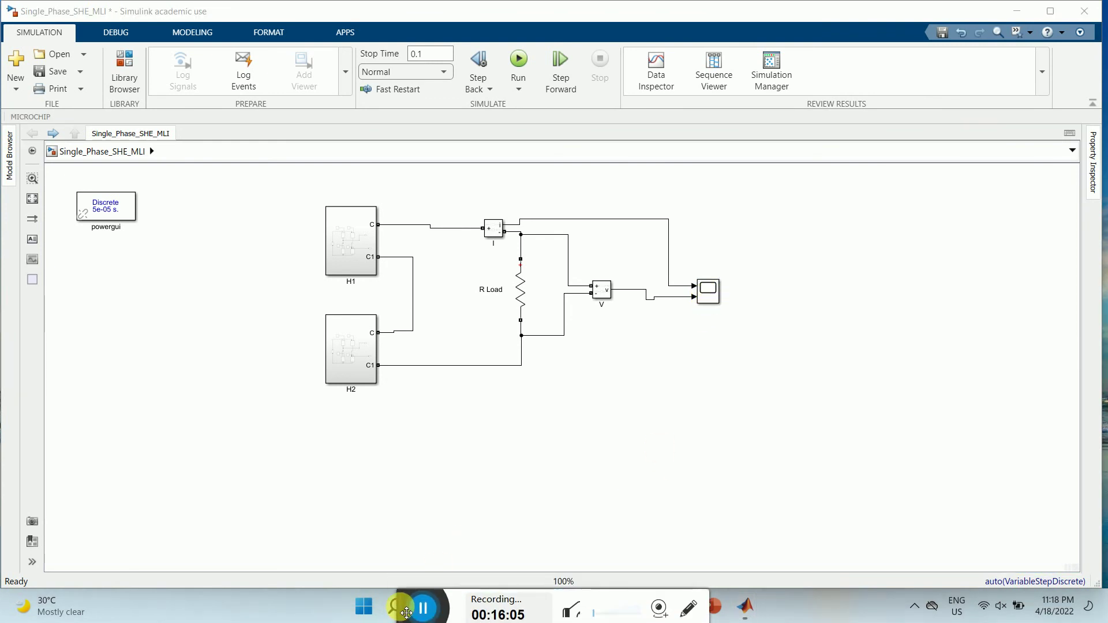
{"action": "double_click", "coordinate": [707, 291]}
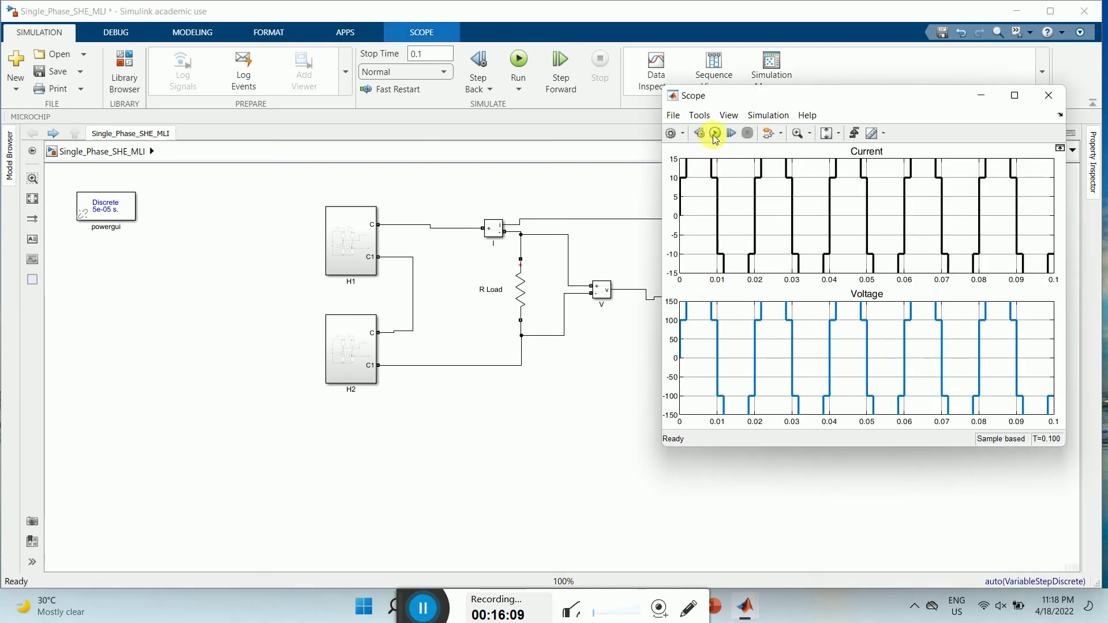
{"action": "left_click", "coordinate": [670, 133]}
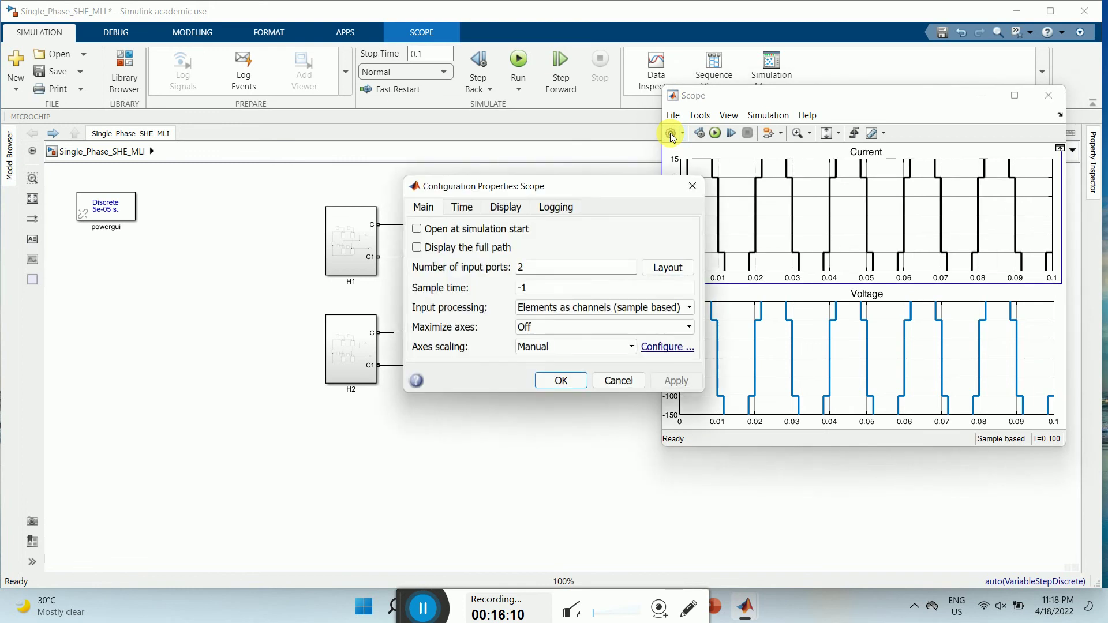
{"action": "left_click", "coordinate": [686, 189]}
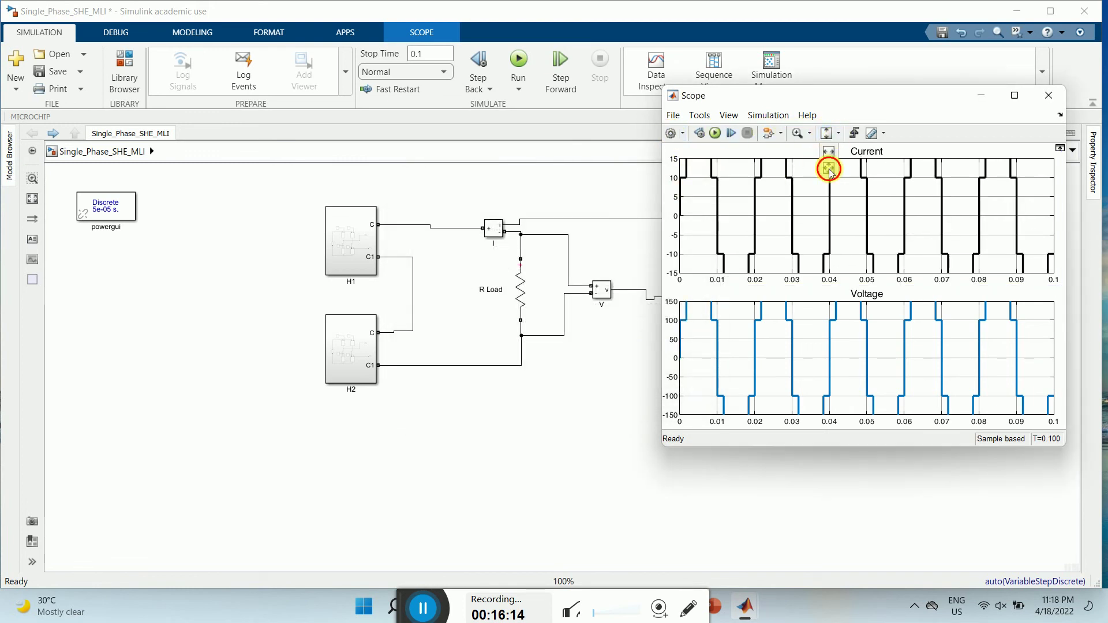
{"action": "left_click", "coordinate": [829, 169]}
{"action": "left_click", "coordinate": [1015, 96]}
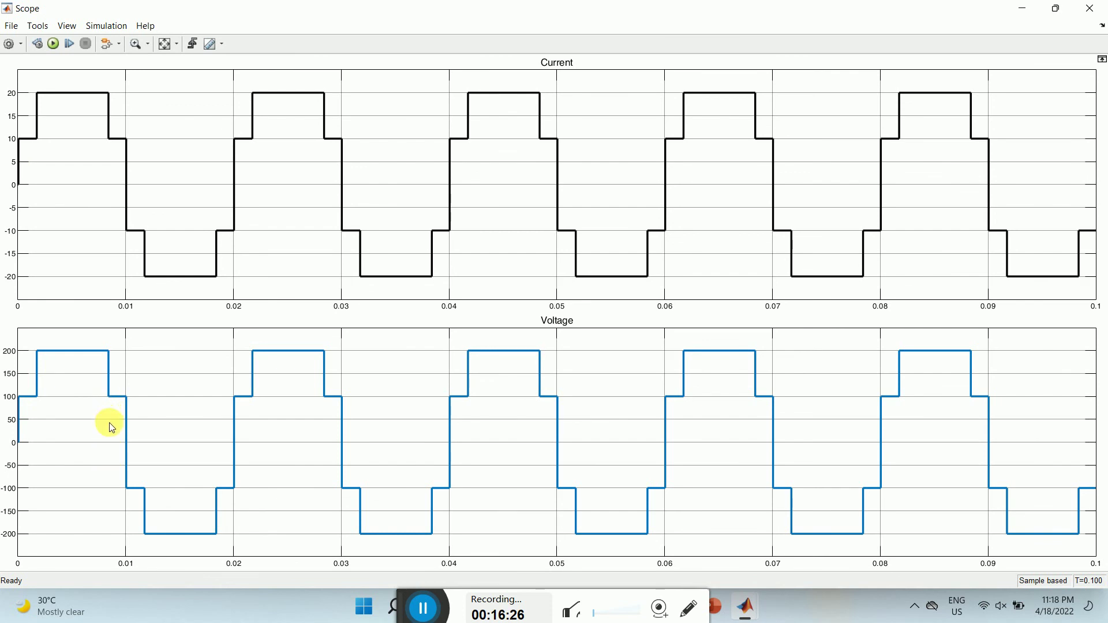
Step: Restore the Scope from full screen, enlarge it in height and width beside the circuit, and return to the model
{"action": "left_click", "coordinate": [1056, 9]}
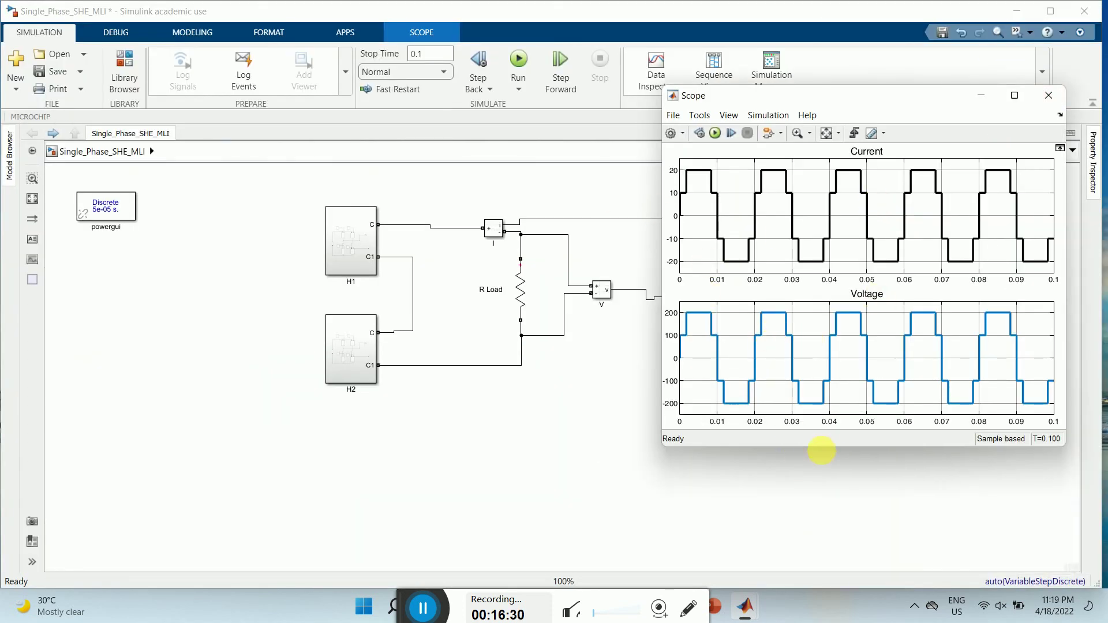
{"action": "left_click_drag", "start_coordinate": [836, 450], "coordinate": [841, 580]}
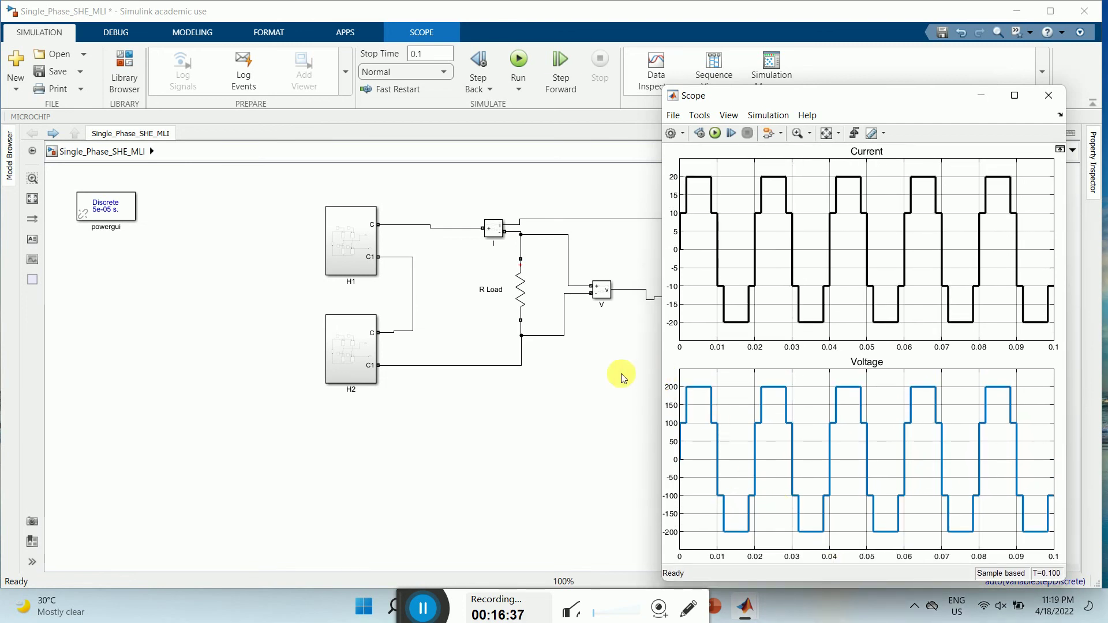
{"action": "left_click_drag", "start_coordinate": [664, 366], "coordinate": [637, 367]}
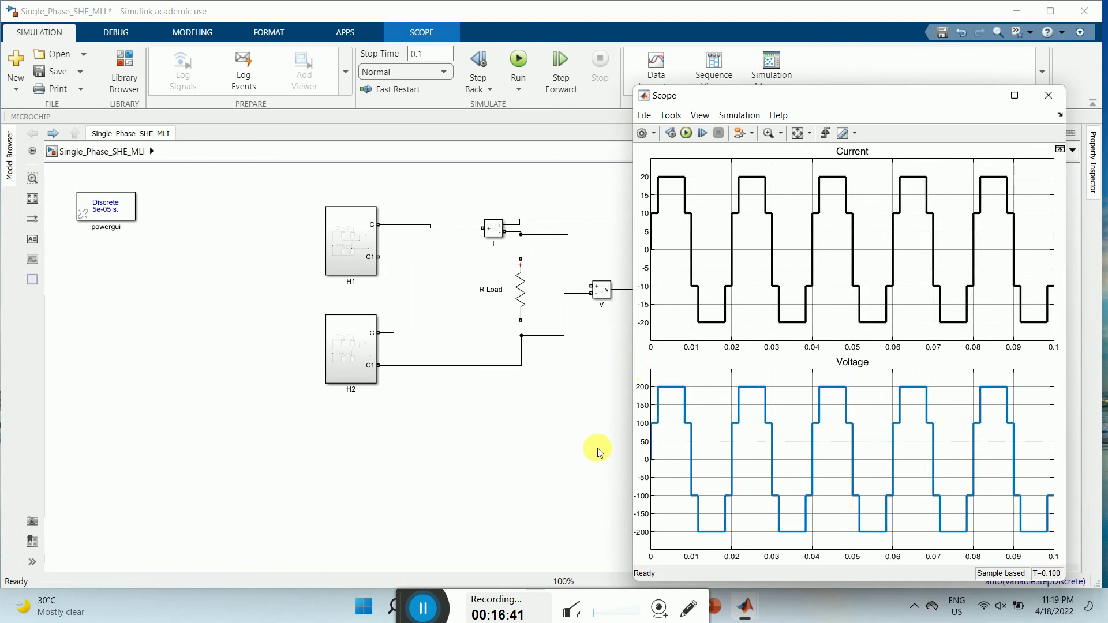
{"action": "left_click", "coordinate": [590, 429]}
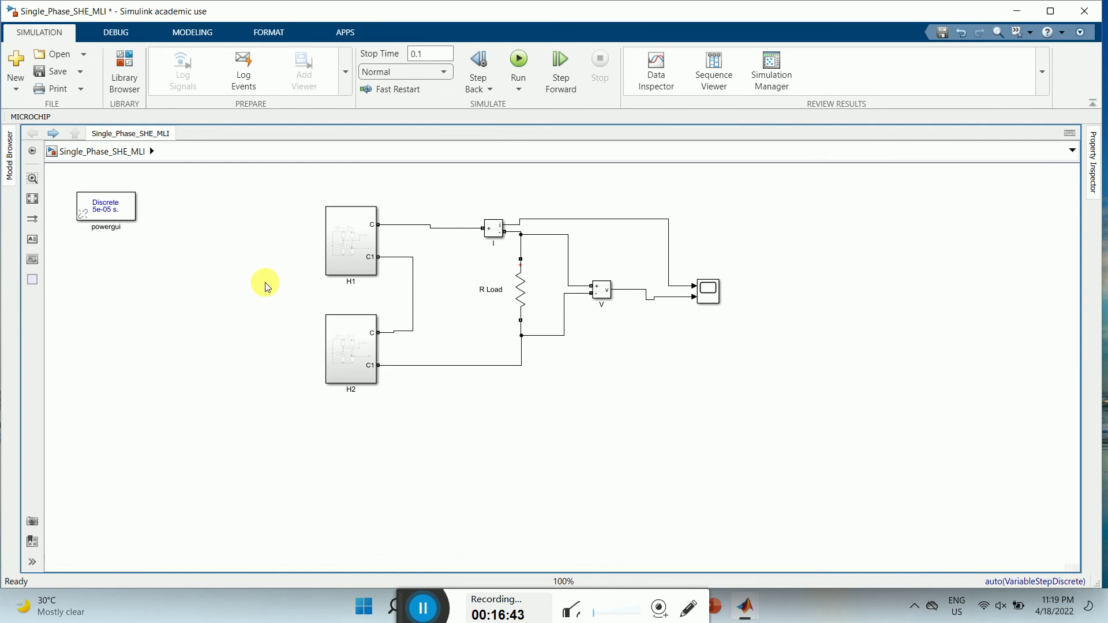
Step: Open the powergui block to check its discrete simulation settings, and clear the block selection
{"action": "left_click", "coordinate": [110, 215]}
{"action": "double_click", "coordinate": [110, 216]}
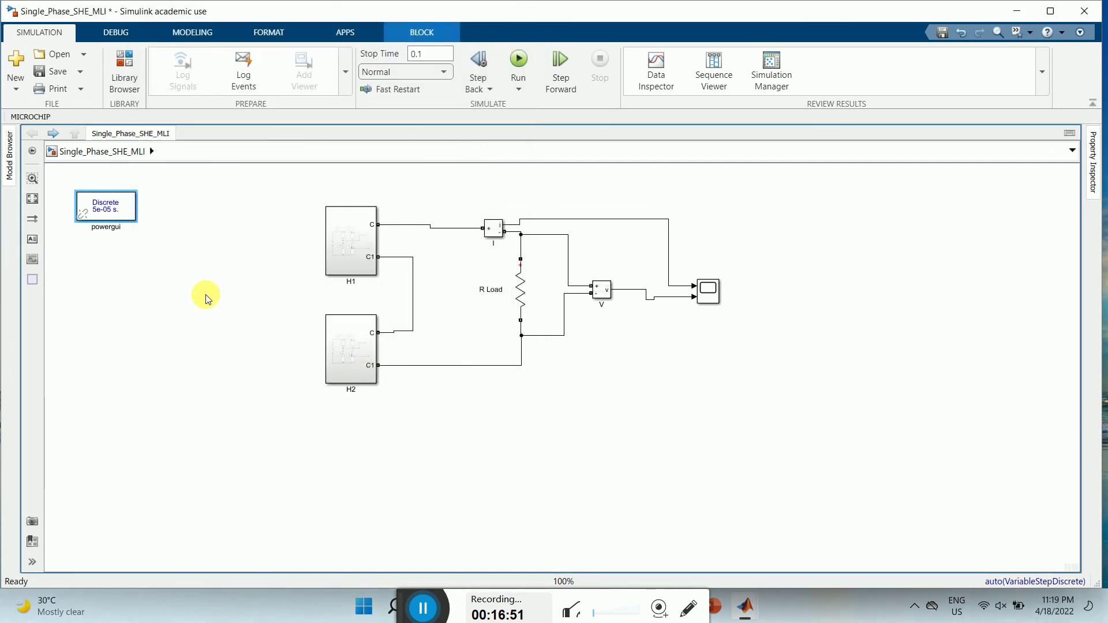
{"action": "left_click", "coordinate": [220, 335]}
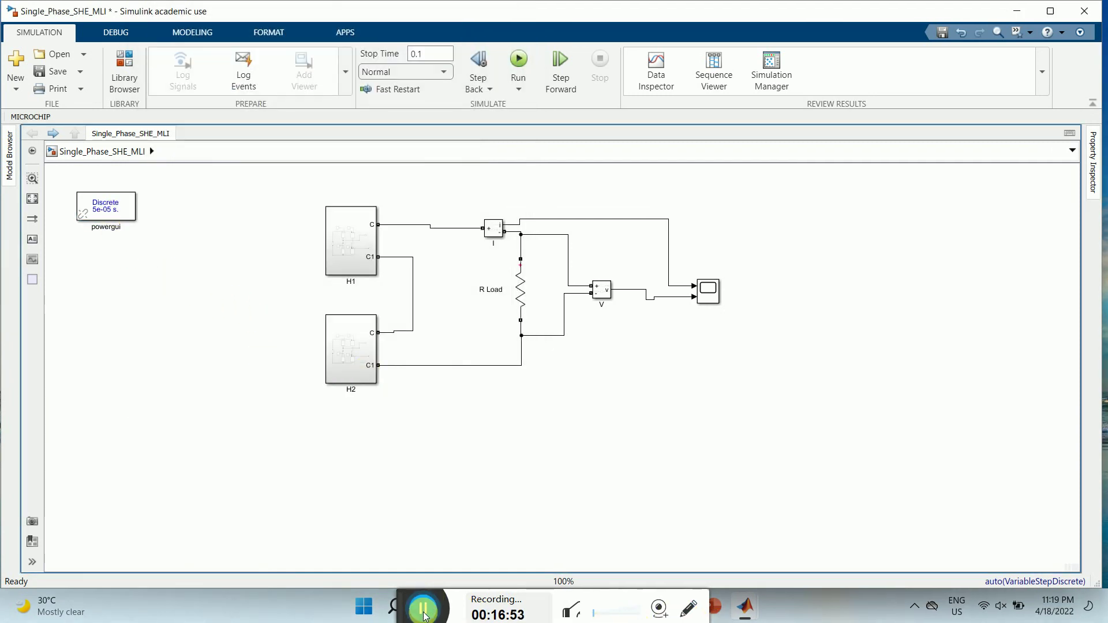